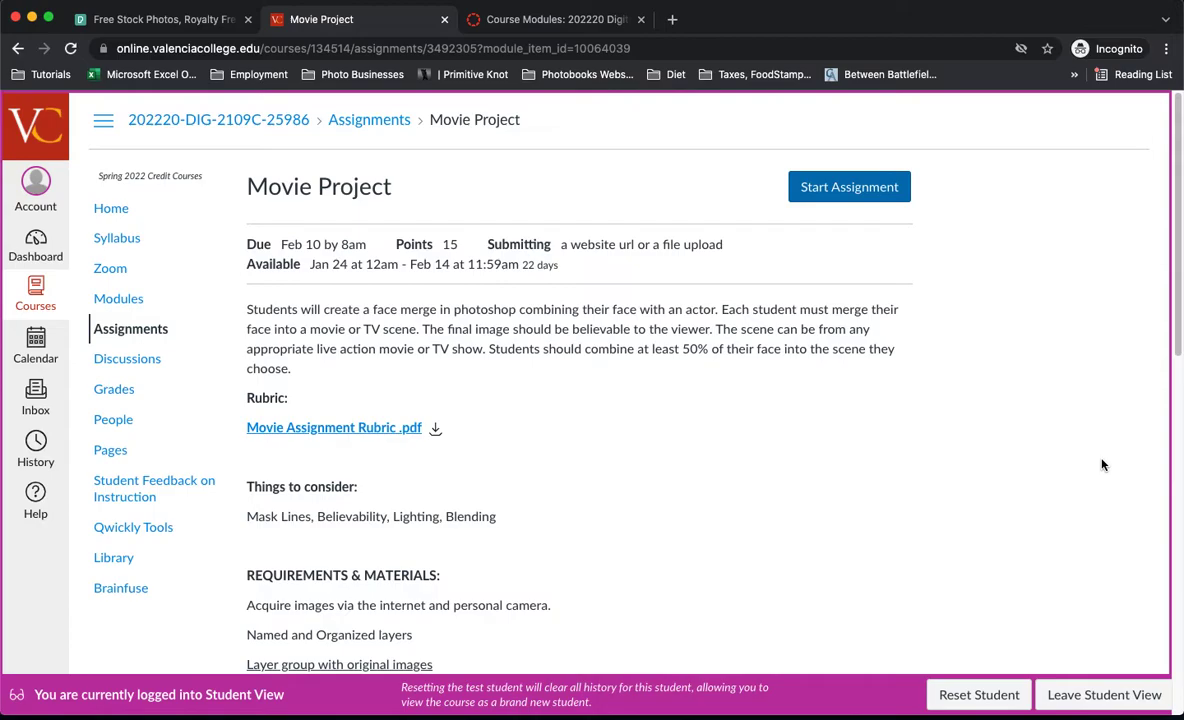
Highlight 'photoshop' in the assignment description, then switch to the Course Modules tab
double_click(474, 311)
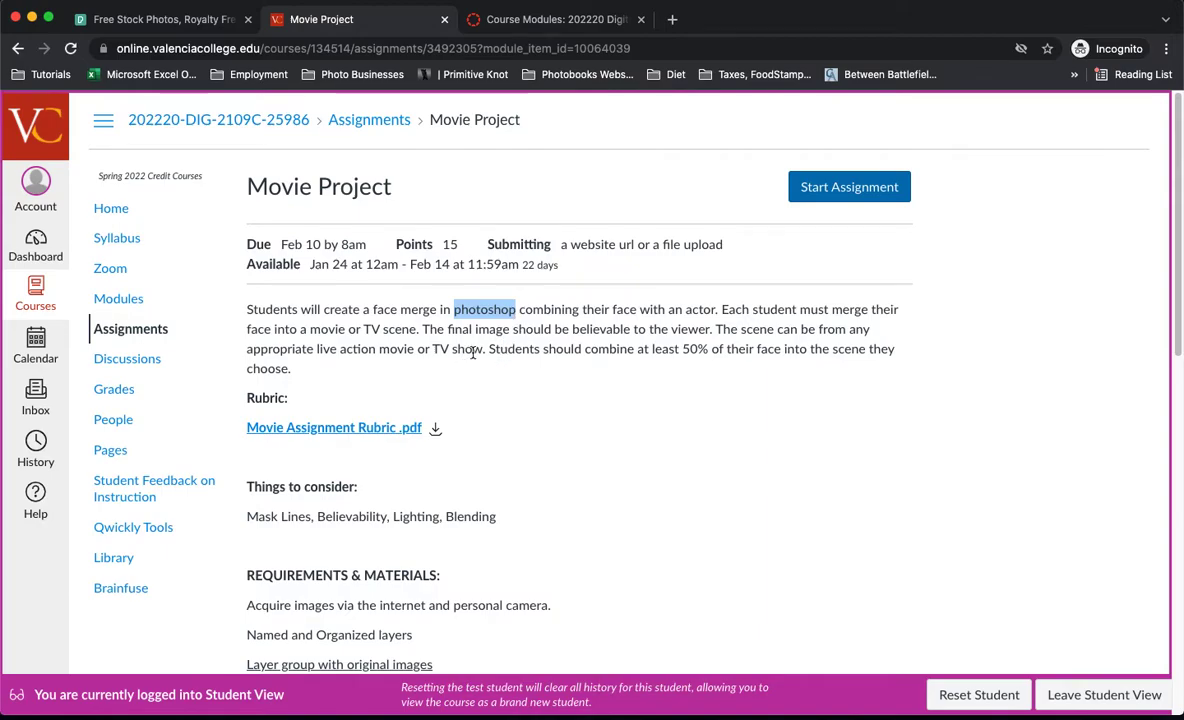
key(ctrl+Tab)
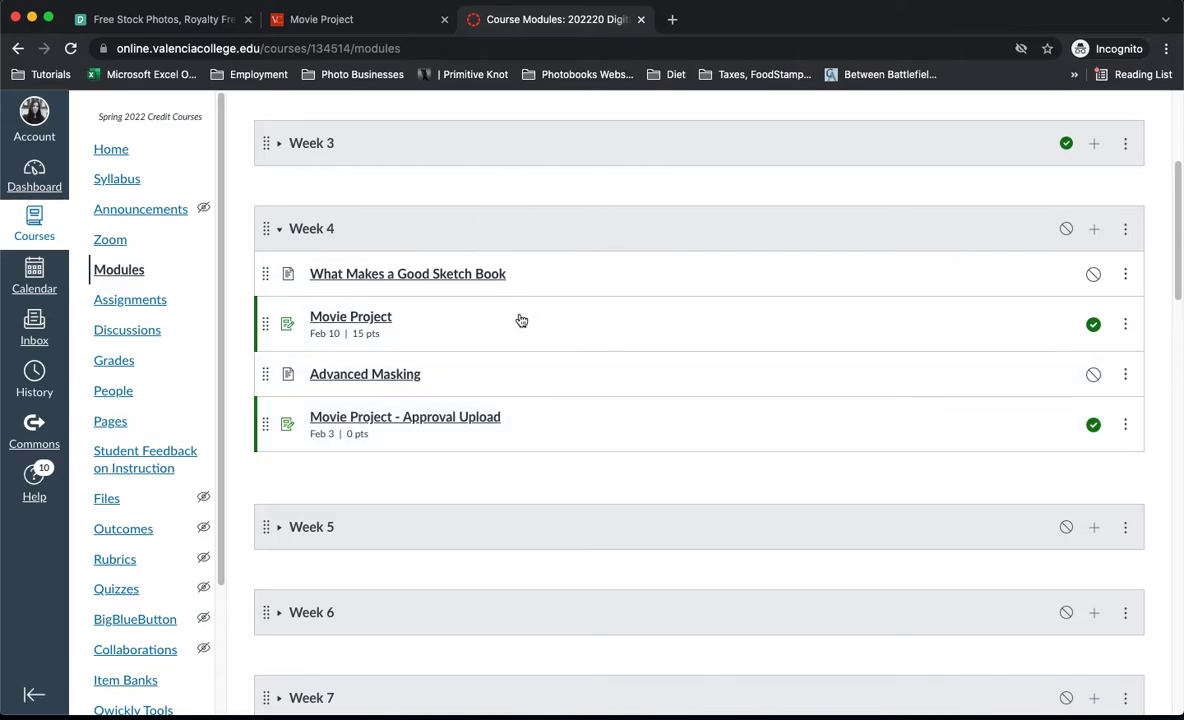
Return to the Movie Project assignment and point out the 50% face requirement
click(342, 24)
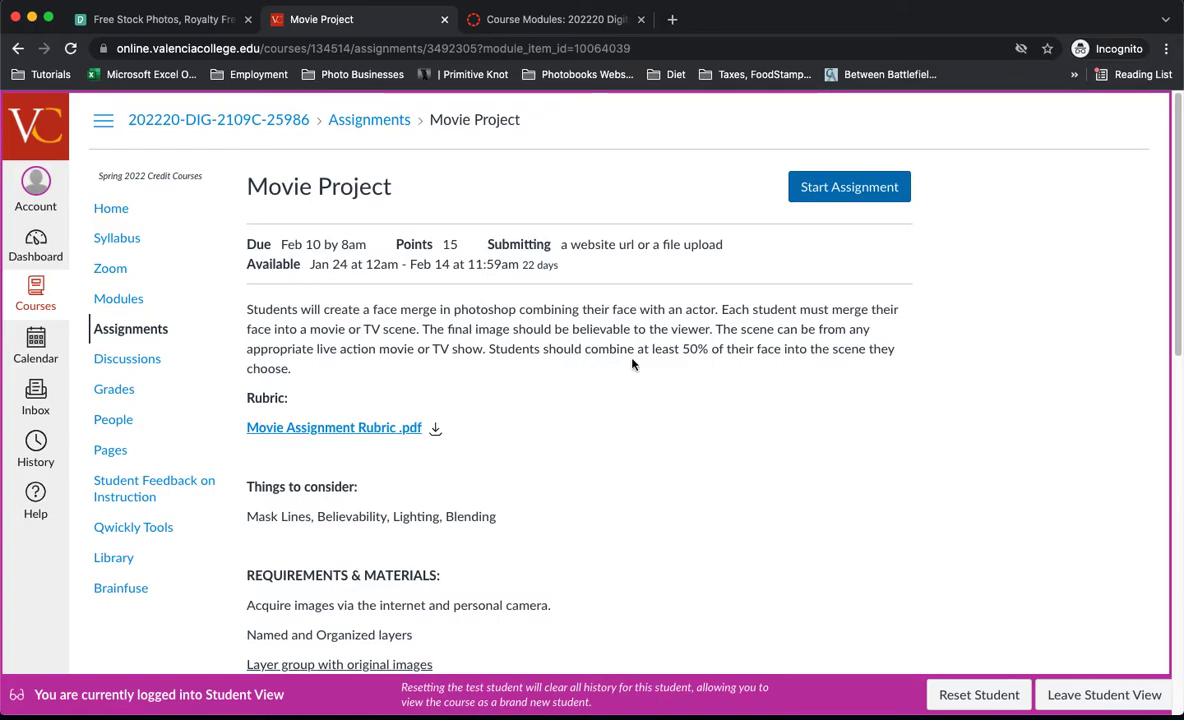
double_click(697, 348)
click(480, 333)
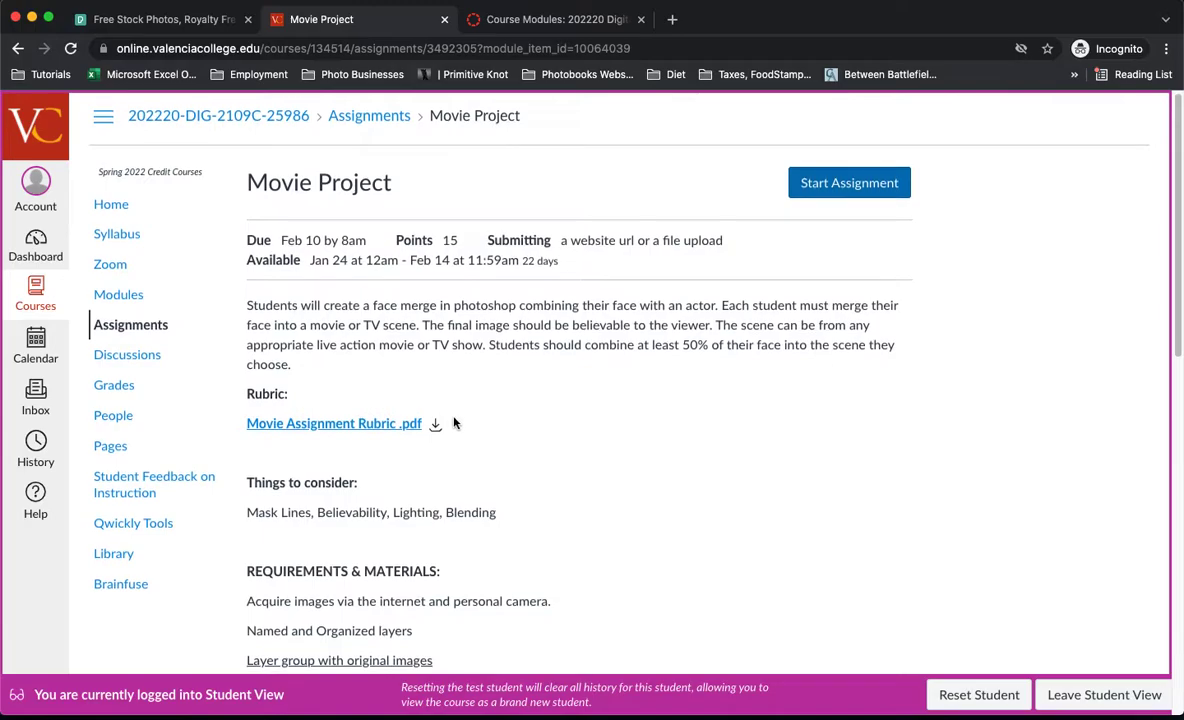
scroll(450, 423, down, 2)
scroll(450, 423, down, 8)
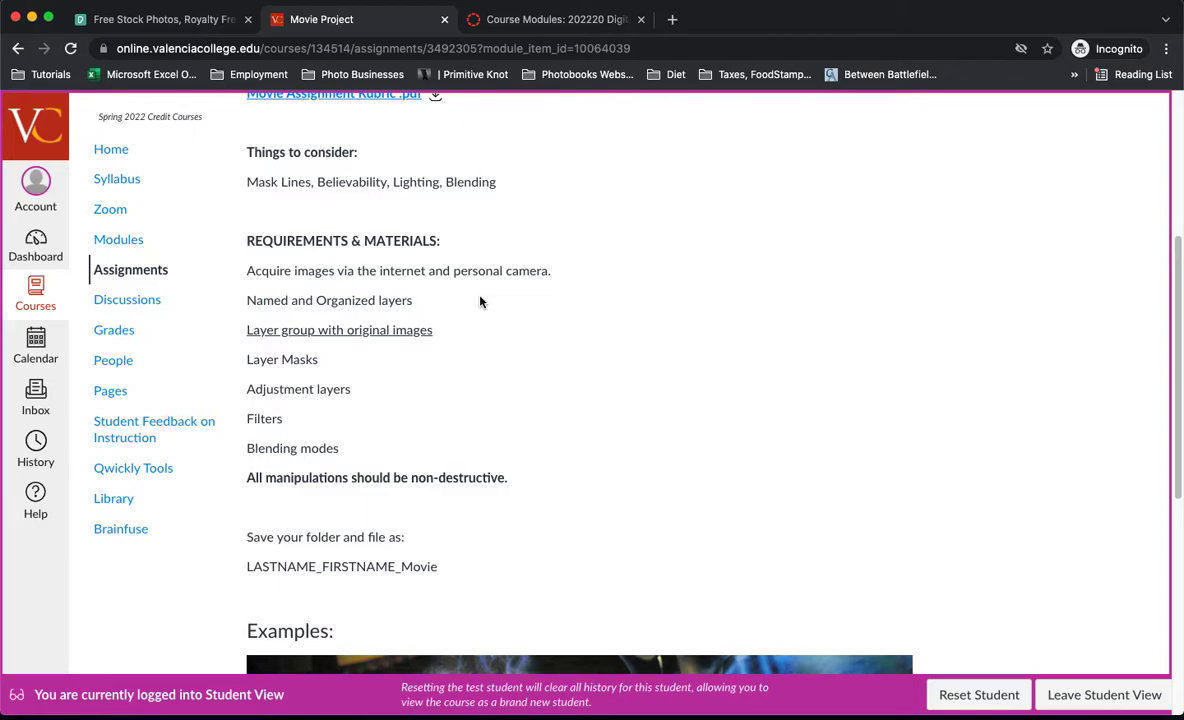
Highlight the named layers, non-destructive manipulation and Layer Masks requirements, then view the example image
drag(413, 303, 242, 306)
click(518, 334)
drag(516, 483, 233, 481)
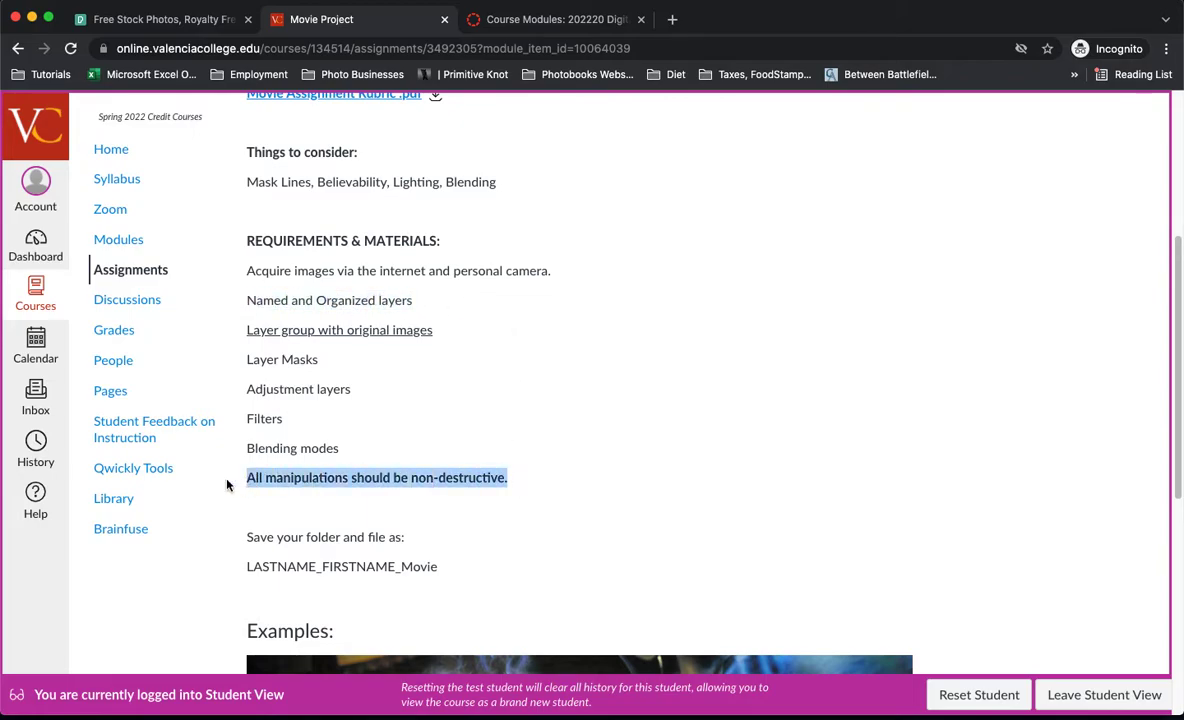
click(508, 477)
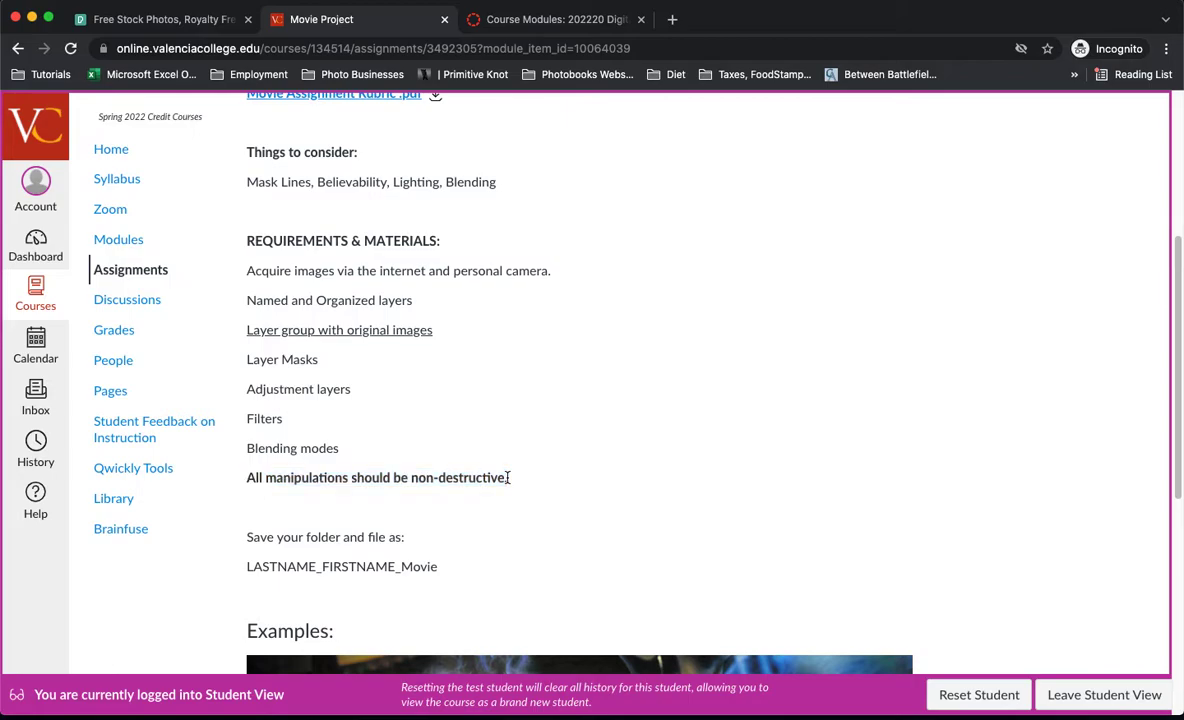
drag(248, 362, 357, 376)
click(355, 385)
scroll(482, 419, down, 5)
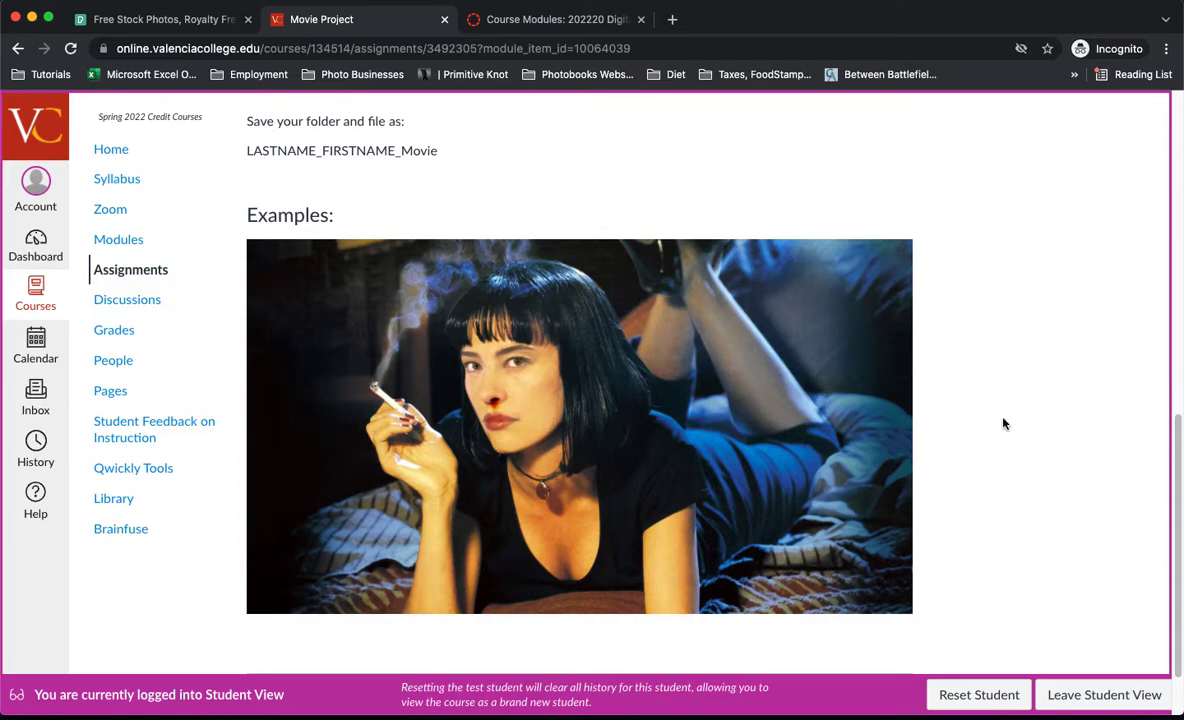
scroll(1004, 424, up, 1)
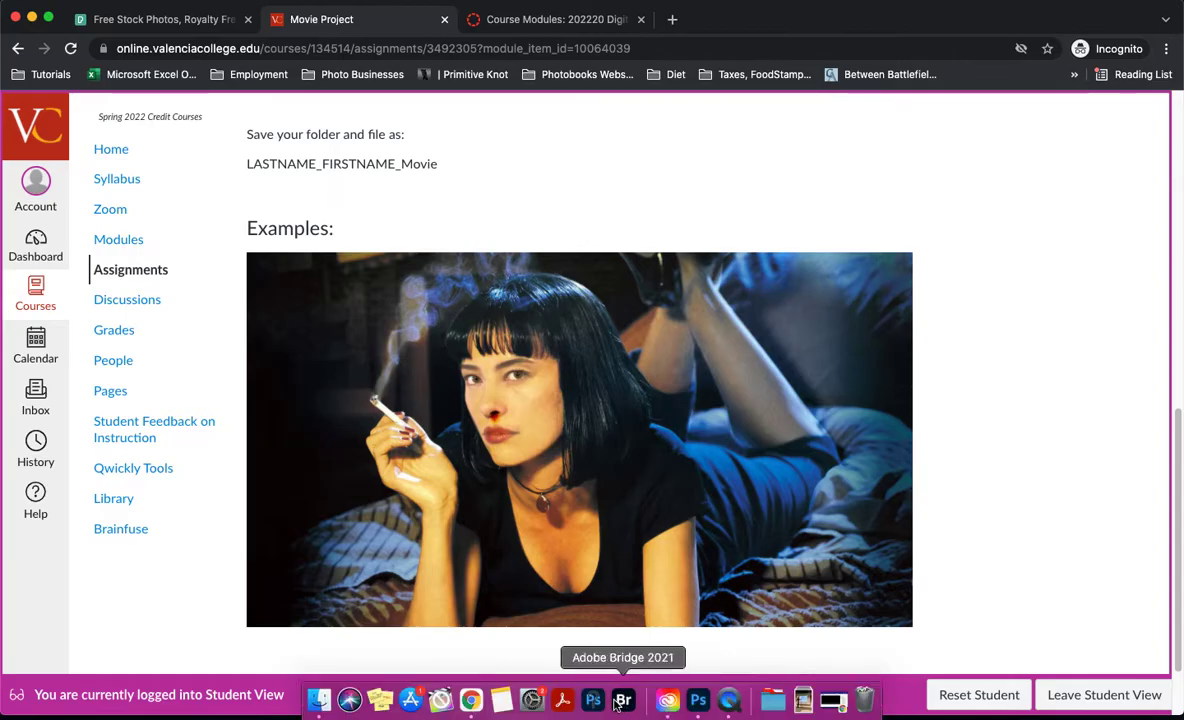
Bring Photoshop forward and duplicate the headshot Background into Layer 1 with Cmd+J
click(693, 700)
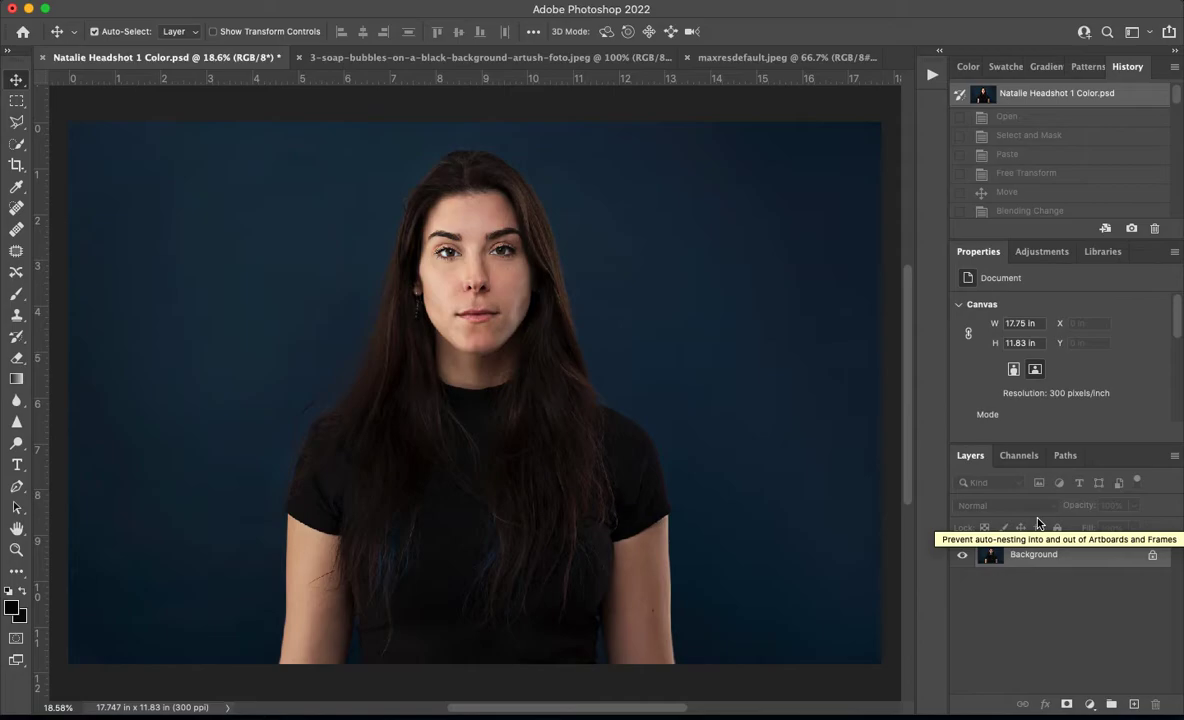
key(ctrl+j)
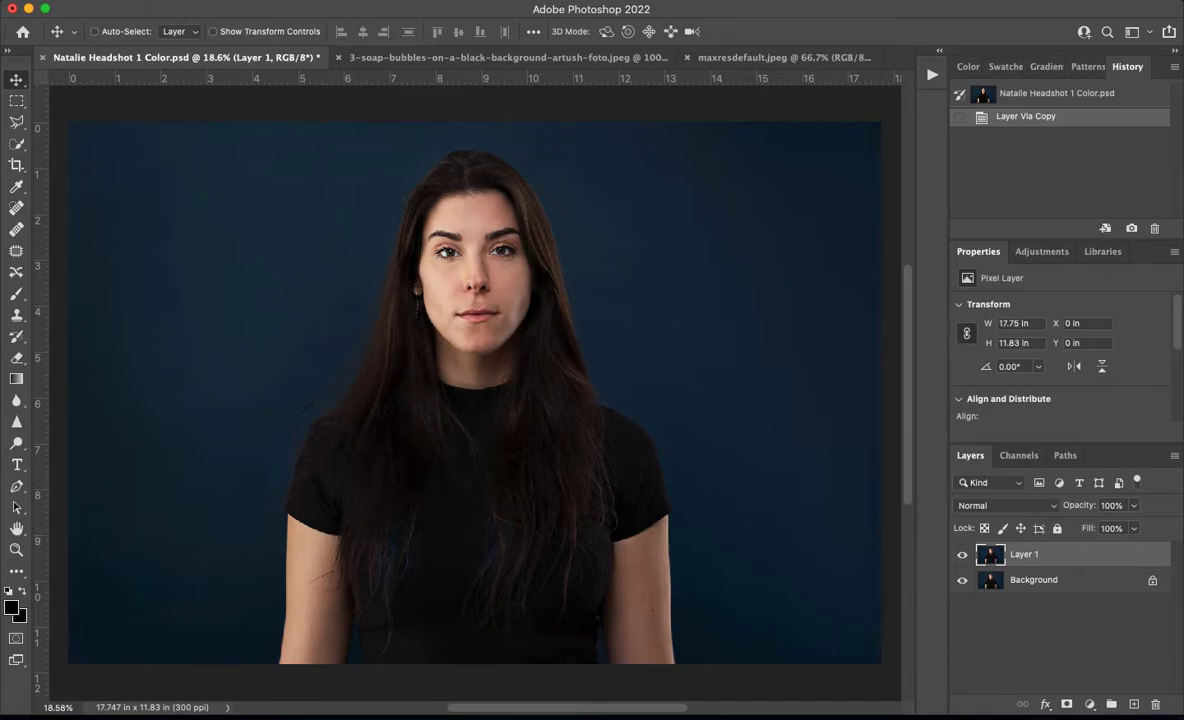
click(165, 0)
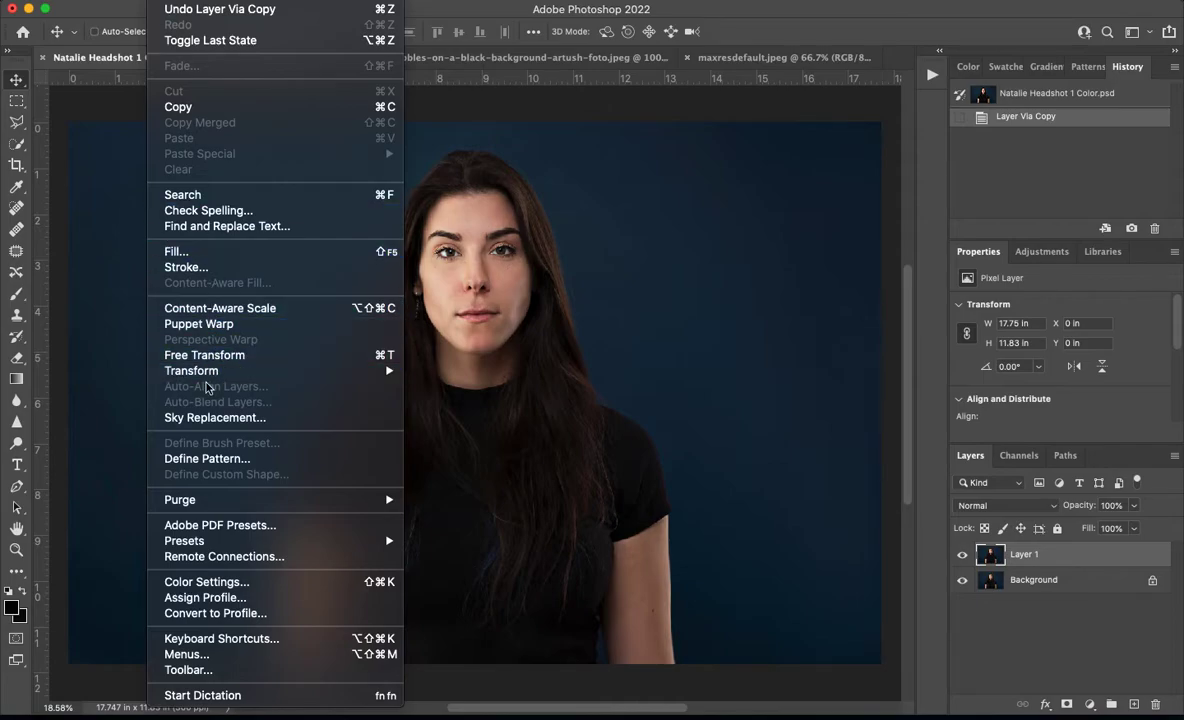
mouse_move(195, 370)
click(468, 398)
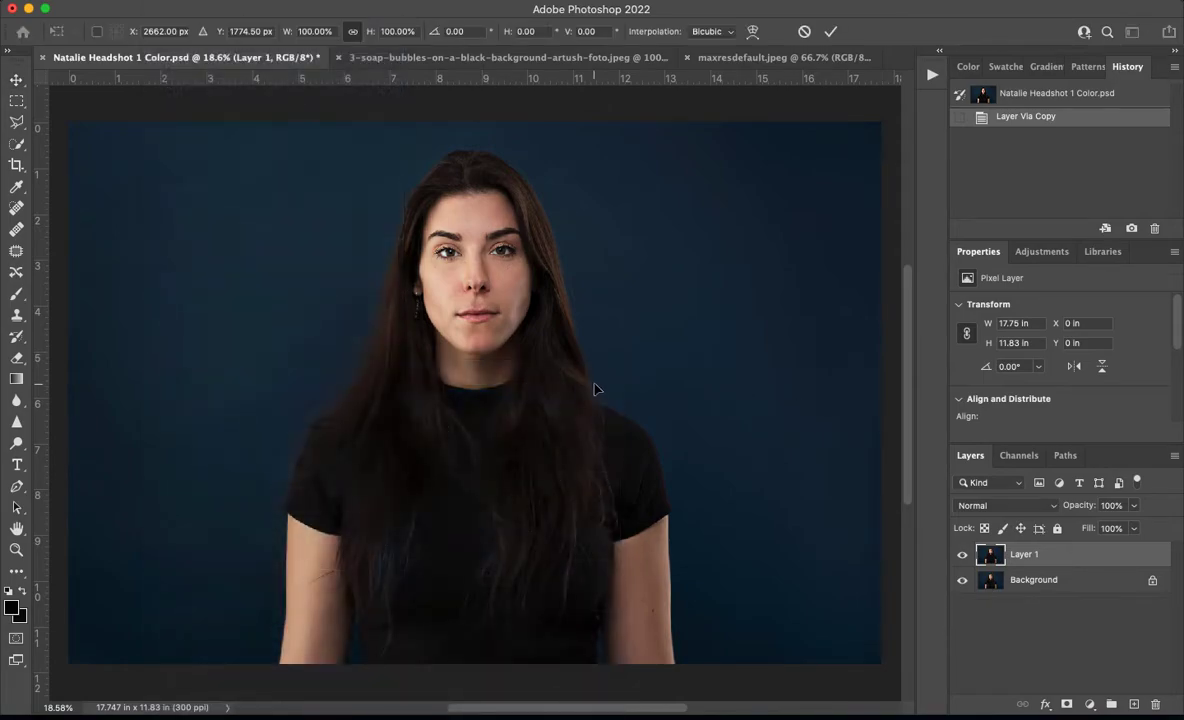
key(super+minus)
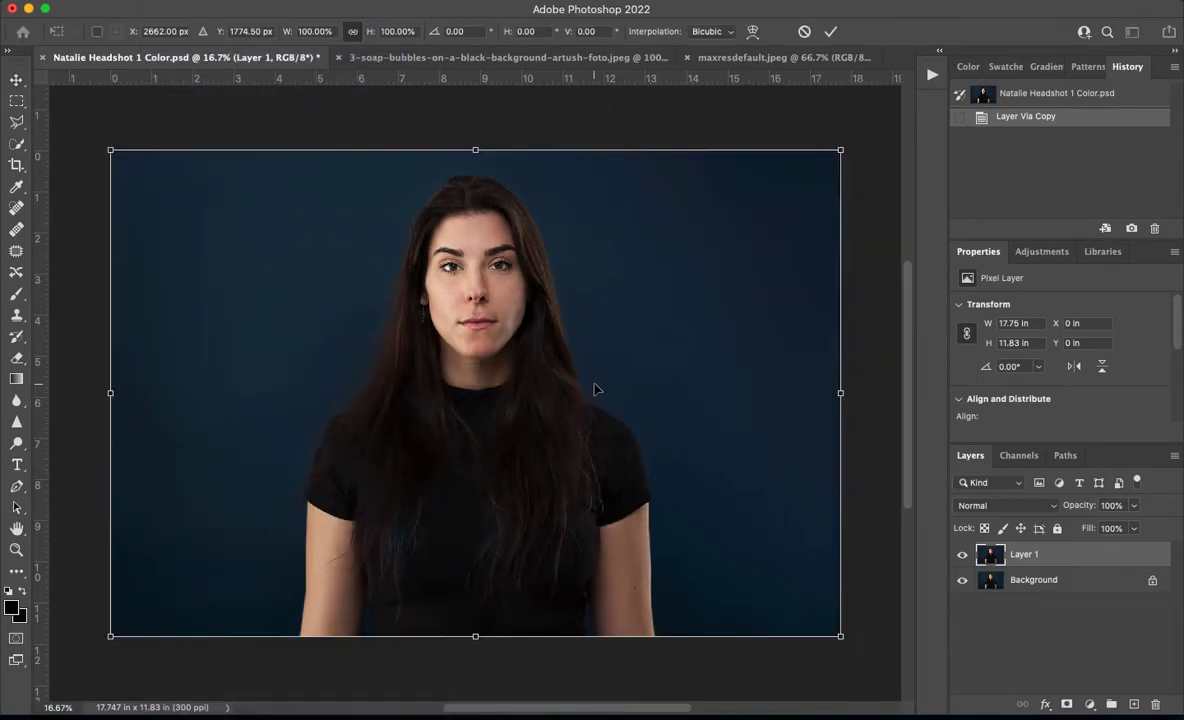
drag(475, 636, 495, 700)
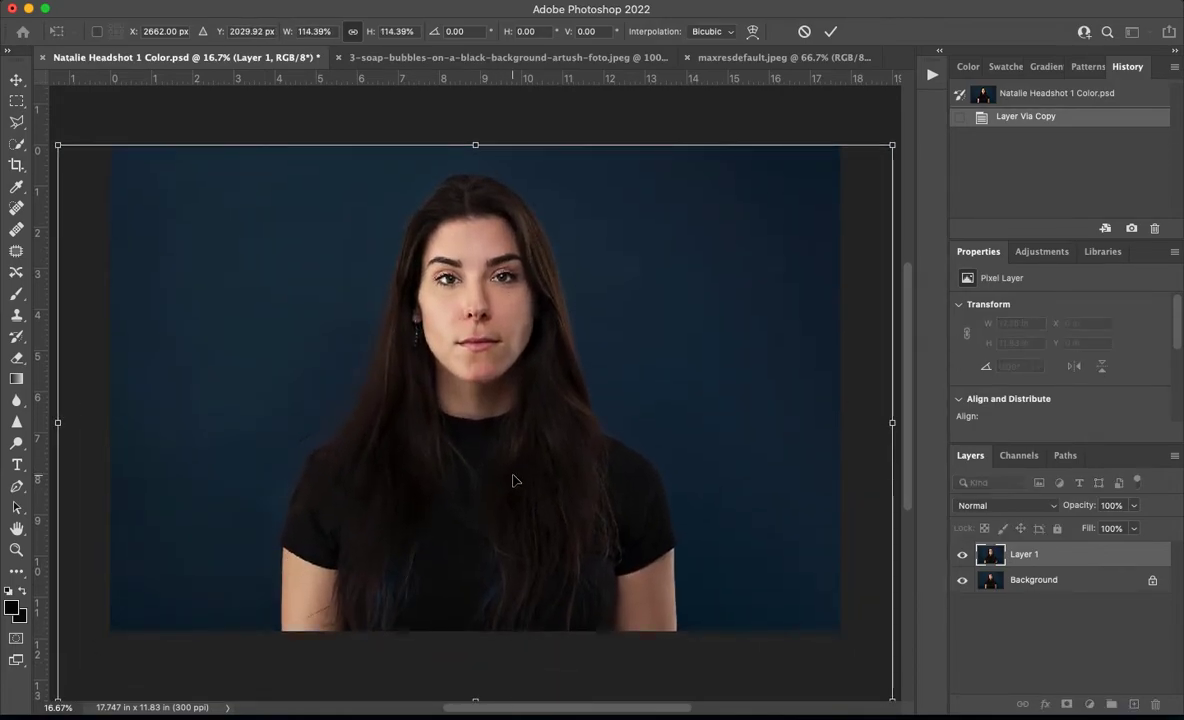
key(Return)
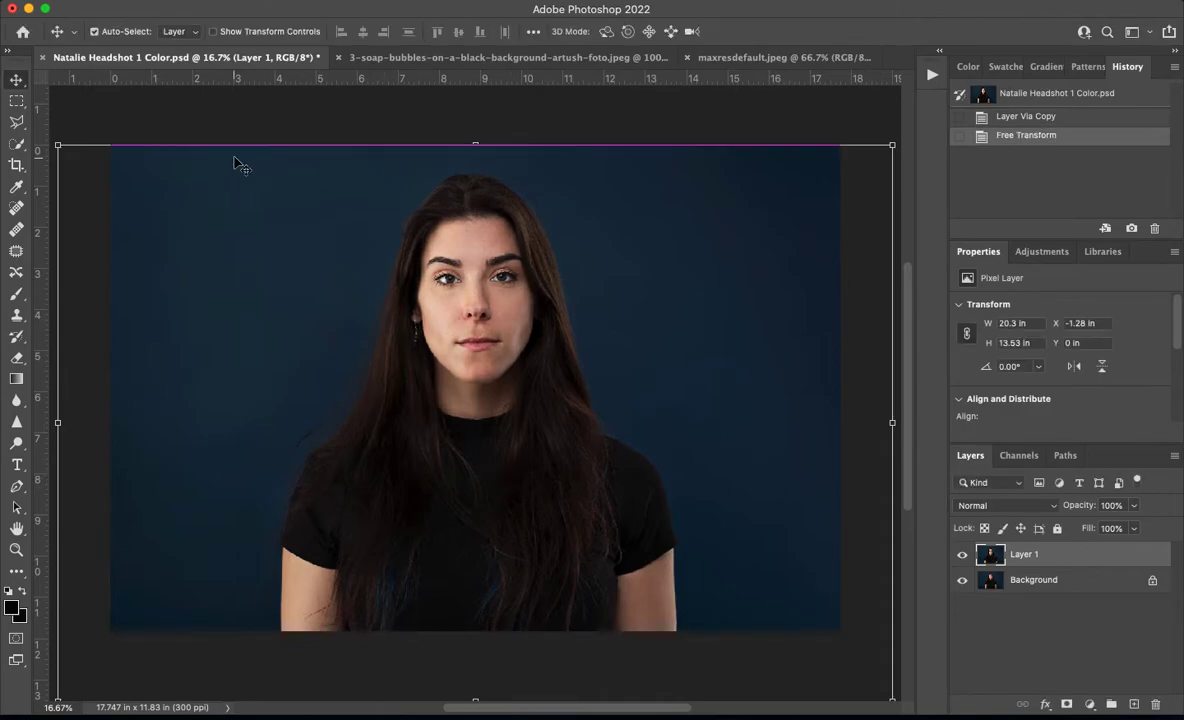
key(super+t)
key(super+equal)
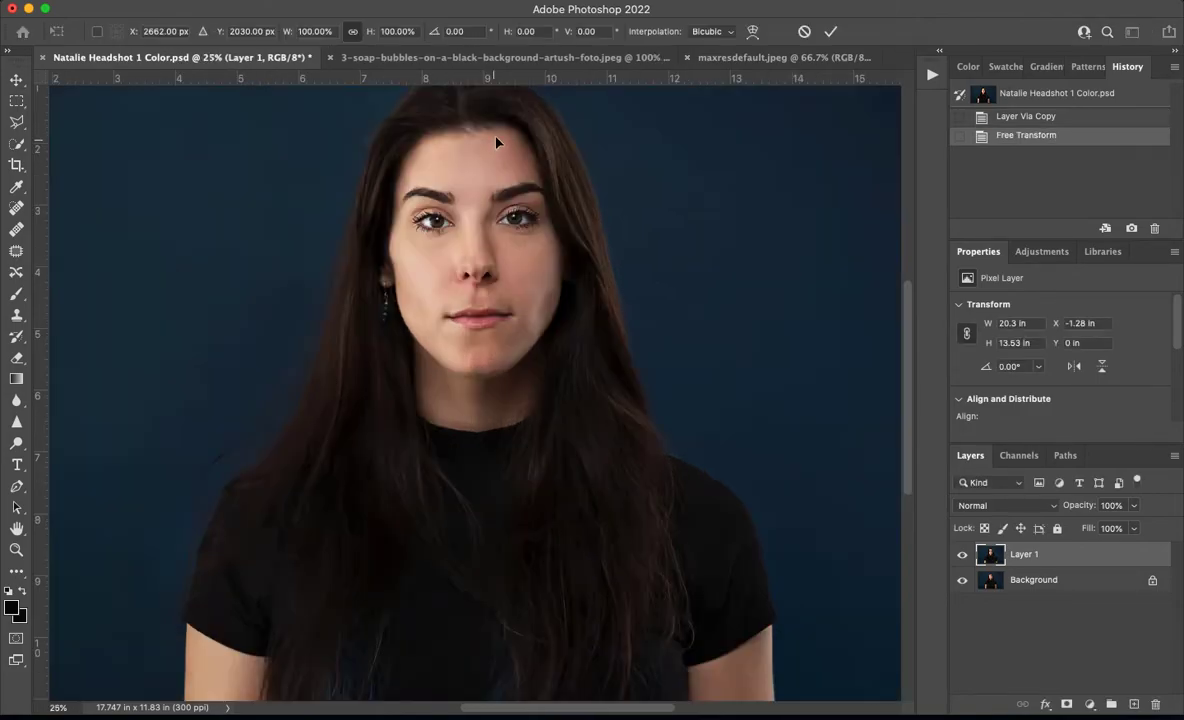
key(super+0)
drag(476, 151, 476, 92)
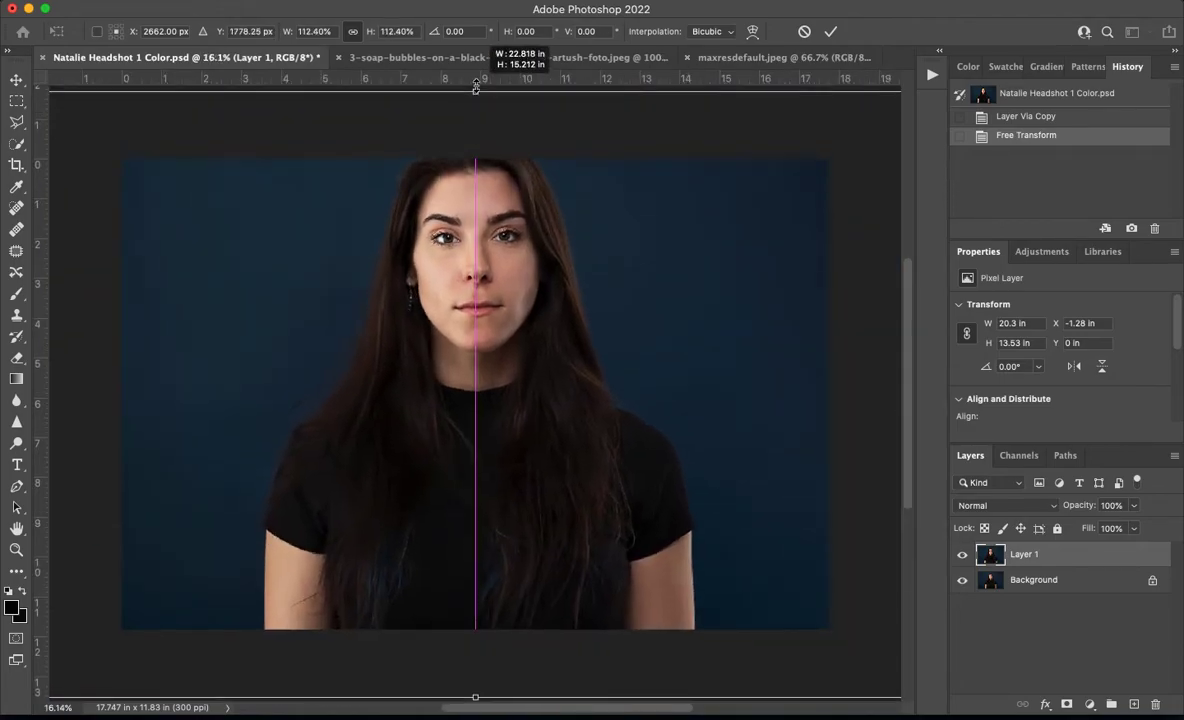
key(Return)
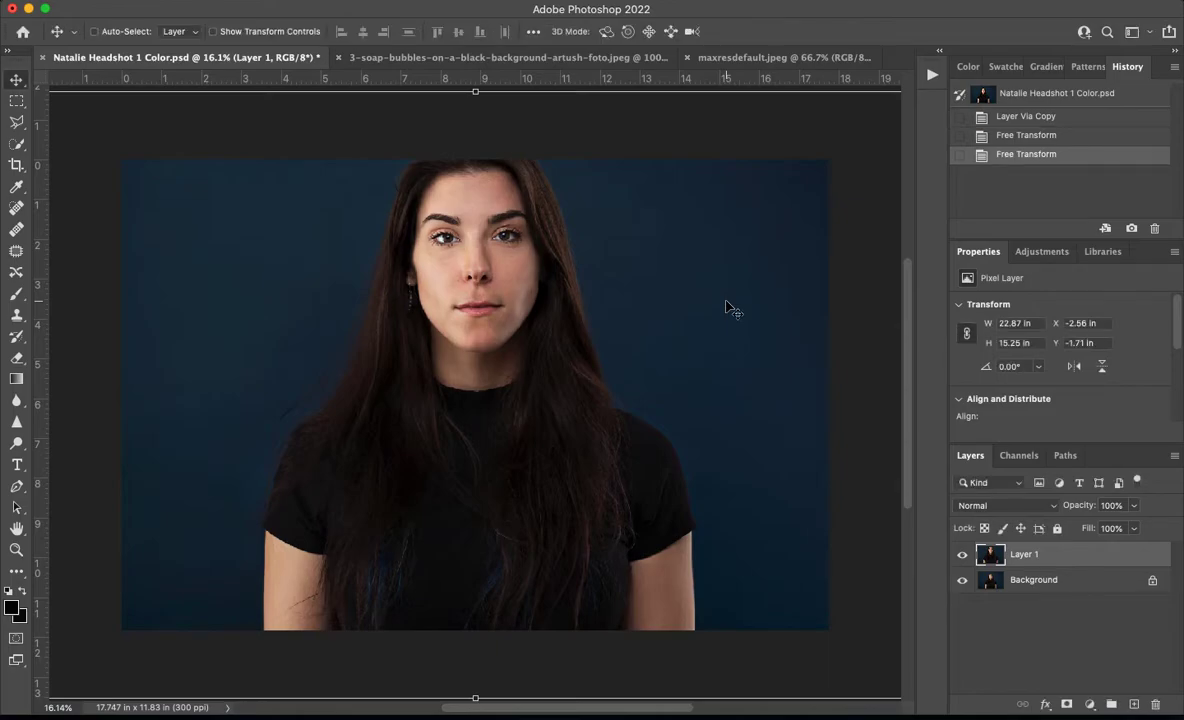
click(972, 93)
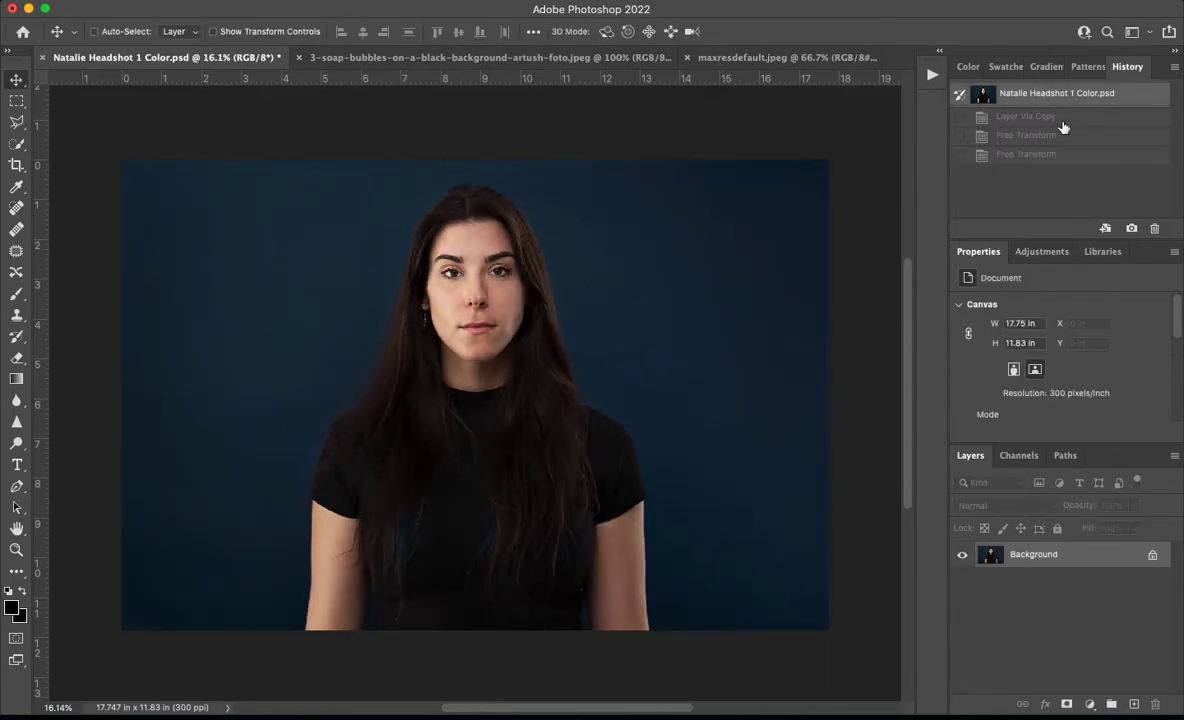
click(982, 116)
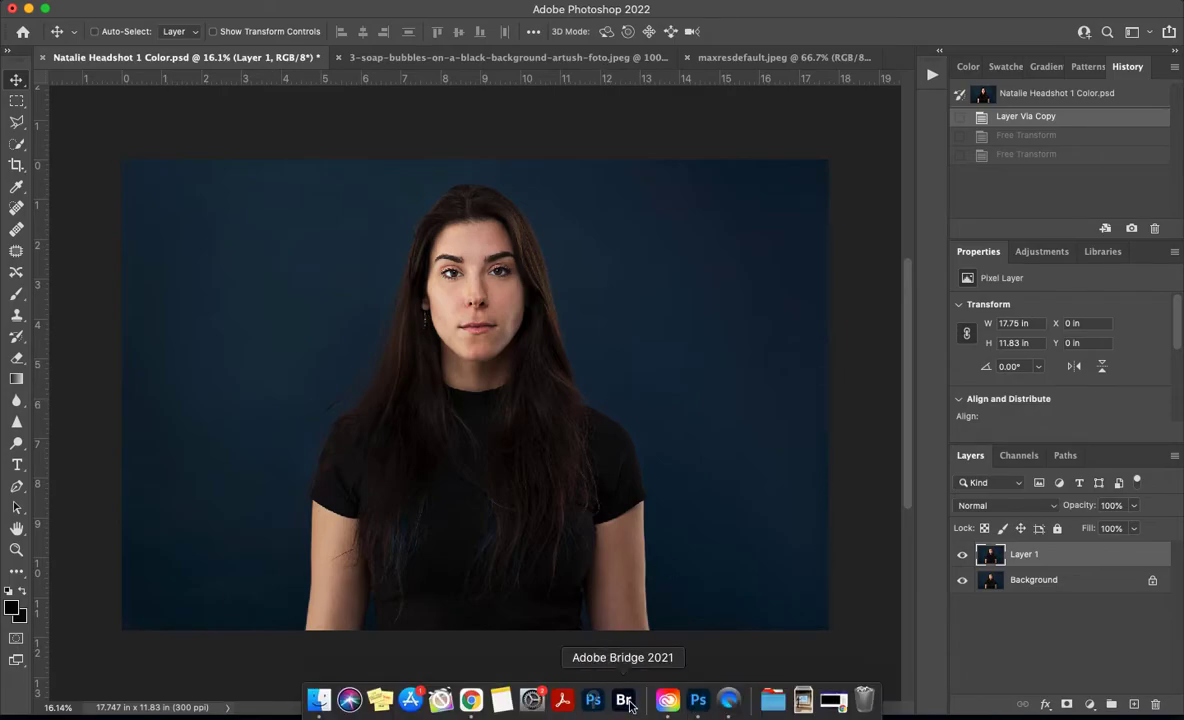
click(470, 709)
Search Pexels for free 'background' photos
click(145, 21)
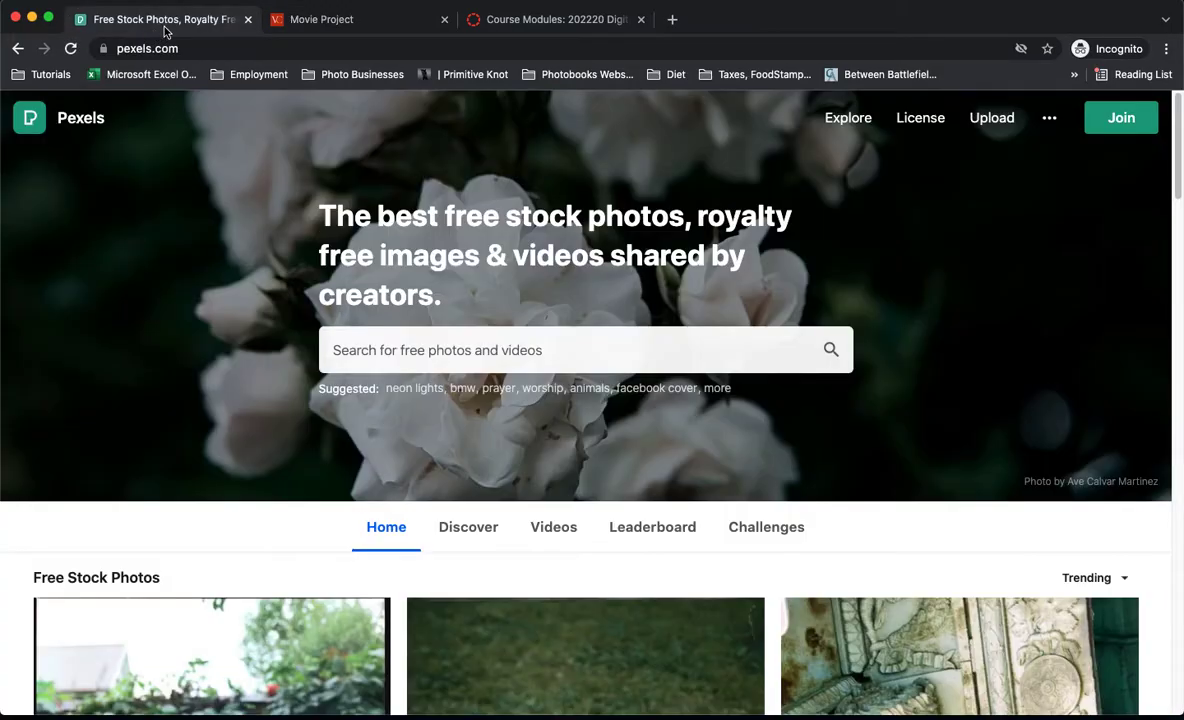
scroll(502, 597, down, 10)
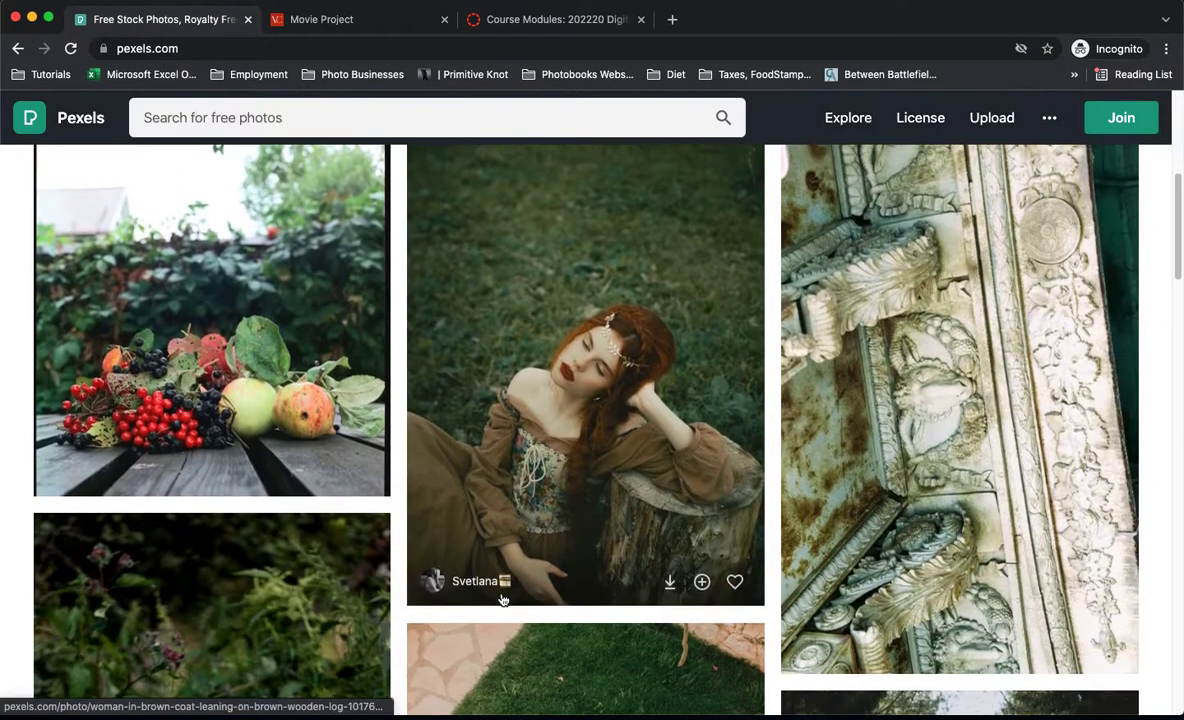
scroll(502, 599, down, 15)
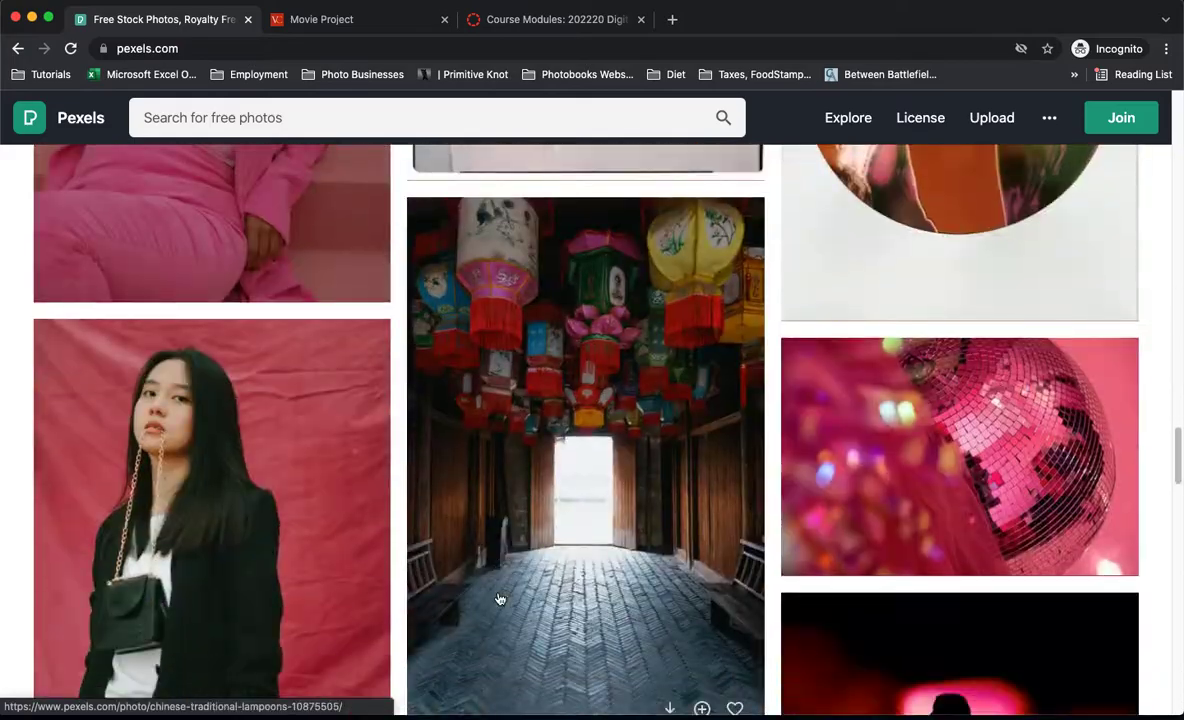
scroll(500, 599, down, 20)
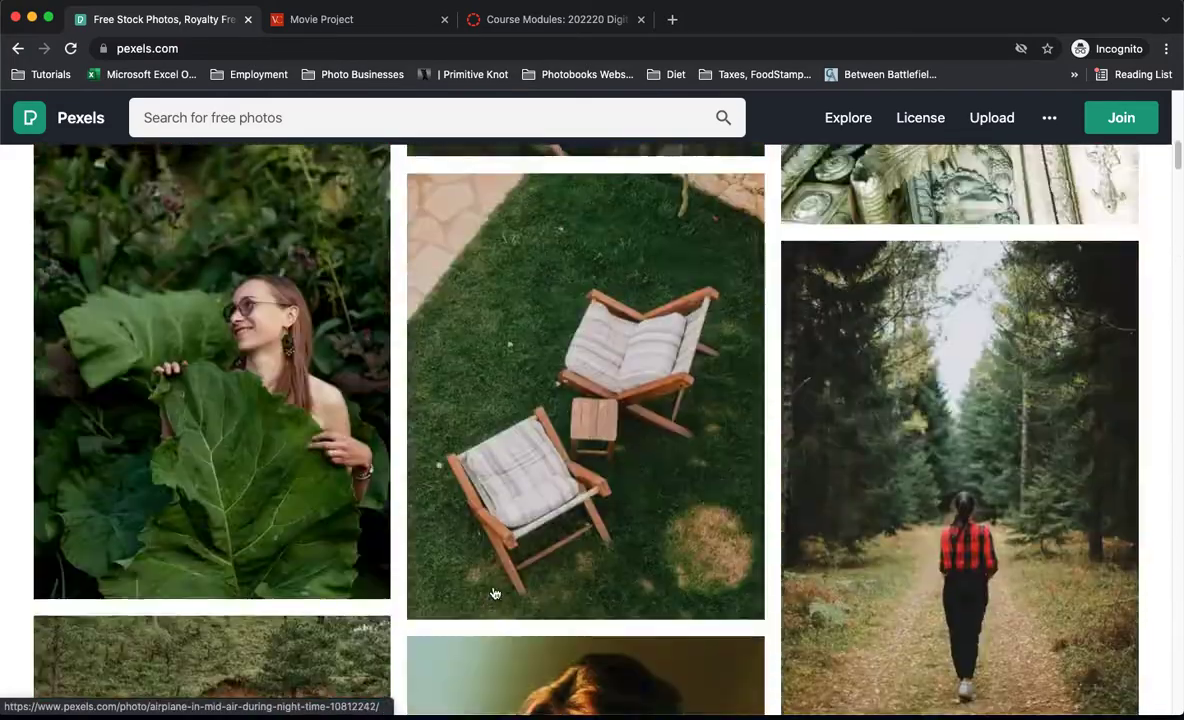
click(317, 117)
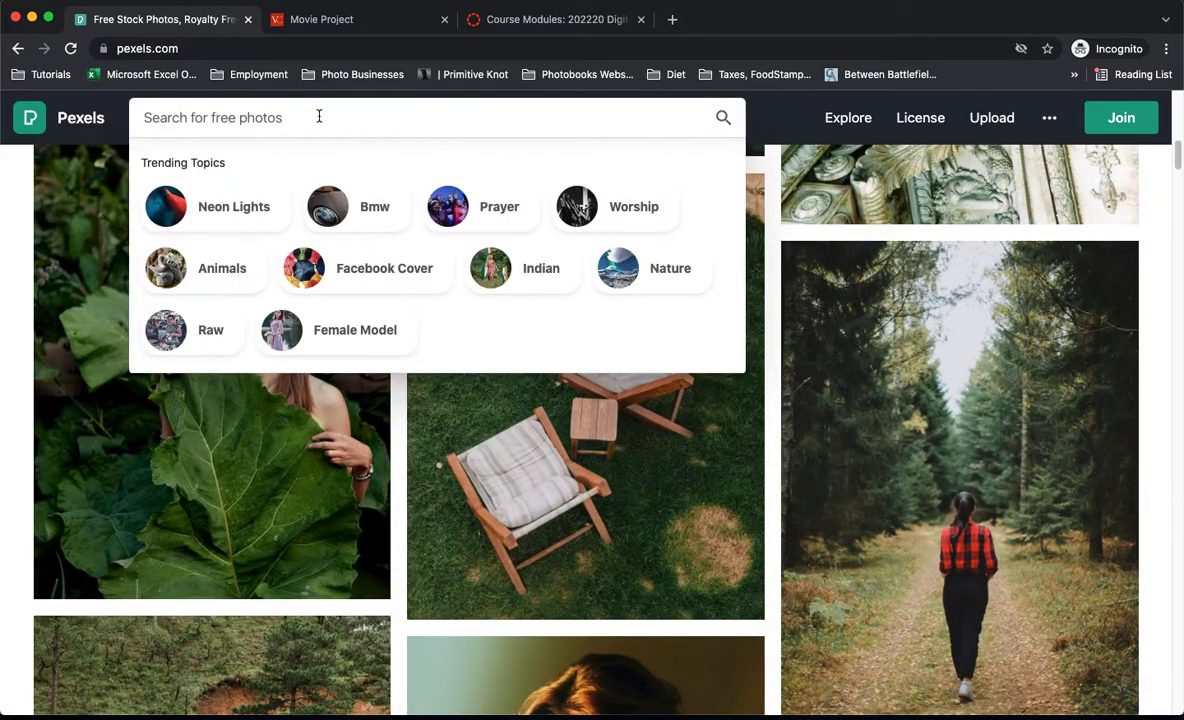
text(background)
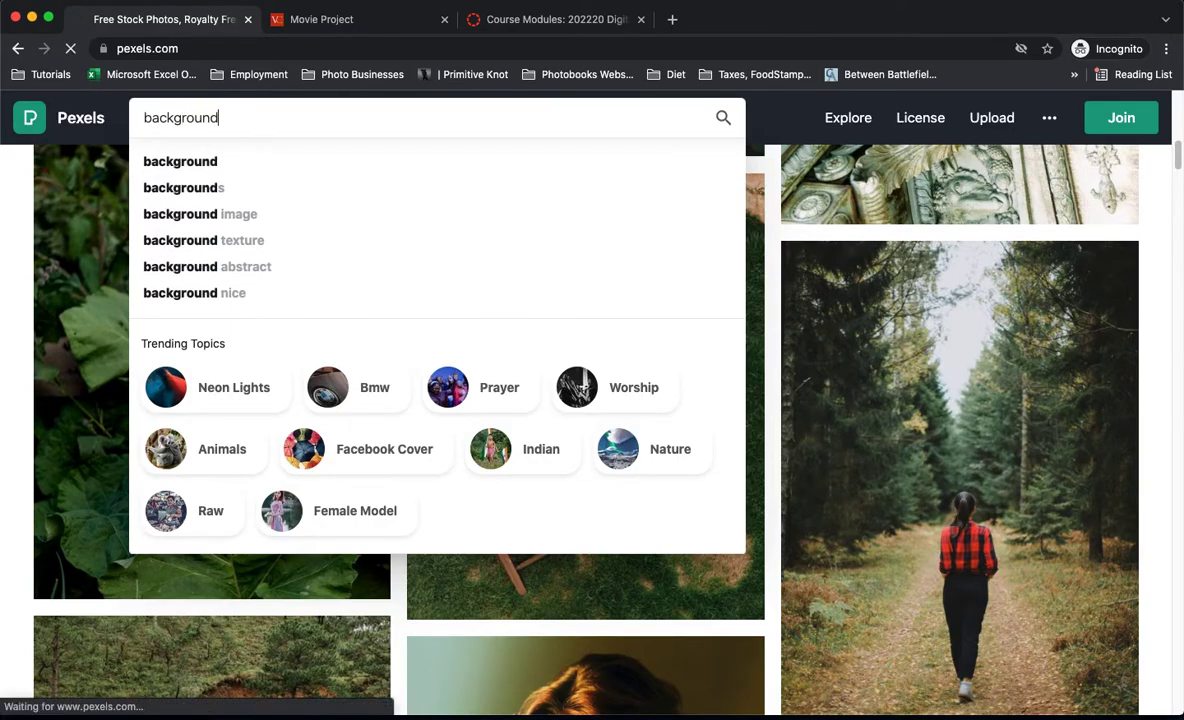
key(Return)
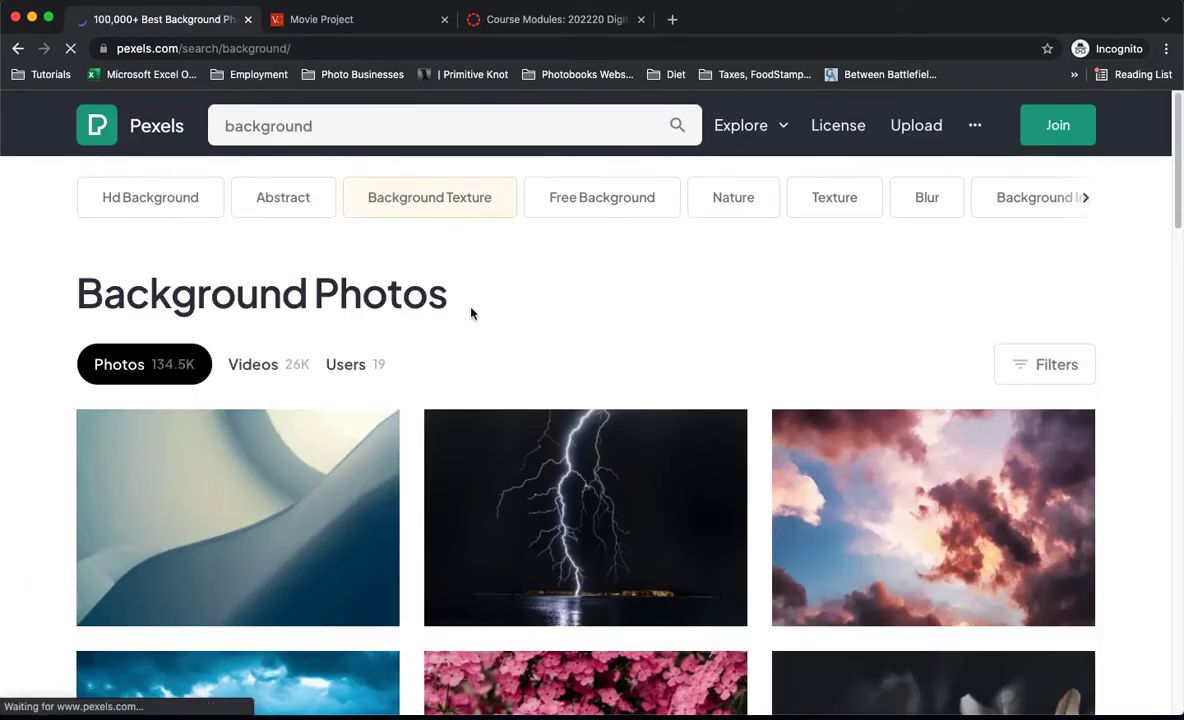
Open the green palm-leaves photo and download it at Original 4042×2695 size
scroll(666, 376, down, 2)
scroll(766, 376, down, 2)
scroll(765, 386, down, 2)
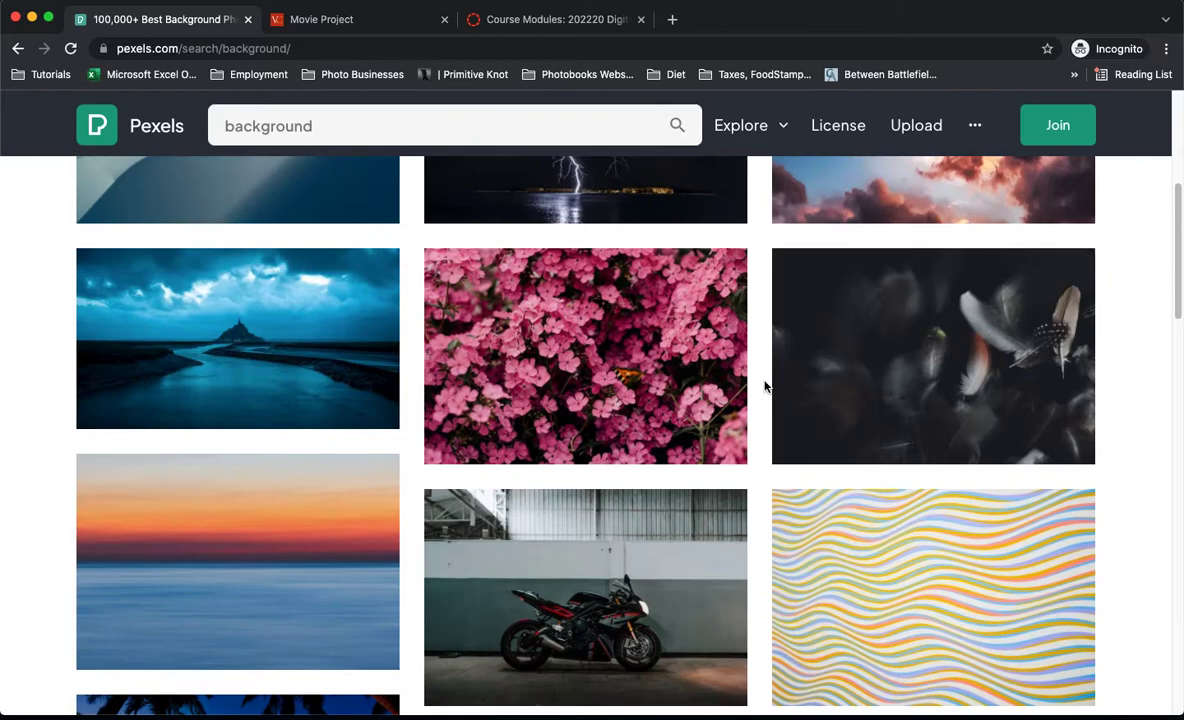
scroll(763, 390, down, 4)
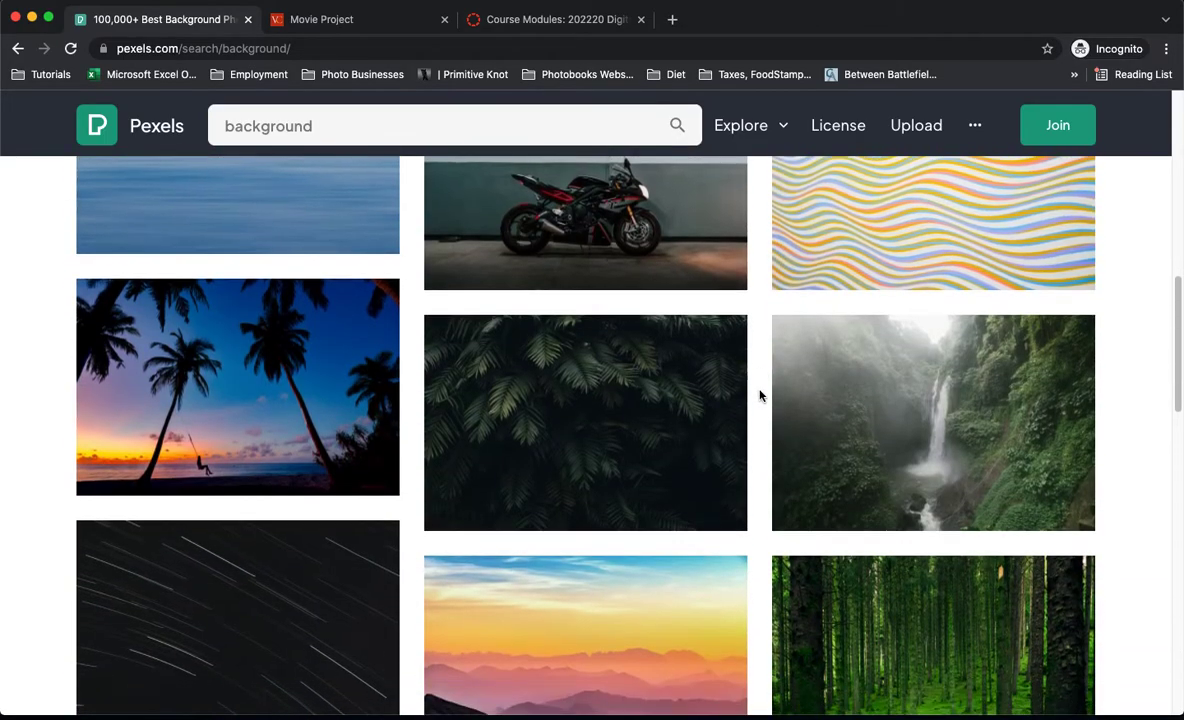
scroll(759, 396, down, 2)
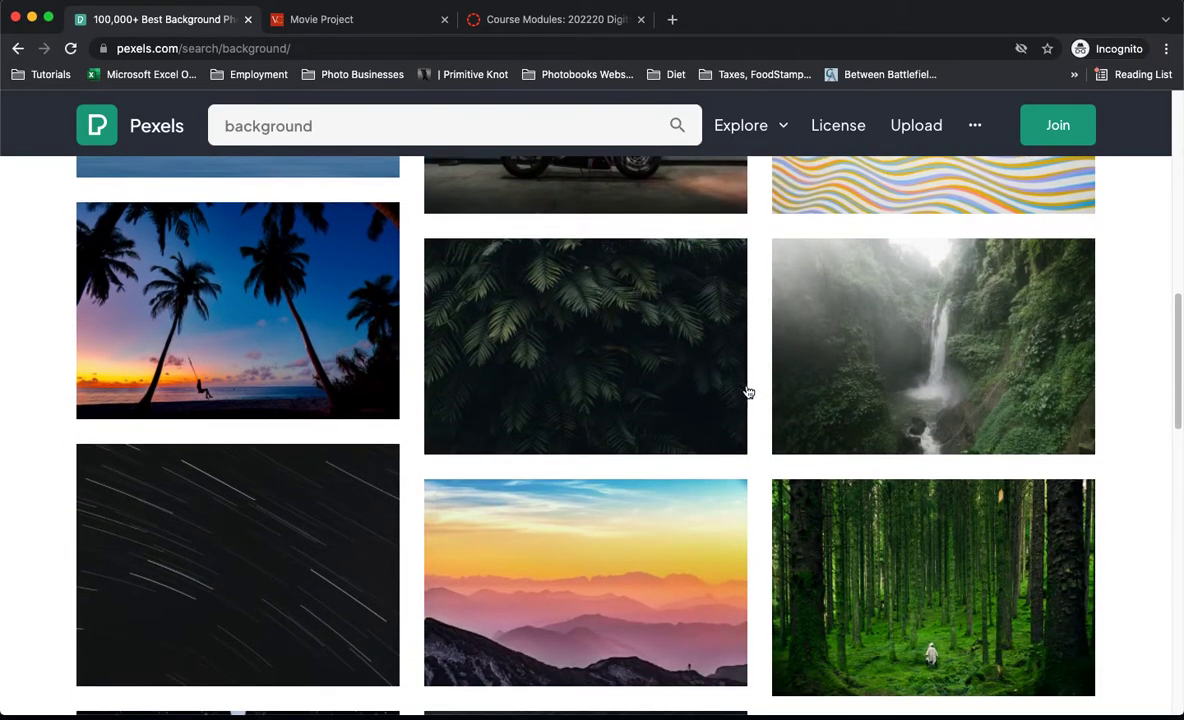
click(616, 340)
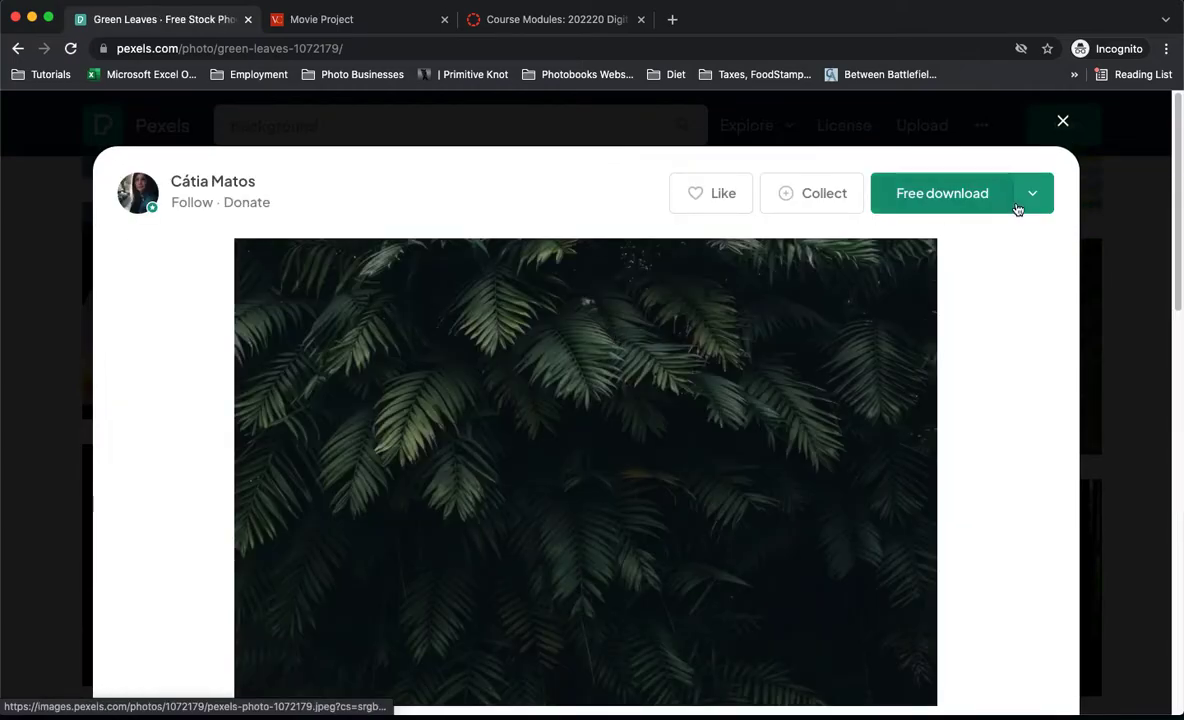
click(1028, 196)
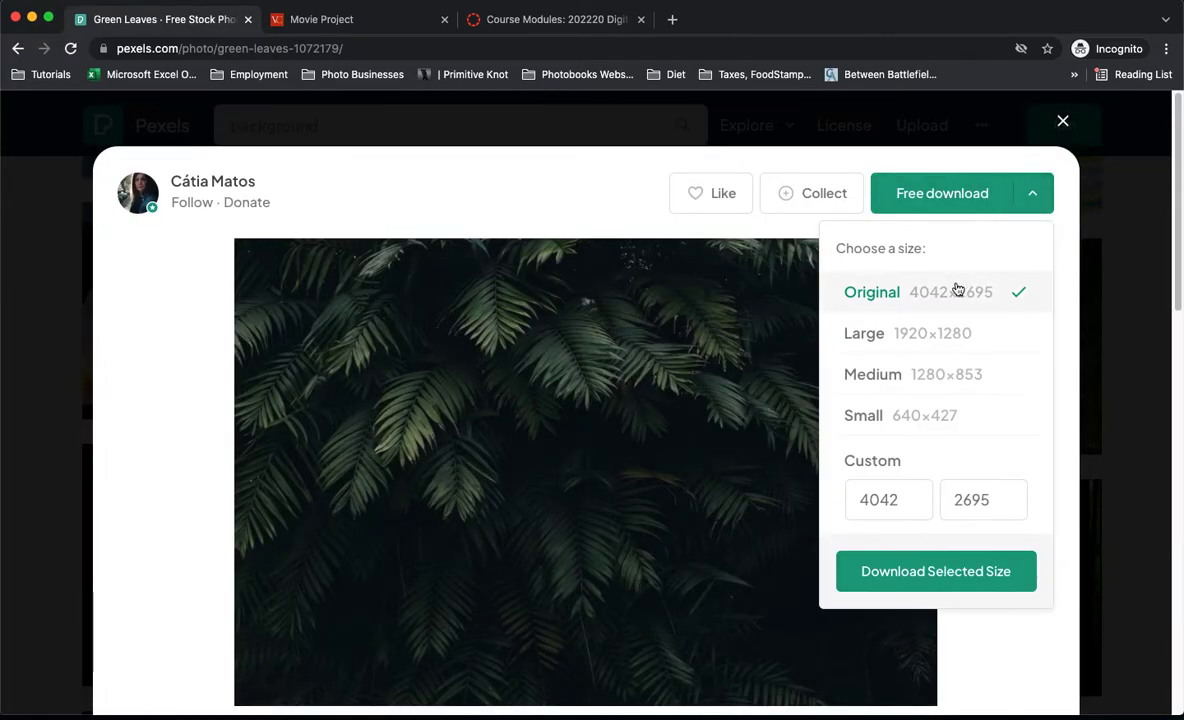
click(905, 560)
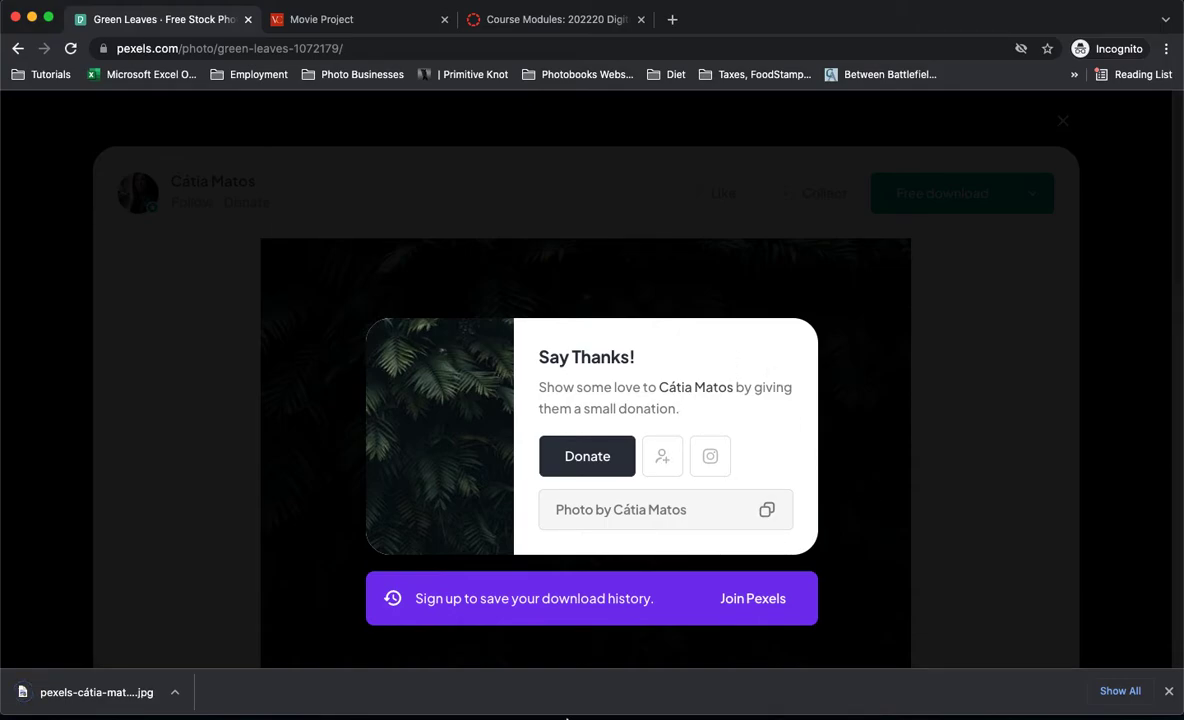
Open the downloaded pexels leaves JPG from Downloads, then move the headshot tab to the end
click(692, 697)
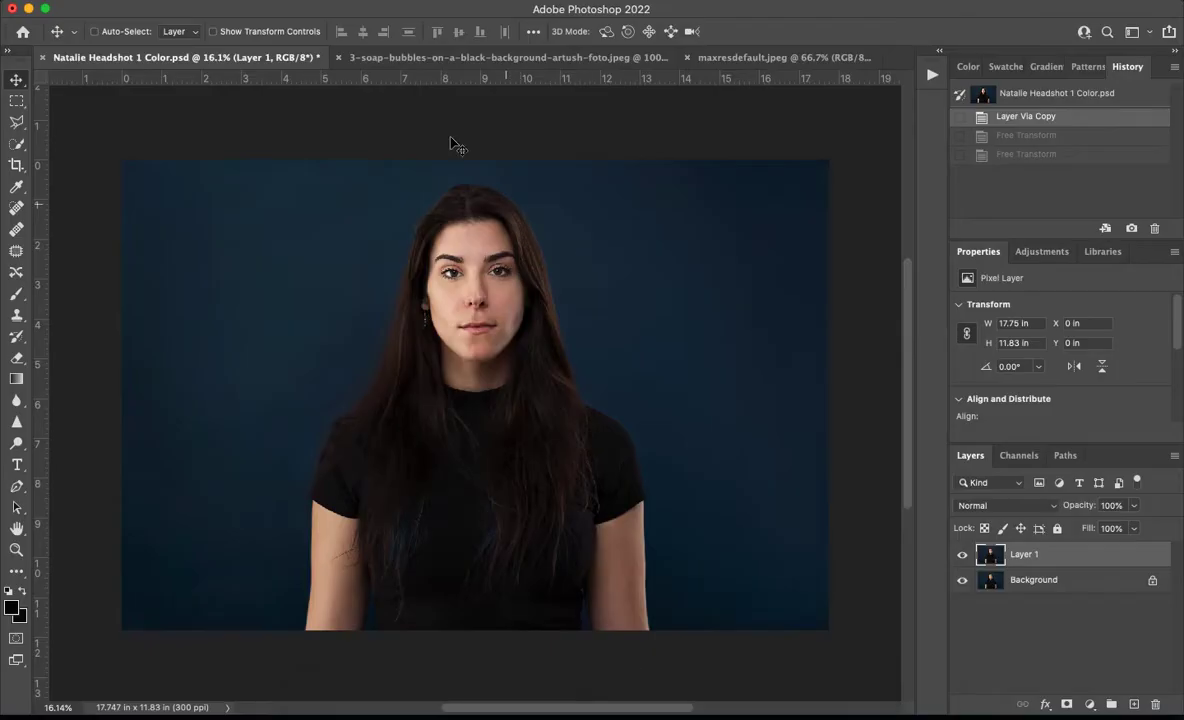
click(118, 0)
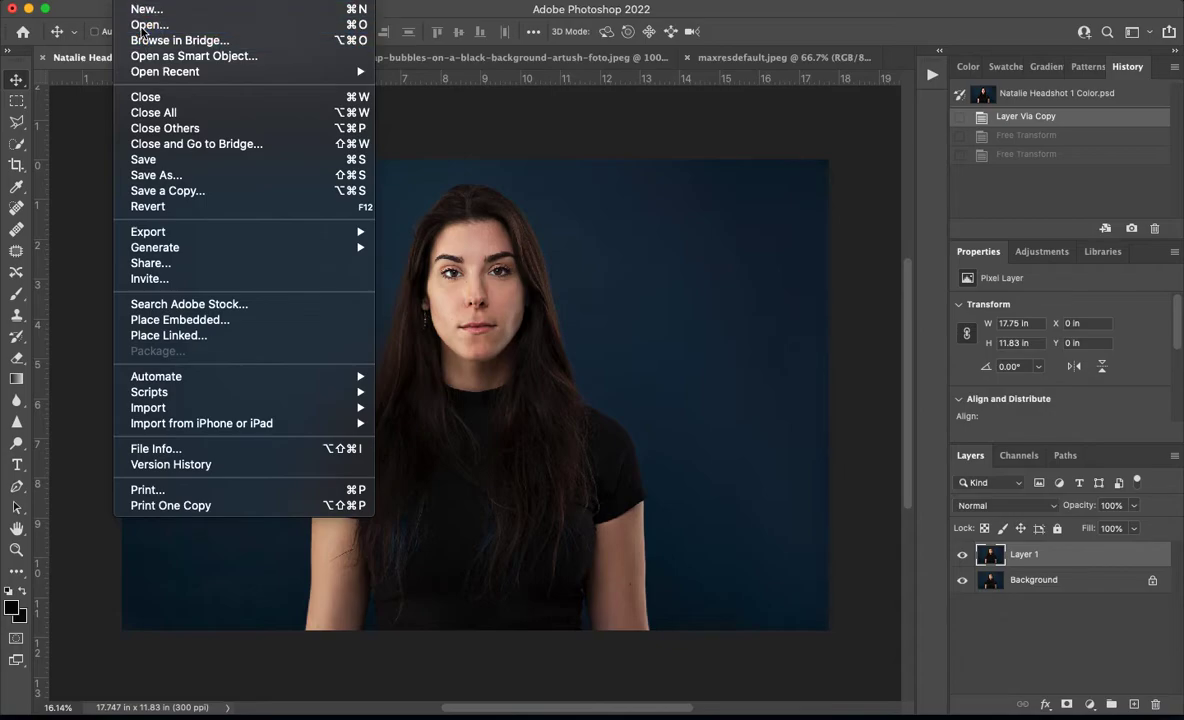
click(453, 175)
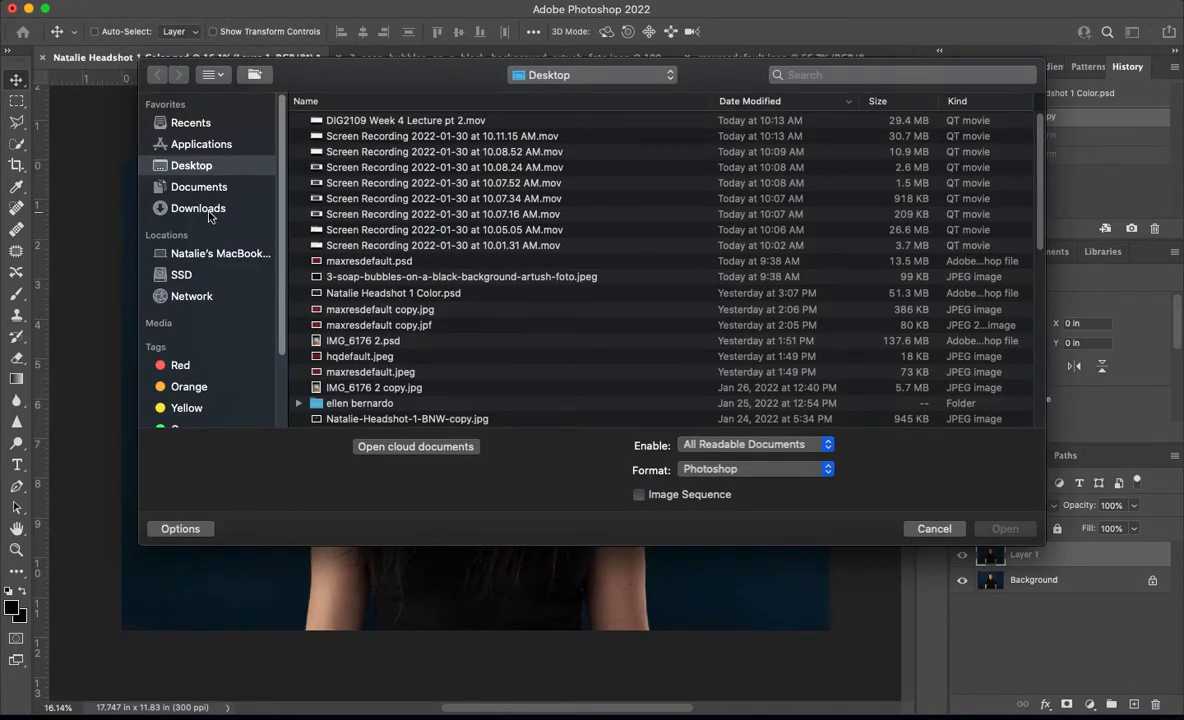
click(198, 208)
click(406, 120)
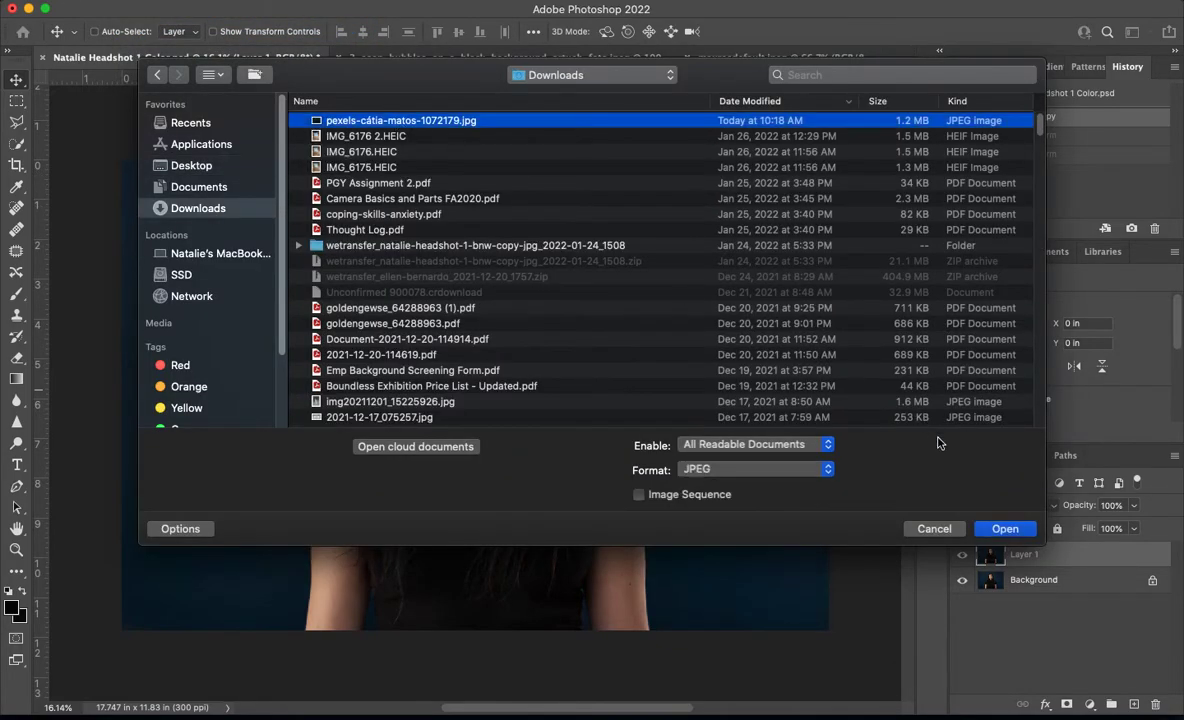
click(1005, 528)
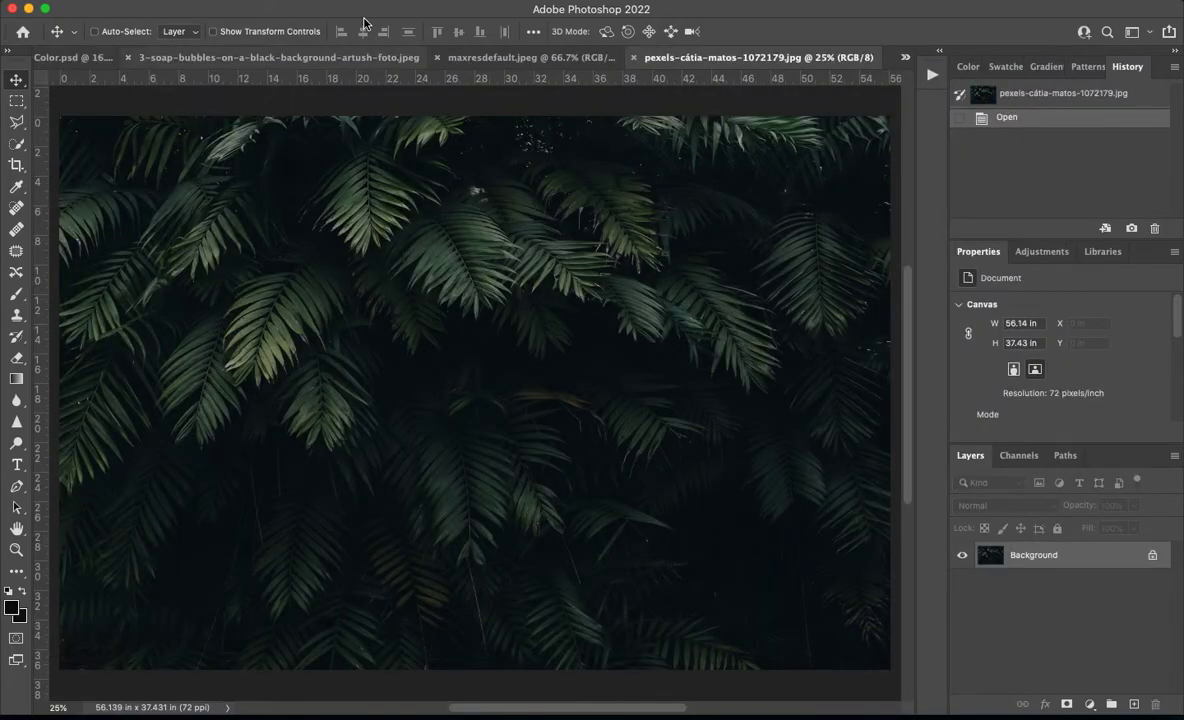
click(80, 57)
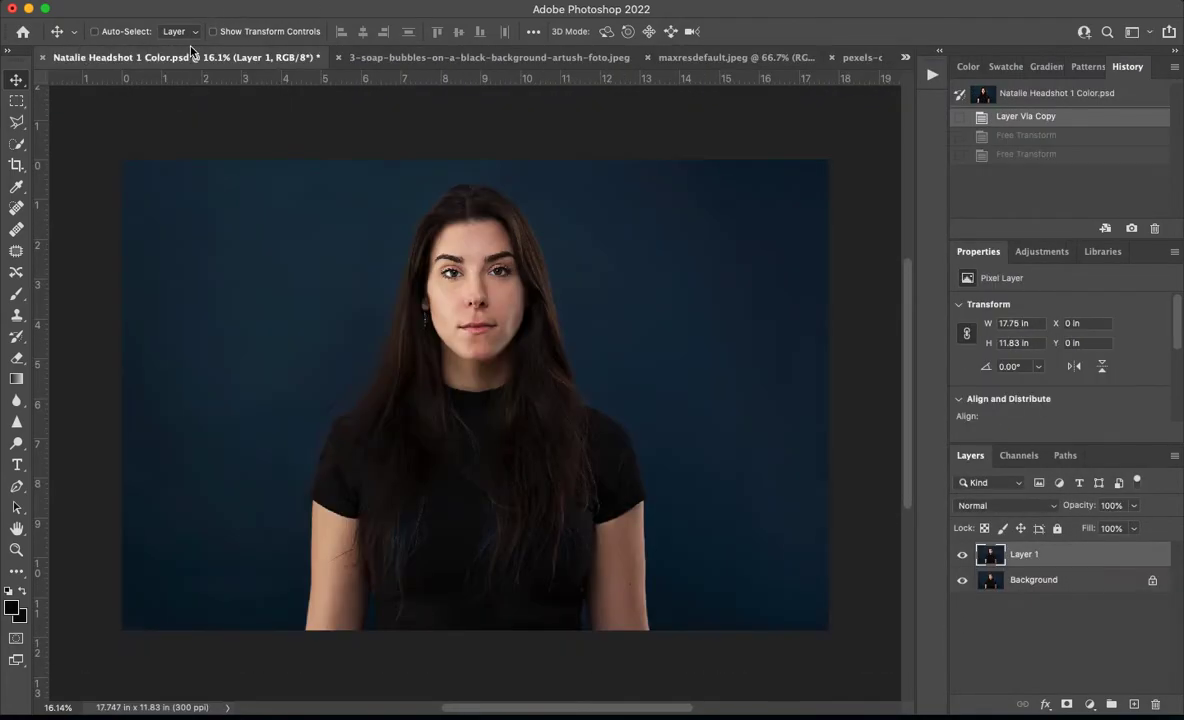
drag(172, 62, 554, 212)
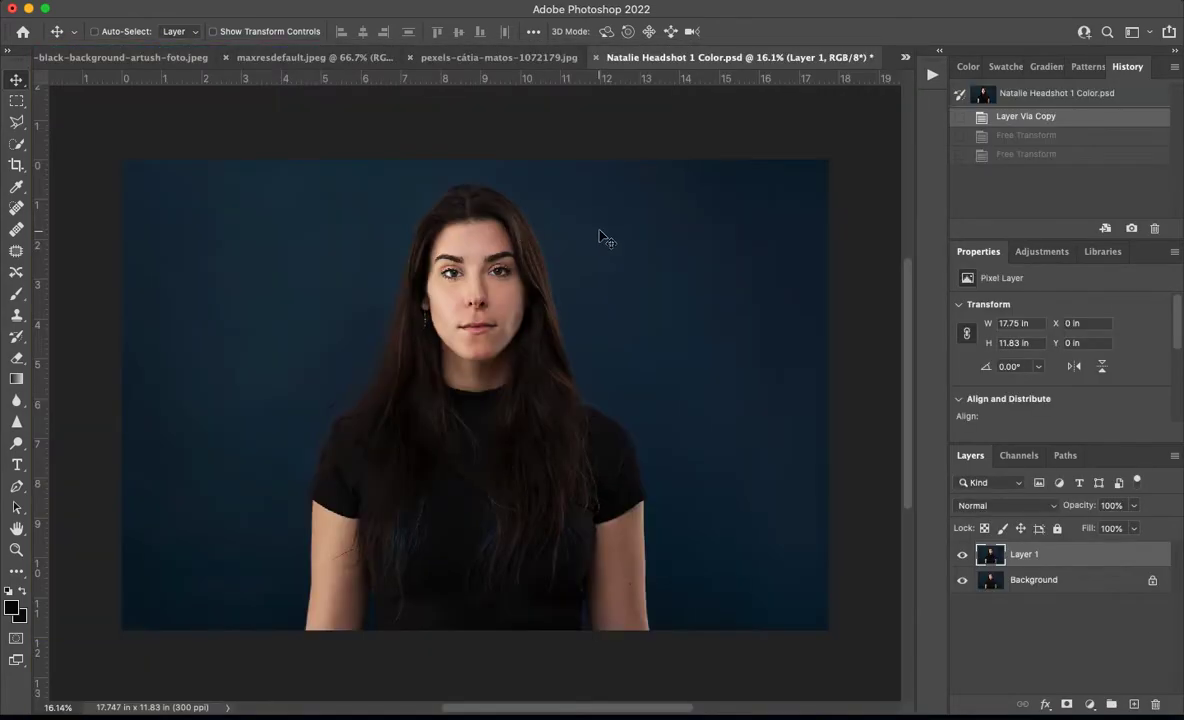
click(25, 142)
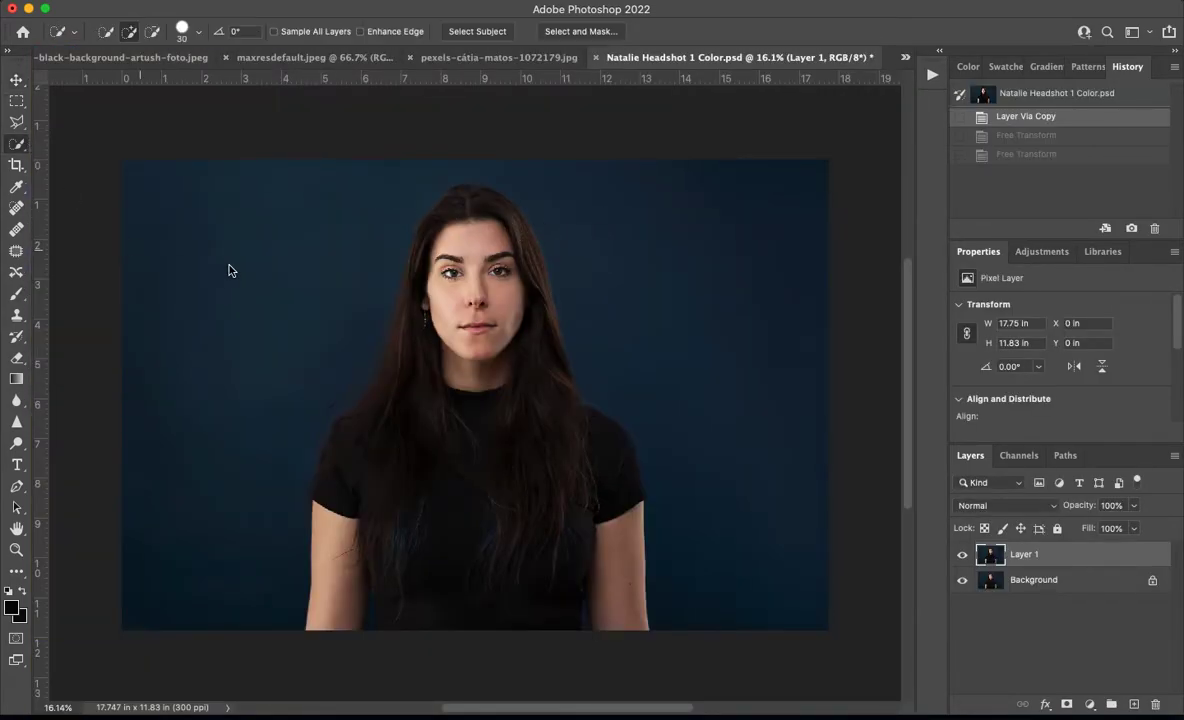
mouse_move(468, 225)
mouse_down()
mouse_move(500, 512)
mouse_move(602, 517)
mouse_up()
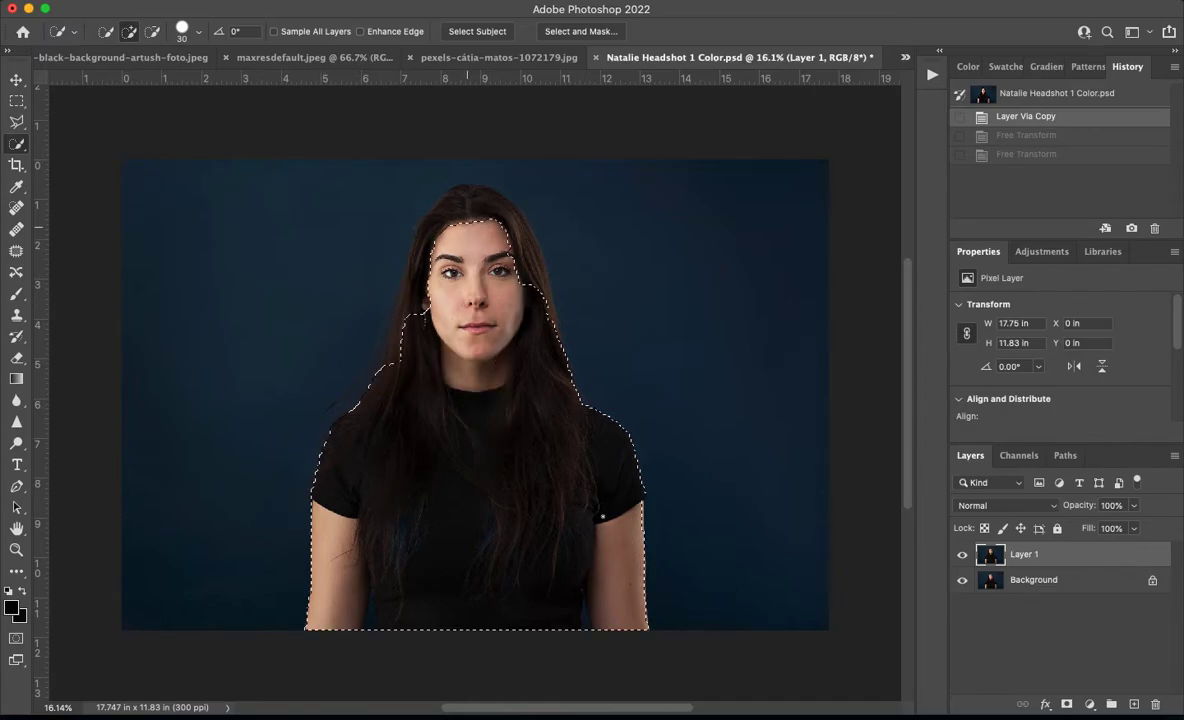
mouse_move(492, 305)
mouse_down()
mouse_move(534, 264)
mouse_move(450, 195)
mouse_up()
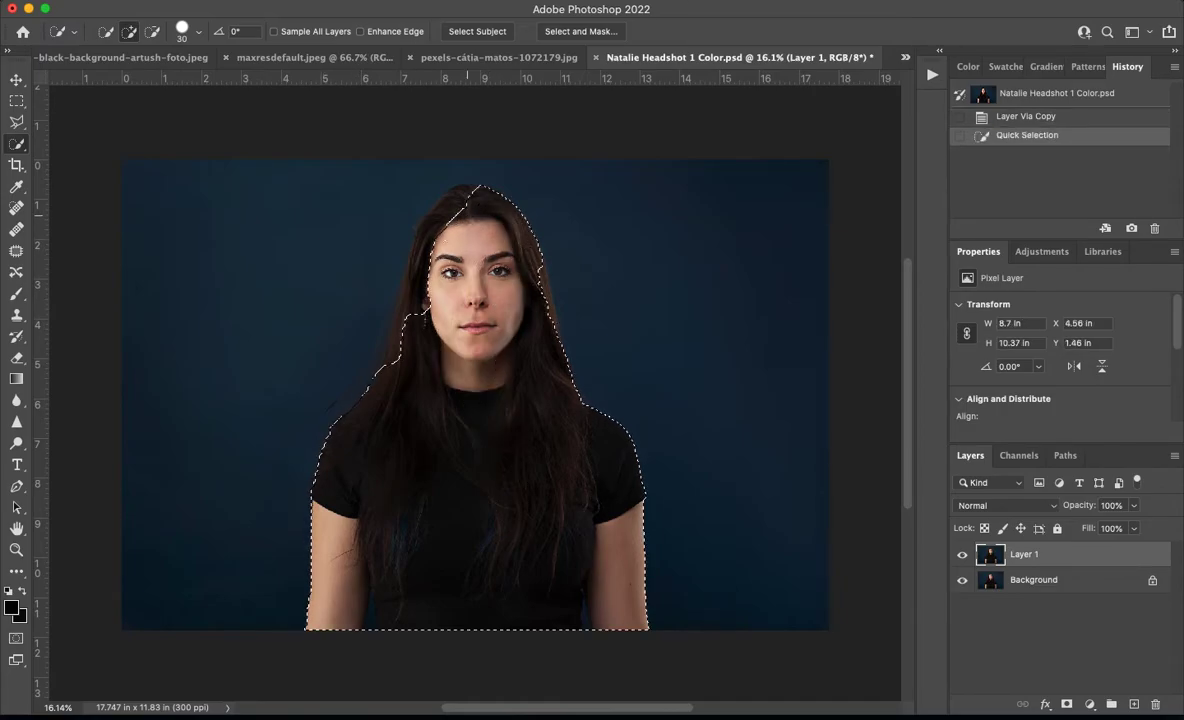
drag(412, 320, 428, 237)
drag(398, 313, 396, 352)
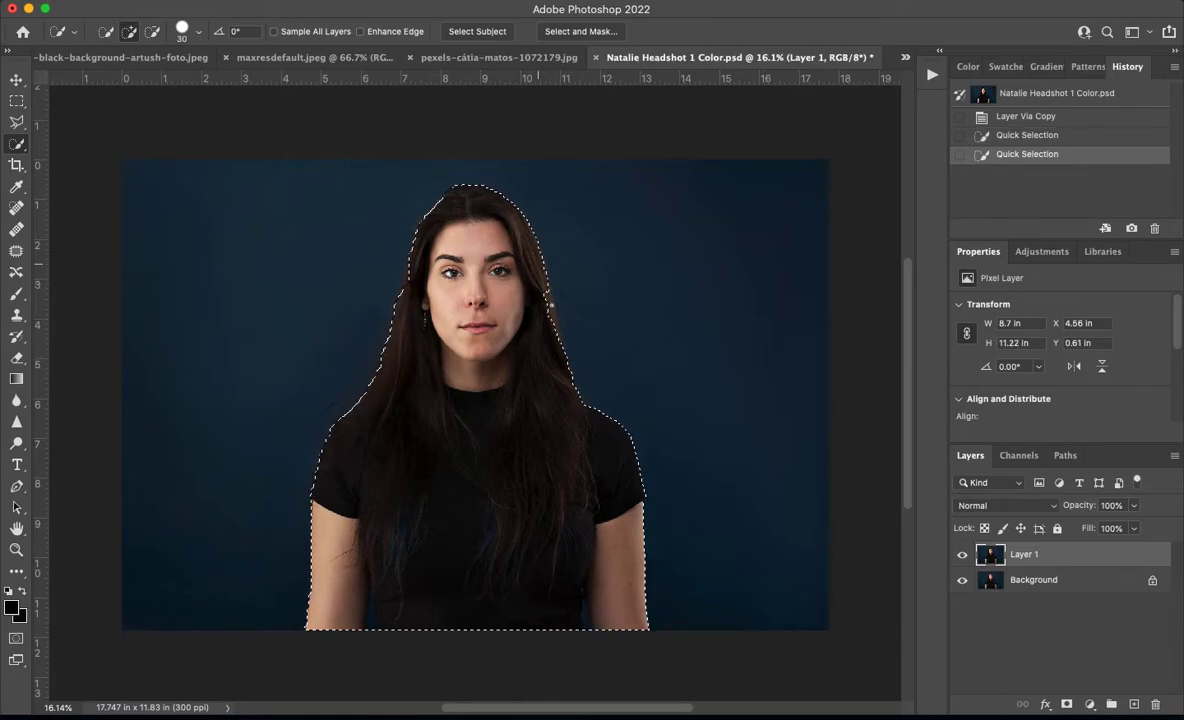
drag(530, 350, 573, 380)
alt+click(583, 355)
key(super+z)
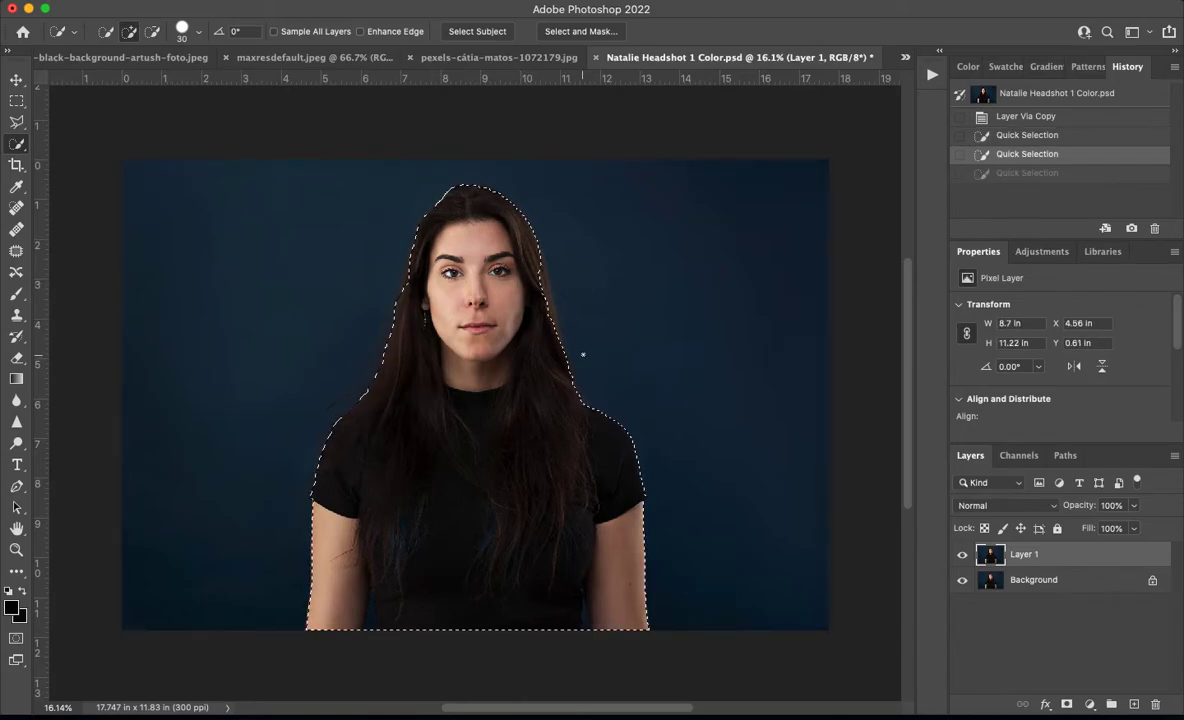
key(super+d)
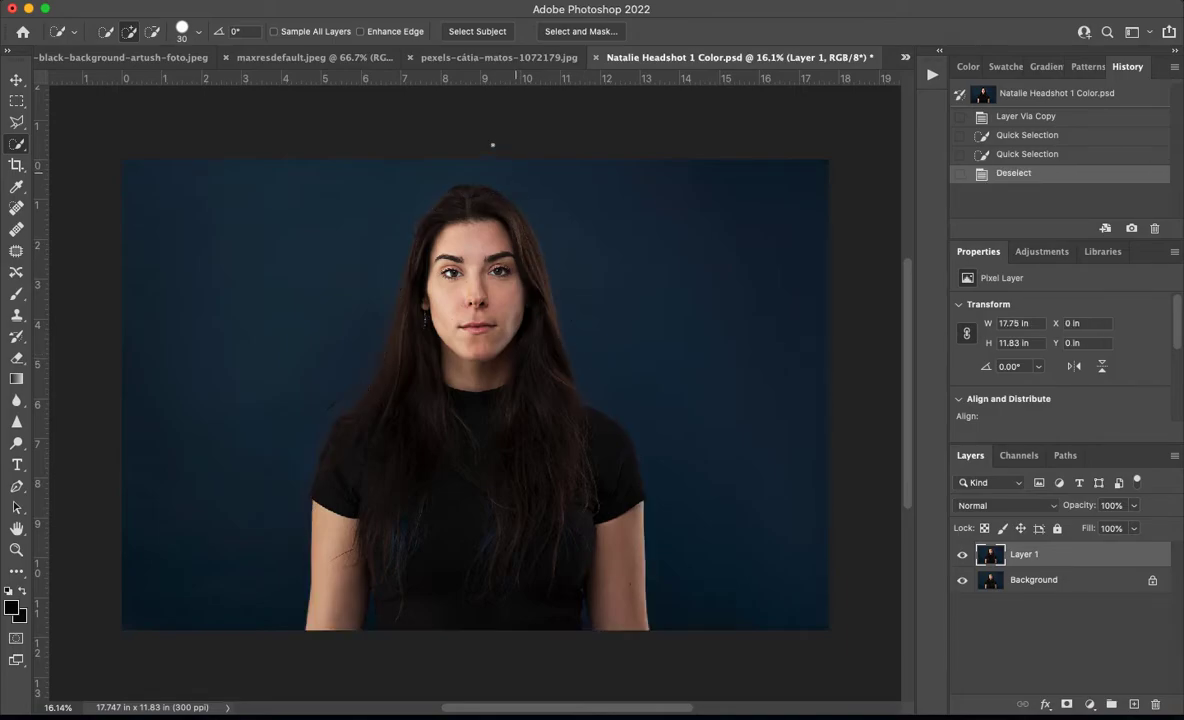
click(482, 32)
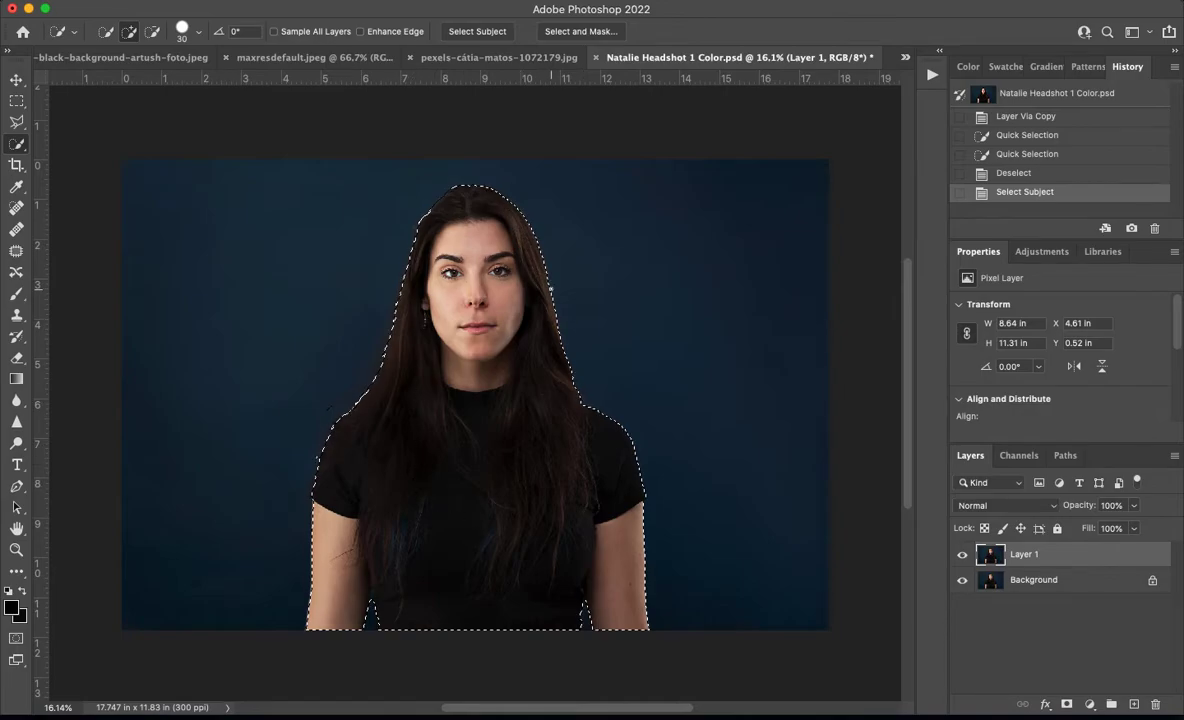
Use Select > Subject to select the woman, then enter Select and Mask
click(345, 3)
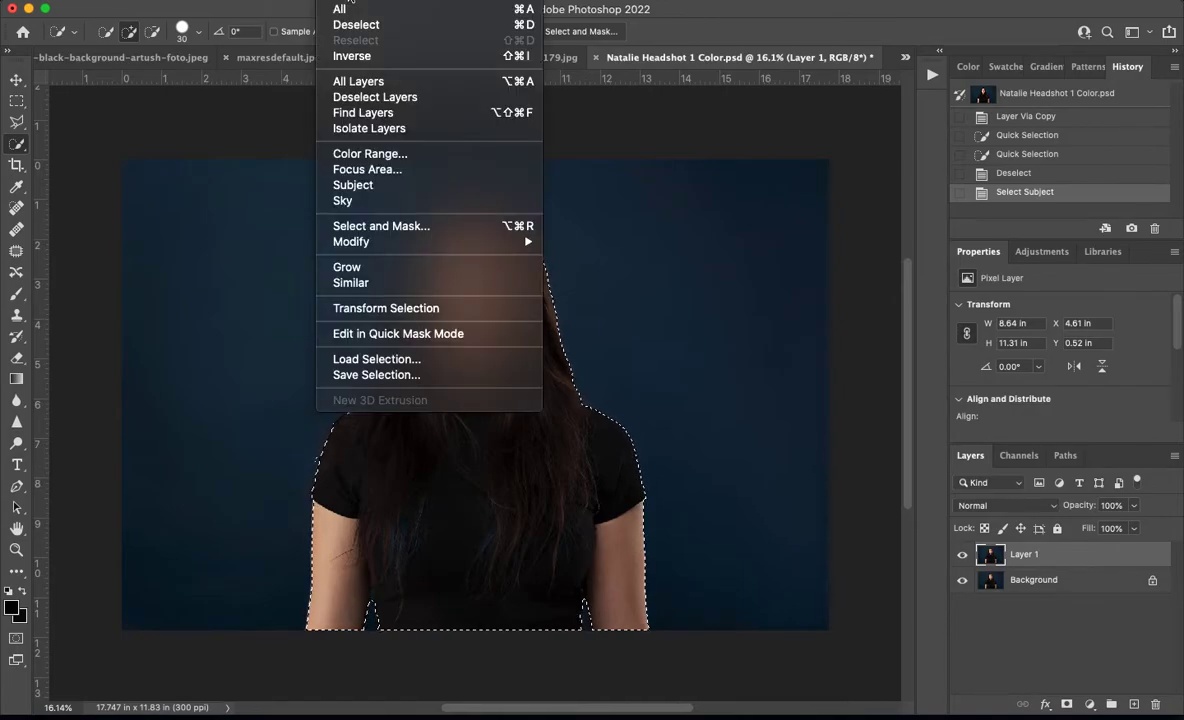
click(372, 189)
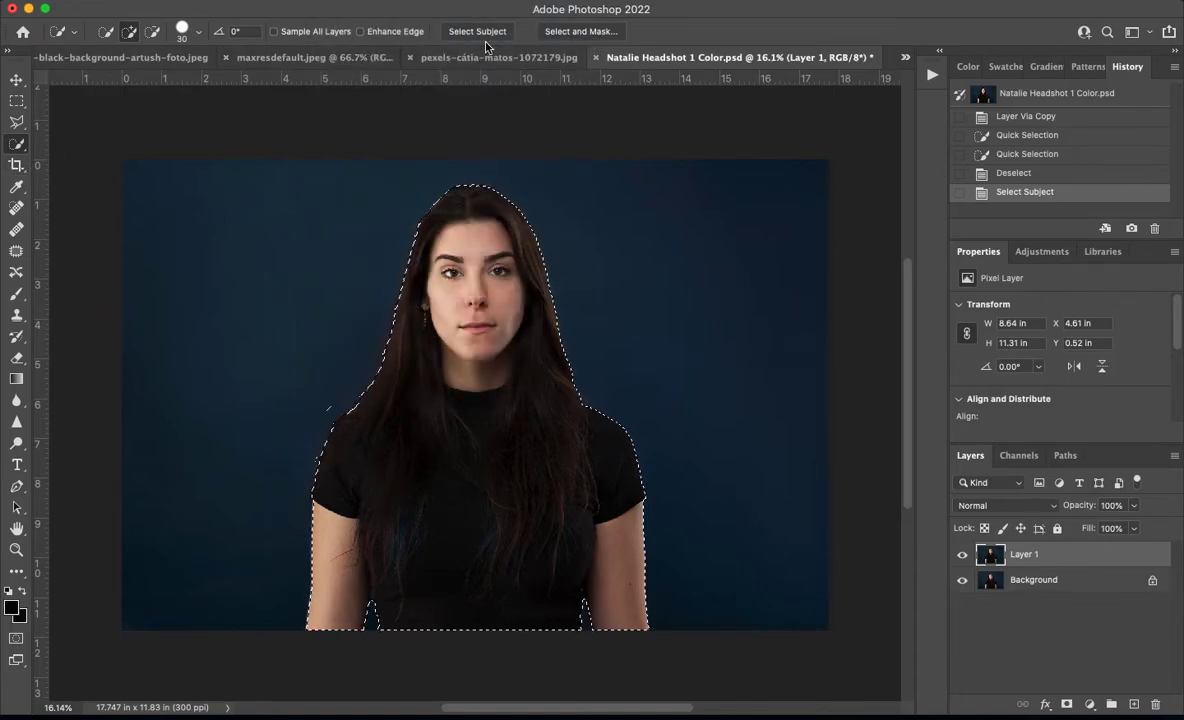
click(567, 32)
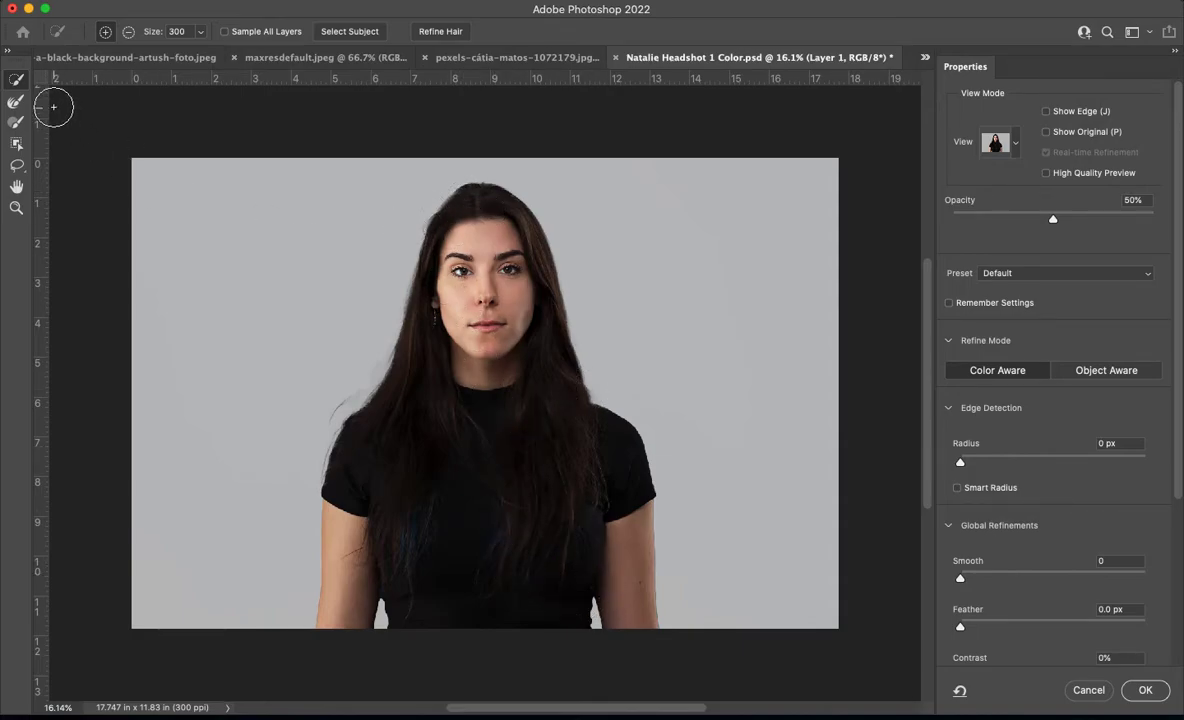
Refine Edge Brush along the left hair, set edge Radius to 5 px and Smooth to 15
click(21, 102)
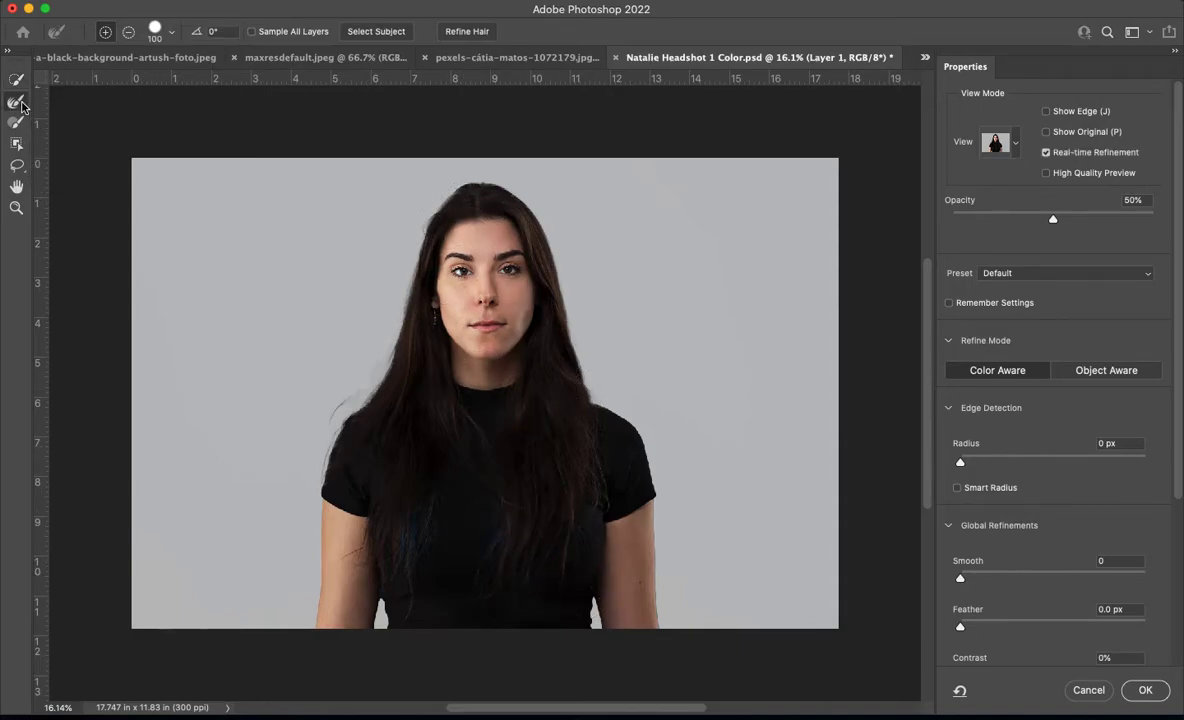
mouse_move(428, 222)
mouse_down()
mouse_move(384, 262)
mouse_move(361, 370)
mouse_move(348, 366)
mouse_move(369, 404)
mouse_move(397, 342)
mouse_move(388, 232)
mouse_up()
drag(962, 463, 1007, 465)
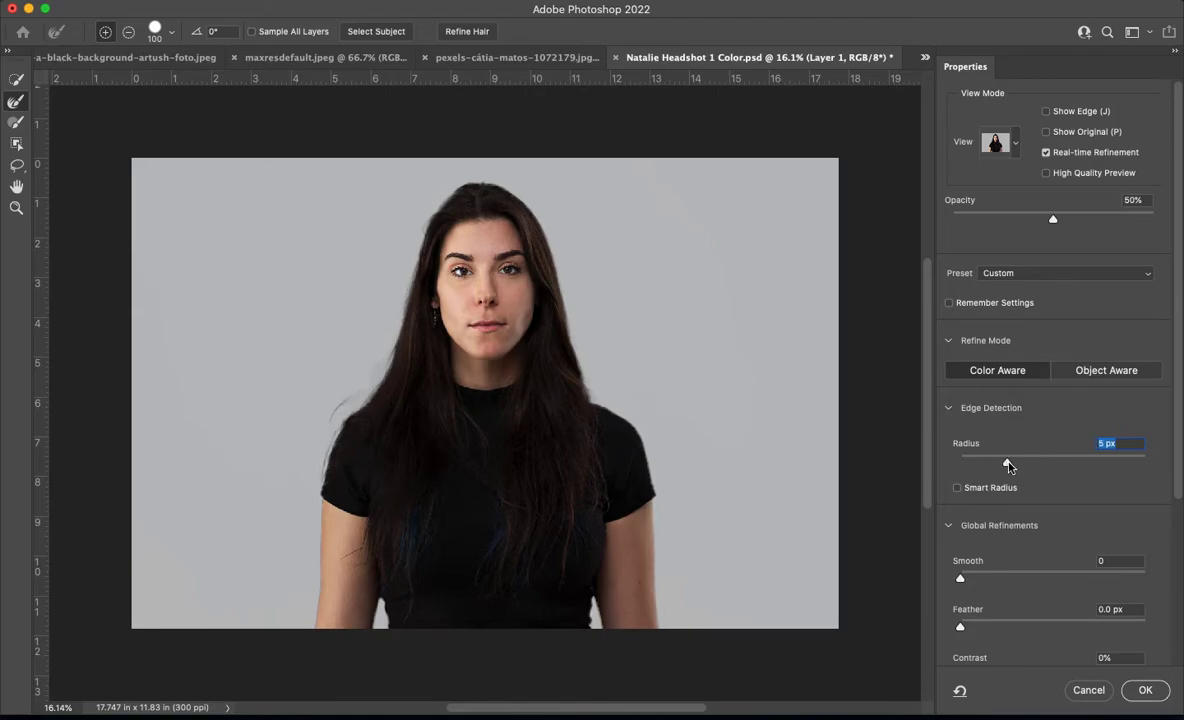
scroll(1024, 520, down, 3)
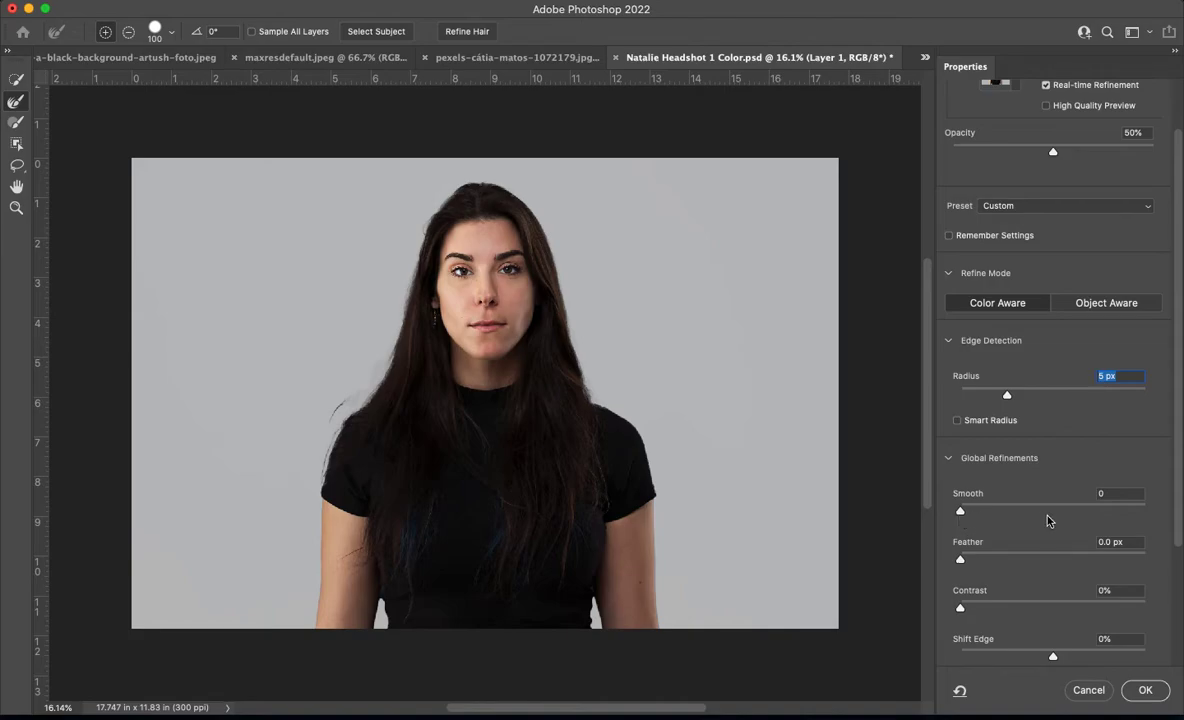
drag(960, 510, 989, 515)
Feather the selection edge slightly, compare with the original, and set Contrast to 3%
drag(965, 561, 1076, 562)
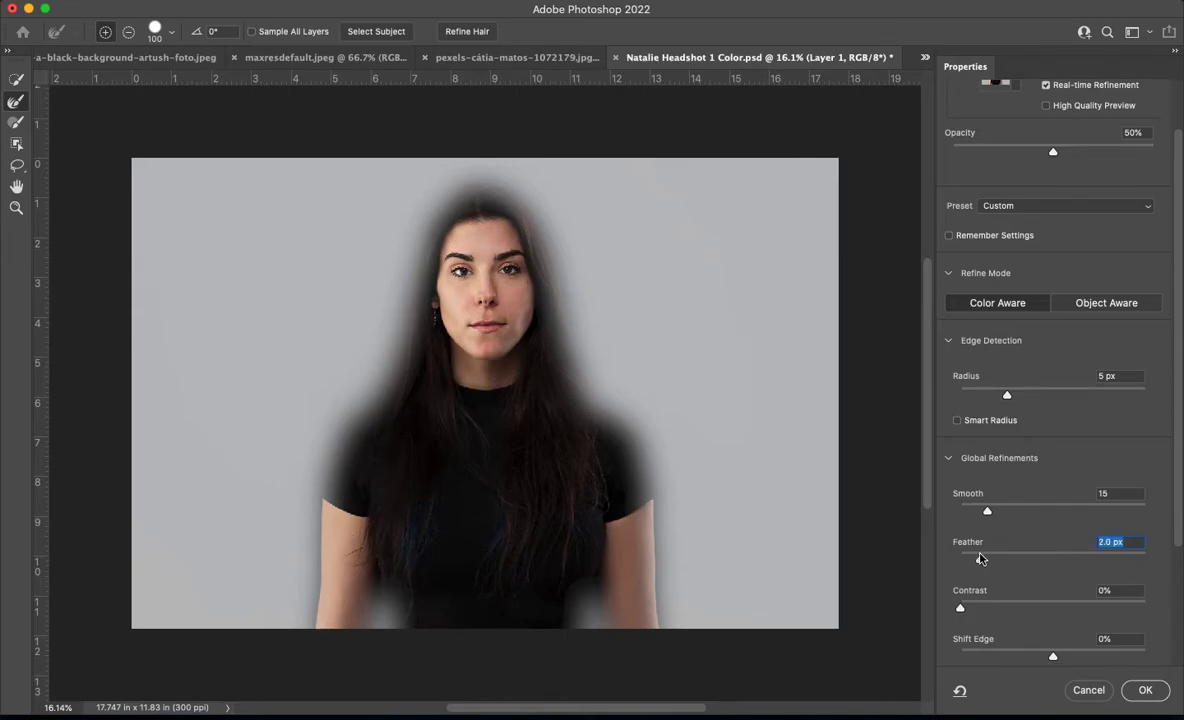
click(981, 557)
key(m)
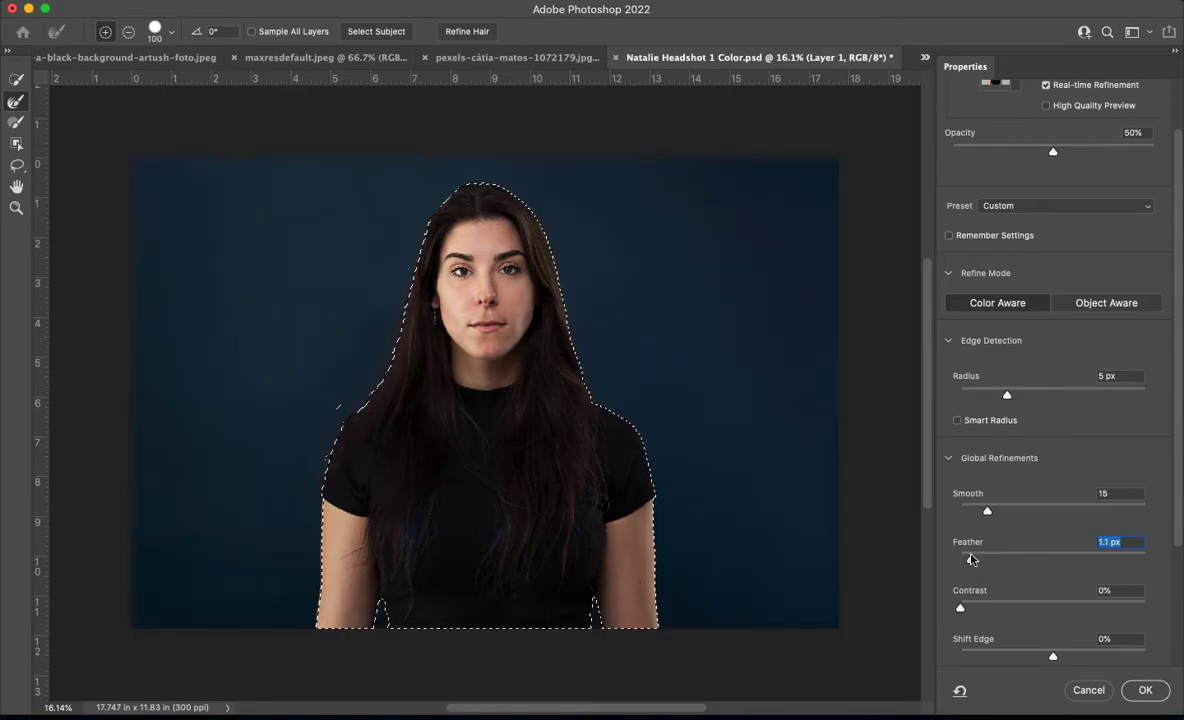
key(p)
key(p)
key(p)
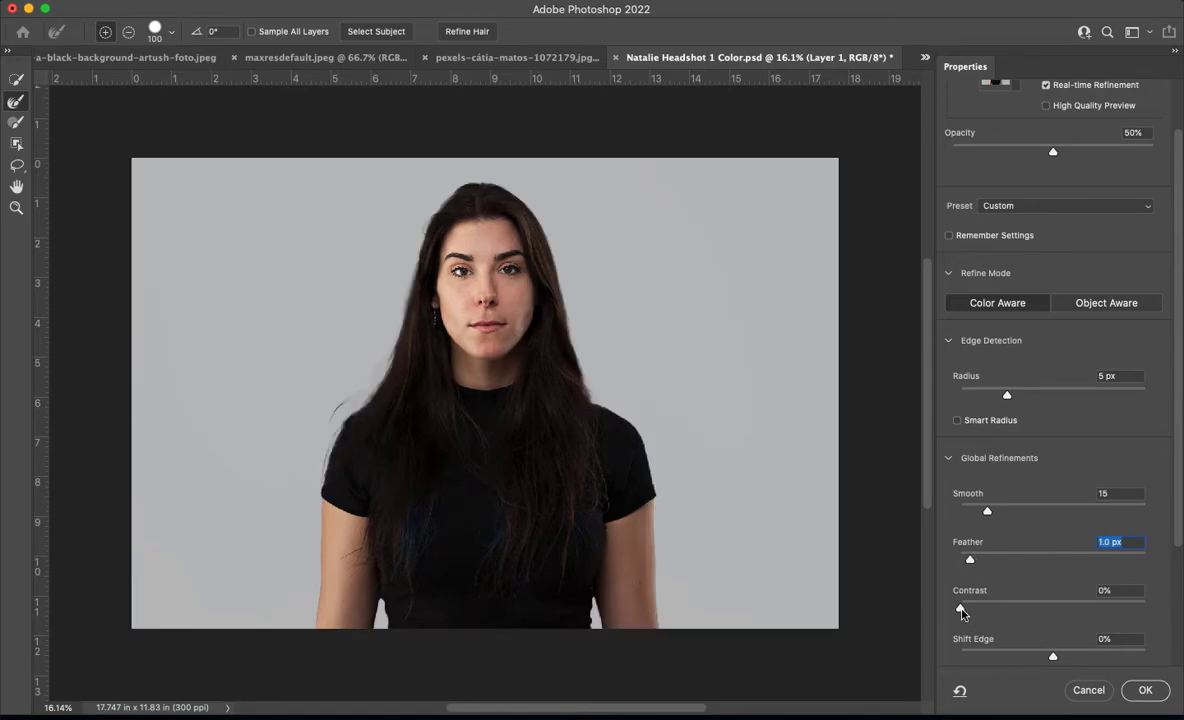
drag(961, 612, 1036, 615)
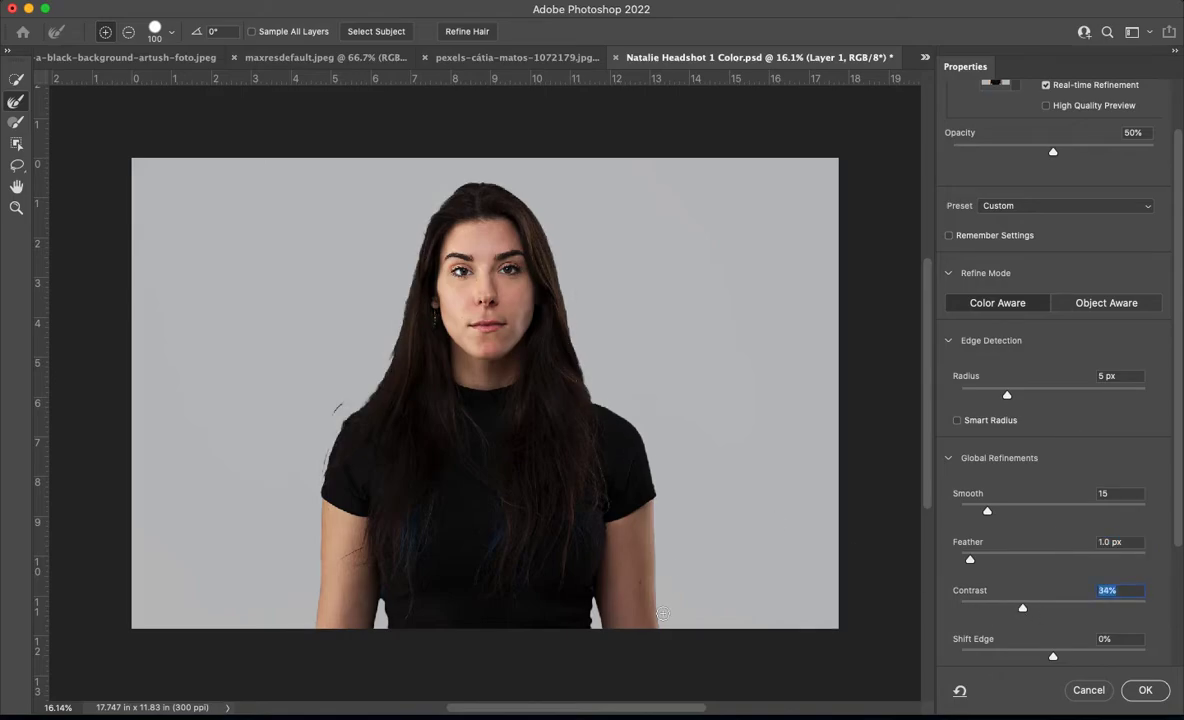
drag(1021, 611, 965, 607)
Set Shift Edge to 0% in Global Refinements
drag(1055, 658, 1033, 658)
click(1130, 638)
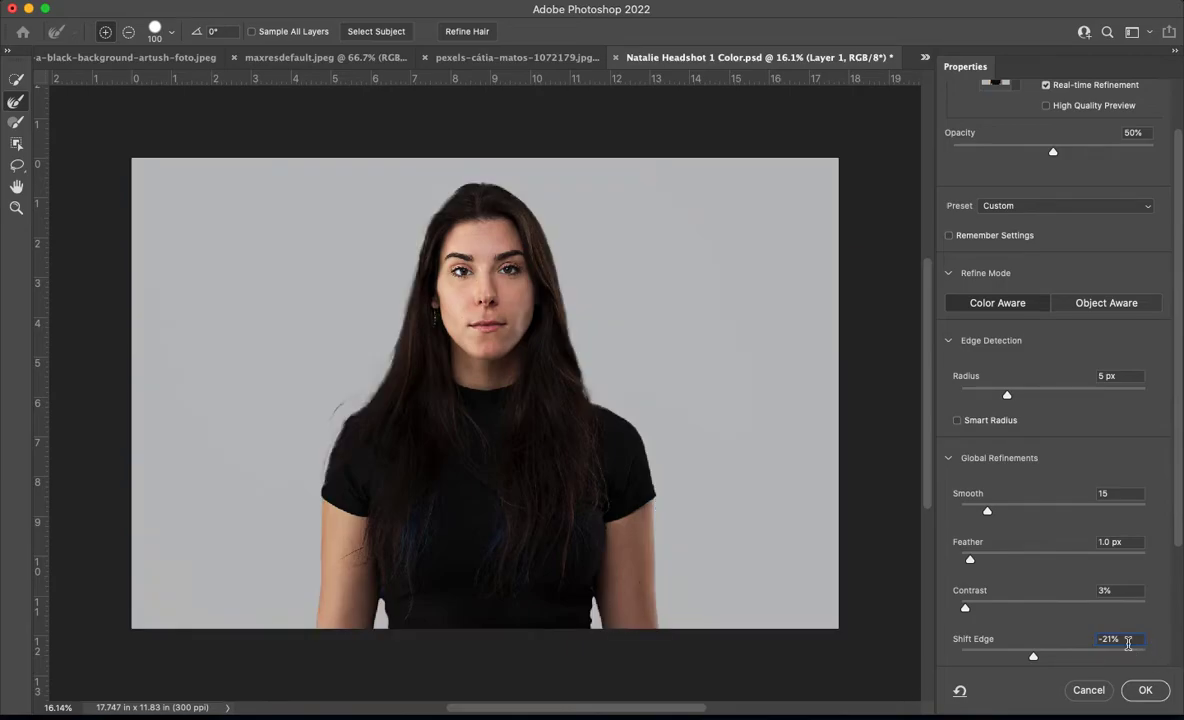
key(super+a)
text(0)
key(Return)
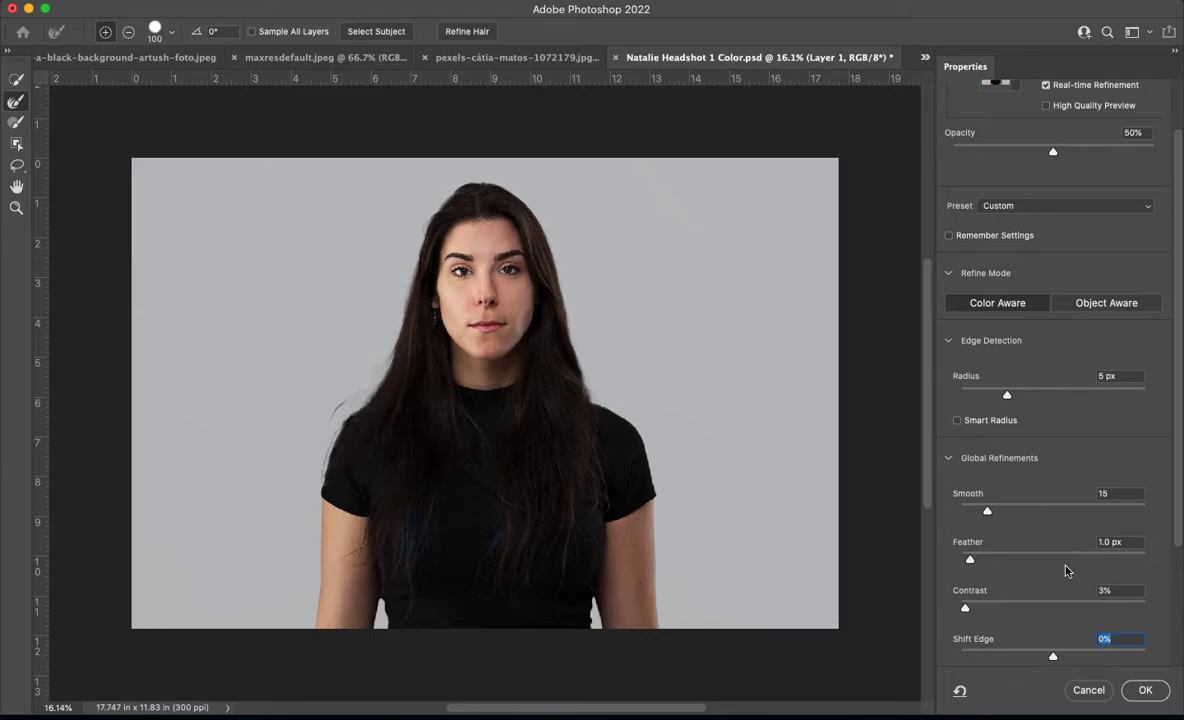
scroll(1066, 571, down, 3)
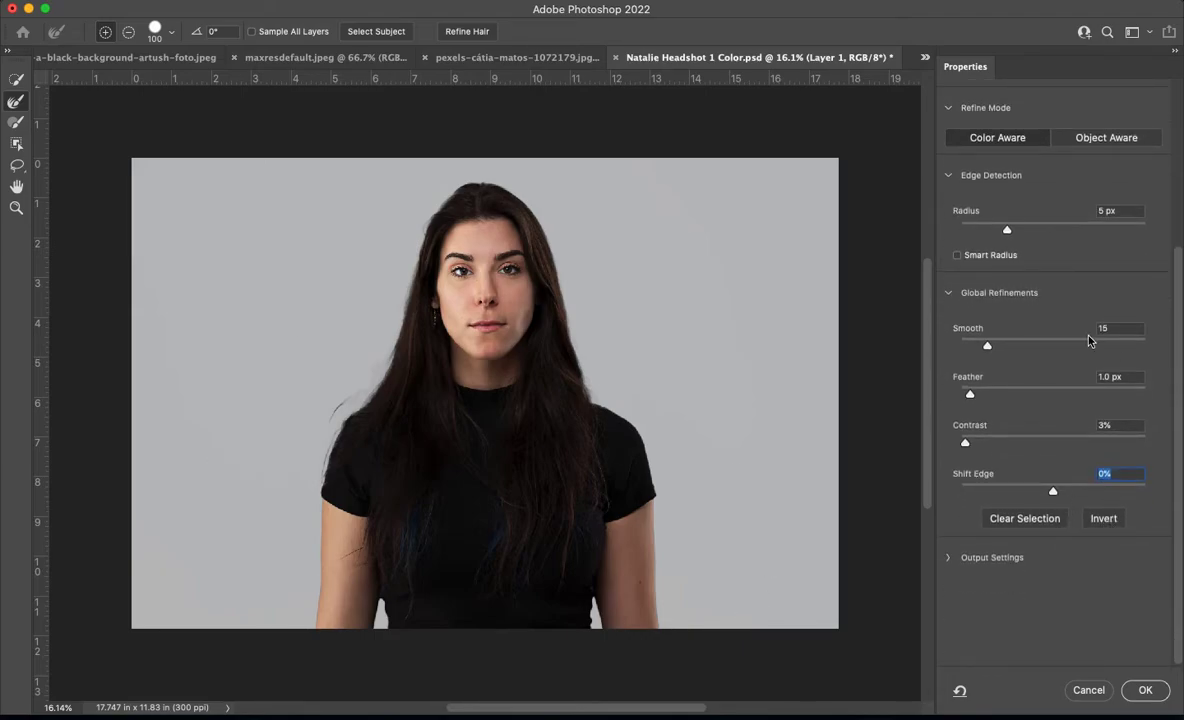
scroll(1090, 341, up, 5)
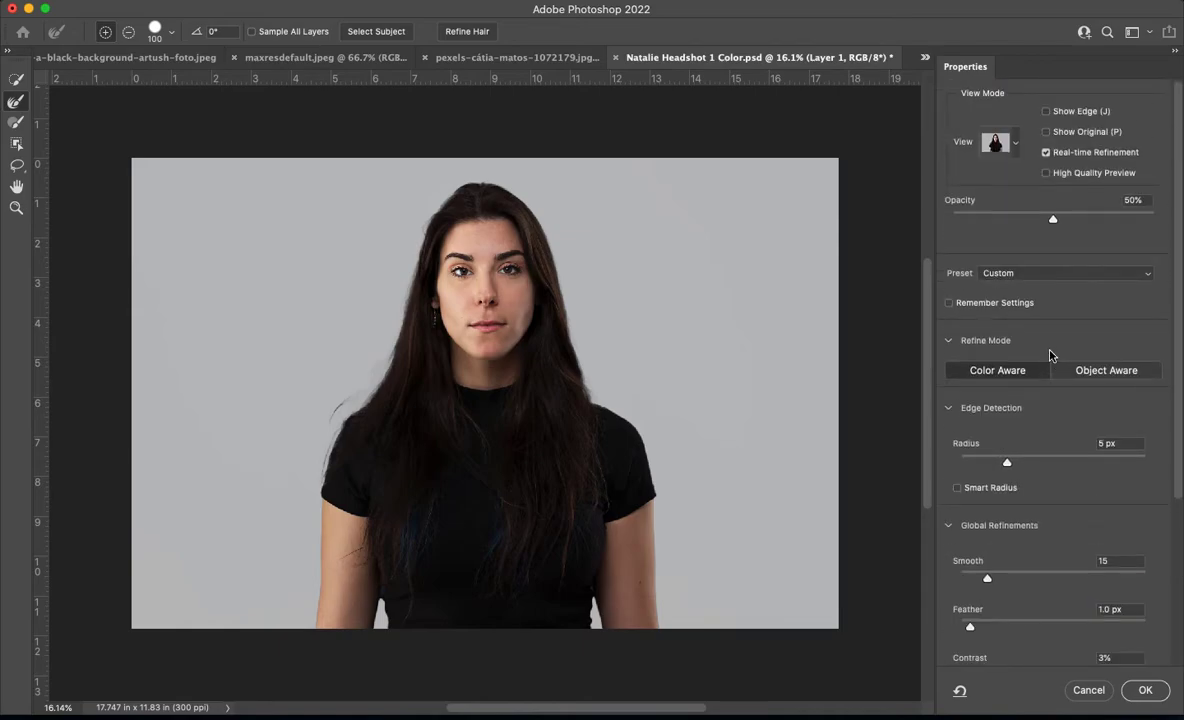
click(996, 143)
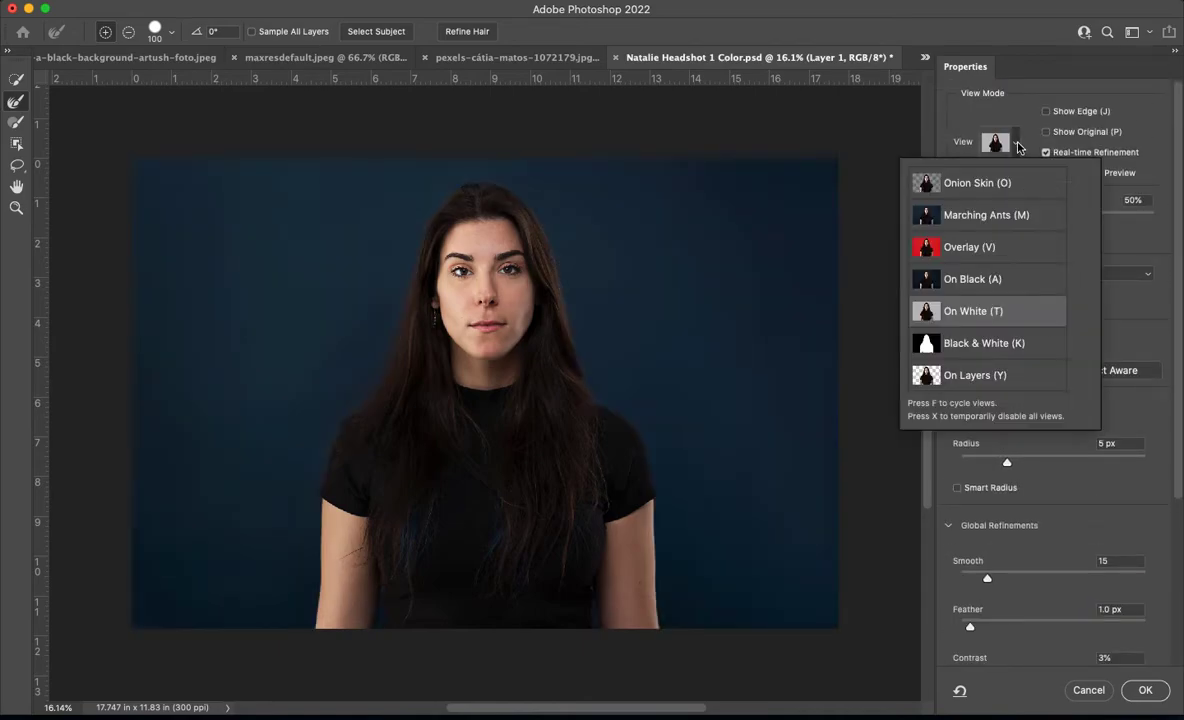
click(1018, 186)
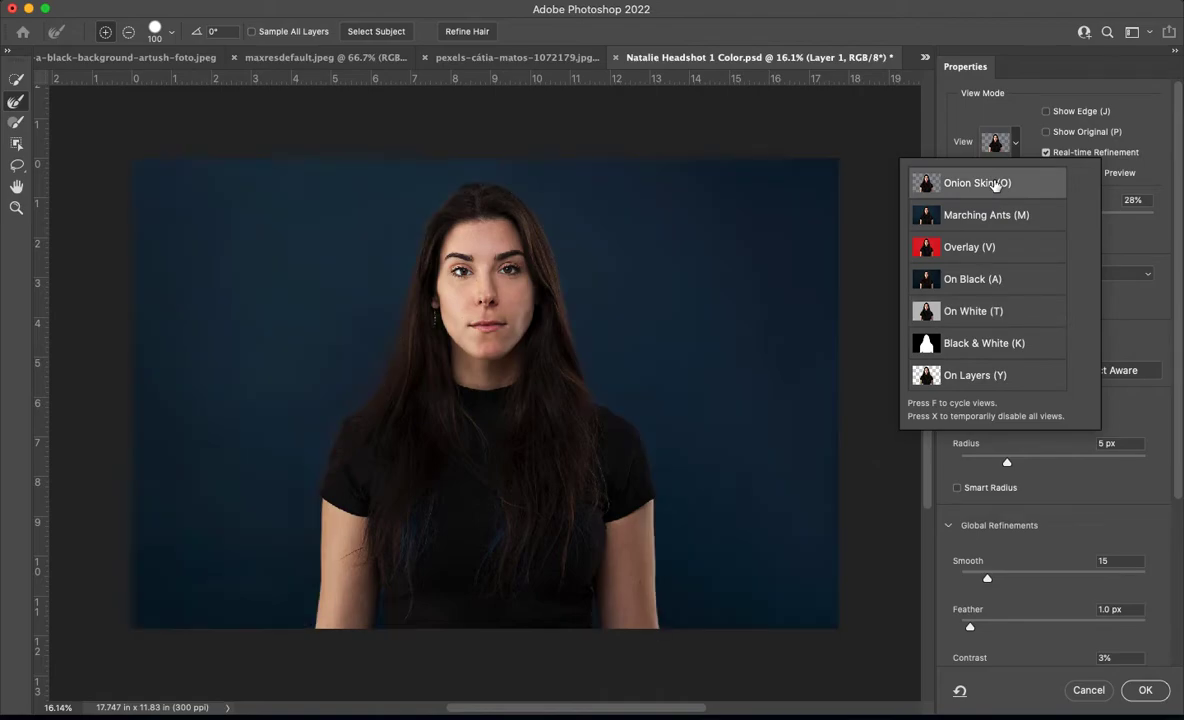
click(1127, 335)
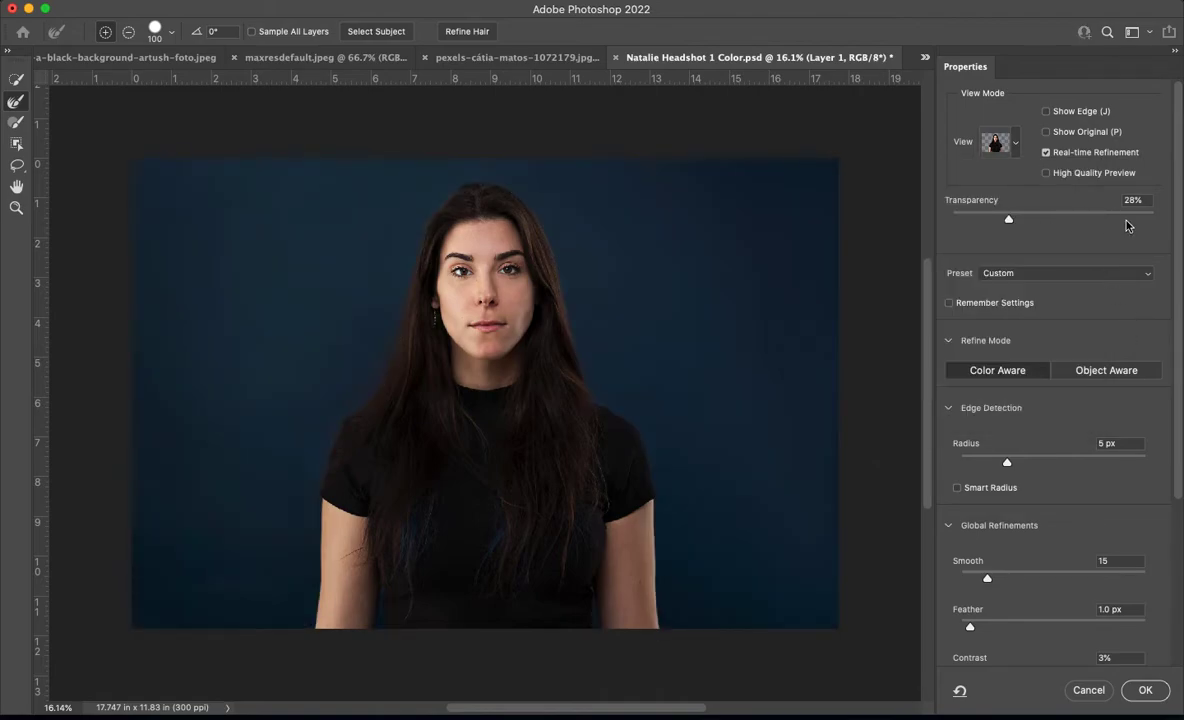
click(1013, 146)
click(1004, 150)
click(1010, 146)
click(999, 281)
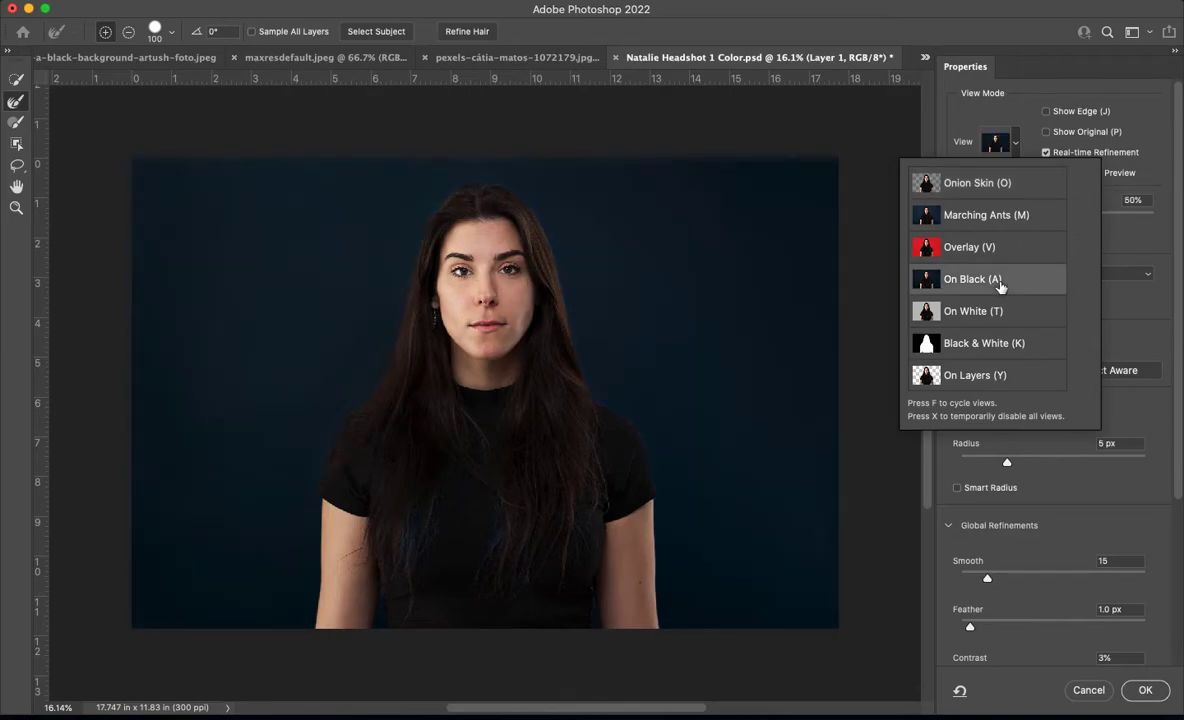
click(975, 311)
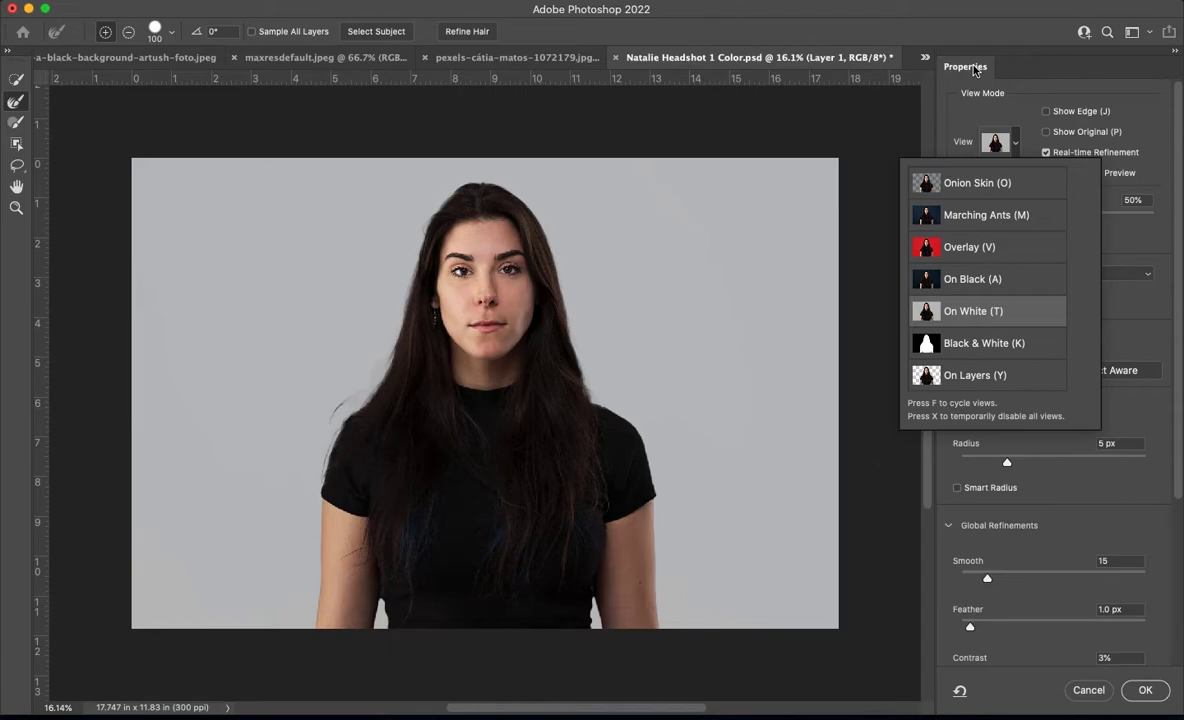
click(1050, 70)
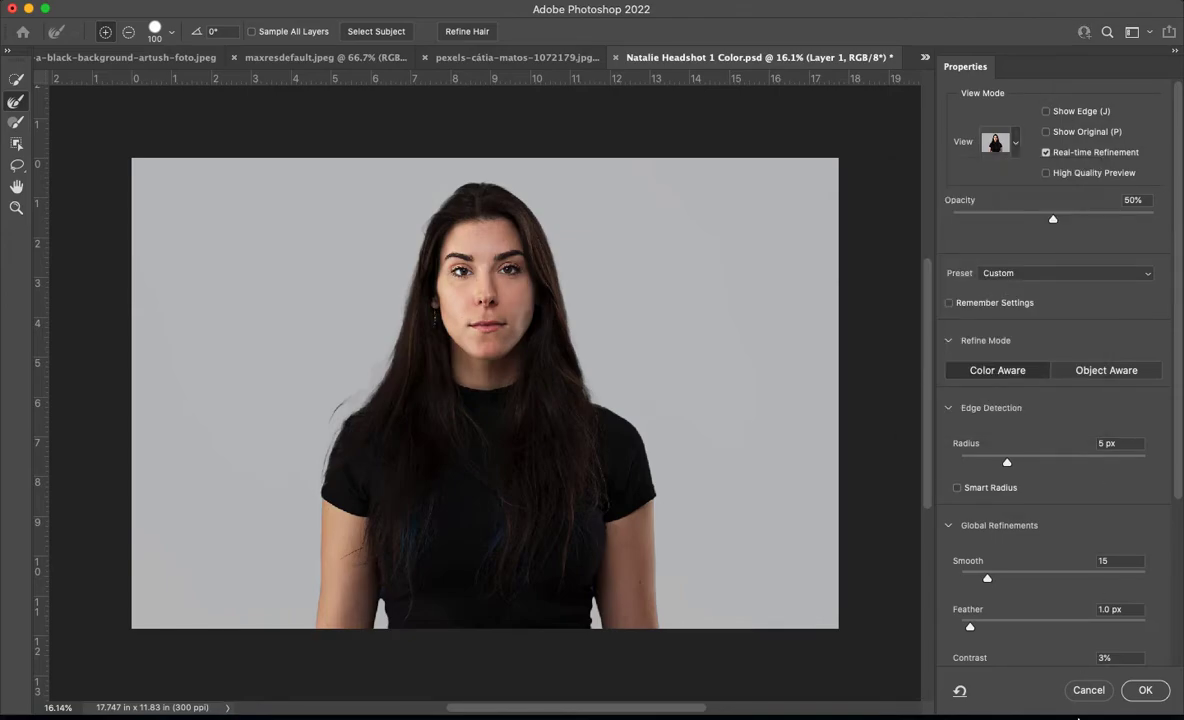
Apply the refined selection as a Layer 1 mask, hide the Background, and adjust mask feather
click(1158, 690)
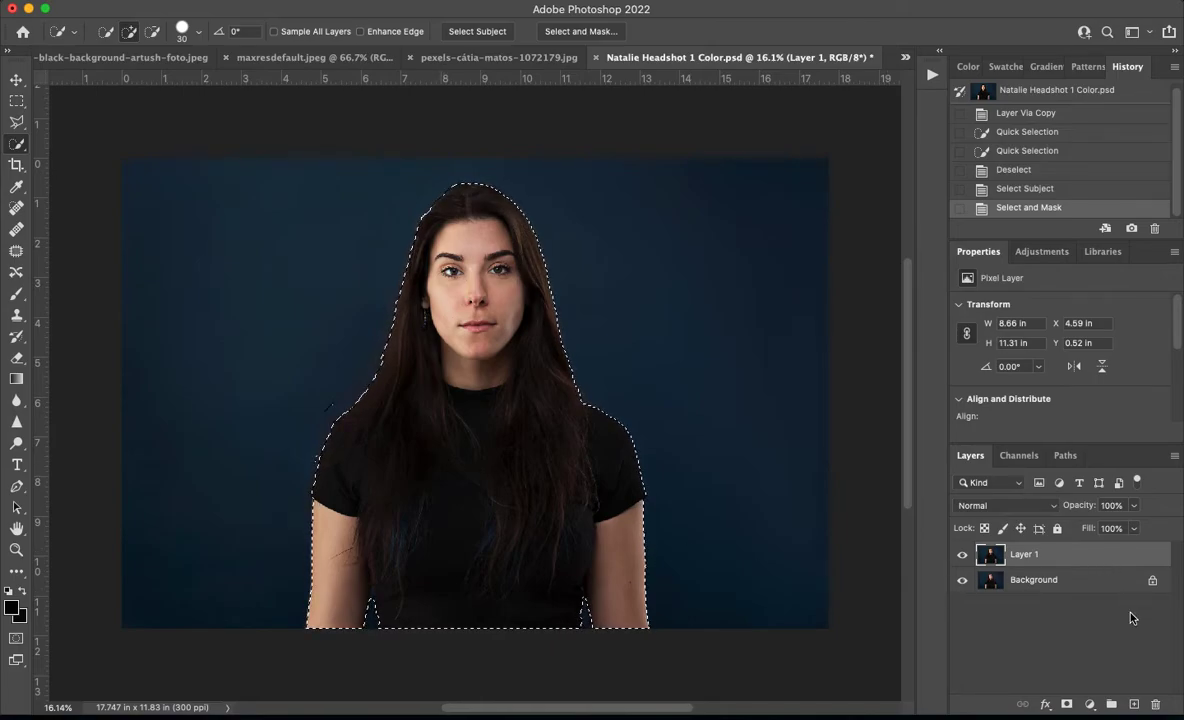
click(1066, 705)
click(962, 580)
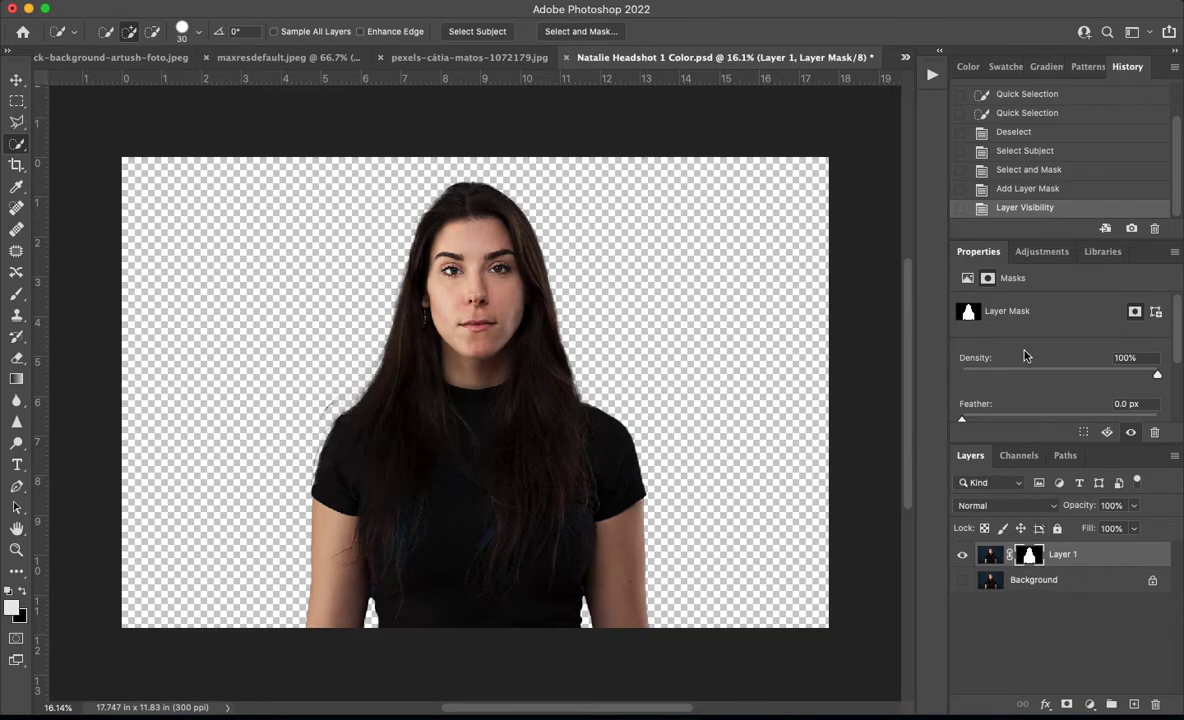
scroll(1024, 355, down, 1)
scroll(1045, 390, down, 3)
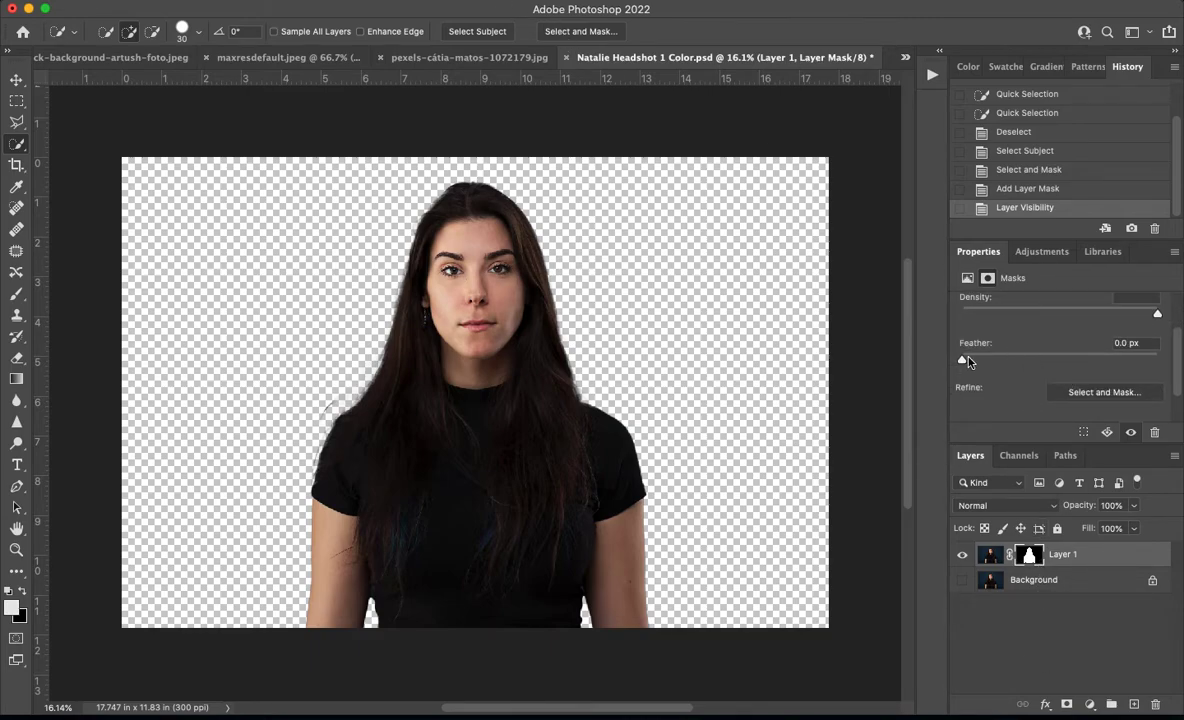
drag(966, 357, 935, 373)
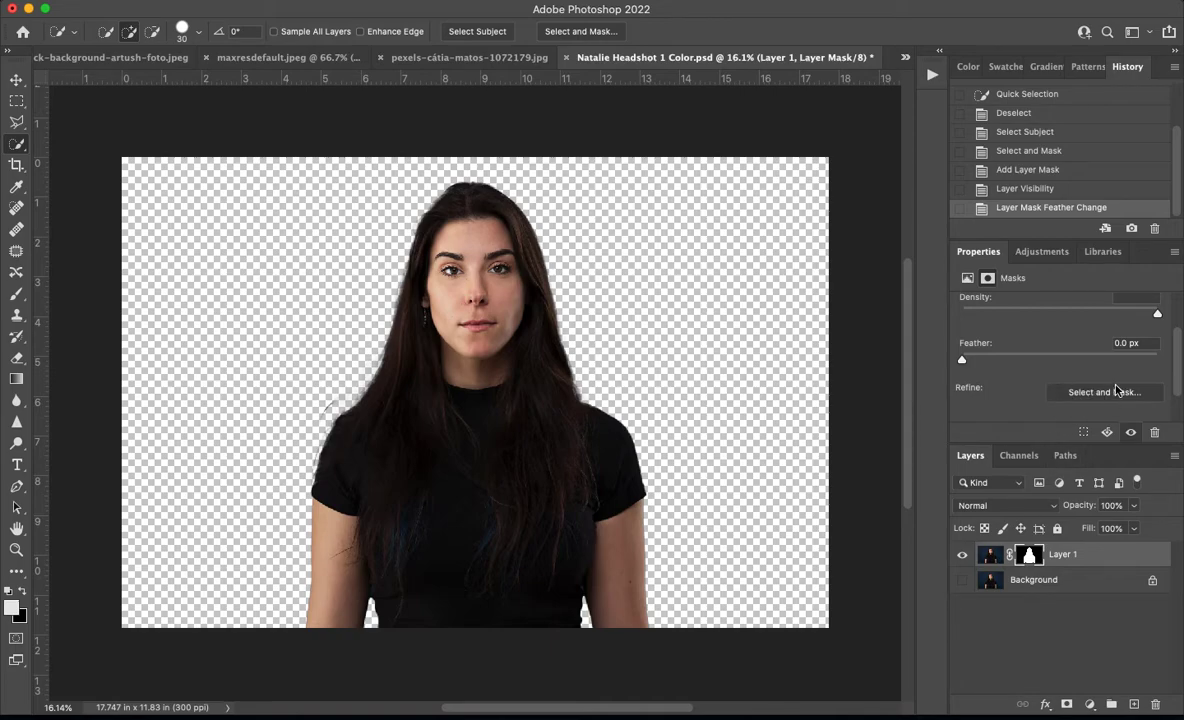
click(989, 558)
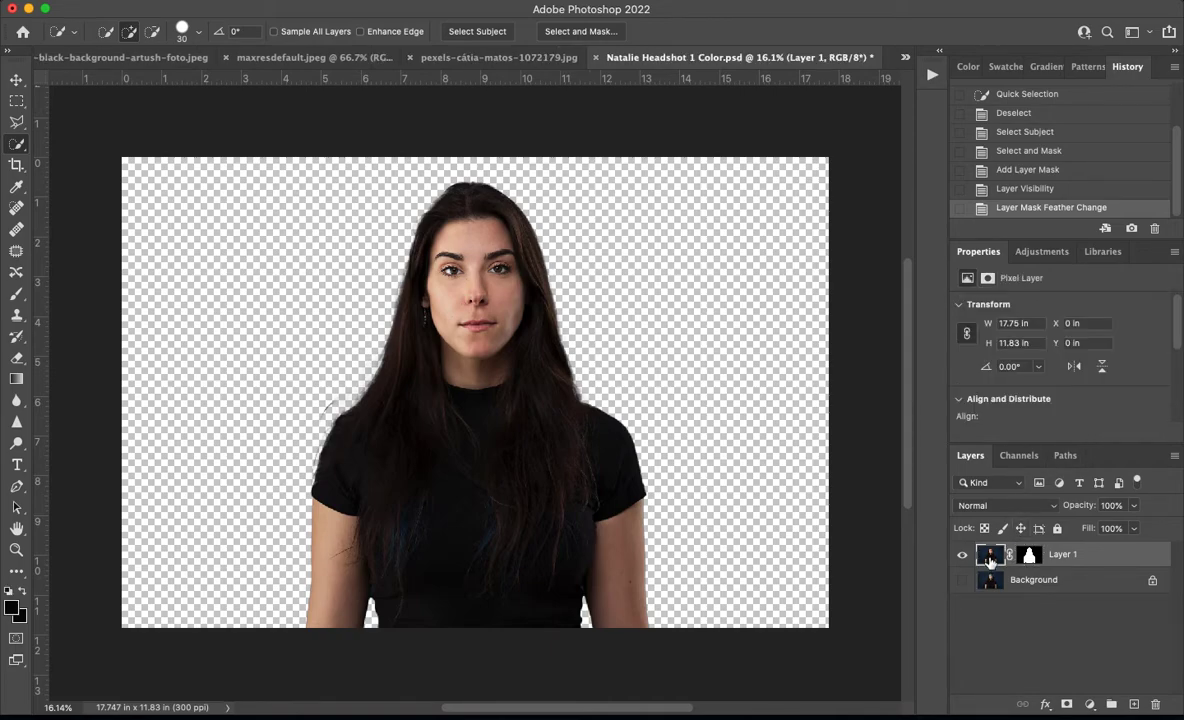
Drag the masked portrait layer into the pexels-cátia-matos-1072179.jpg fern photo with the Move tool
click(16, 79)
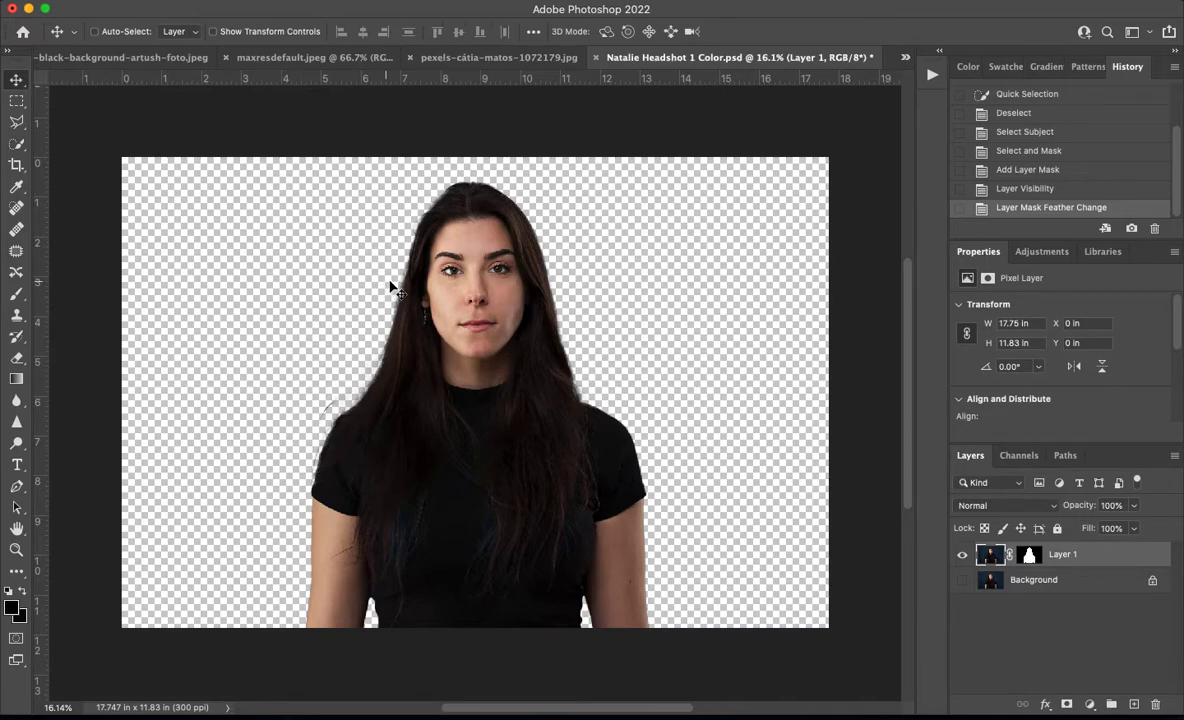
drag(489, 311, 507, 352)
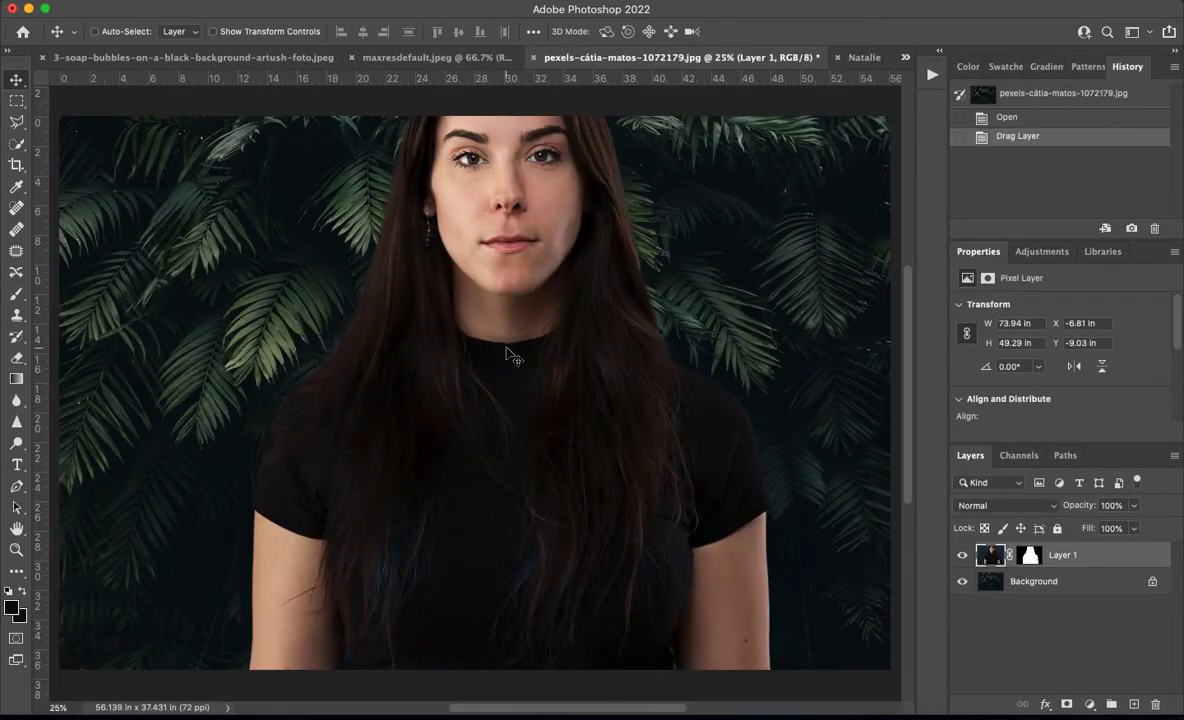
key(super+minus)
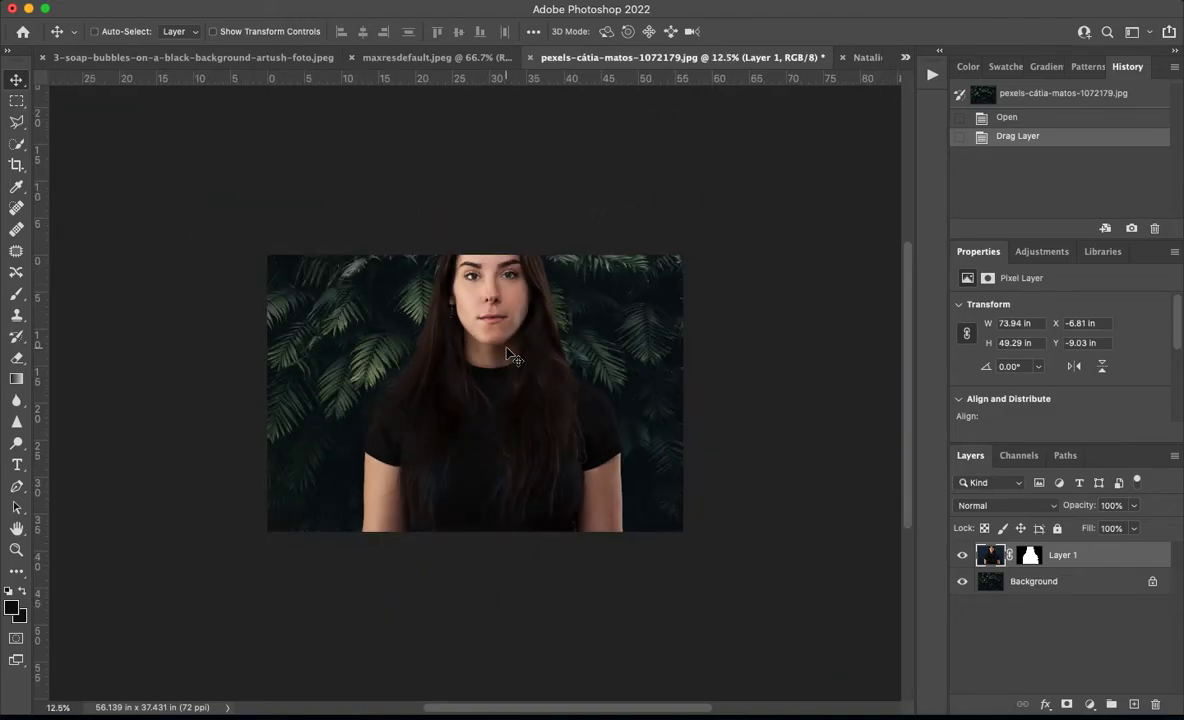
Scale the portrait to about 57.28×38.17 in and nudge it right toward the centre
key(super+t)
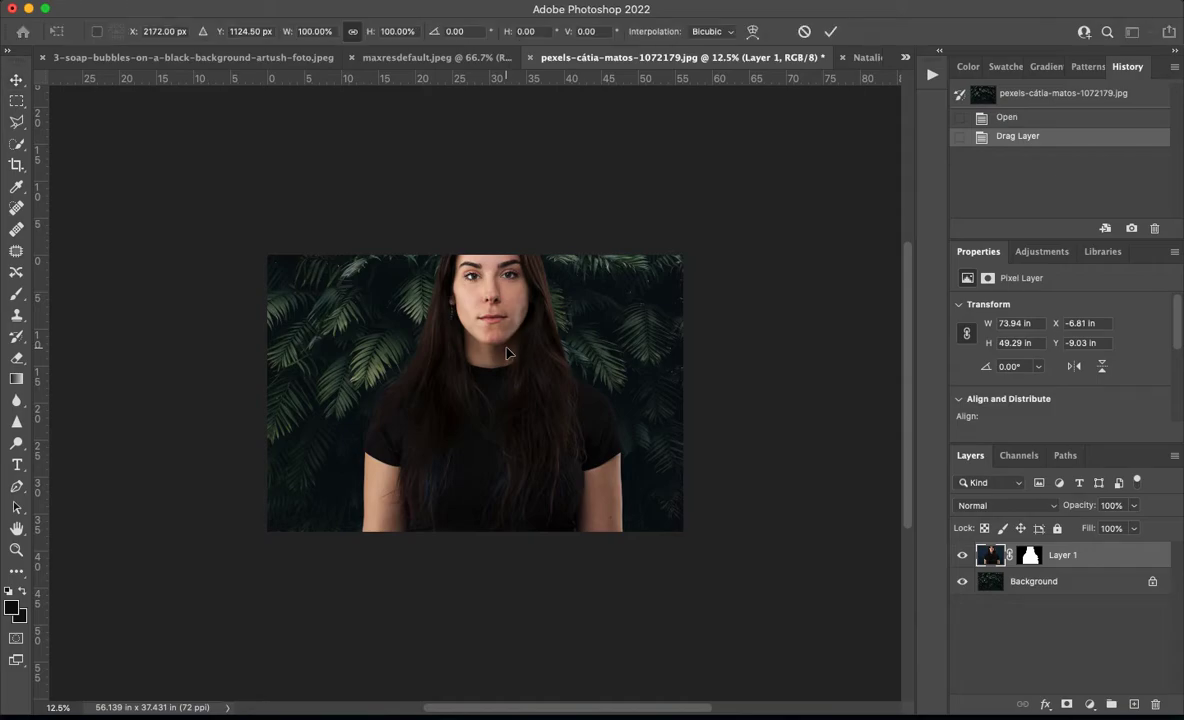
key(super+minus)
drag(484, 256, 482, 306)
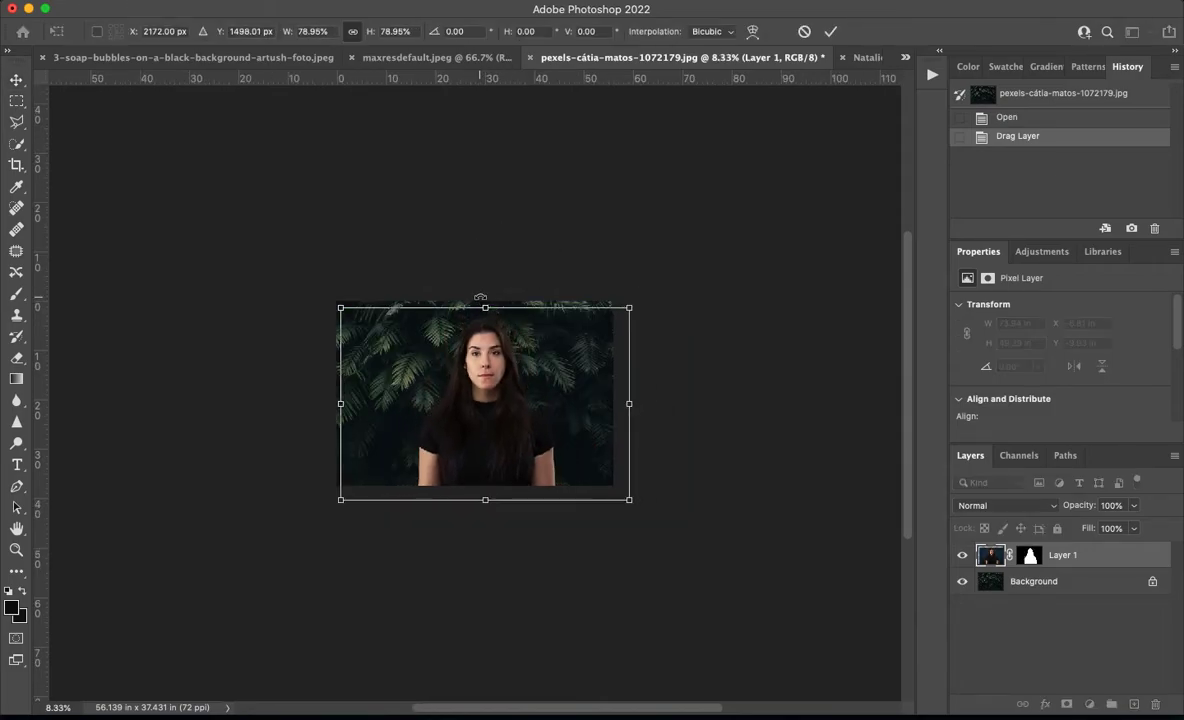
key(super+0)
drag(566, 305, 545, 280)
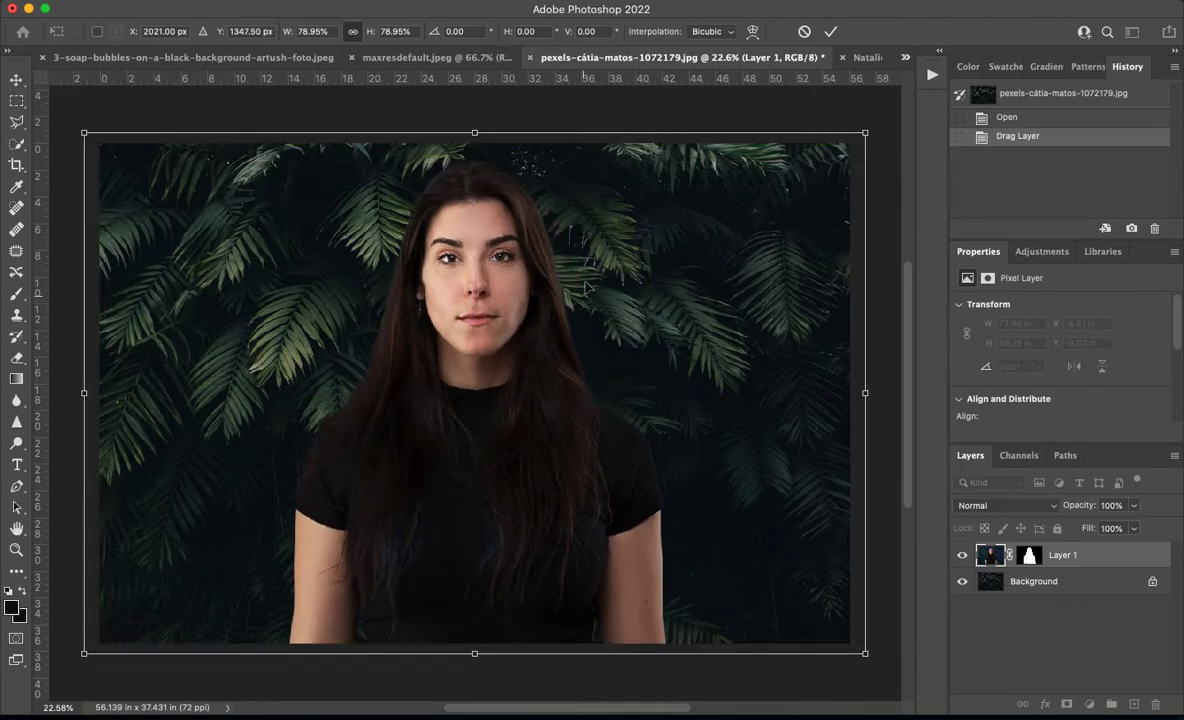
drag(472, 651, 473, 643)
key(Return)
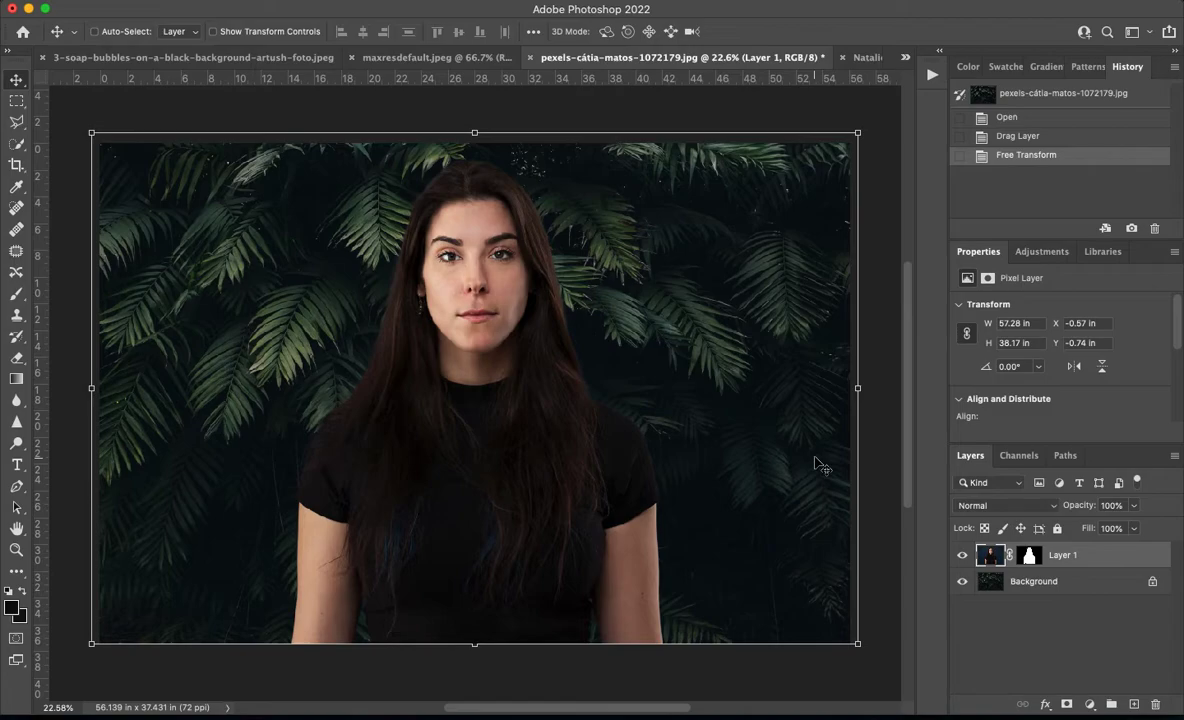
drag(521, 455, 531, 453)
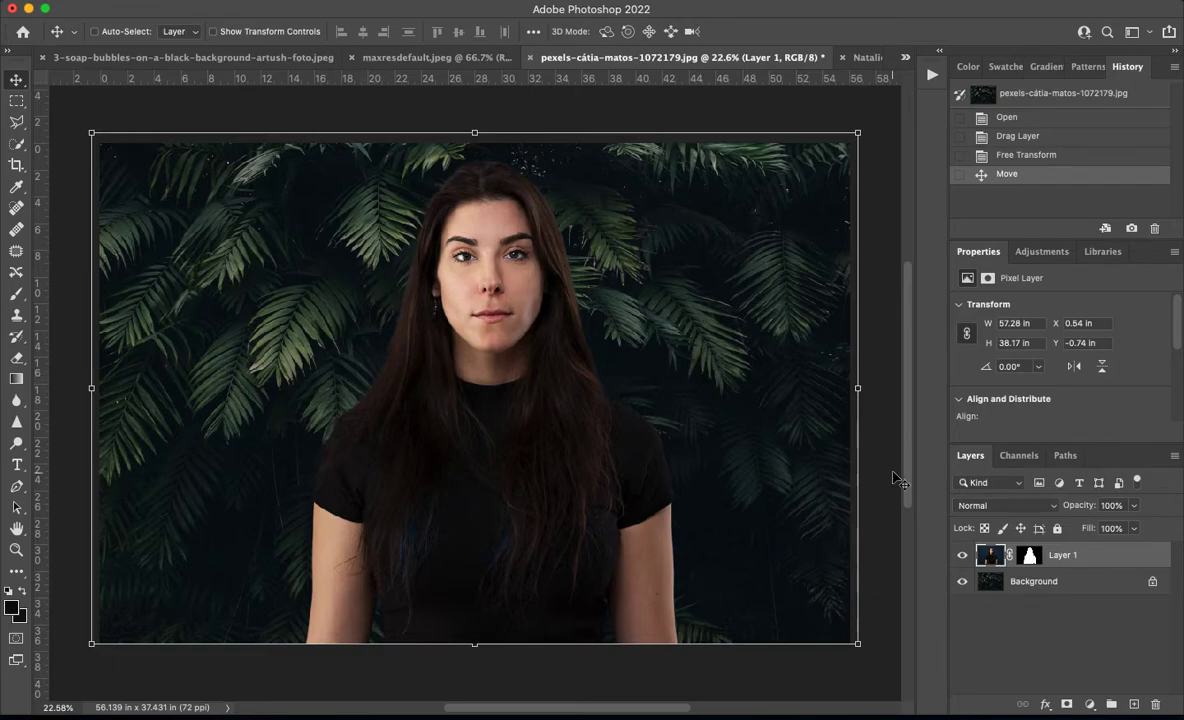
click(1045, 251)
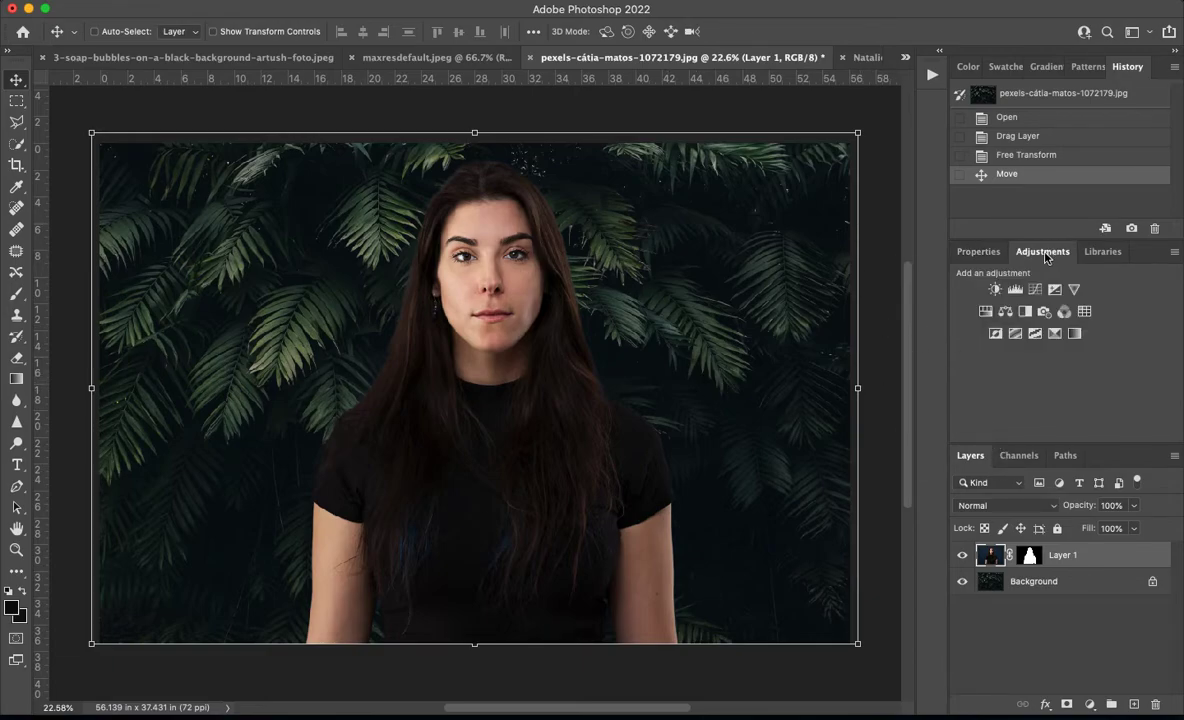
Add a Color Balance layer clipped to the woman and nudge the midtones toward blue and cyan
click(1005, 311)
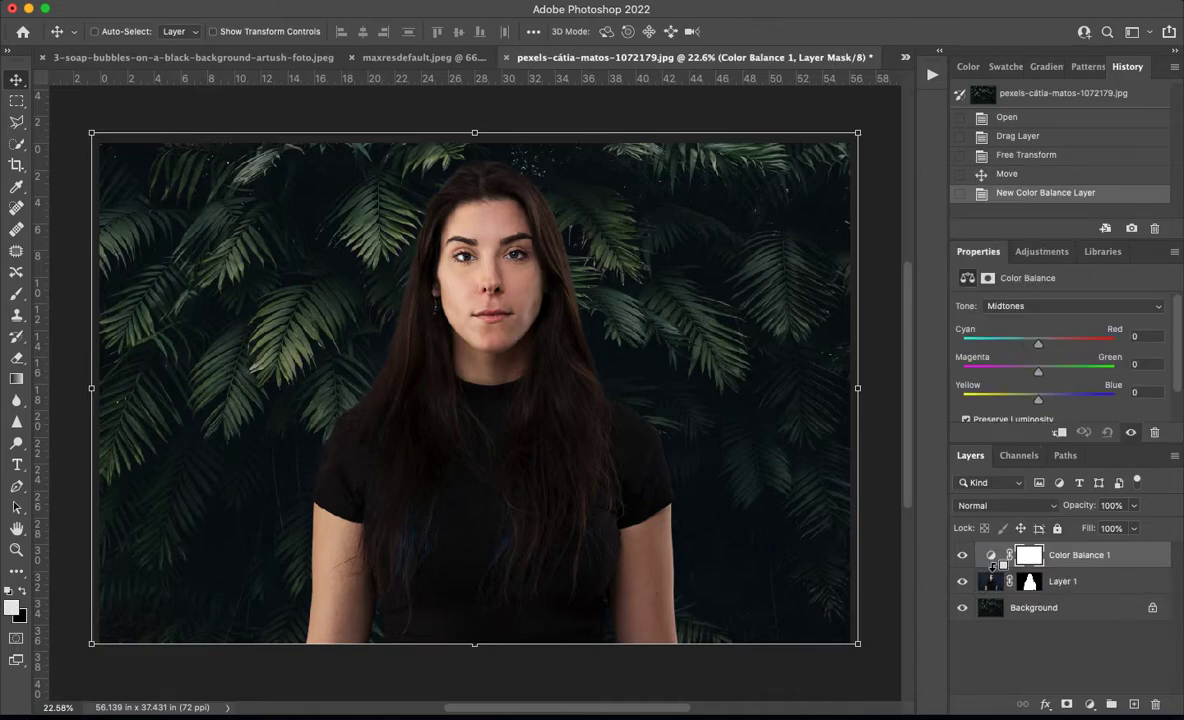
key(super+alt+g)
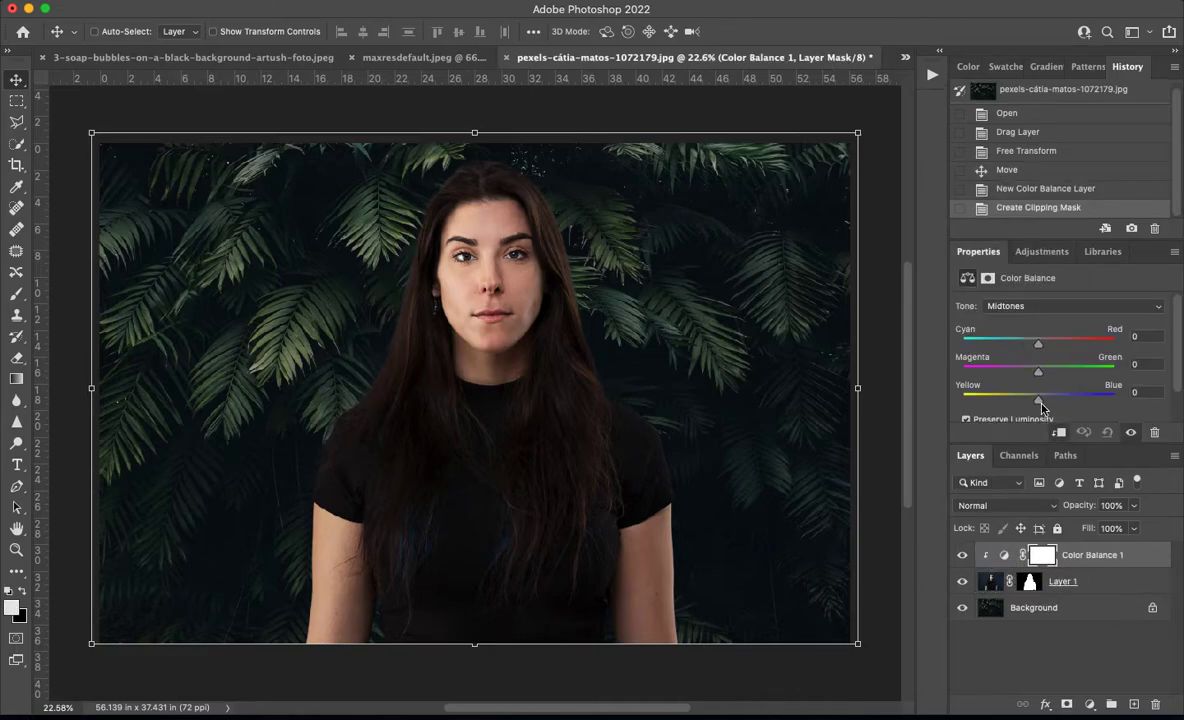
drag(1041, 407, 1043, 405)
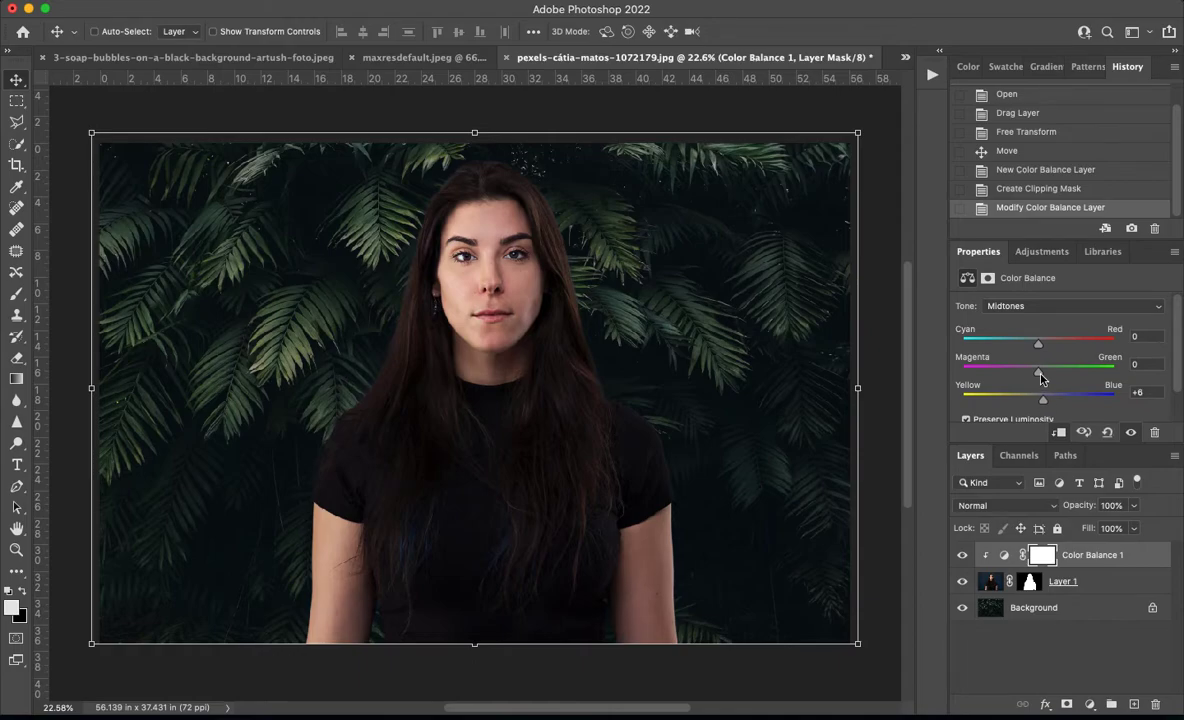
drag(1037, 351, 1032, 352)
Shift highlights slightly toward cyan, then set Shadows to Cyan-Red -5 and Yellow-Blue +6
click(1044, 306)
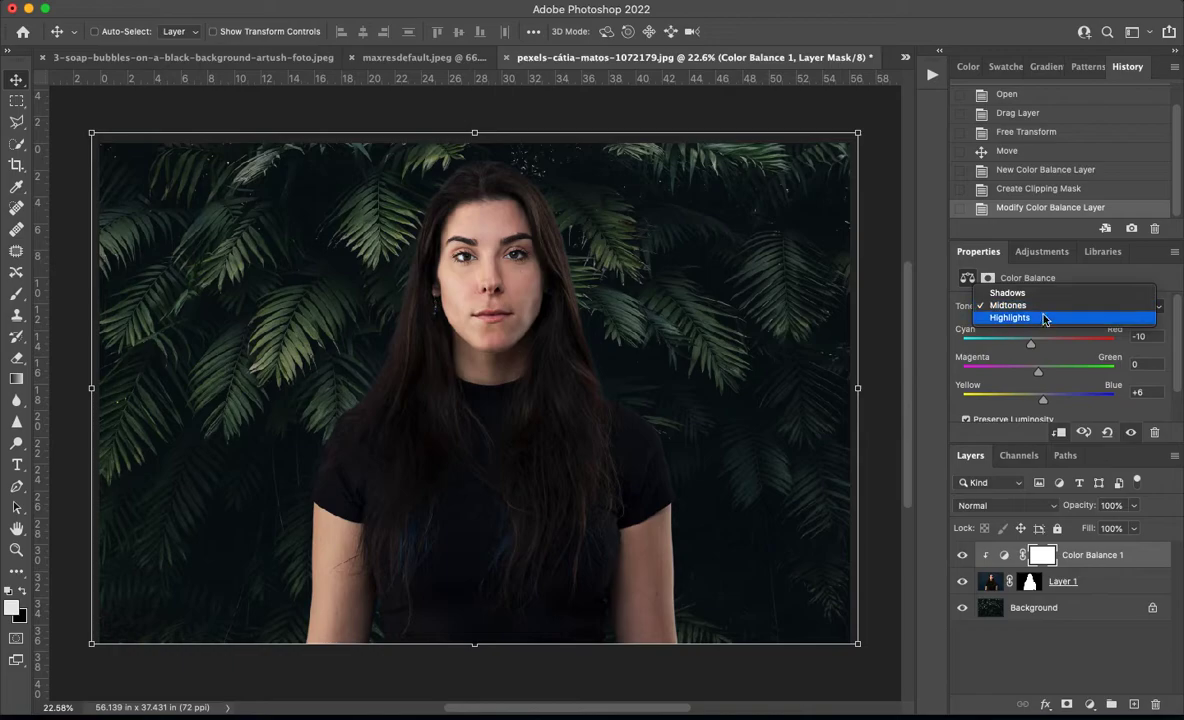
key(Return)
drag(1039, 349, 1036, 347)
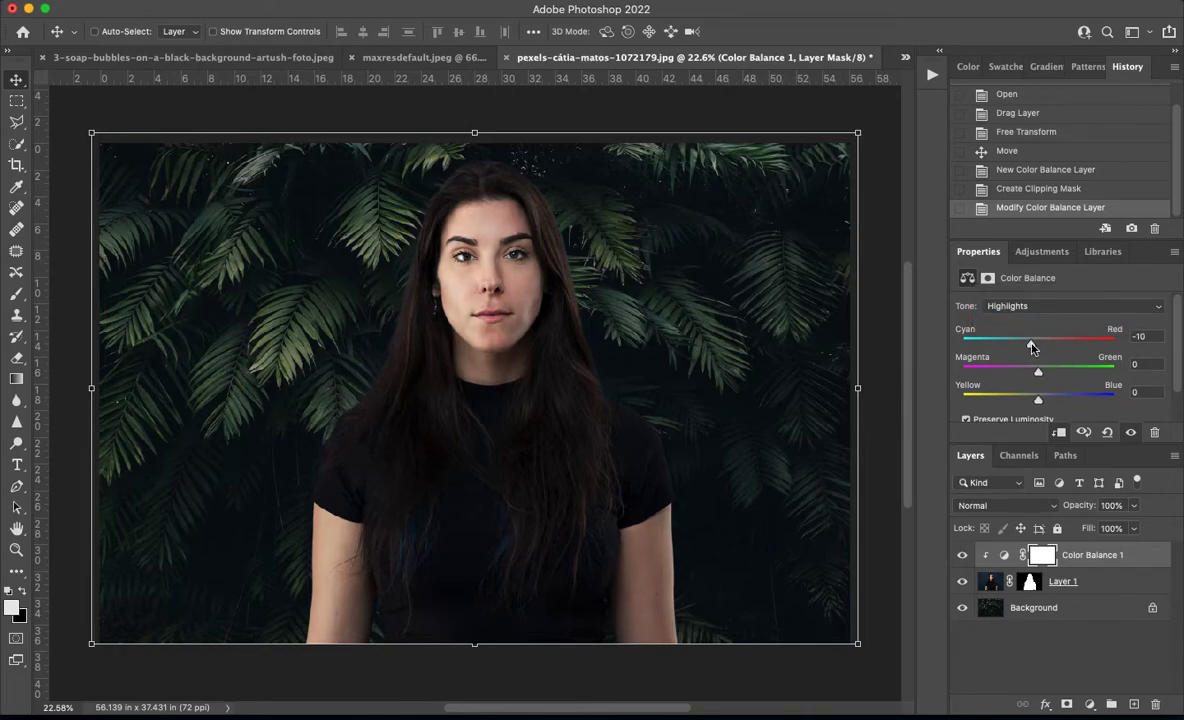
click(1066, 306)
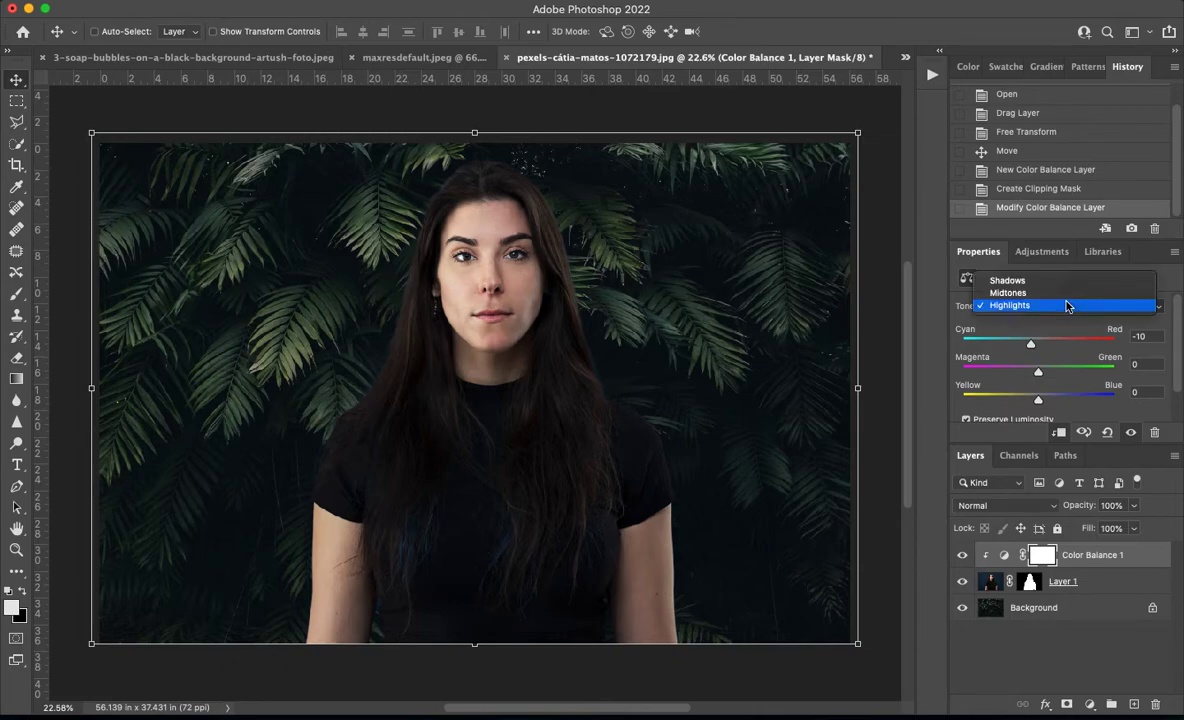
click(1057, 280)
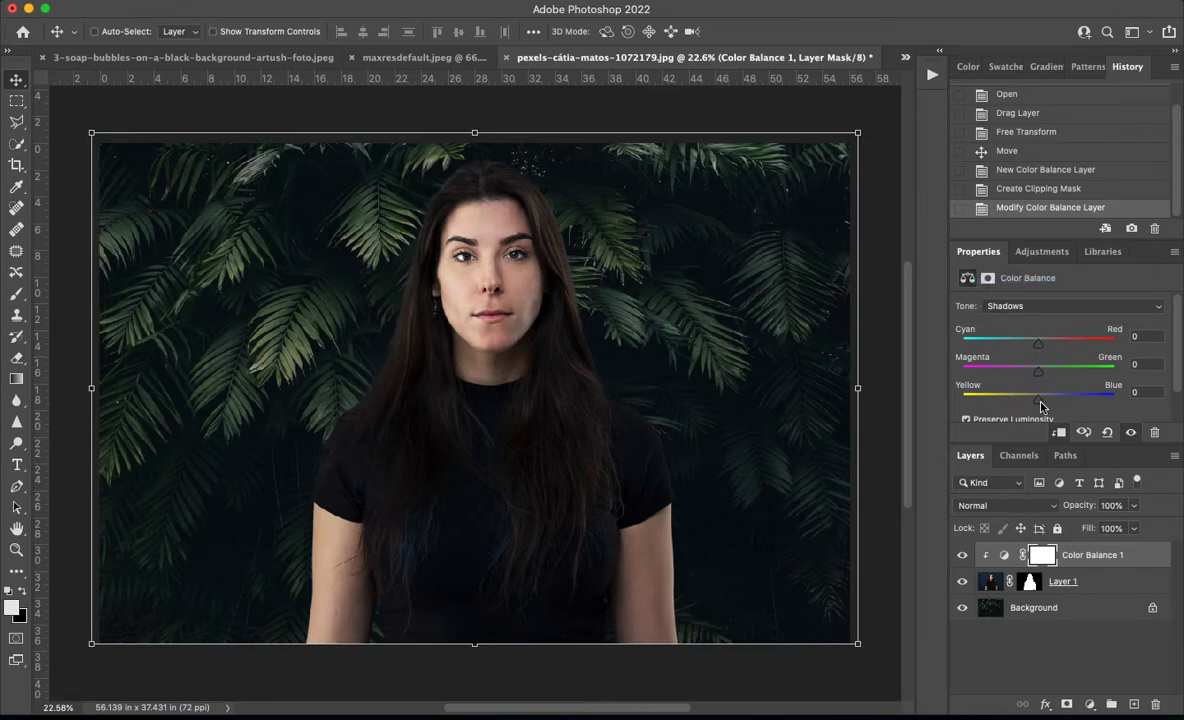
drag(1039, 397, 1043, 397)
drag(1037, 349, 1037, 349)
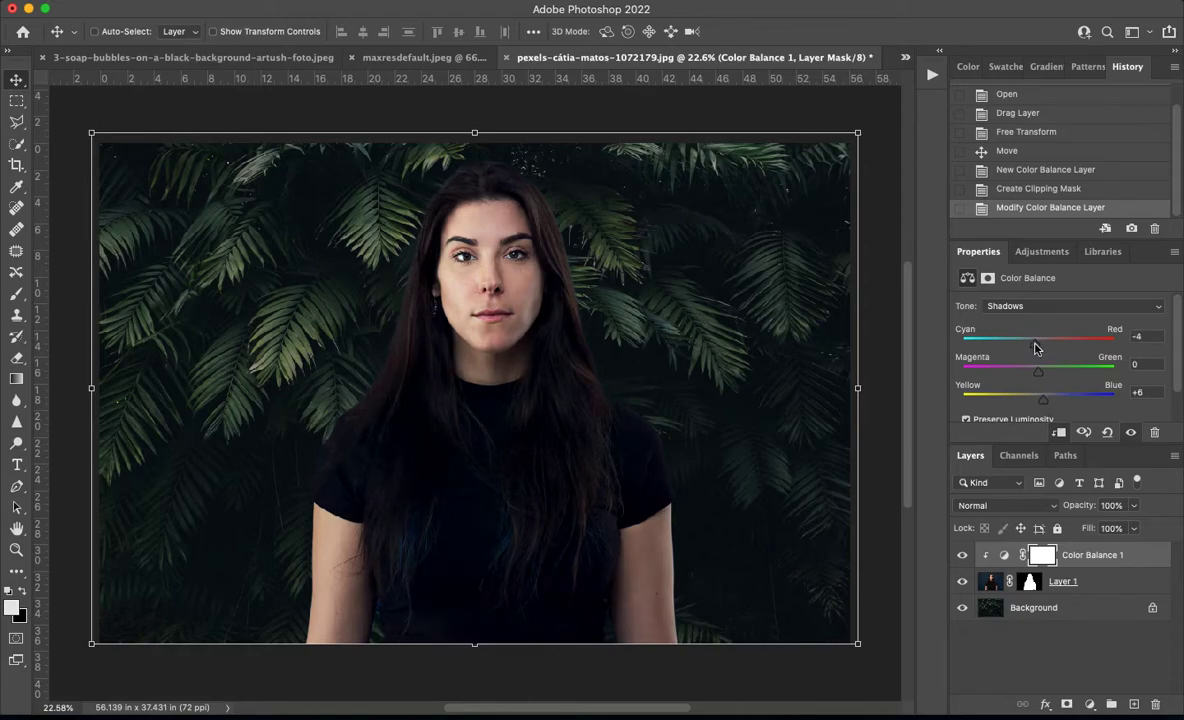
Toggle Color Balance 1's visibility repeatedly to compare with and without the tint
click(962, 554)
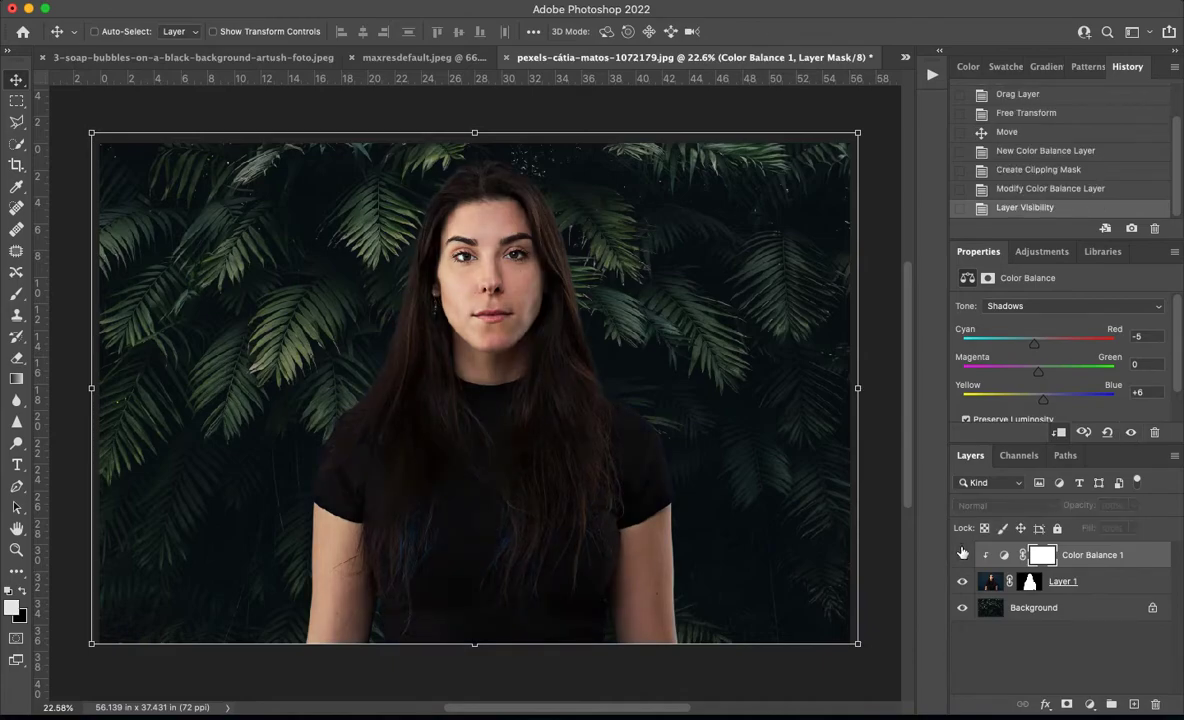
click(962, 554)
click(962, 554)
click(962, 554)
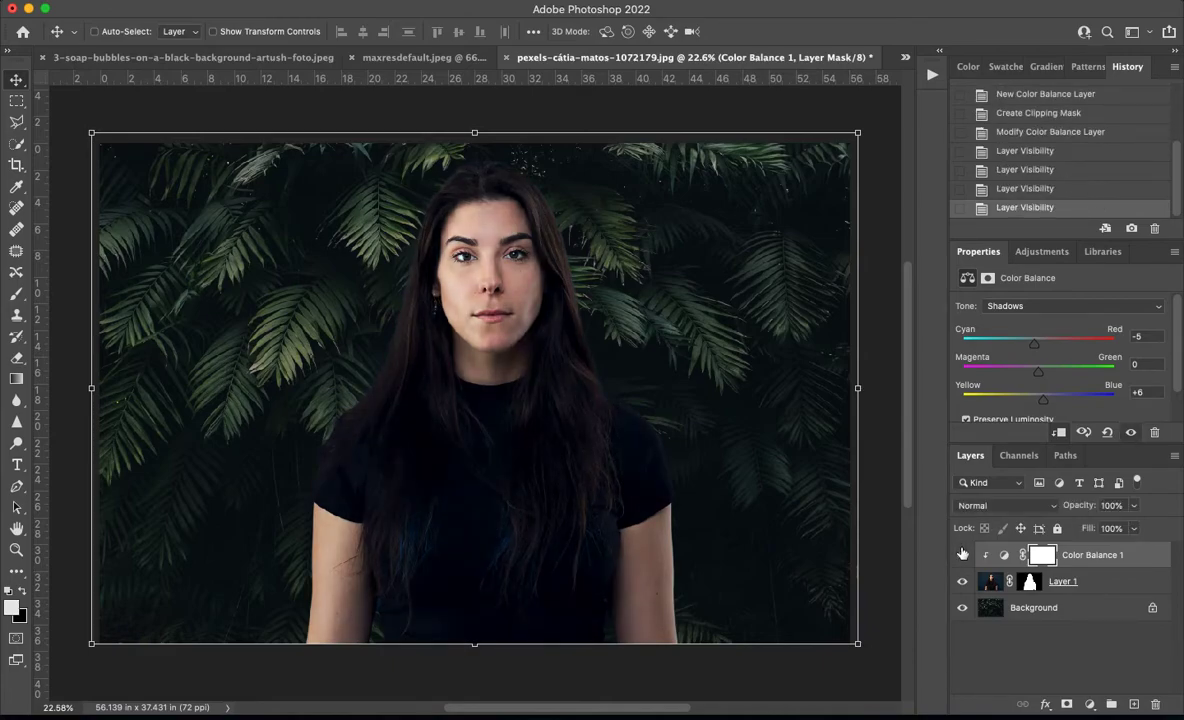
click(962, 554)
click(962, 554)
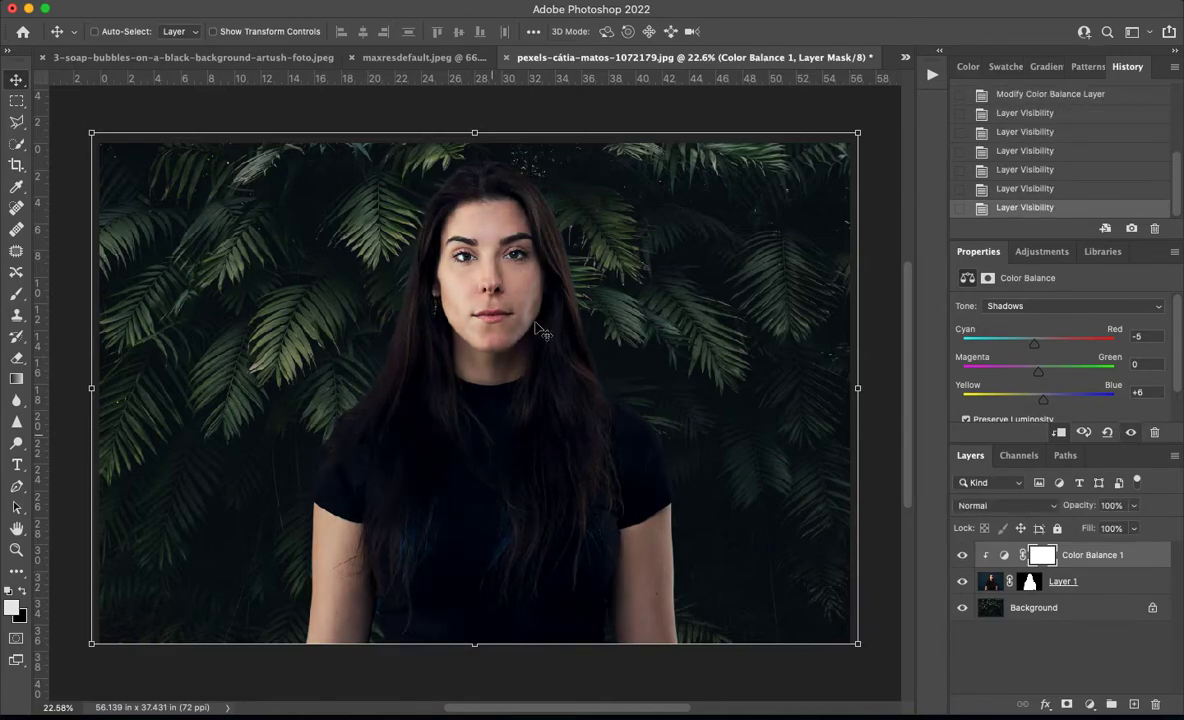
Add a Levels layer clipped to the woman and set its midtone gamma to 1.32
click(1042, 251)
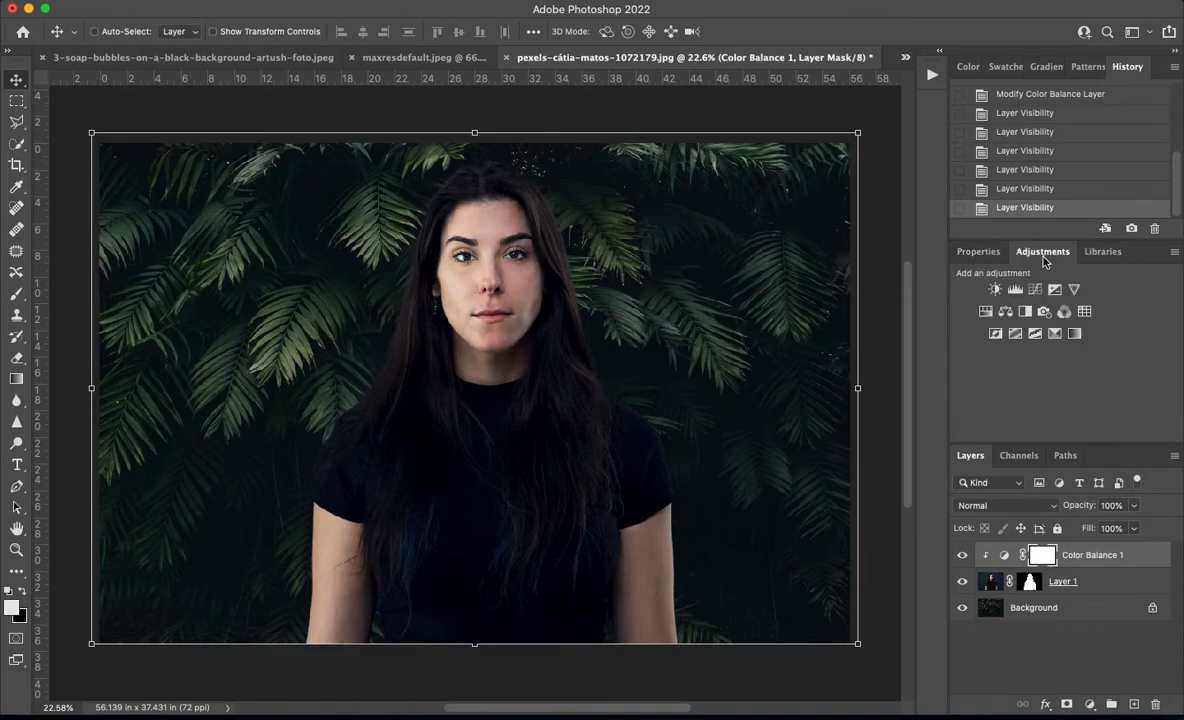
click(988, 289)
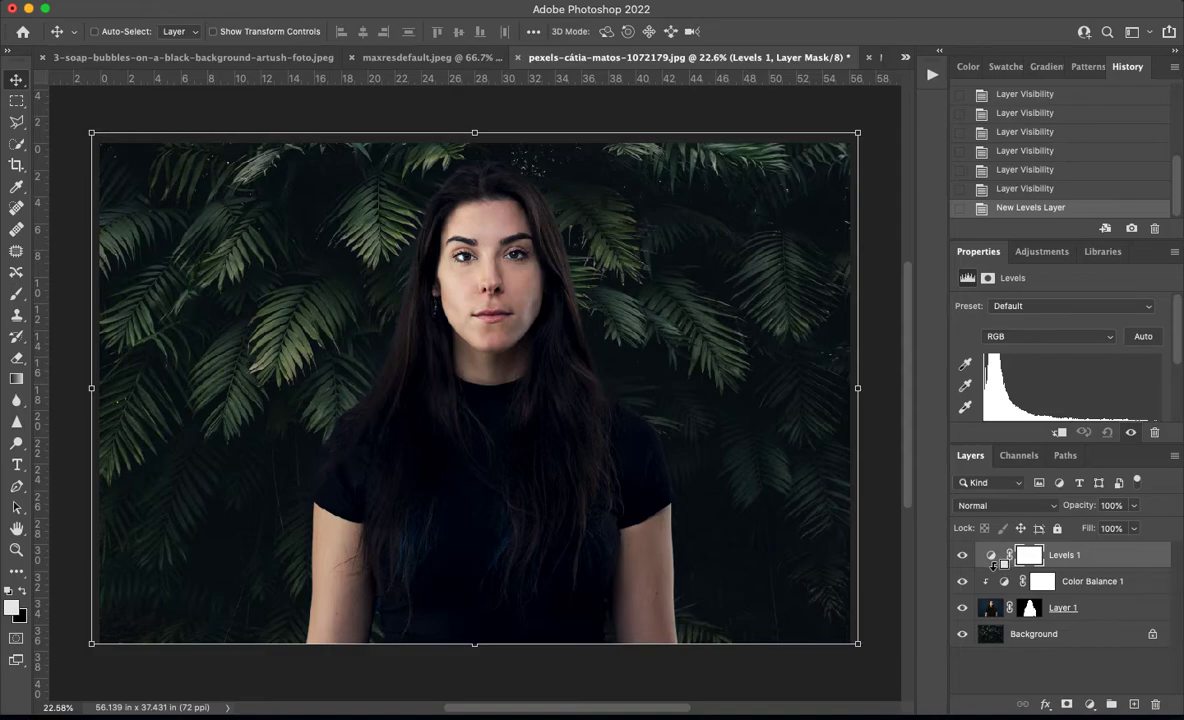
alt+click(993, 564)
scroll(1042, 385, down, 1)
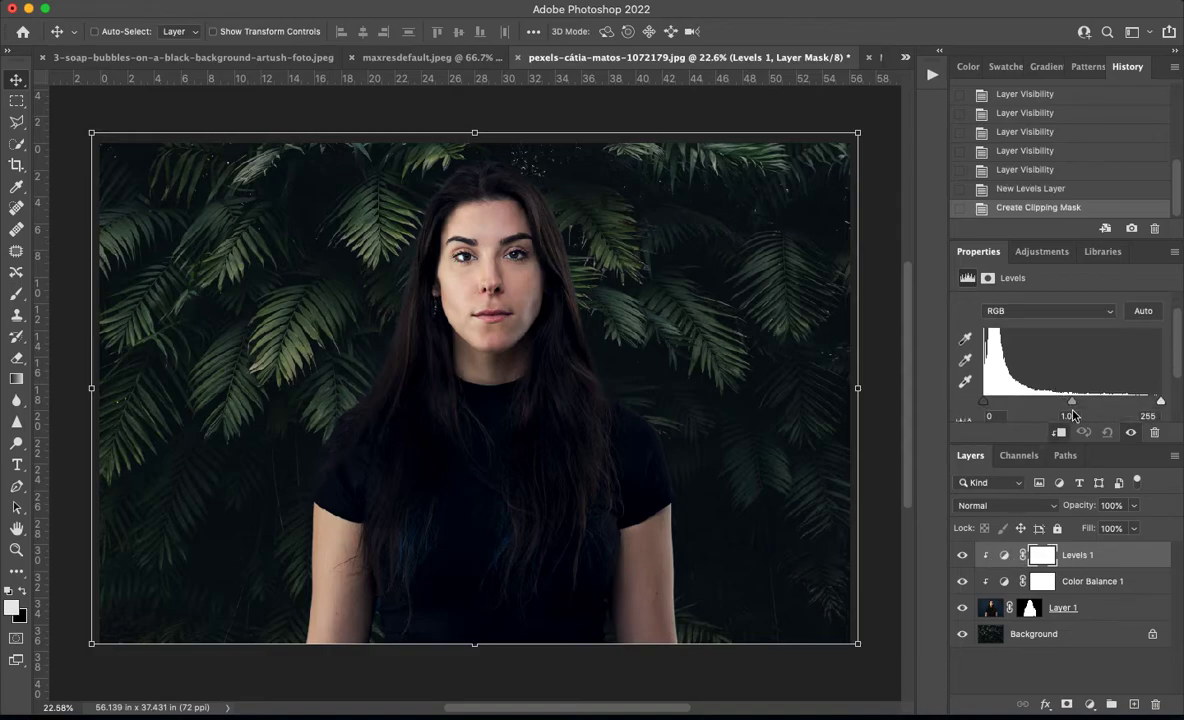
drag(1072, 408, 1053, 405)
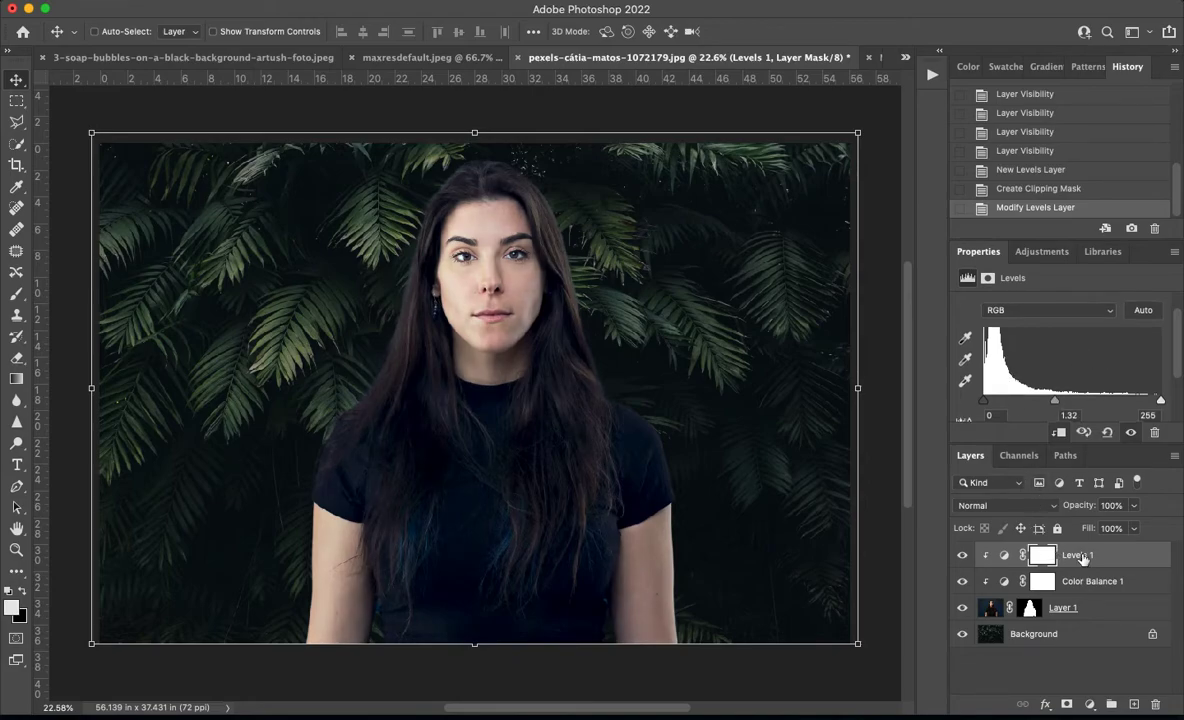
Set Levels 1 to 61% opacity and toggle it off and on to compare
click(1135, 507)
drag(1095, 528, 1104, 527)
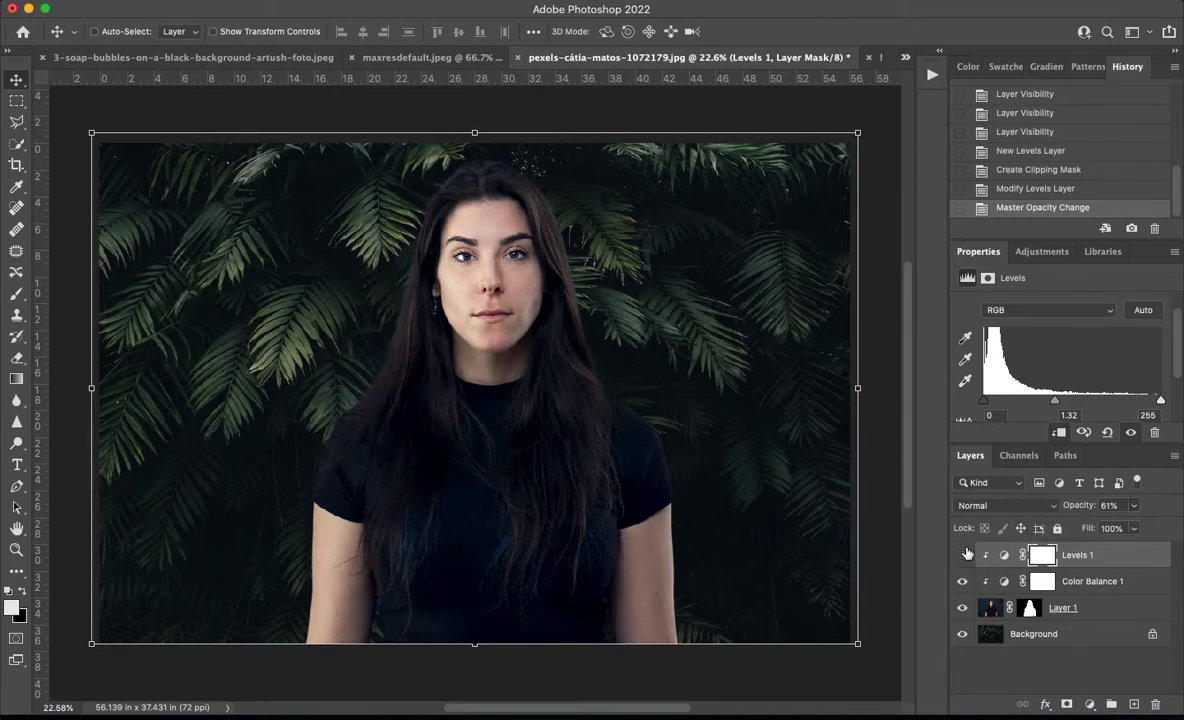
click(963, 554)
click(963, 554)
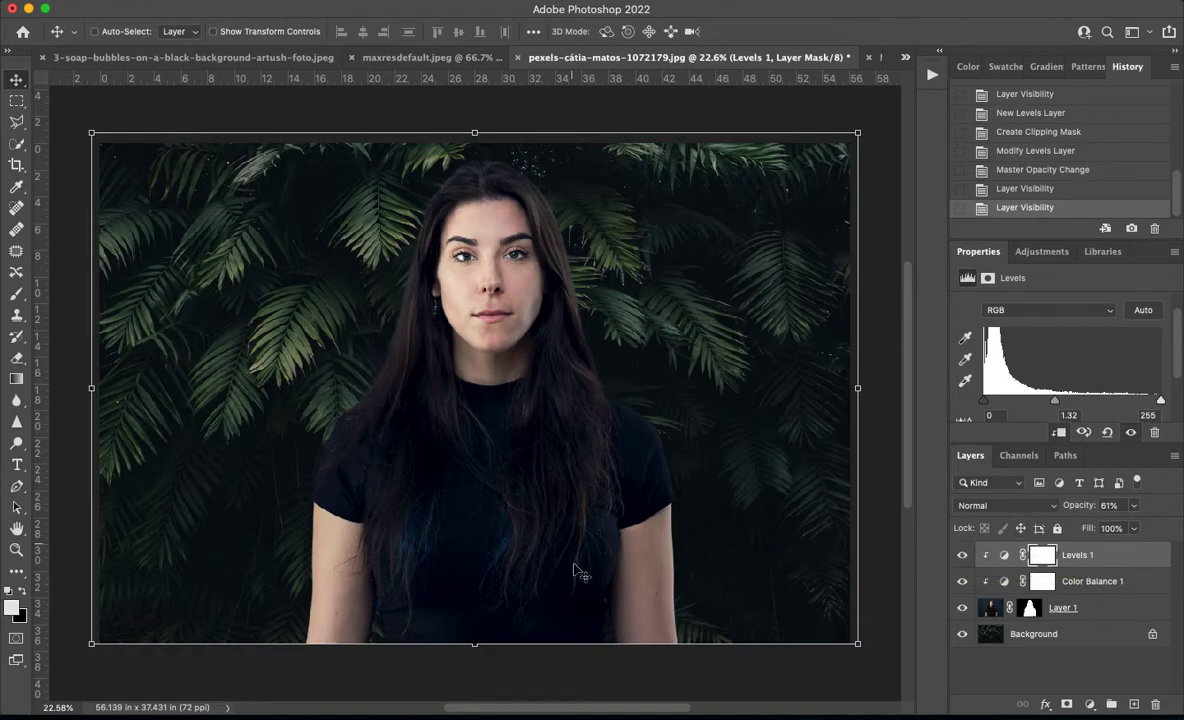
click(16, 293)
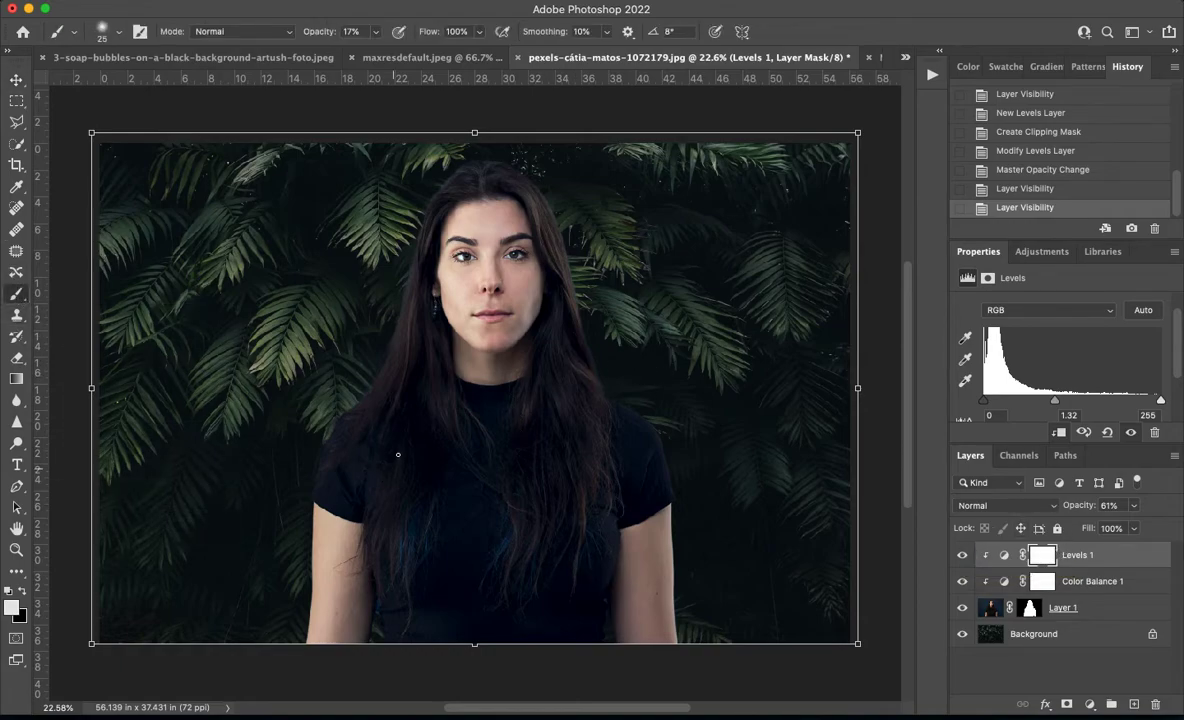
Enlarge the brush to 500 px, target Layer 1's mask and try a first stroke over the face
key(bracketright)
key(bracketright)
key(bracketright)
key(bracketright)
key(bracketright)
key(bracketright)
key(d)
key(bracketright)
click(1040, 607)
click(1040, 607)
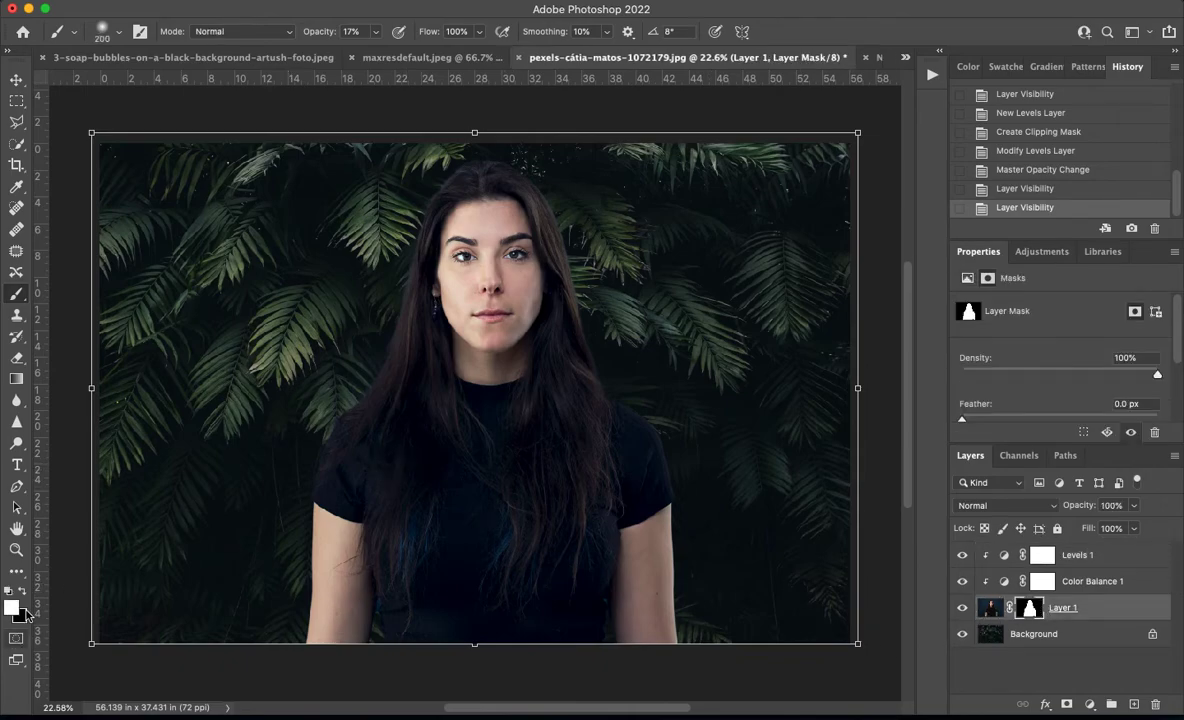
key(bracketright)
key(bracketright)
key(bracketright)
key(bracketright)
key(bracketright)
key(bracketright)
click(453, 280)
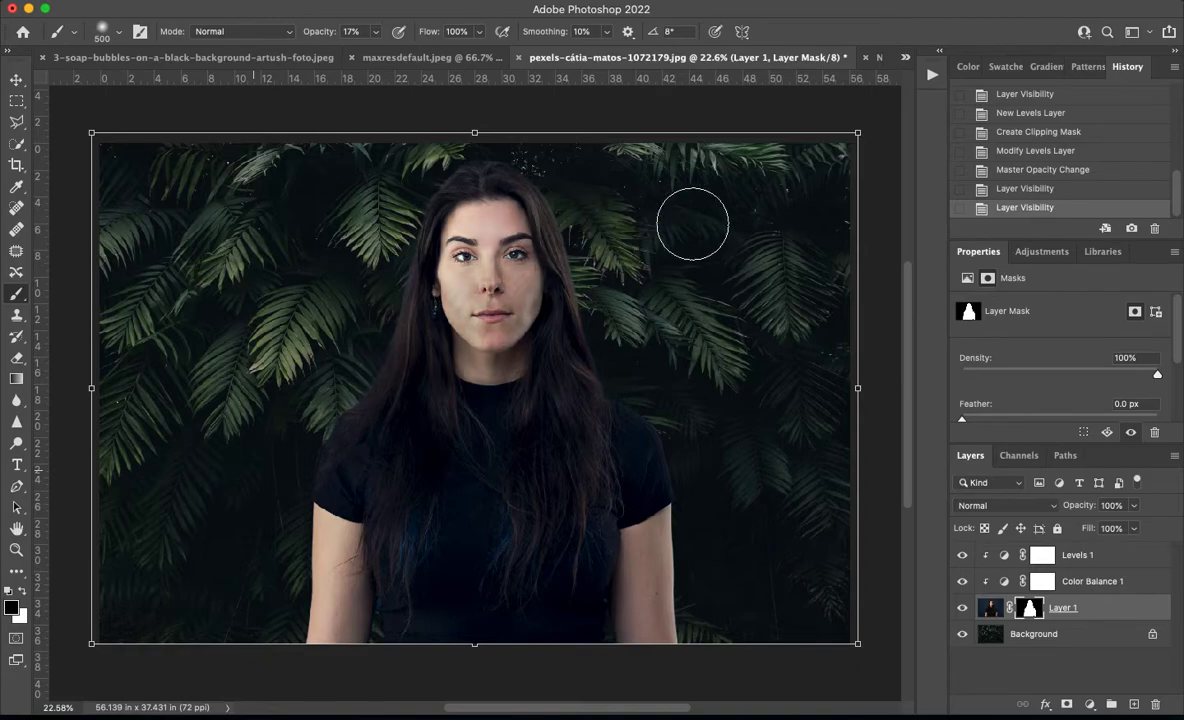
Undo that stroke, set brush opacity to 100% and paint black to hide the face behind the leaves
key(cmd+z)
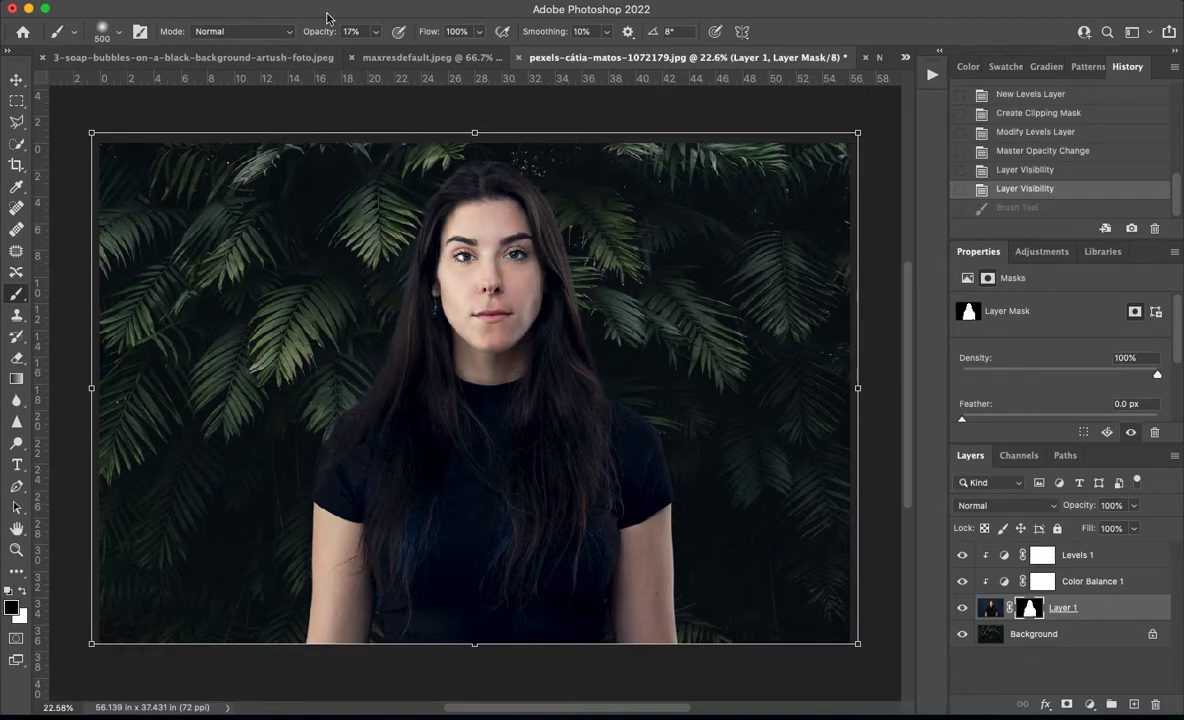
click(375, 31)
drag(374, 50, 381, 50)
key(0)
mouse_move(536, 237)
mouse_down()
mouse_move(333, 336)
mouse_move(597, 256)
mouse_up()
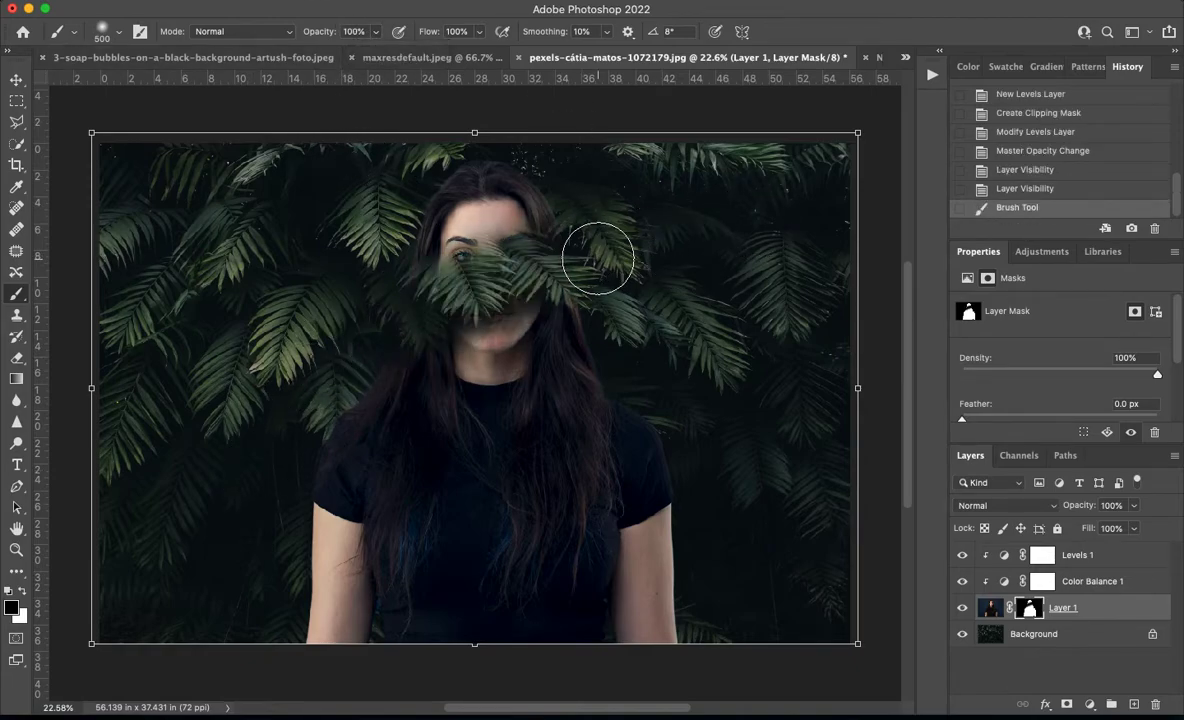
Switch to white and paint the face and left-side hair back in with a smaller brush
click(22, 591)
mouse_move(526, 250)
mouse_down()
mouse_move(460, 280)
mouse_move(535, 313)
mouse_move(454, 212)
mouse_up()
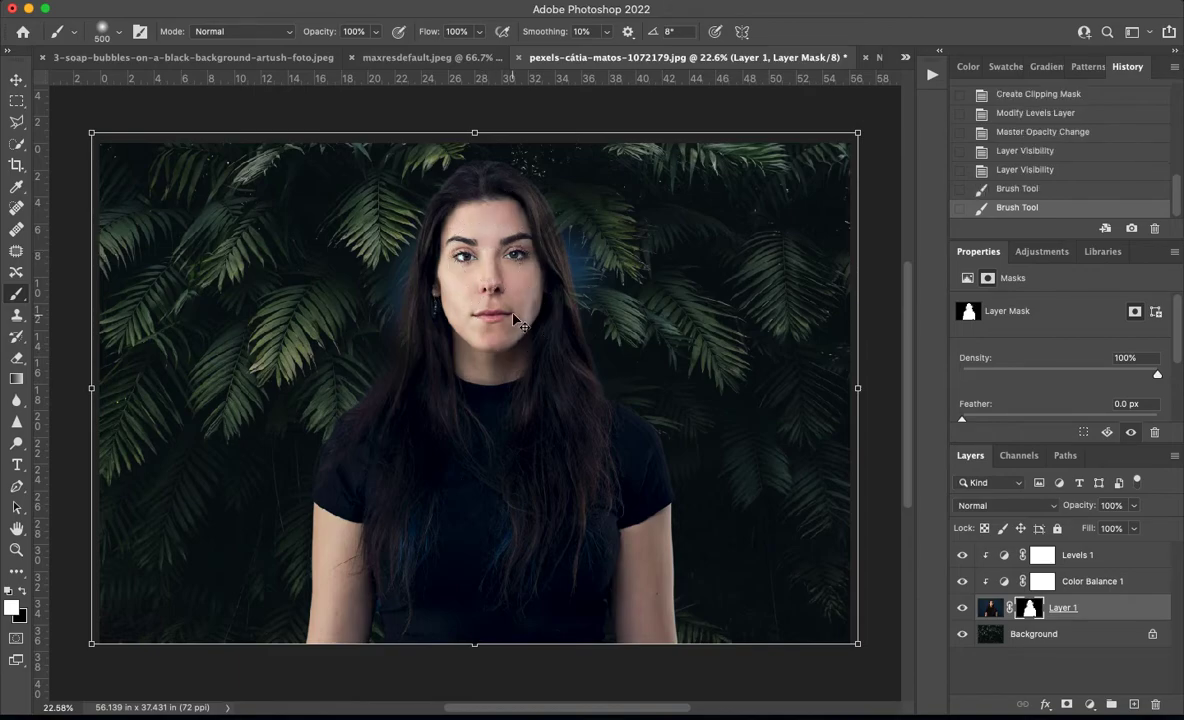
key(super+z)
mouse_move(462, 245)
mouse_down()
mouse_move(476, 304)
mouse_move(462, 259)
mouse_move(444, 330)
mouse_move(531, 336)
mouse_move(537, 272)
mouse_move(517, 227)
mouse_move(560, 260)
mouse_up()
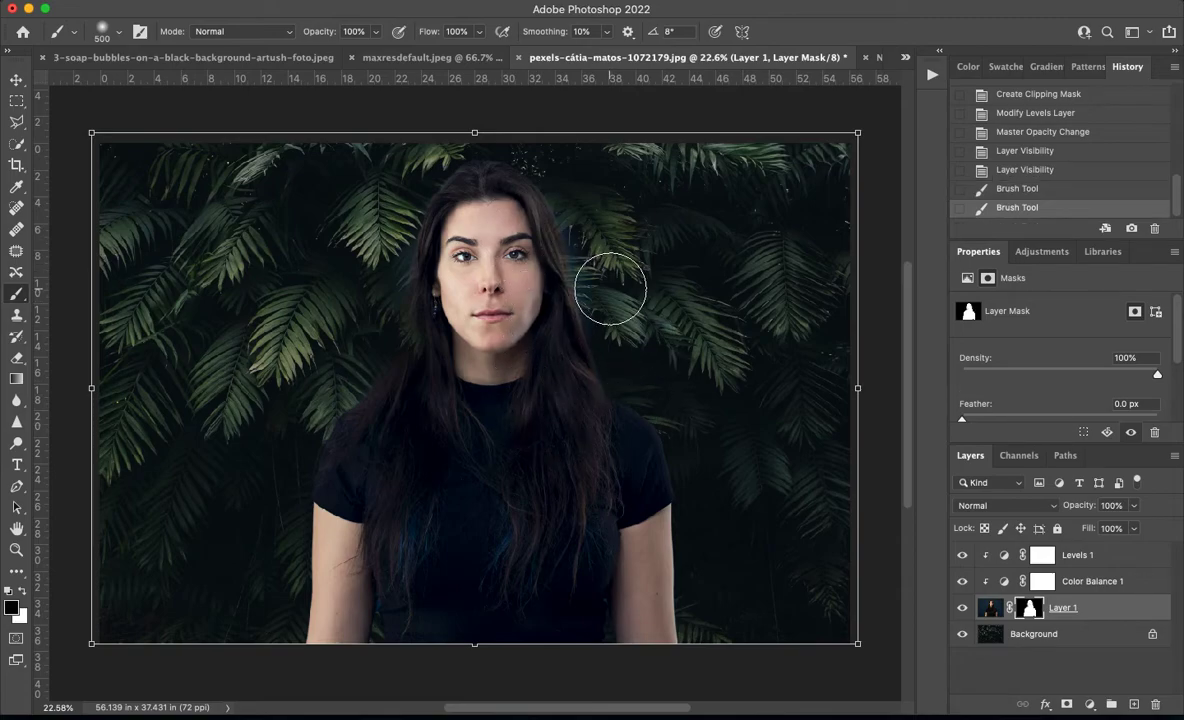
key(bracketleft)
key(bracketleft)
key(bracketleft)
key(bracketleft)
mouse_move(603, 301)
mouse_down()
mouse_move(571, 225)
mouse_move(604, 315)
mouse_up()
drag(400, 228, 391, 275)
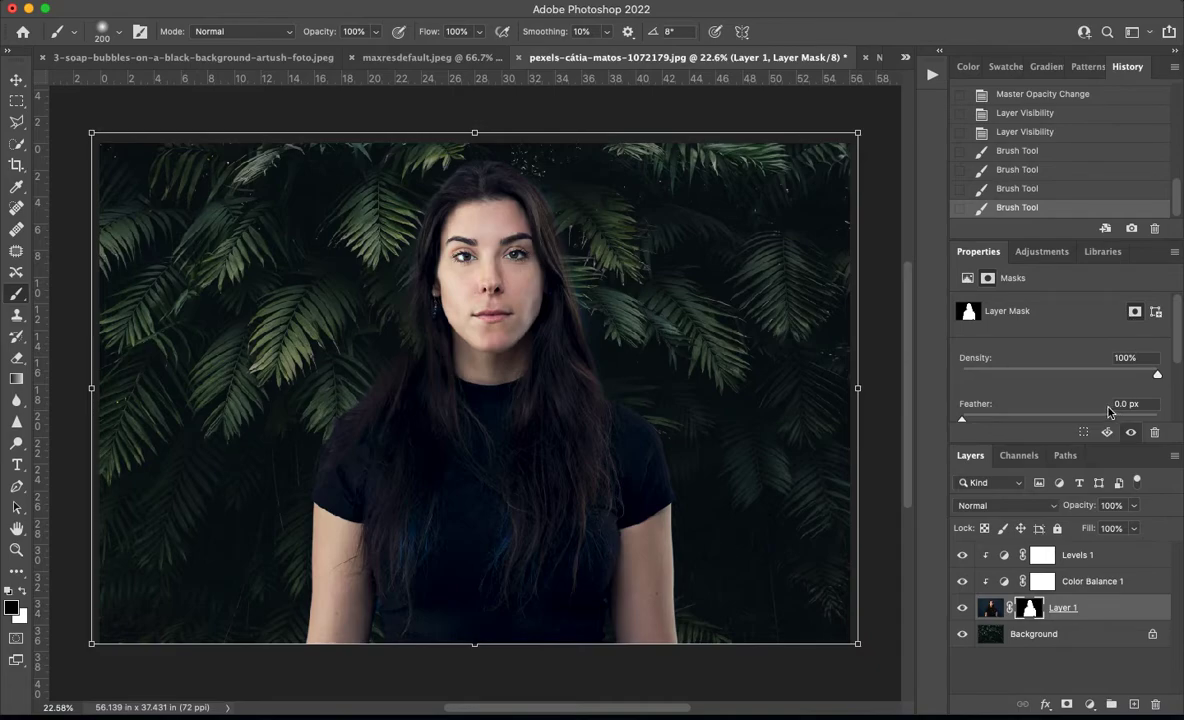
click(16, 123)
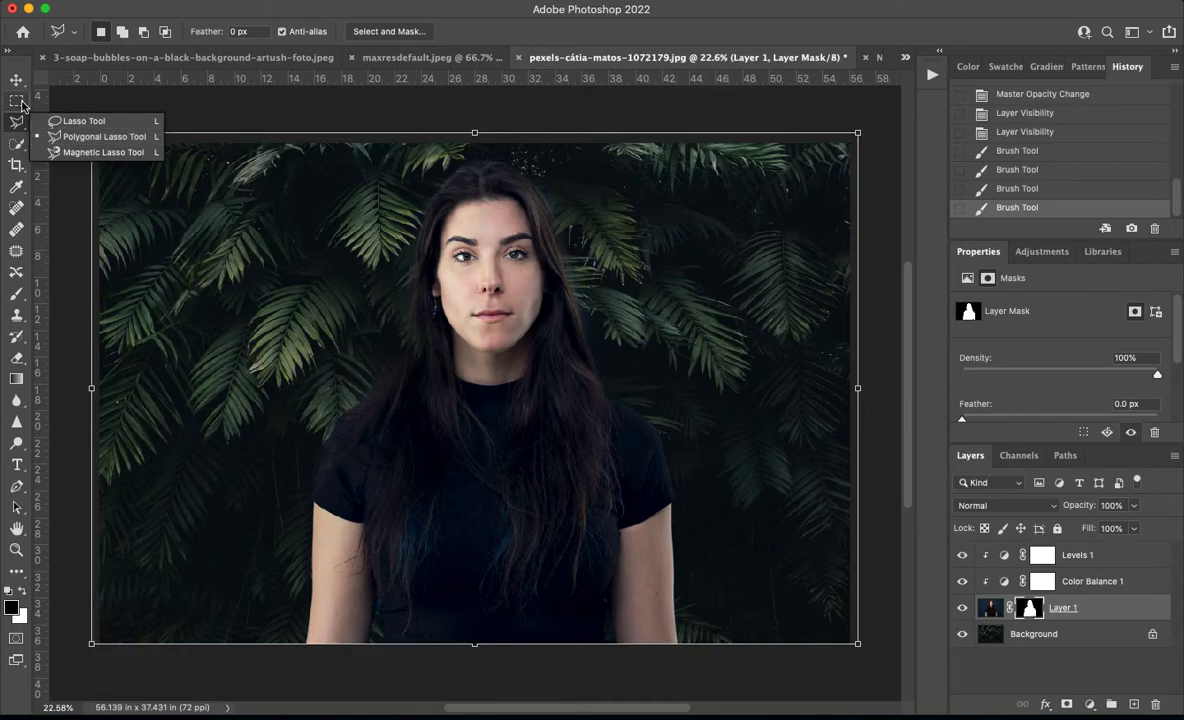
click(90, 138)
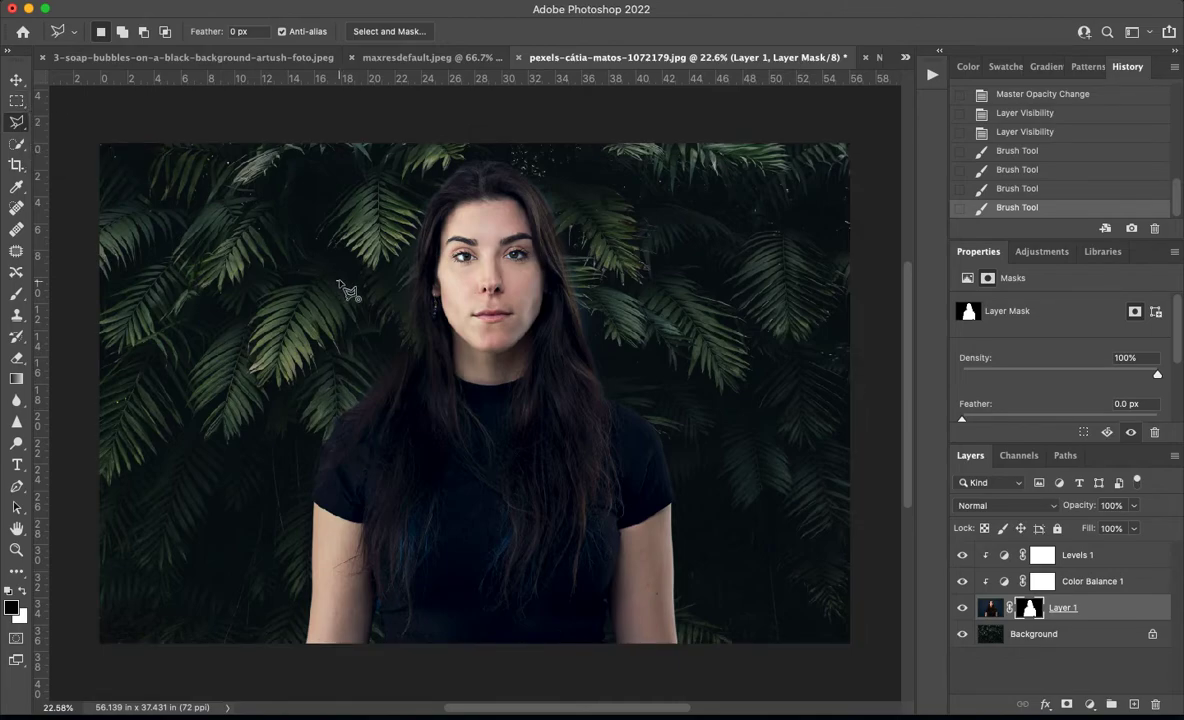
click(338, 282)
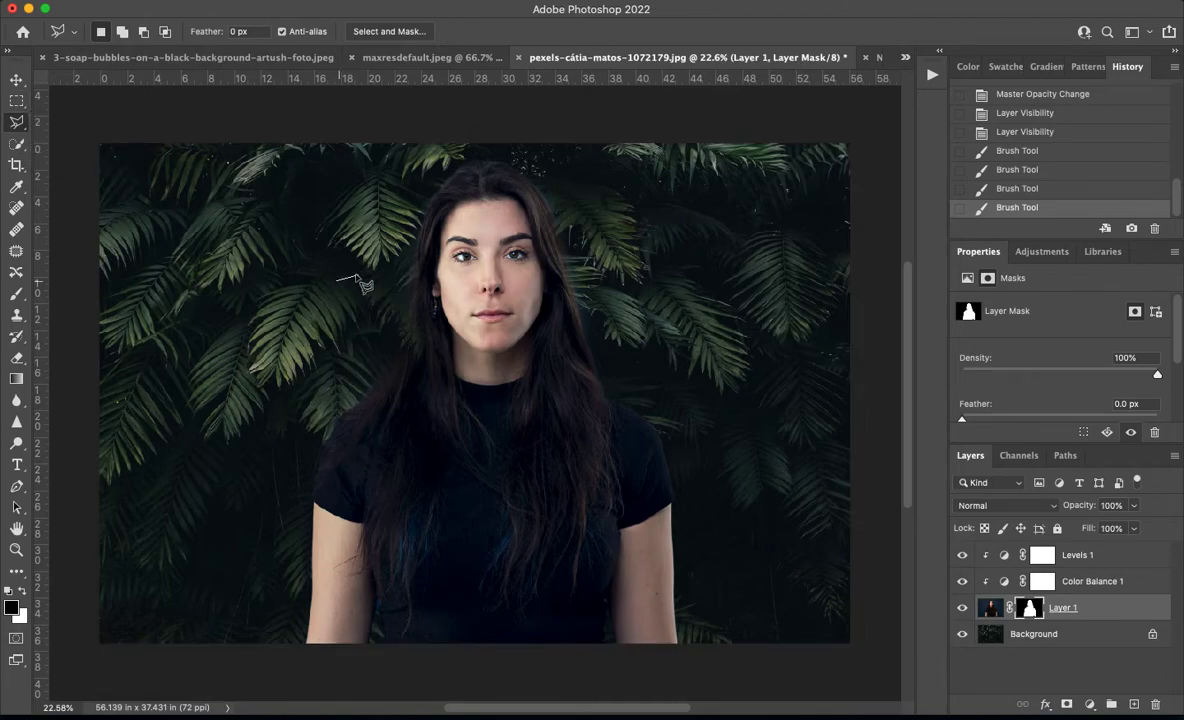
double_click(290, 251)
click(672, 240)
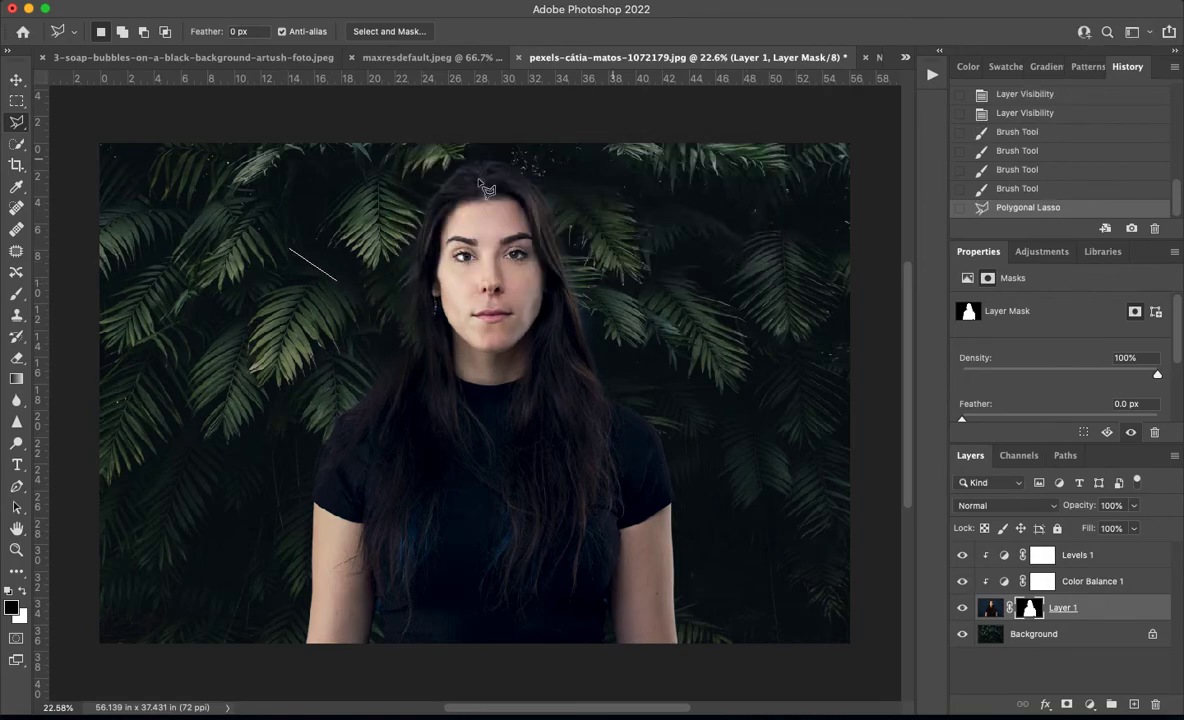
click(16, 80)
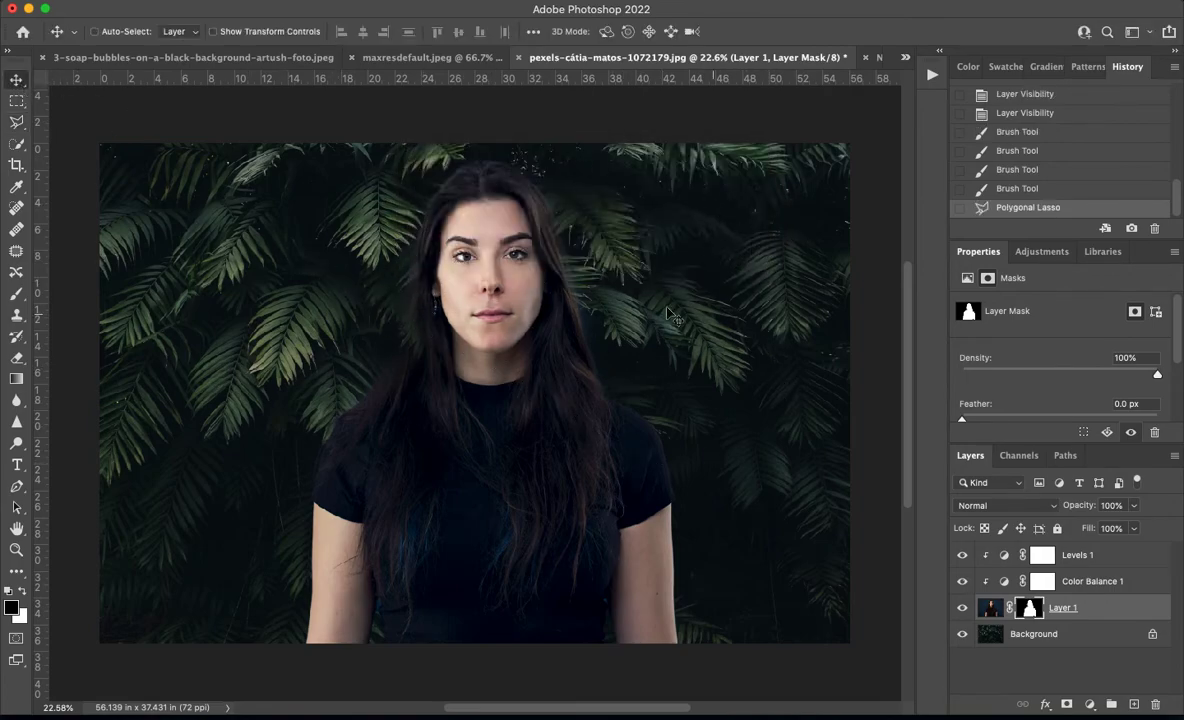
drag(962, 554, 969, 619)
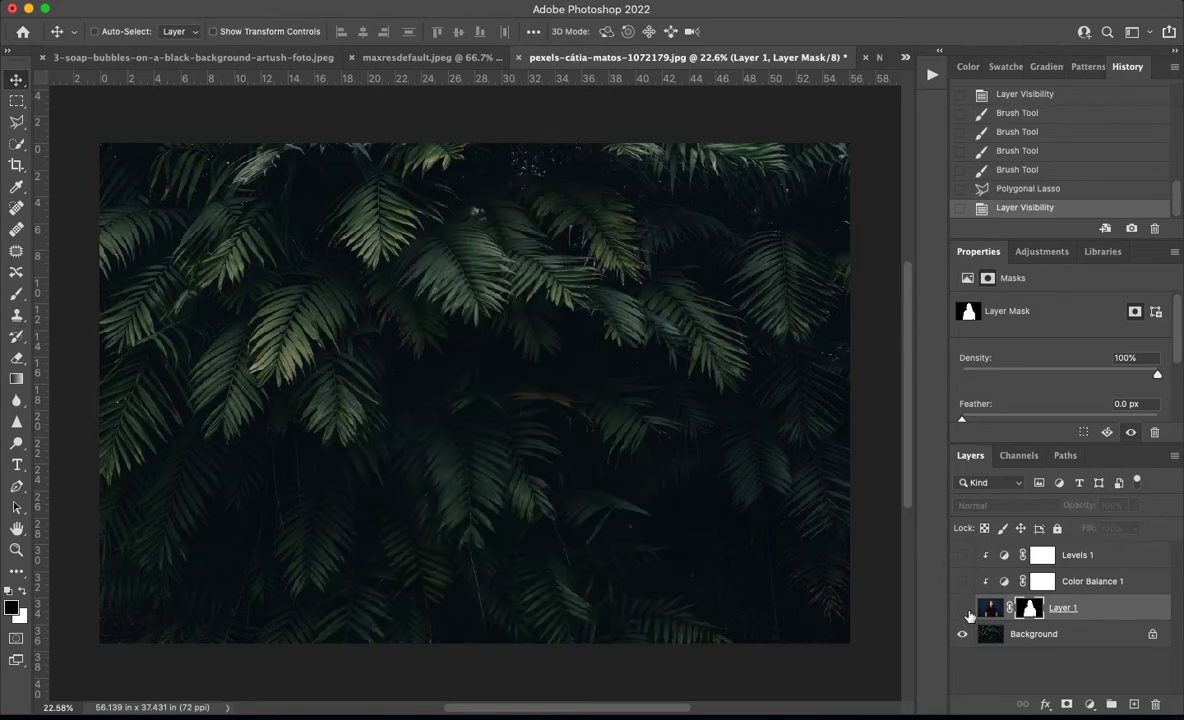
click(963, 608)
click(962, 634)
click(962, 634)
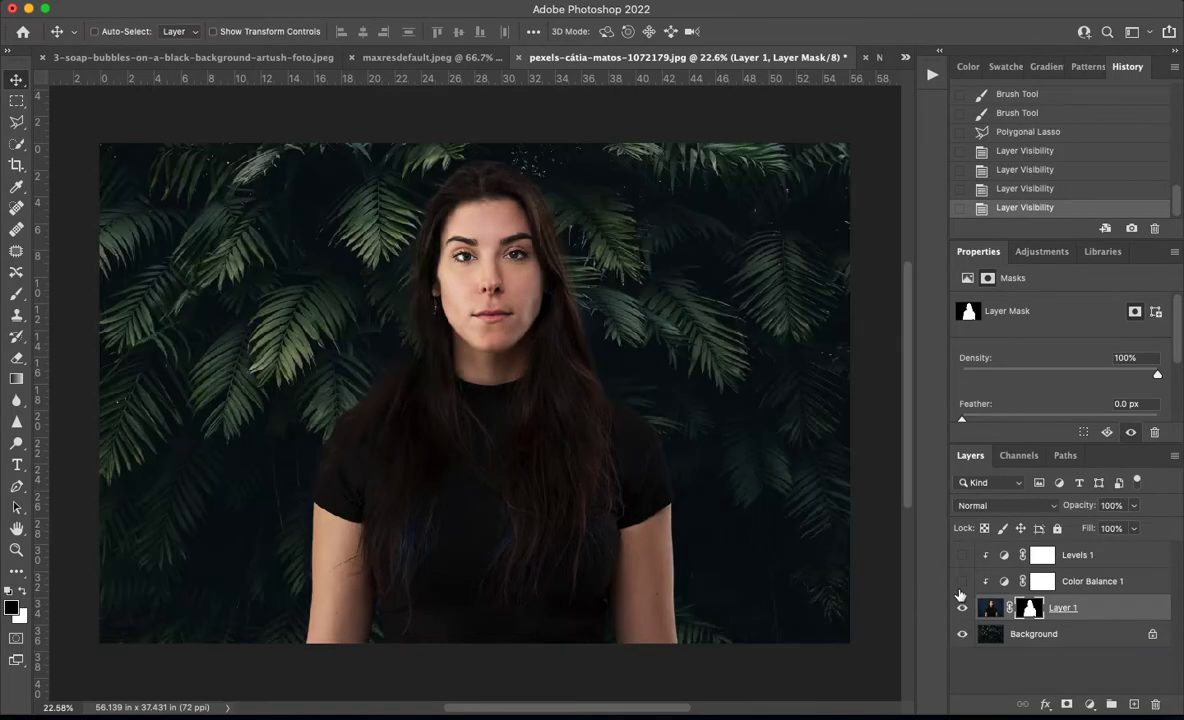
click(962, 581)
click(962, 555)
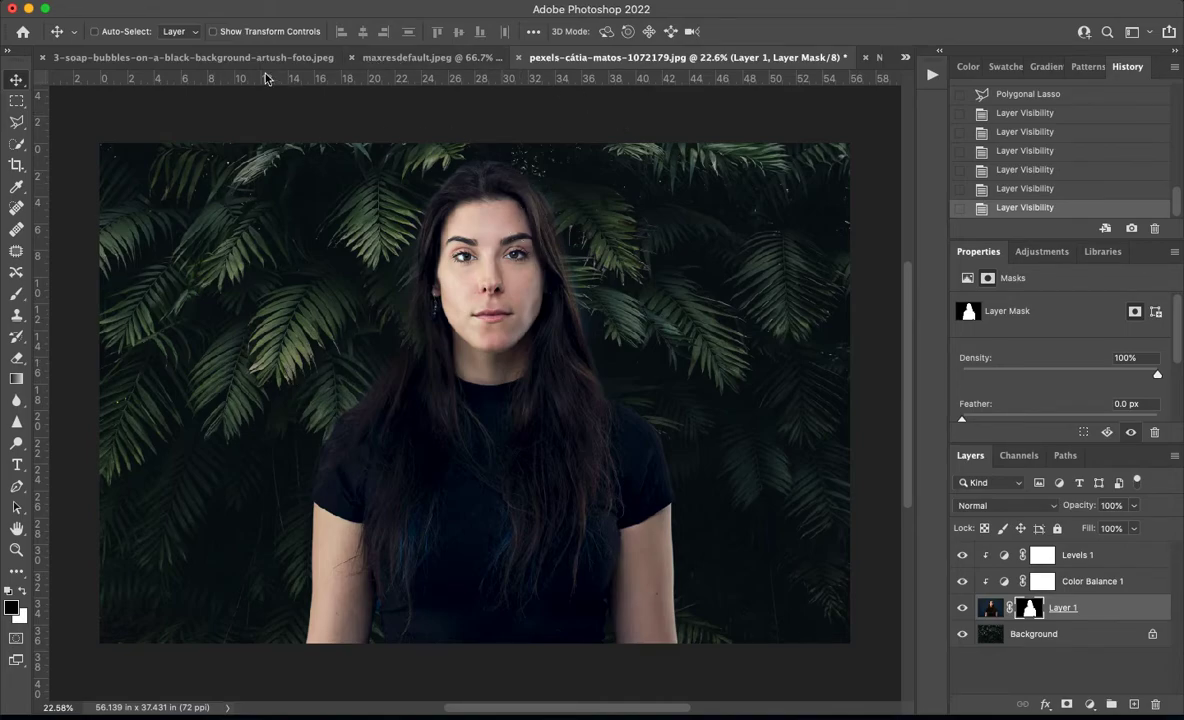
Open Natalie Headshot 1 Color.psd, visit maxresdefault.jpeg cancelling its Background warning, then return to the headshot
click(905, 57)
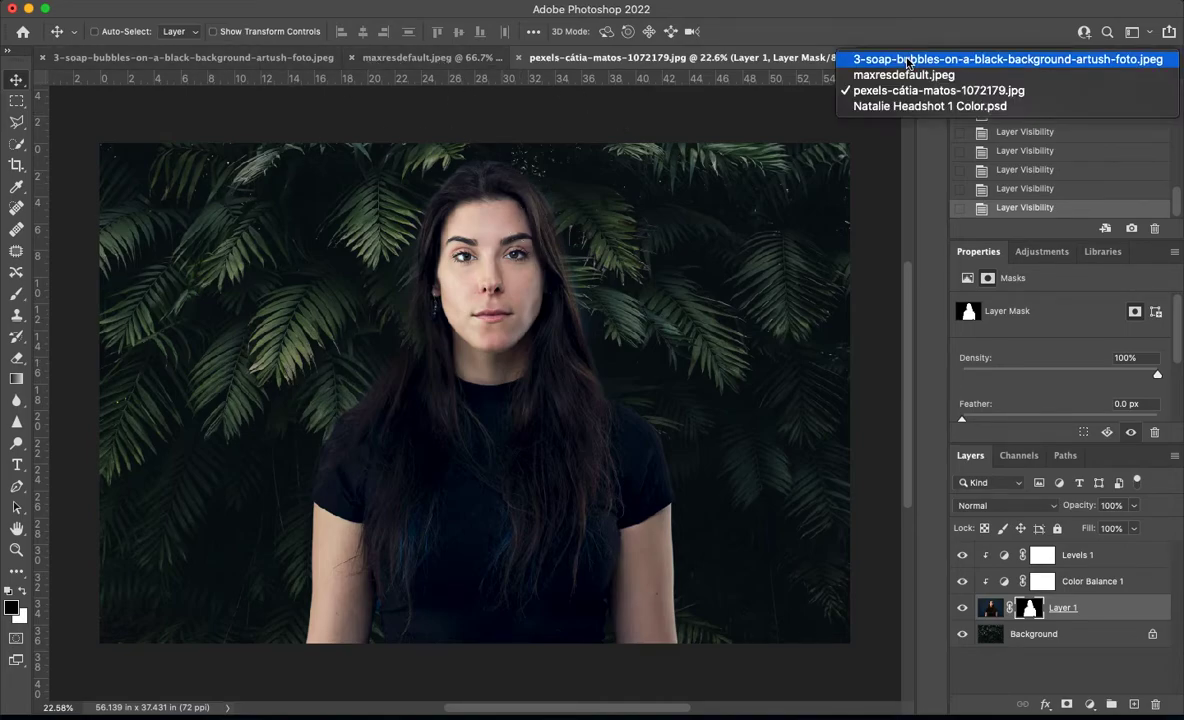
click(897, 106)
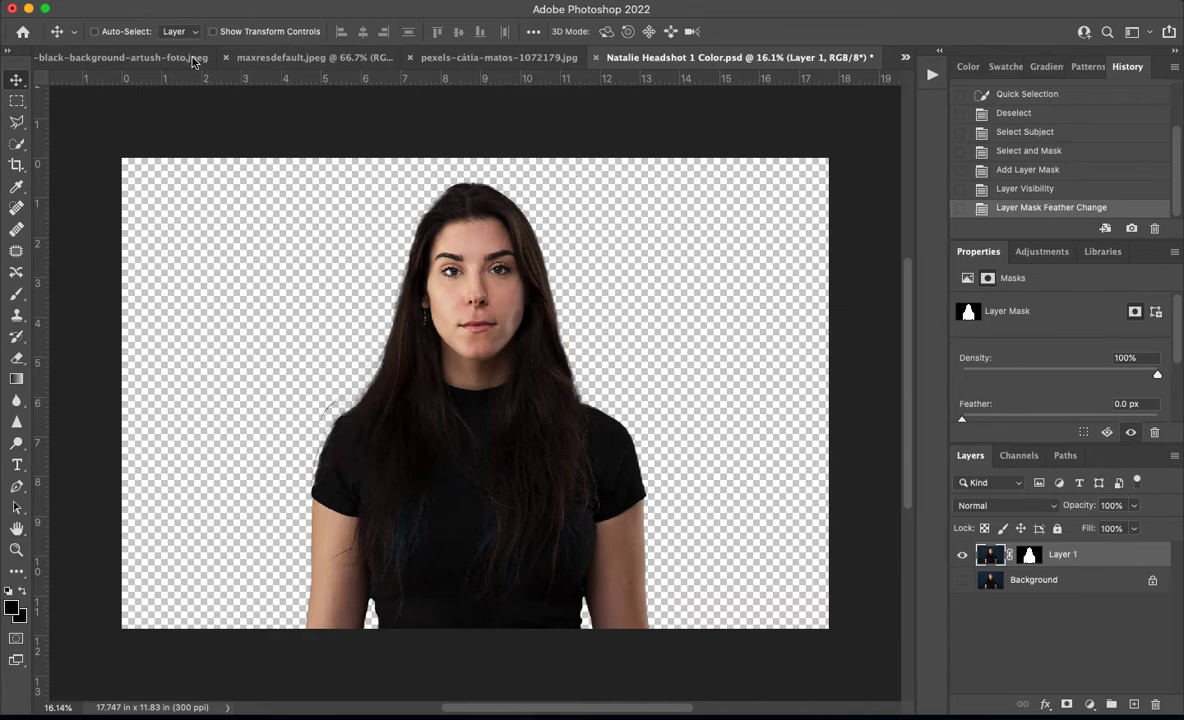
click(320, 57)
drag(420, 58, 606, 207)
click(571, 298)
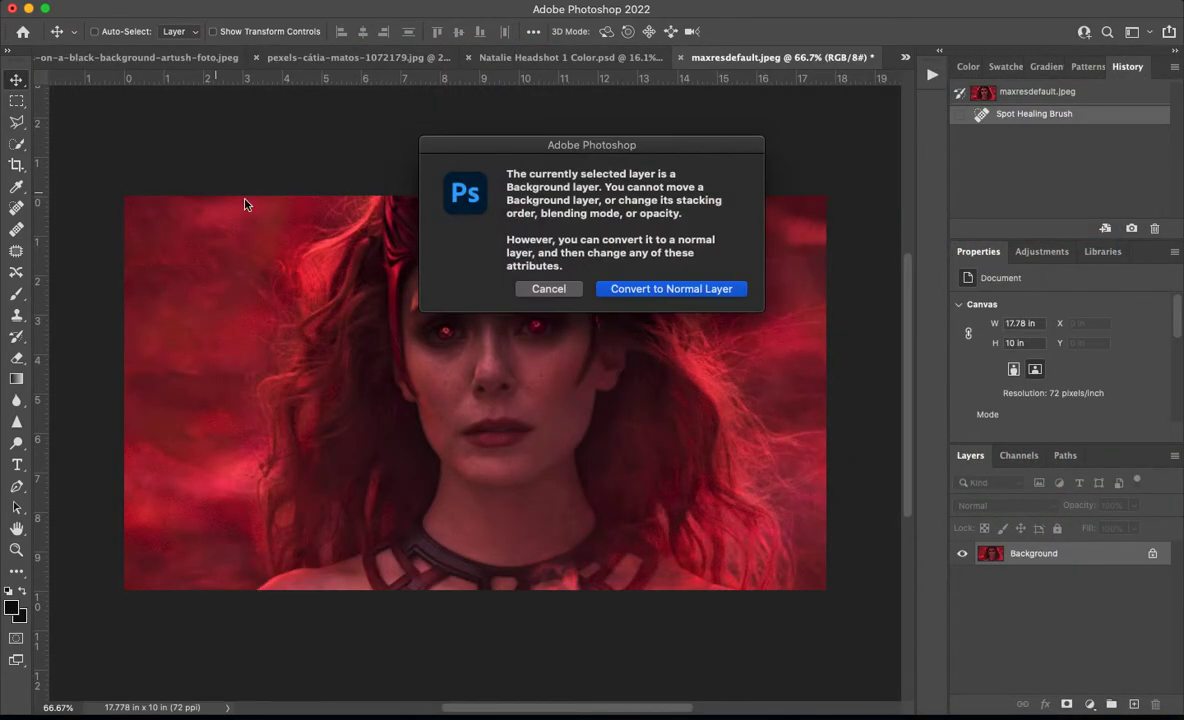
click(547, 288)
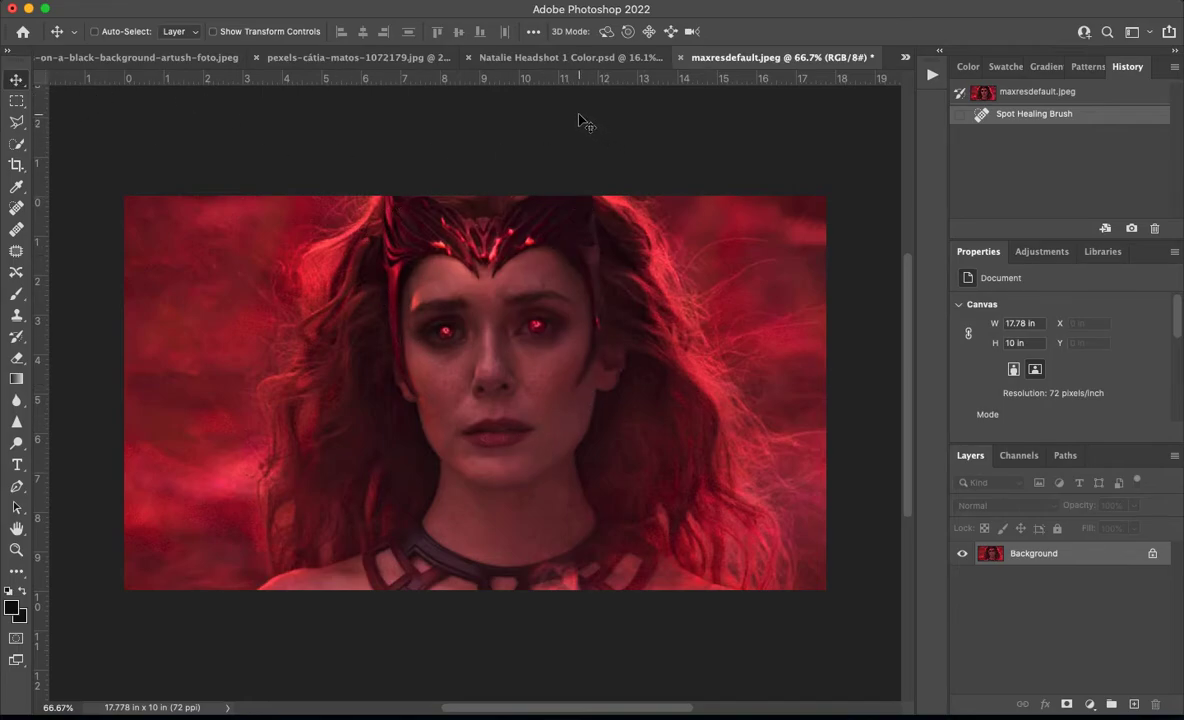
click(590, 57)
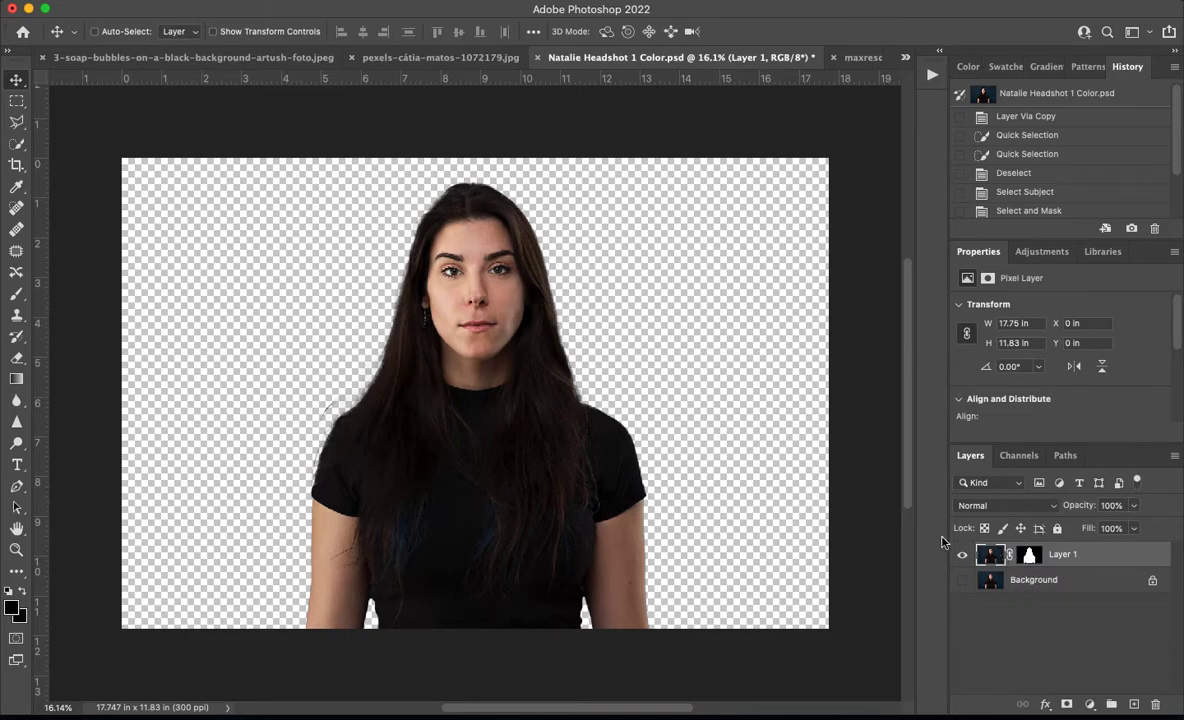
Load the woman's mask as a selection and drag the cut-out headshot into maxresdefault.jpeg
key(super)
drag(983, 558, 1029, 560)
super+click(1029, 560)
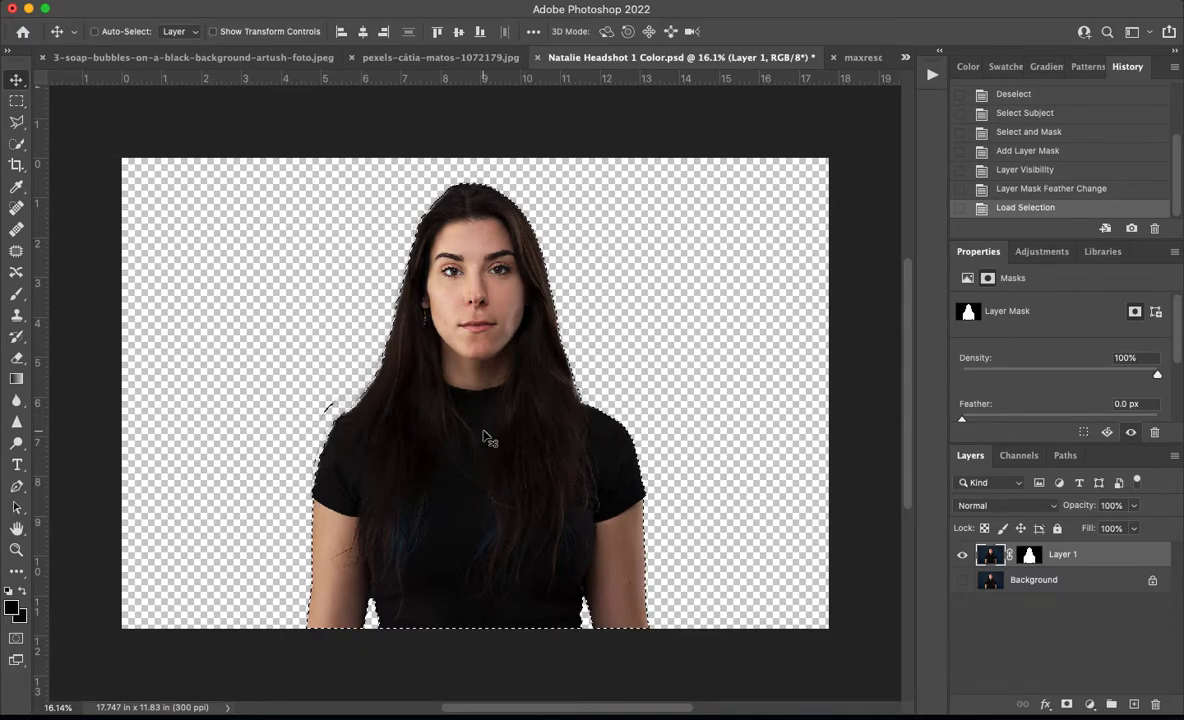
drag(470, 420, 484, 383)
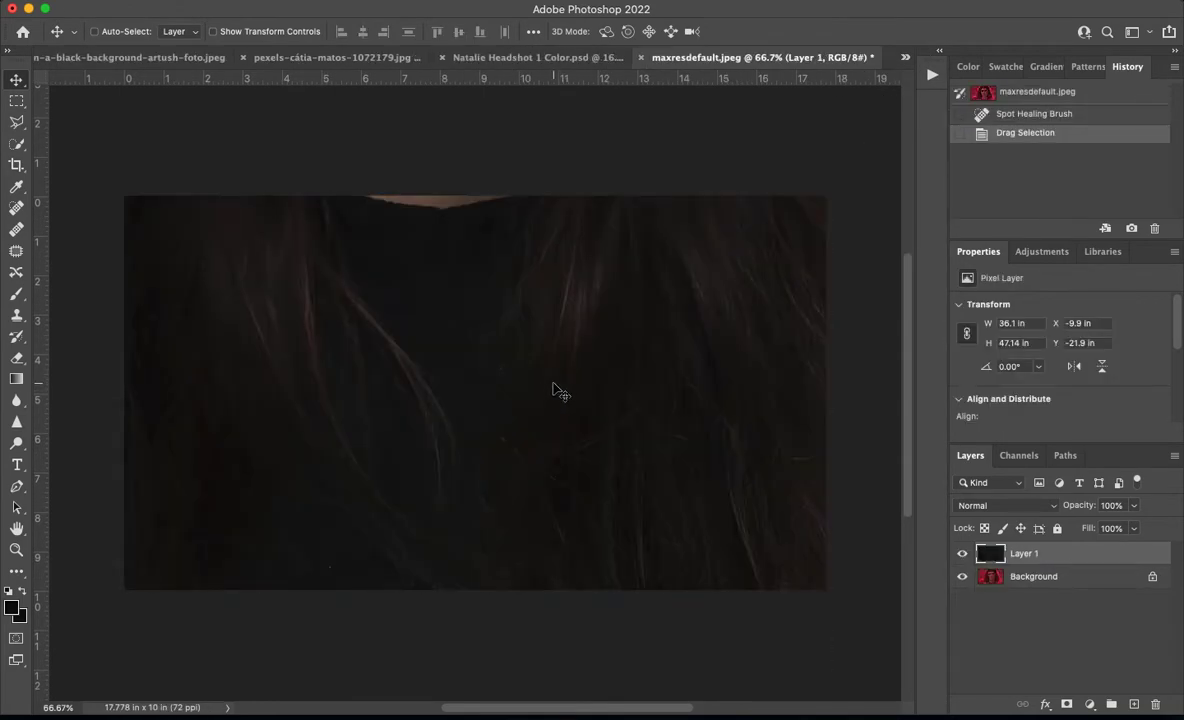
key(super+minus)
key(super+minus)
key(super+minus)
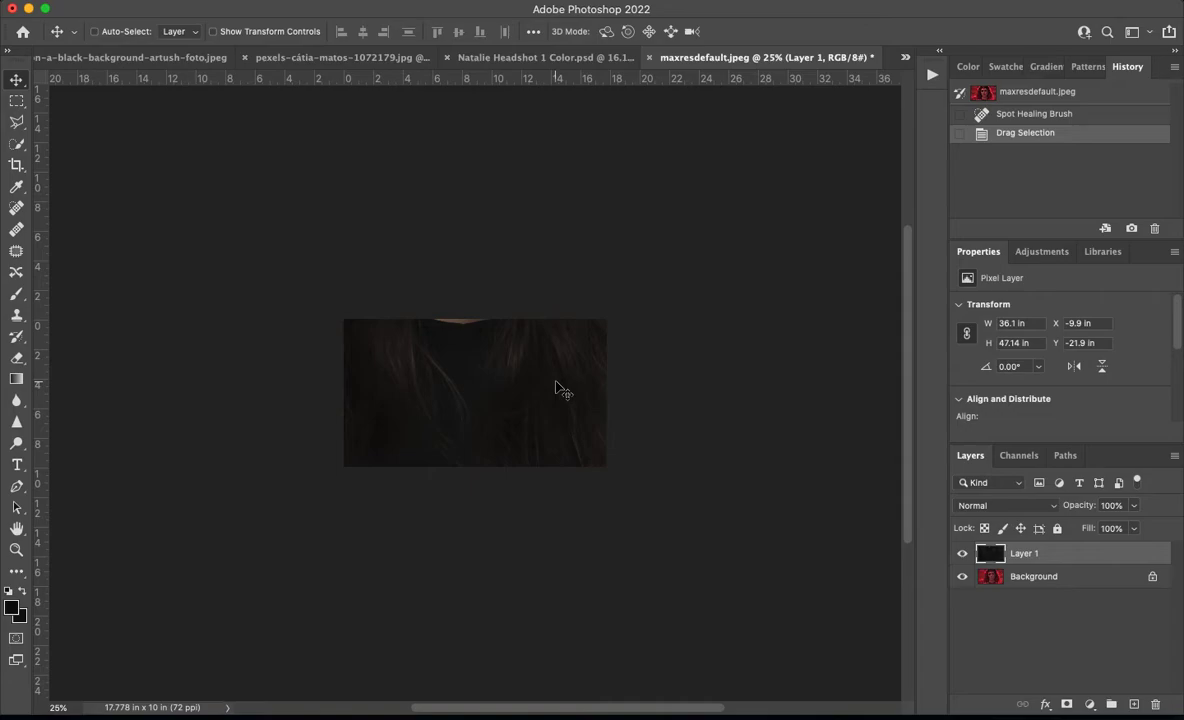
key(super+minus)
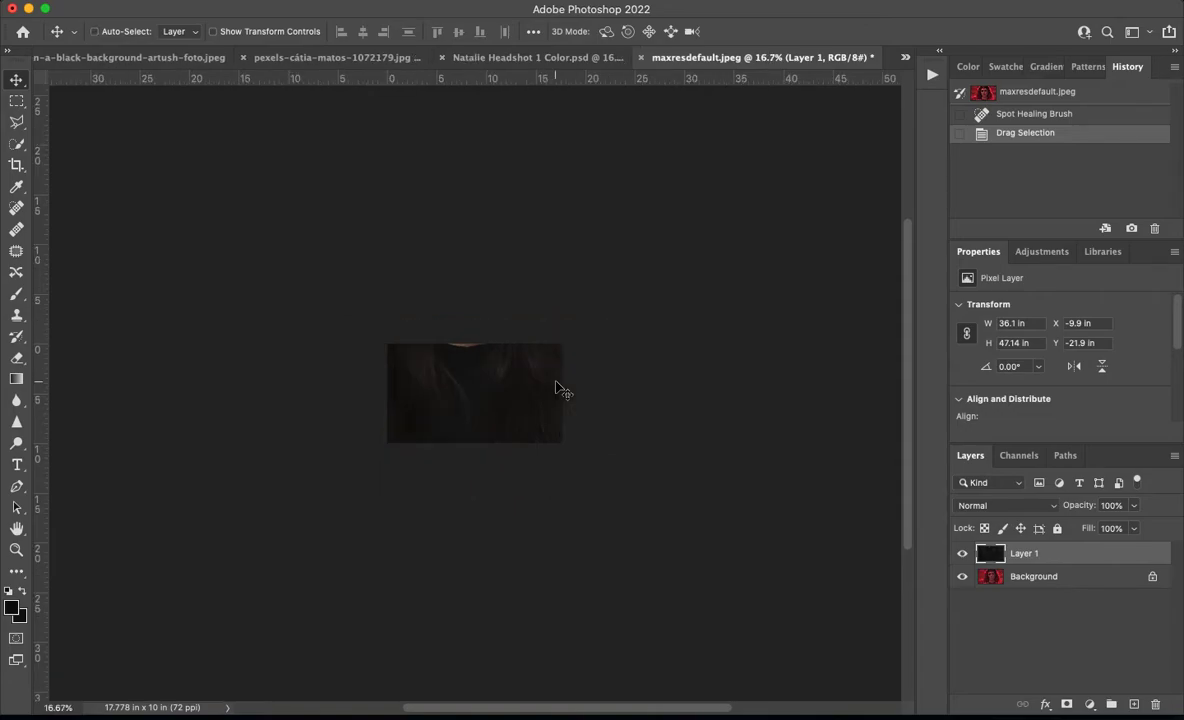
Free-transform the headshot smaller to sit over the character's face, then fit the image on screen
key(super+t)
key(super+minus)
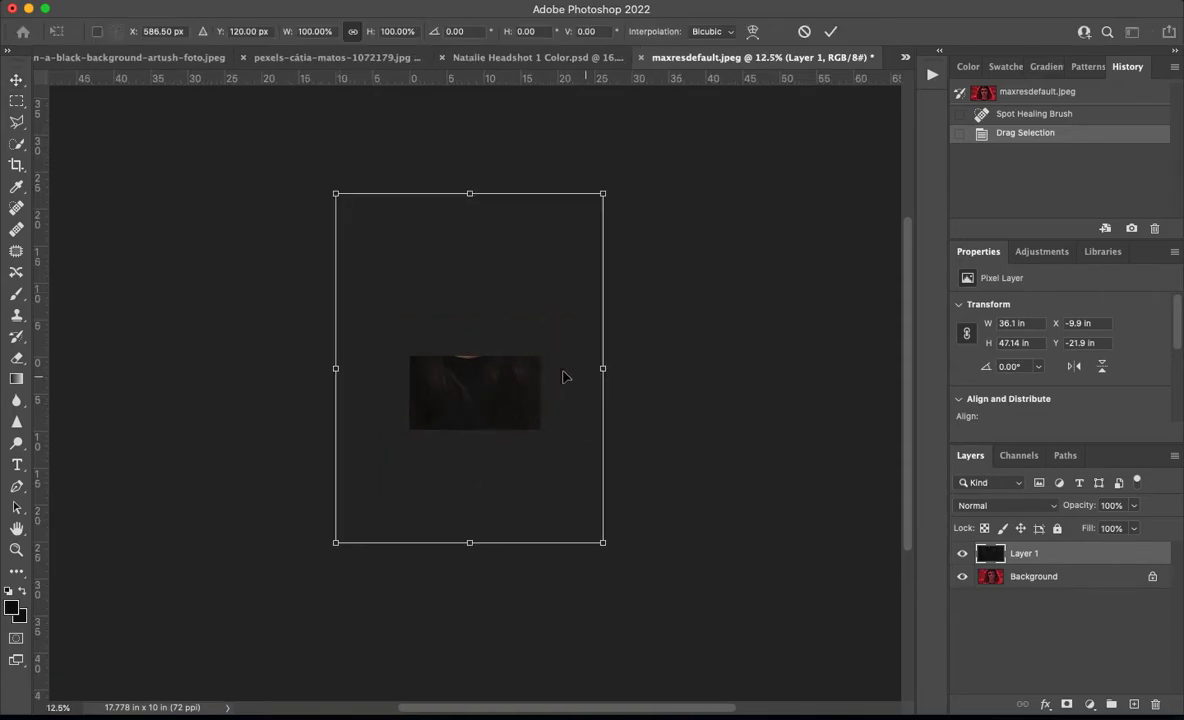
drag(607, 369, 540, 430)
drag(540, 343, 489, 333)
drag(490, 396, 490, 405)
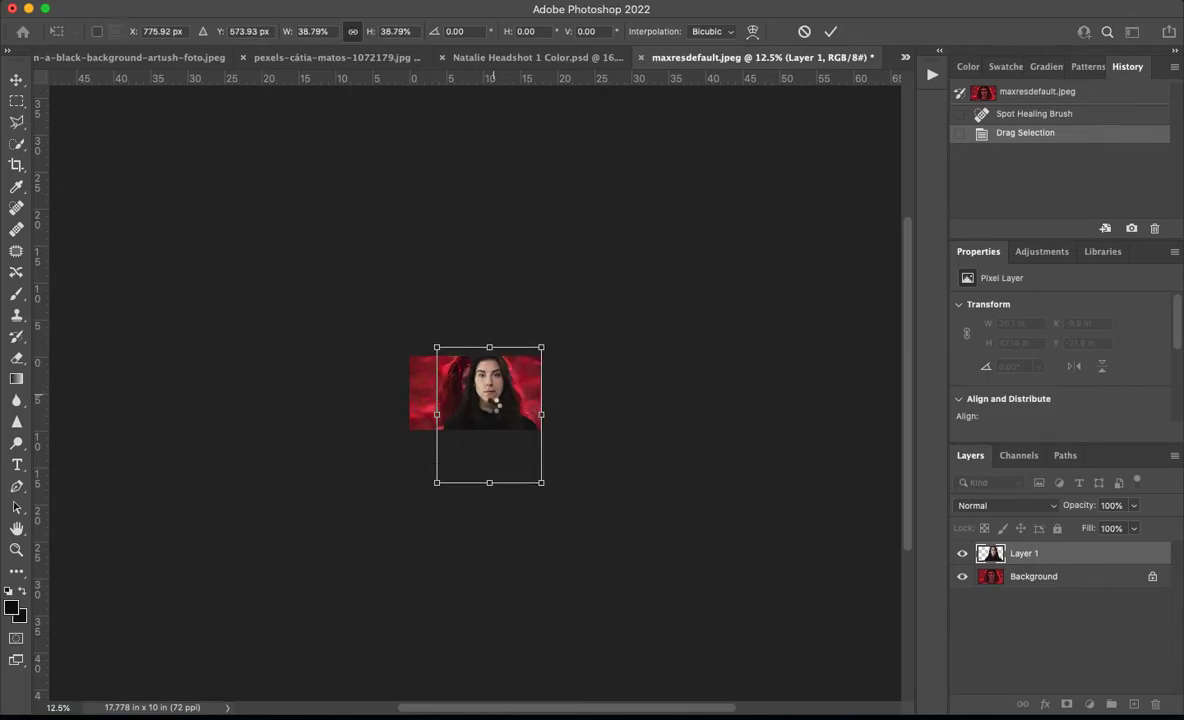
key(Return)
key(super+0)
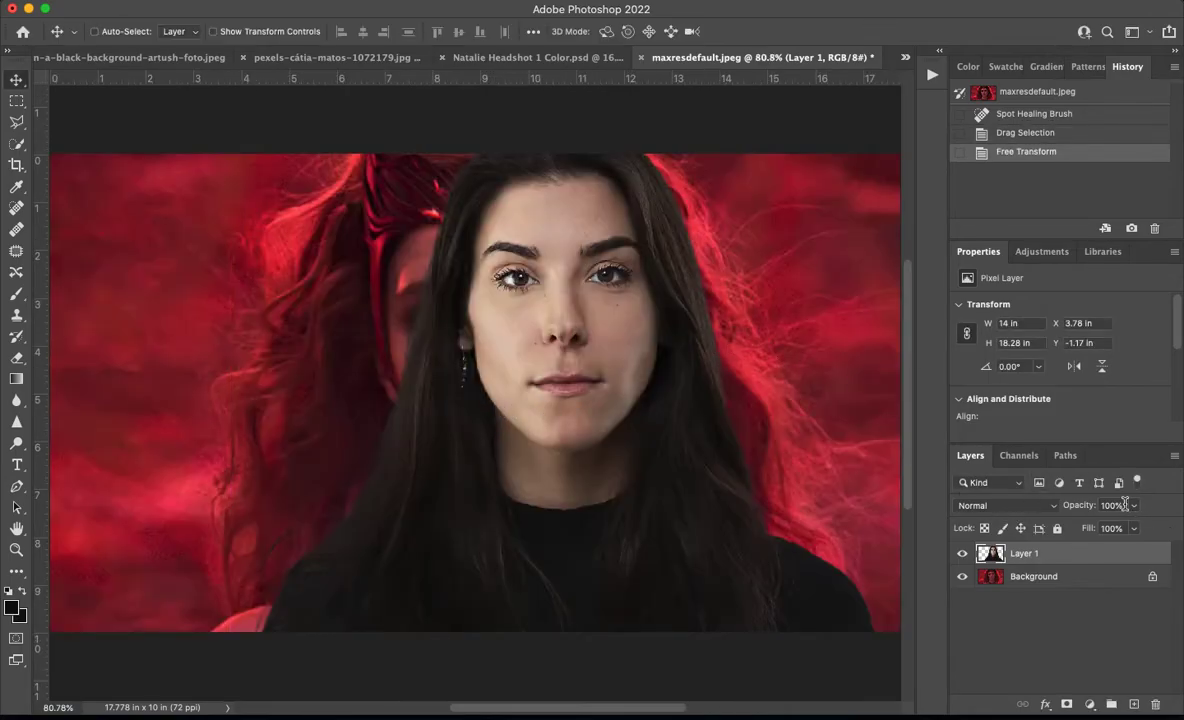
click(1133, 506)
Set Layer 1 to 28% opacity and scale the headshot up to about 112% over the face
drag(1133, 527, 1075, 531)
drag(612, 296, 530, 347)
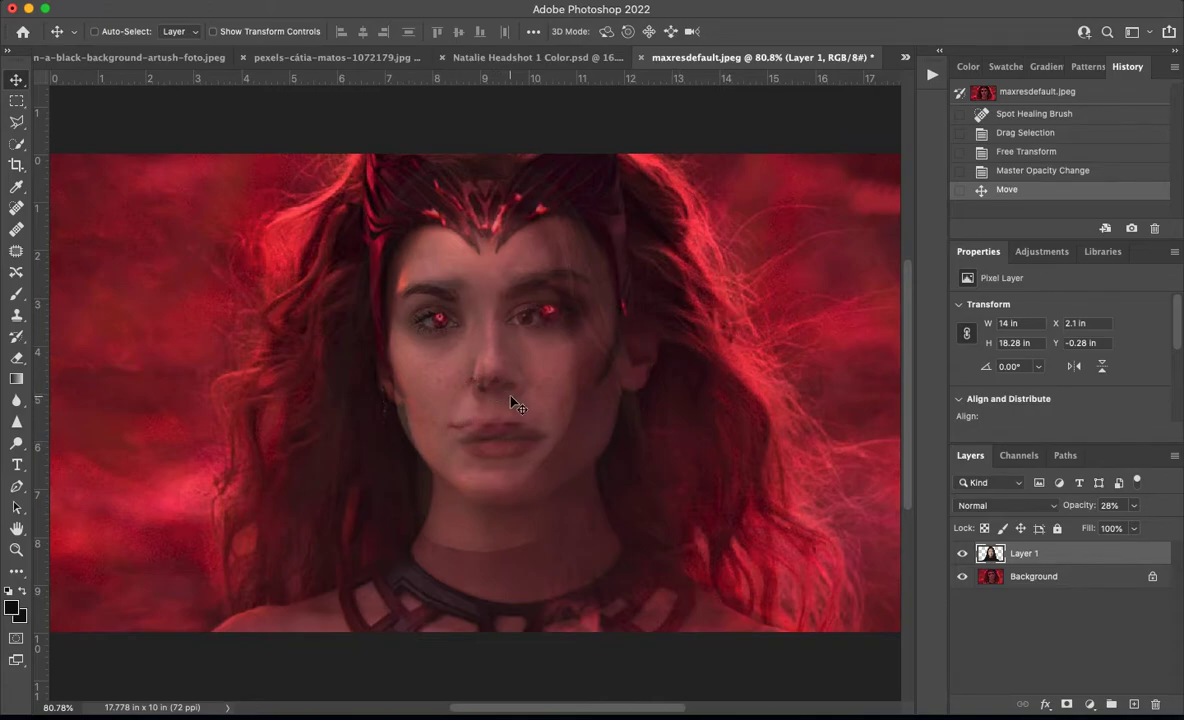
key(super+t)
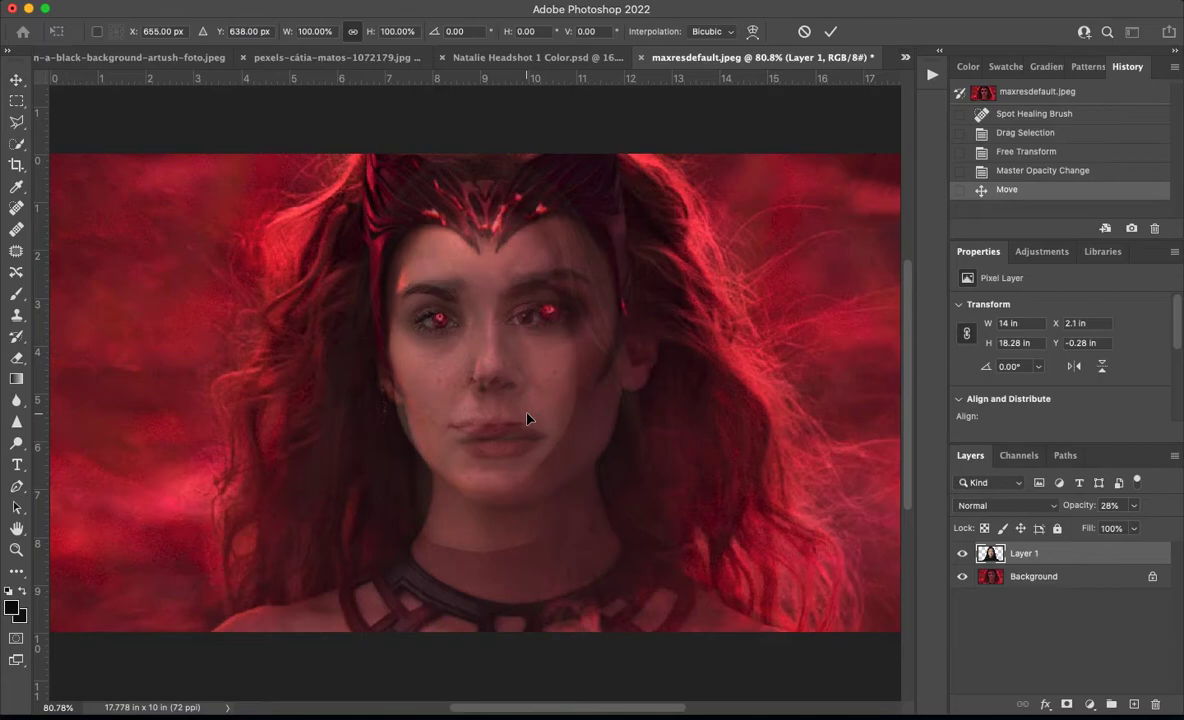
right_click(530, 420)
click(575, 396)
key(super+minus)
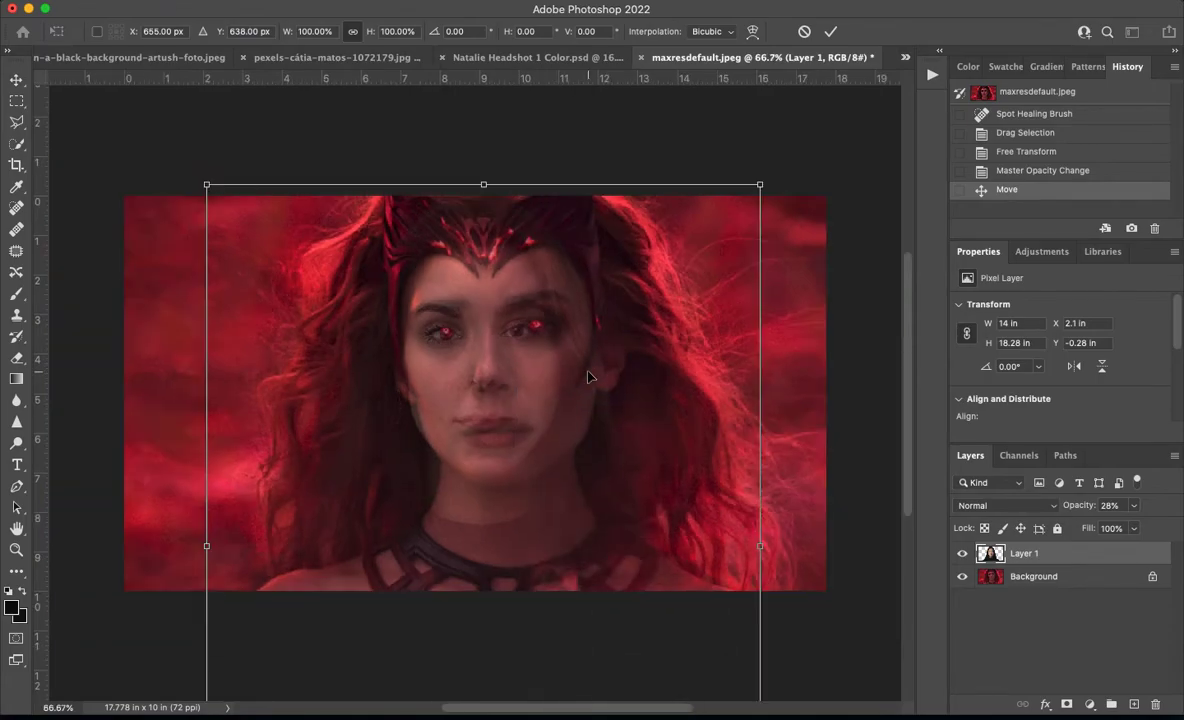
key(super+1)
key(super+minus)
drag(762, 545, 798, 545)
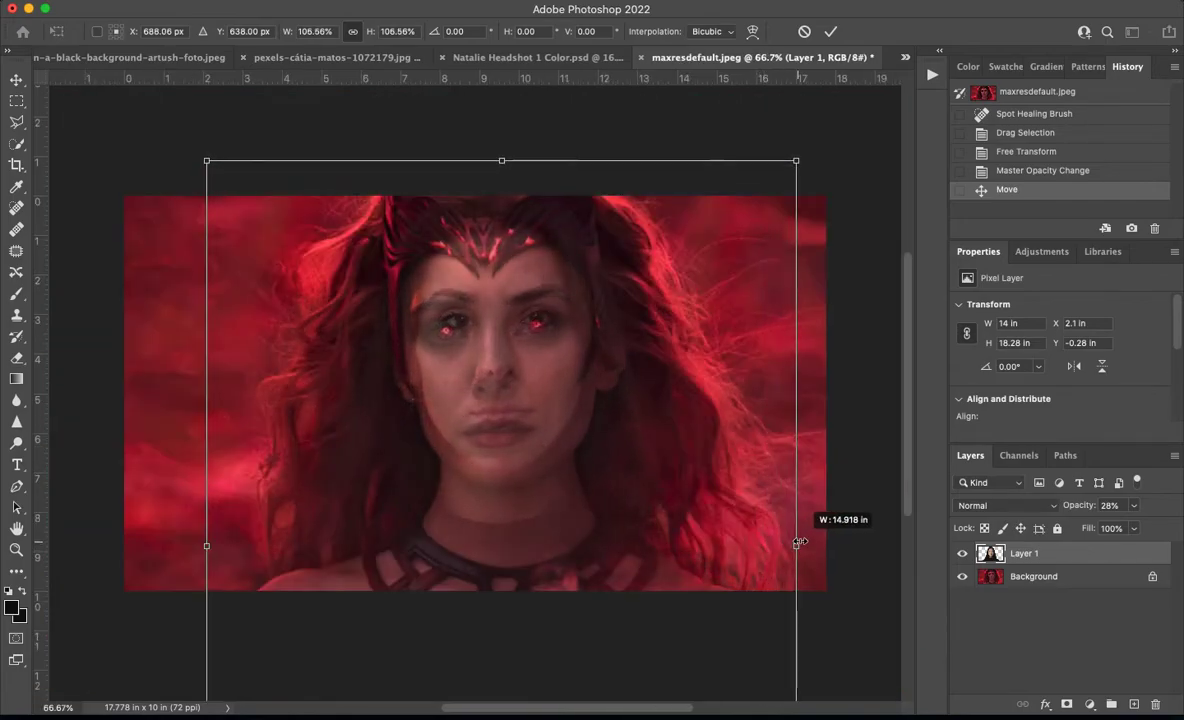
mouse_move(465, 389)
mouse_down()
mouse_move(449, 366)
mouse_move(477, 404)
mouse_up()
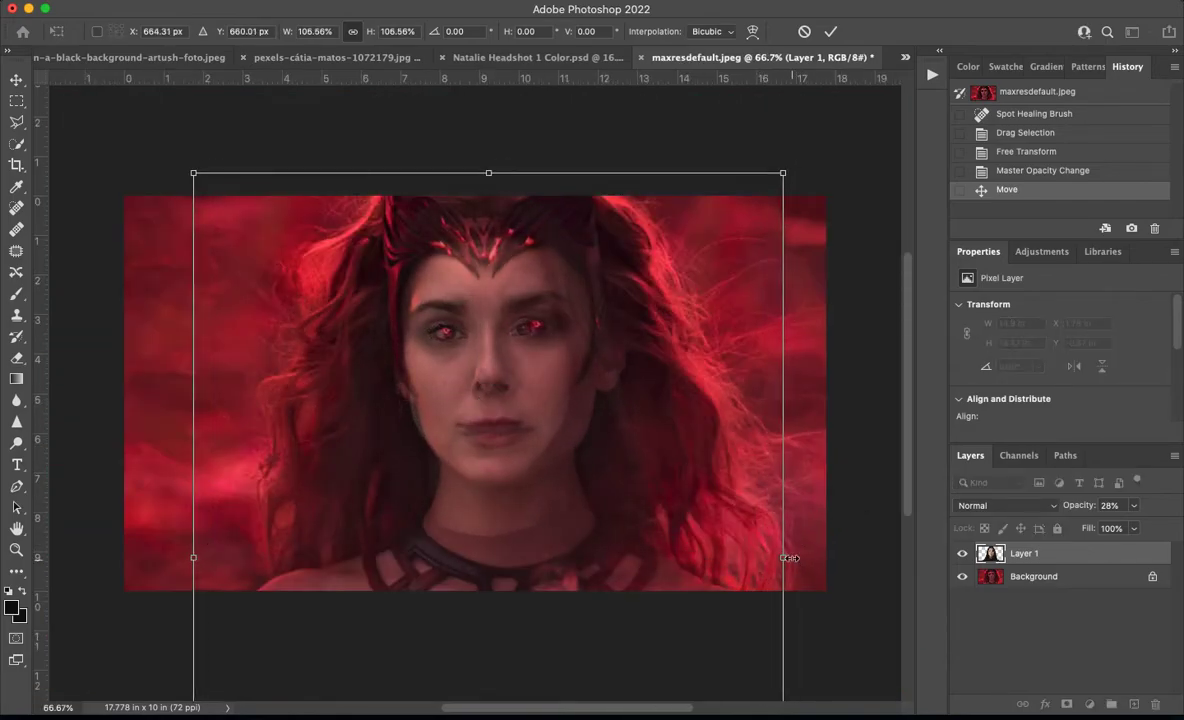
drag(785, 556, 810, 575)
drag(539, 413, 525, 402)
Rotate the headshot about 1.2°, scale it to about 113% and nudge it into alignment
right_click(716, 256)
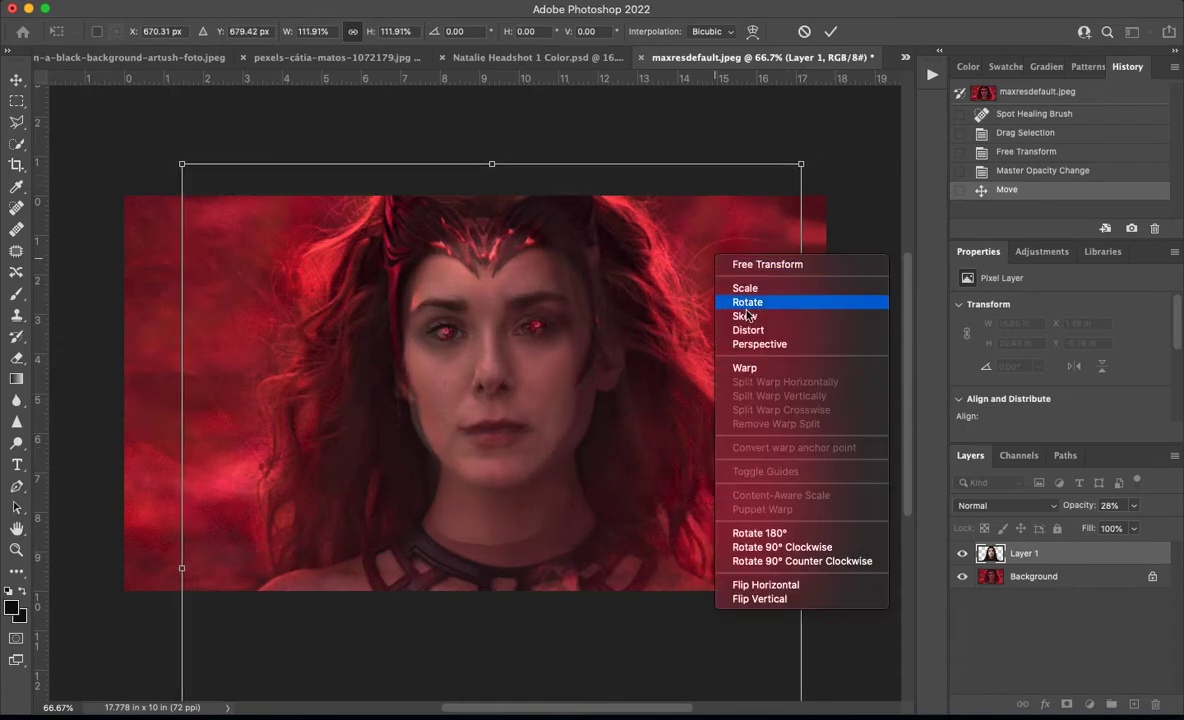
click(748, 302)
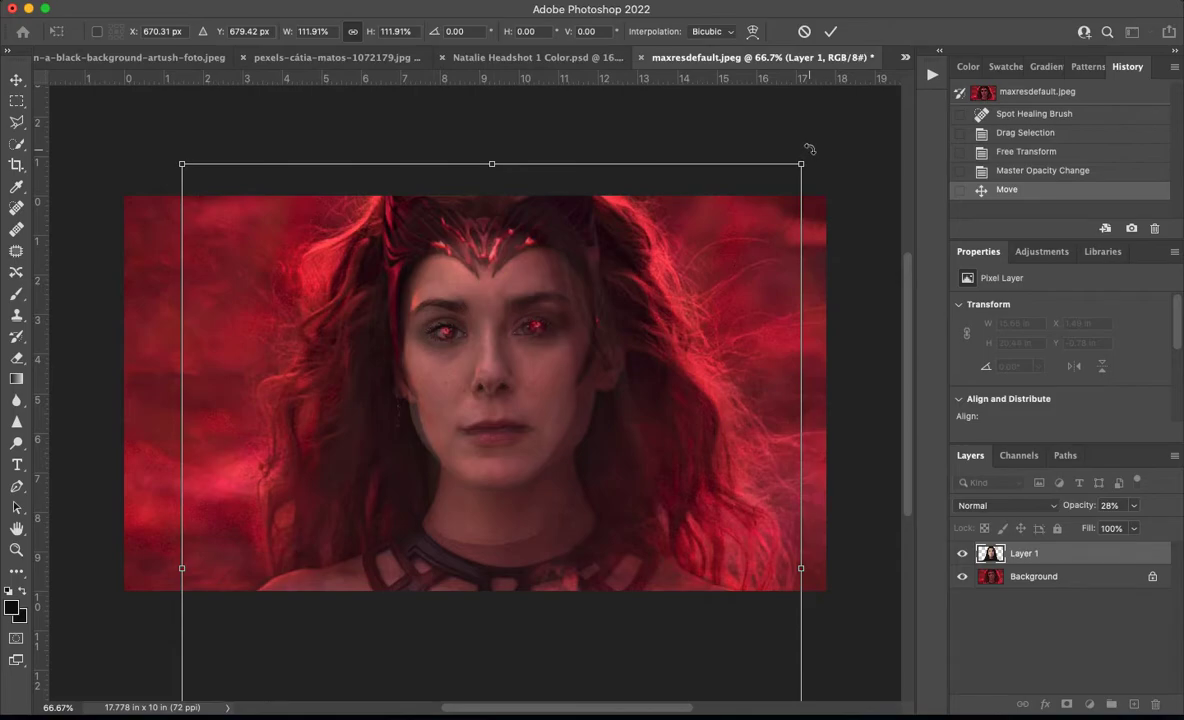
drag(812, 152, 805, 144)
right_click(627, 362)
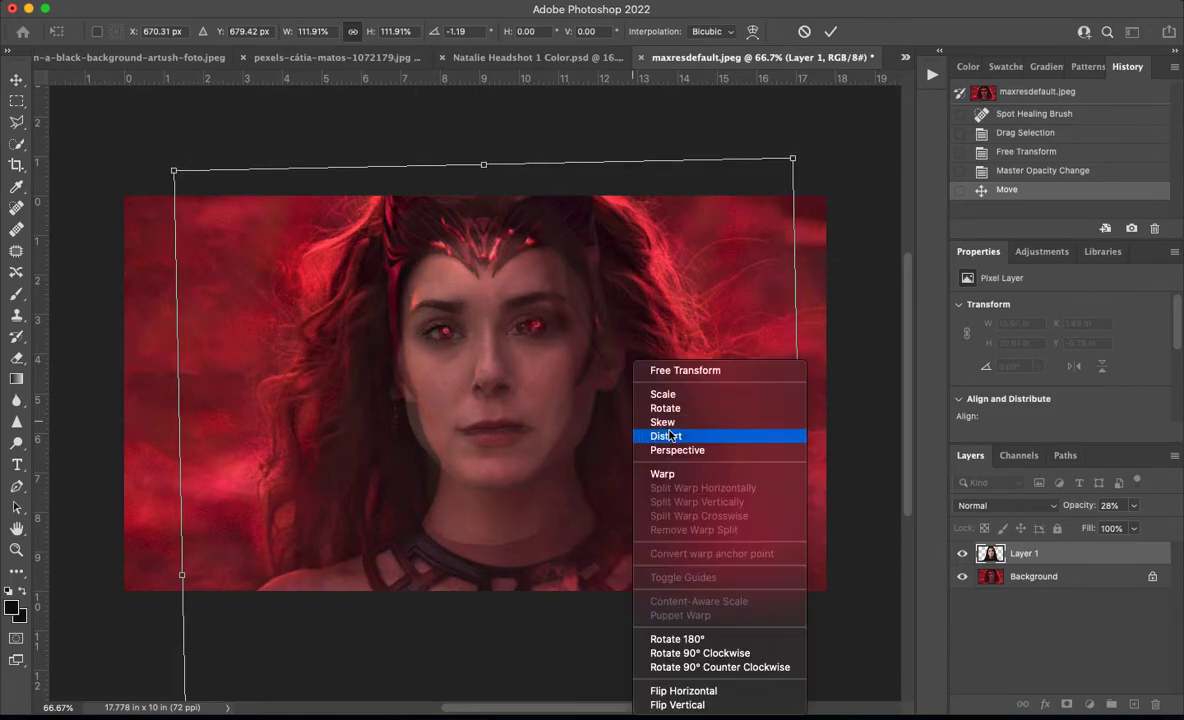
click(660, 391)
drag(795, 158, 803, 152)
drag(460, 391, 447, 412)
Skew the headshot's top-right corner outward and commit the transform
right_click(561, 425)
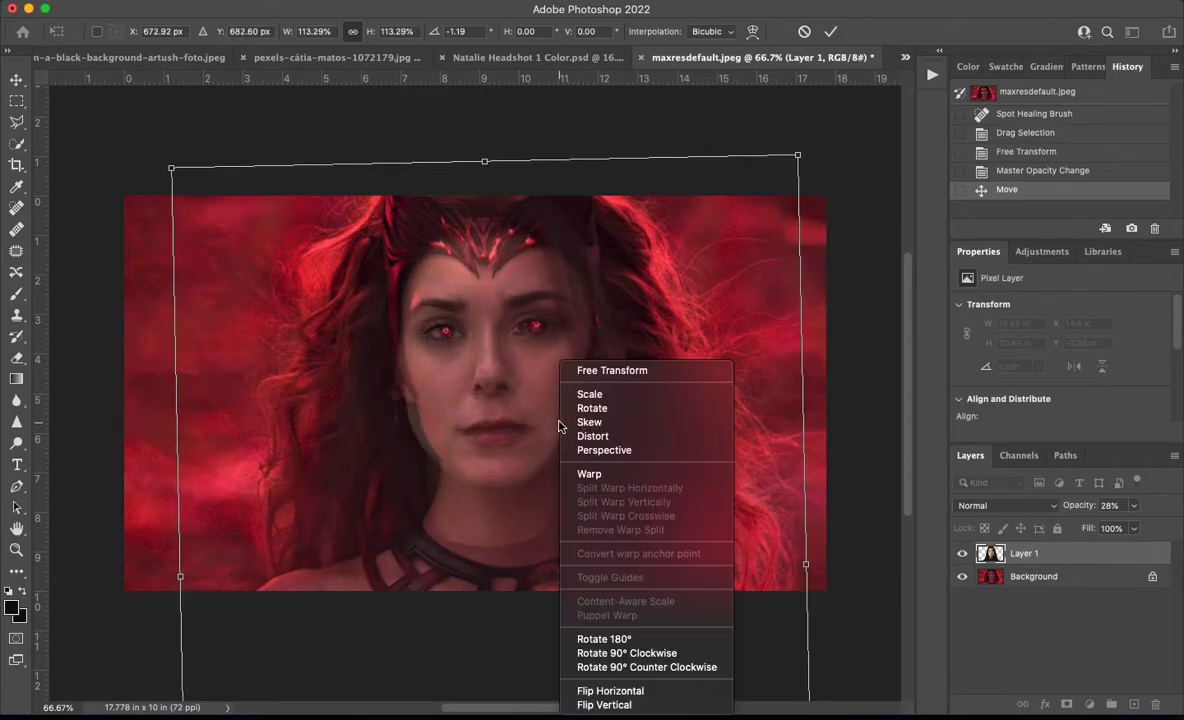
click(613, 424)
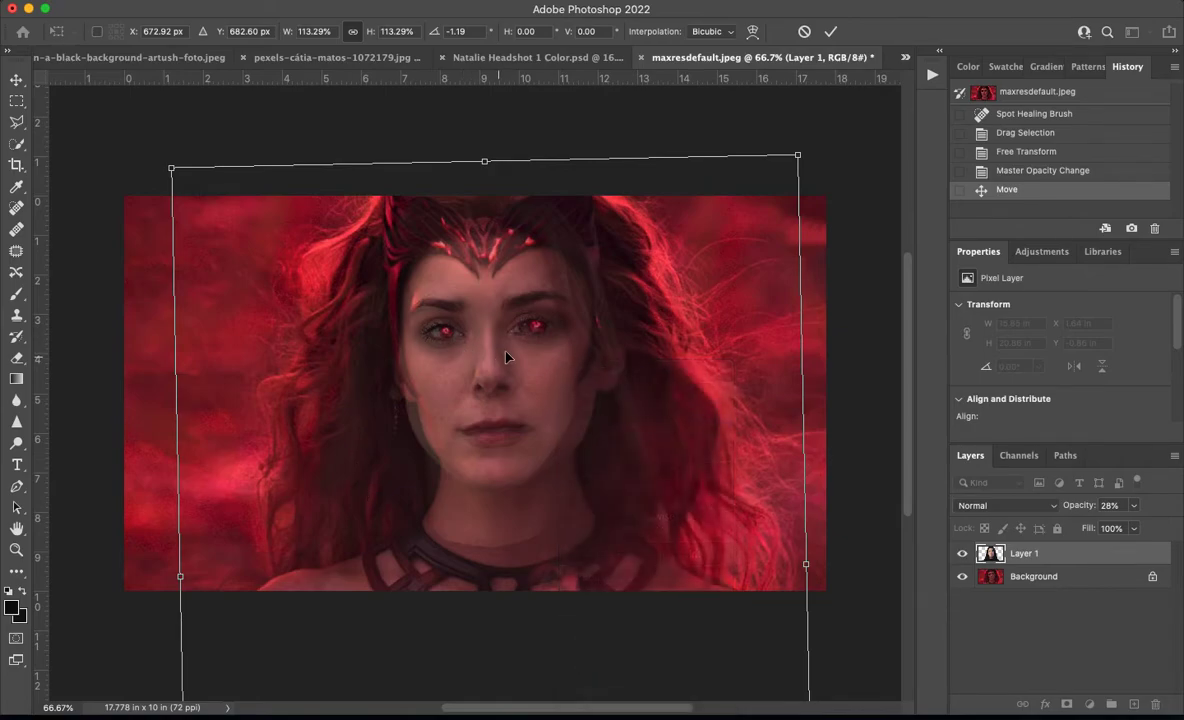
drag(800, 157, 820, 143)
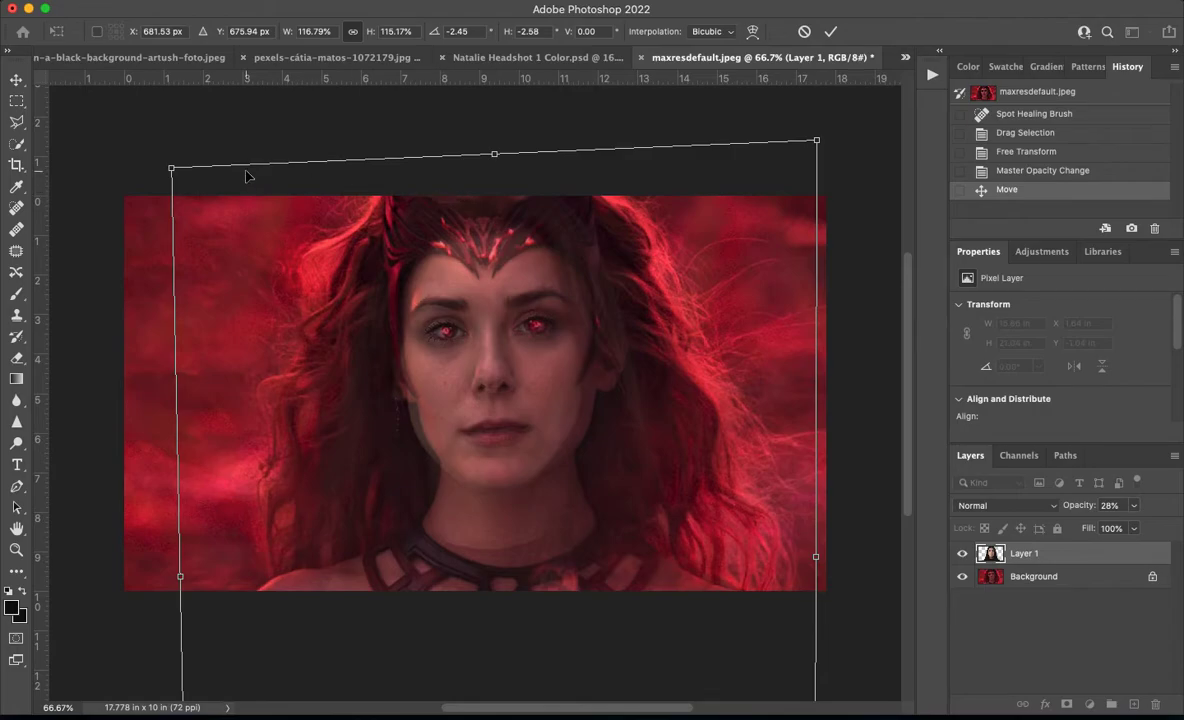
scroll(700, 444, down, 5)
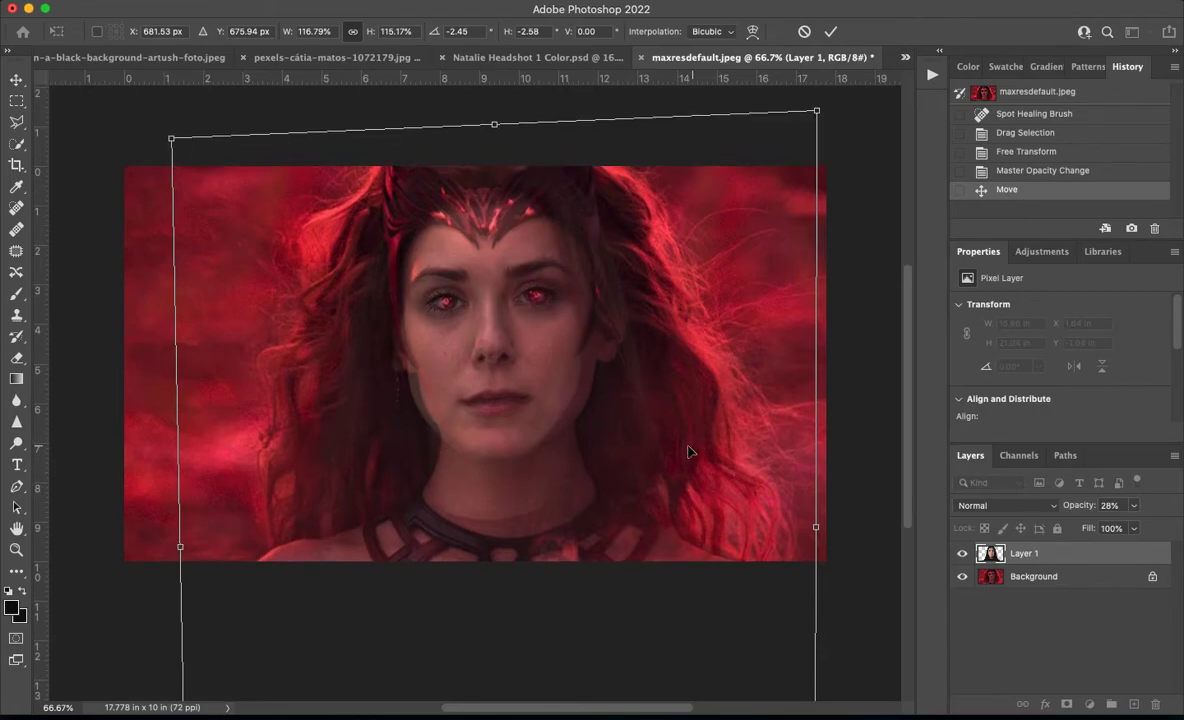
scroll(290, 565, down, 5)
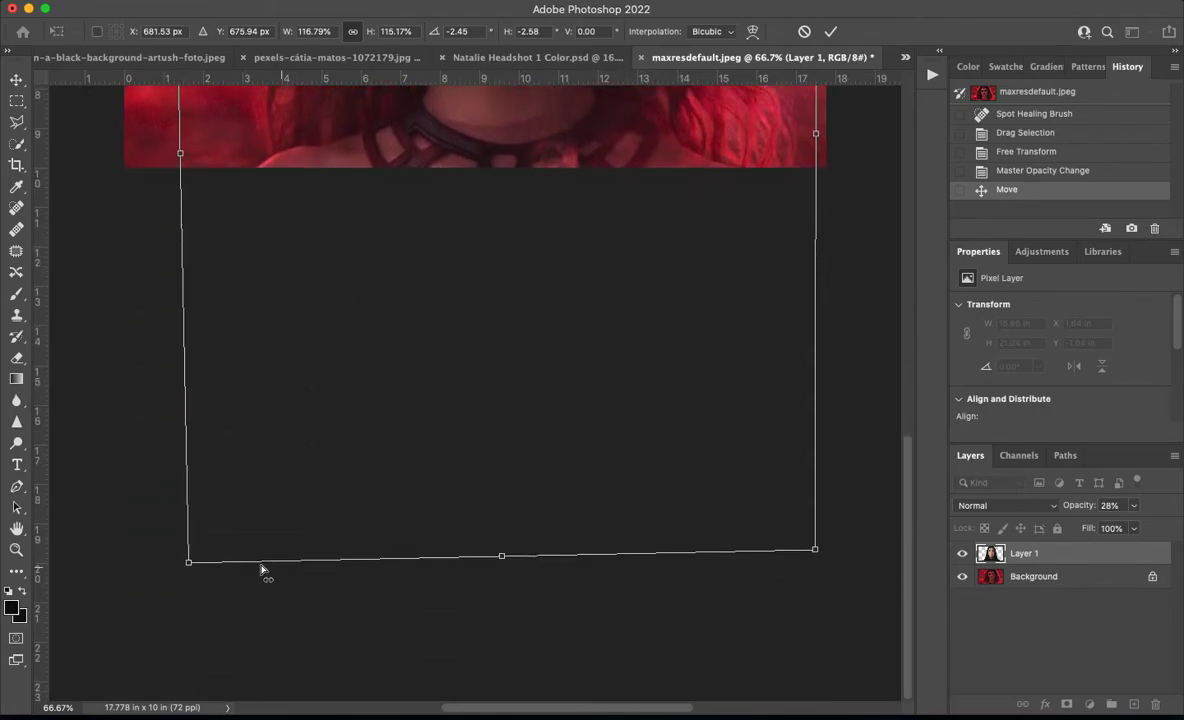
scroll(401, 391, up, 6)
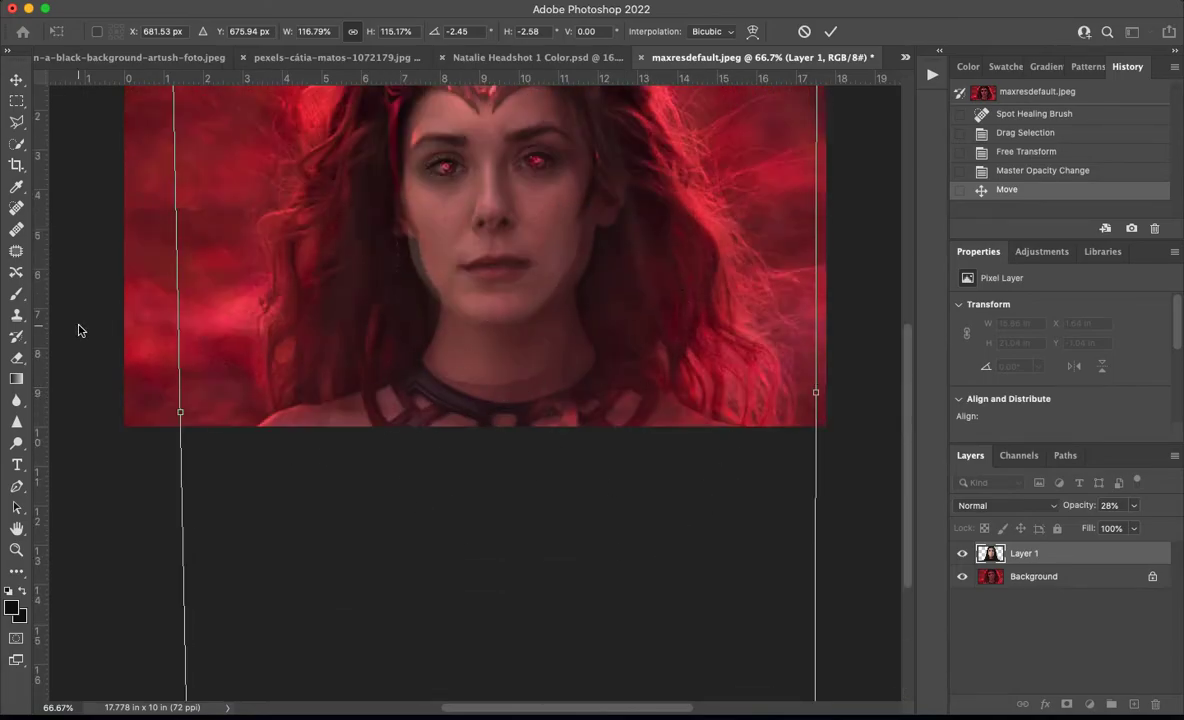
key(Return)
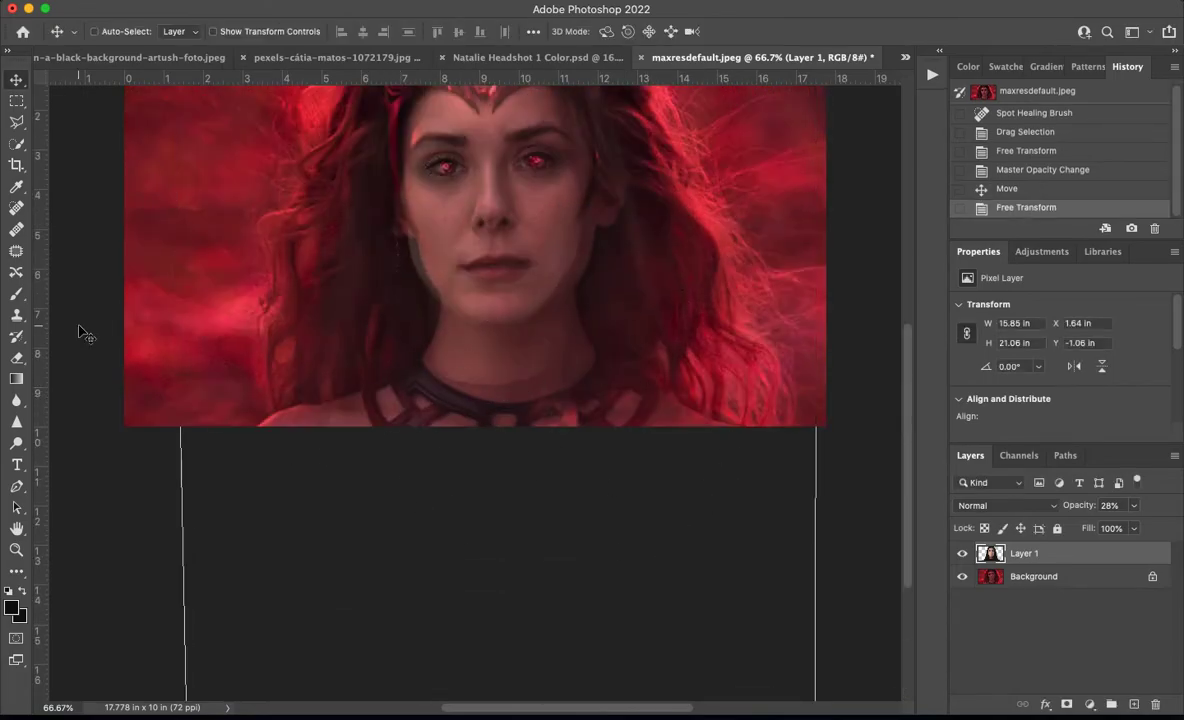
Crop to the canvas edges, then rotate the headshot slightly and skew its right edge 2.8°
click(16, 164)
double_click(375, 232)
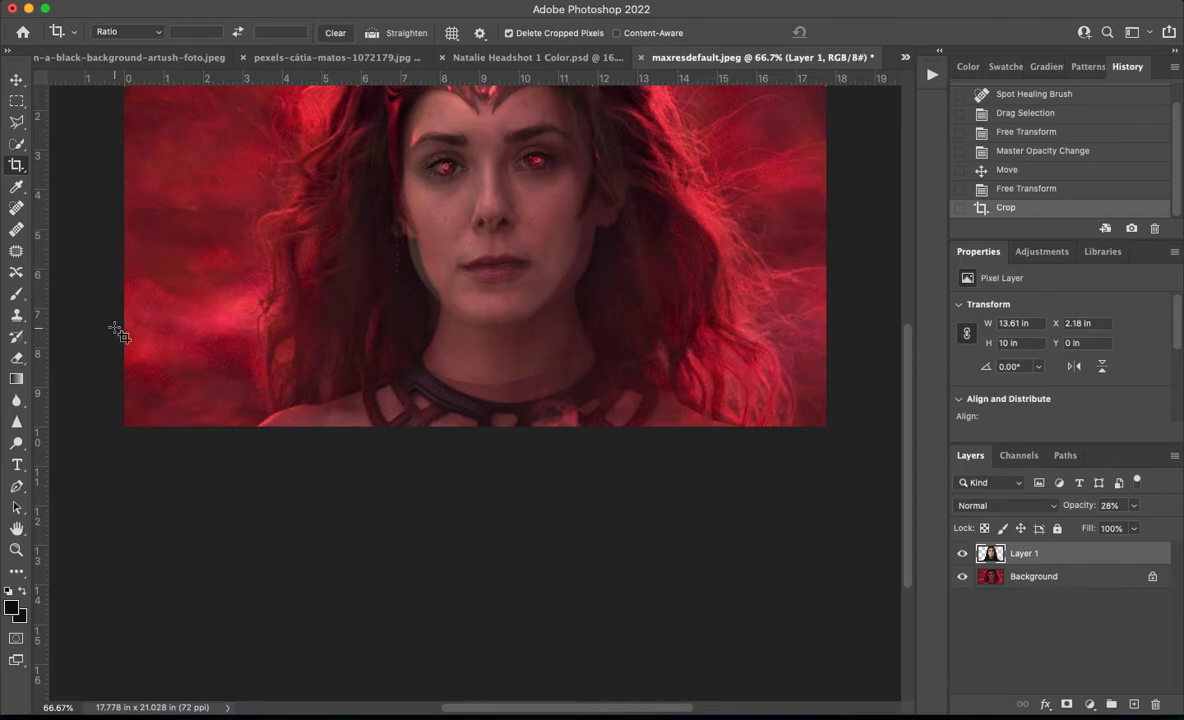
key(super+t)
right_click(423, 314)
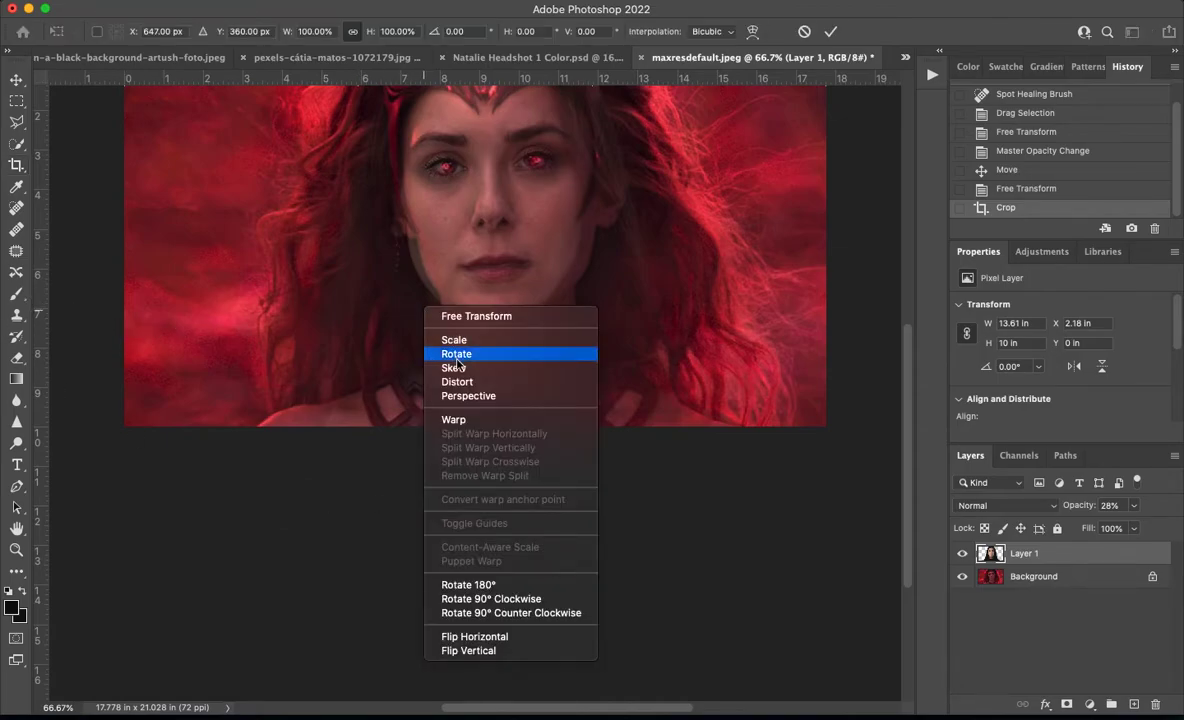
click(365, 398)
key(super+minus)
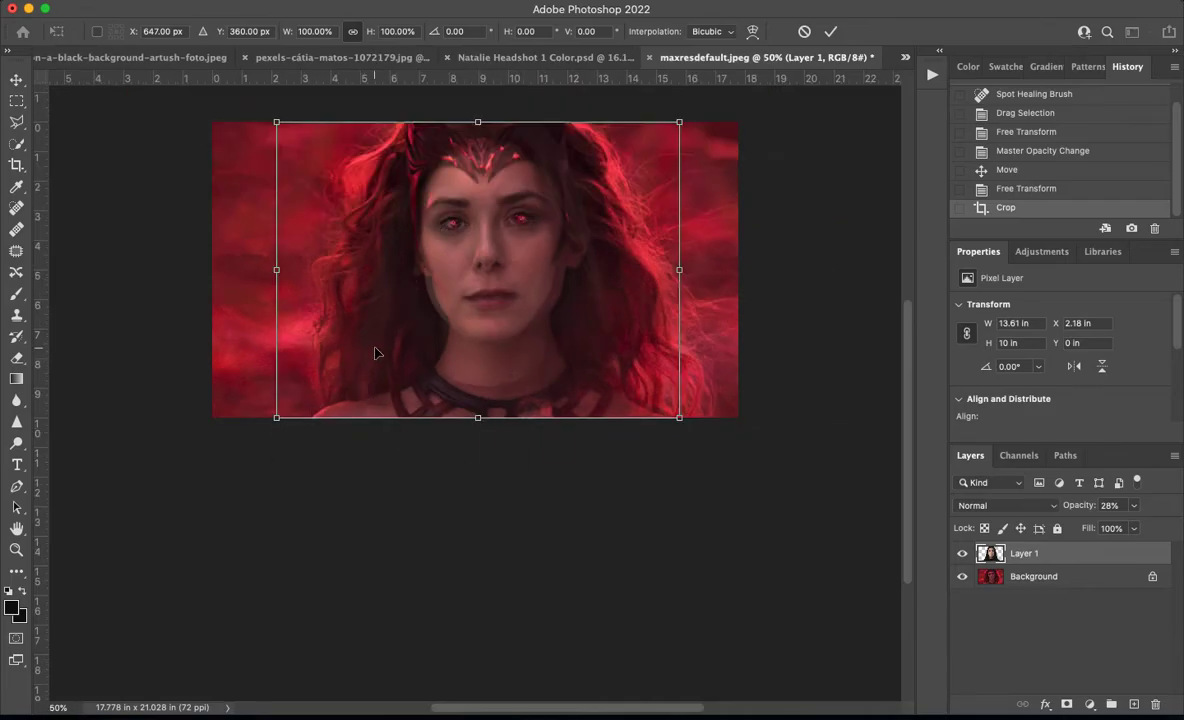
key(super+plus)
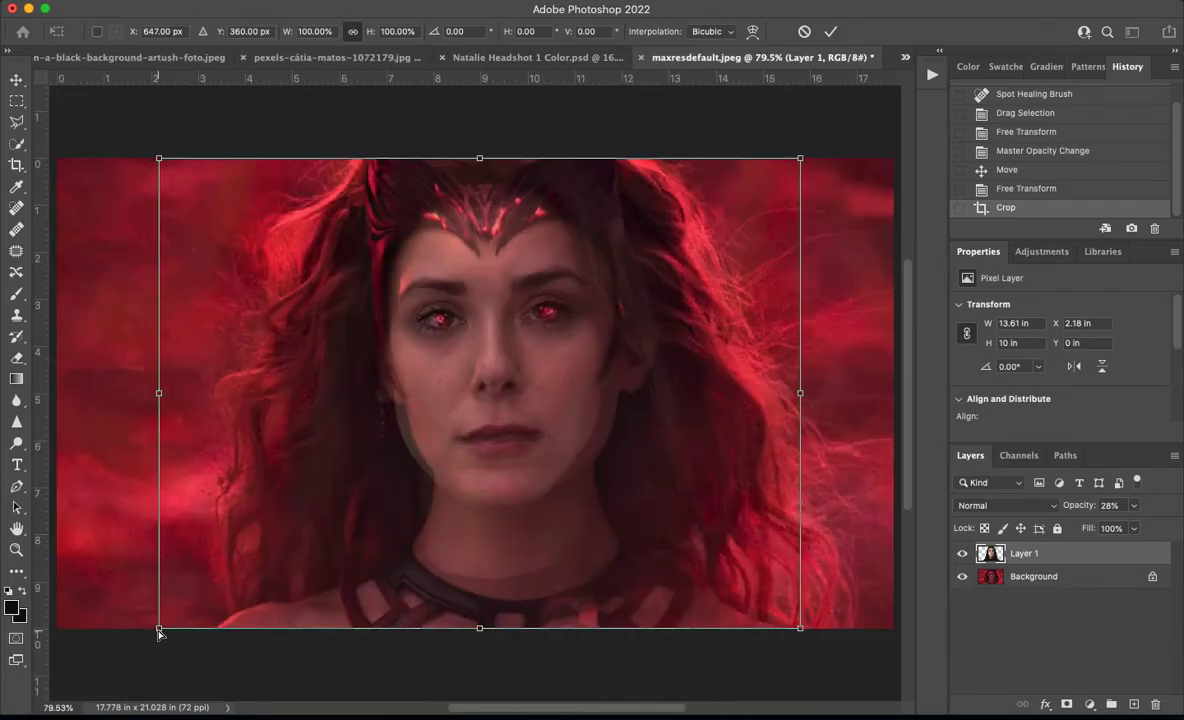
drag(160, 632, 182, 641)
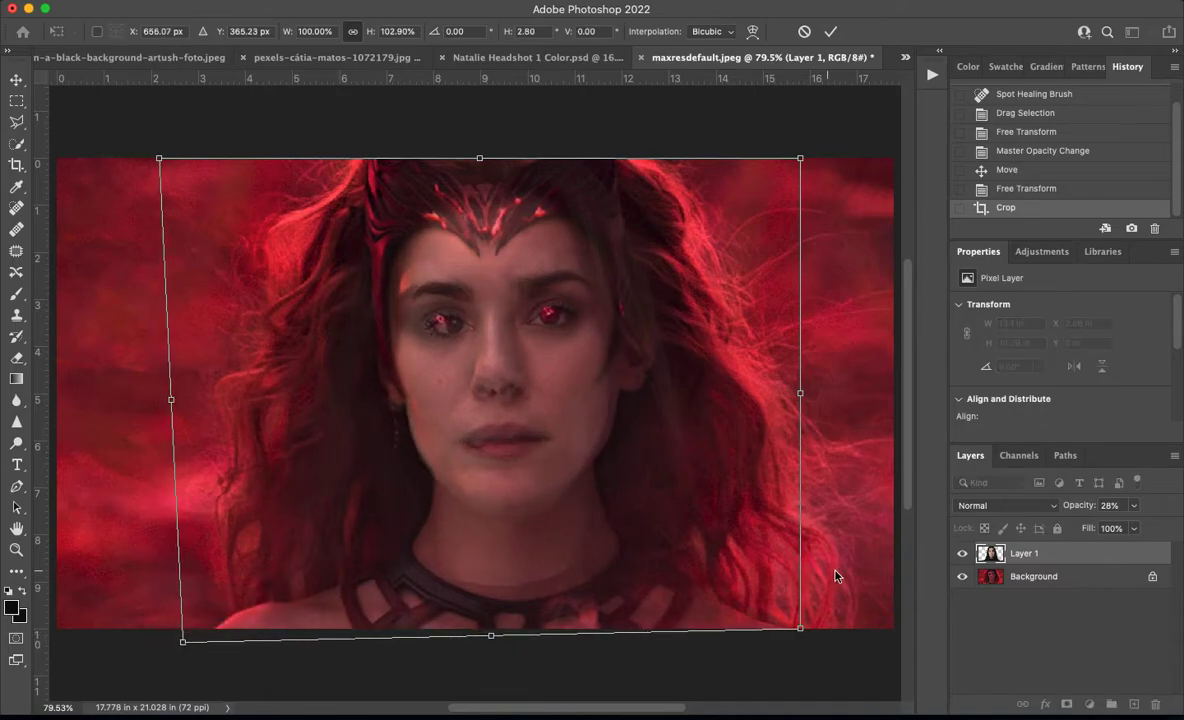
drag(801, 629, 813, 631)
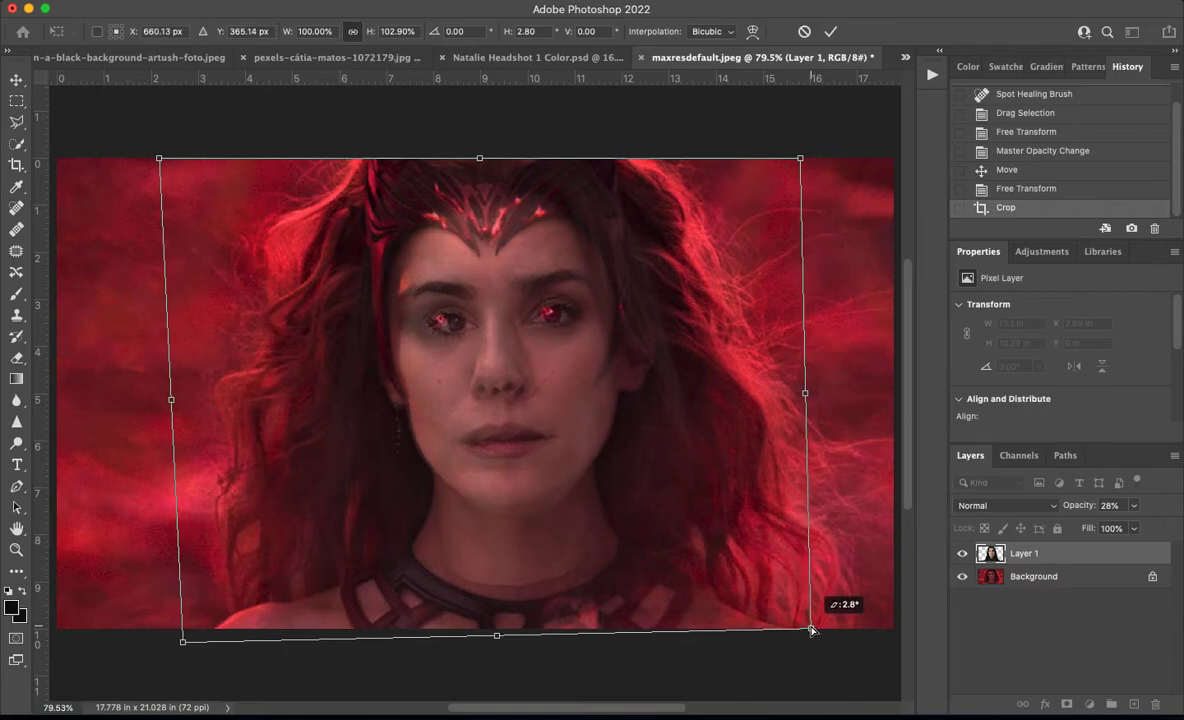
Shorten the headshot to 99.6% height and distort its top corners to fit the head
right_click(480, 500)
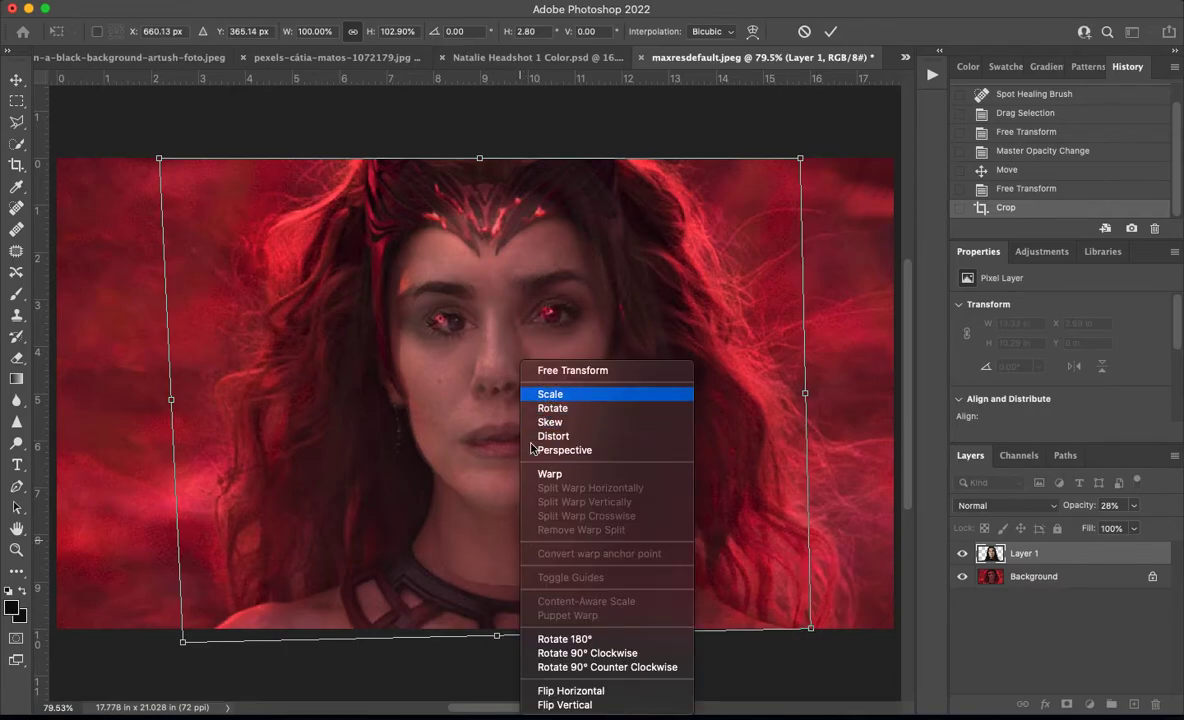
click(506, 376)
drag(497, 640, 497, 622)
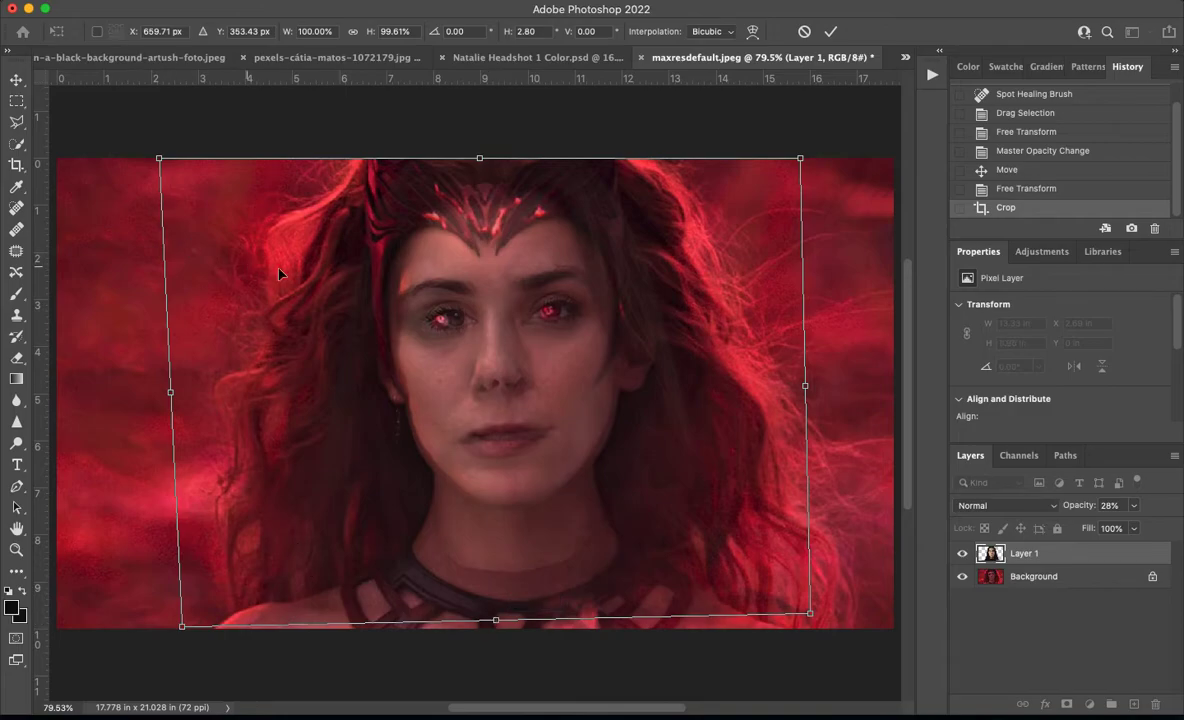
right_click(336, 268)
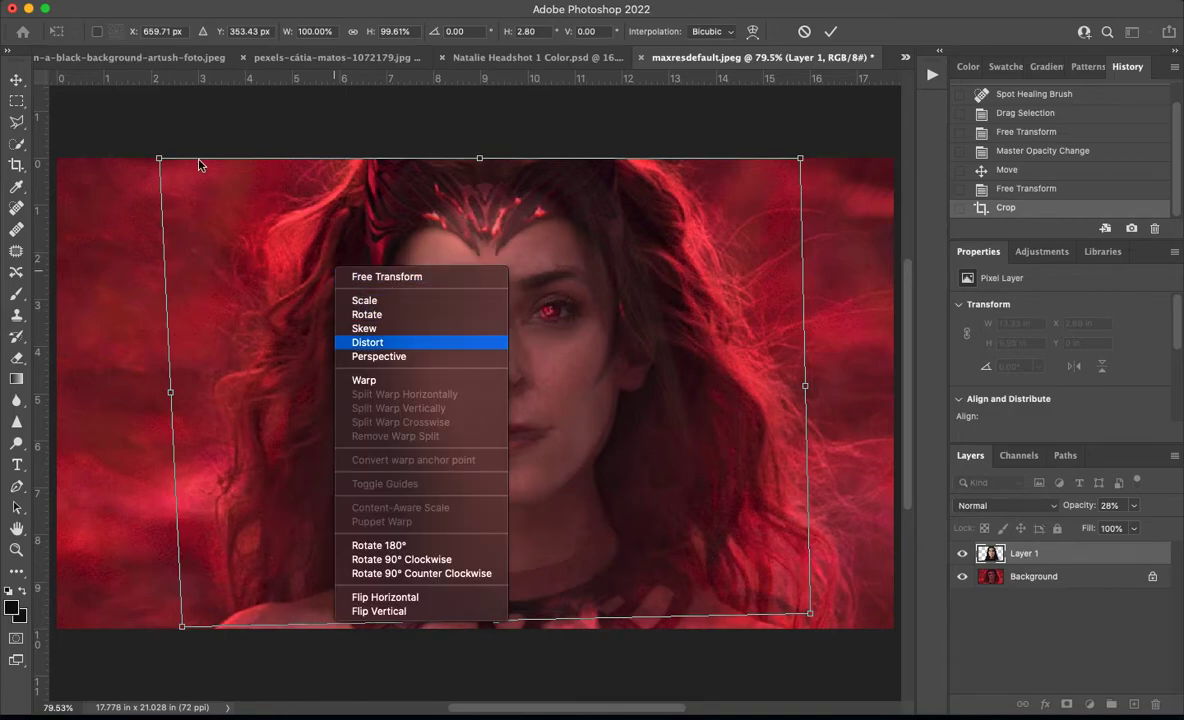
drag(159, 158, 100, 138)
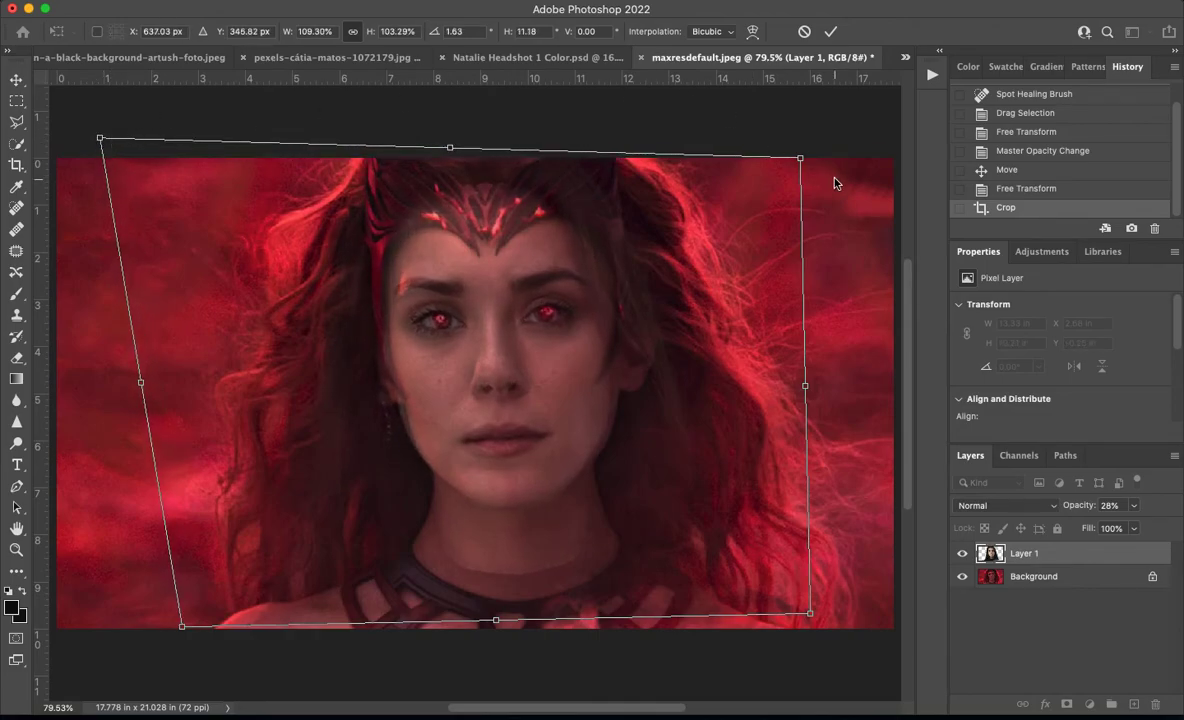
drag(806, 167, 808, 153)
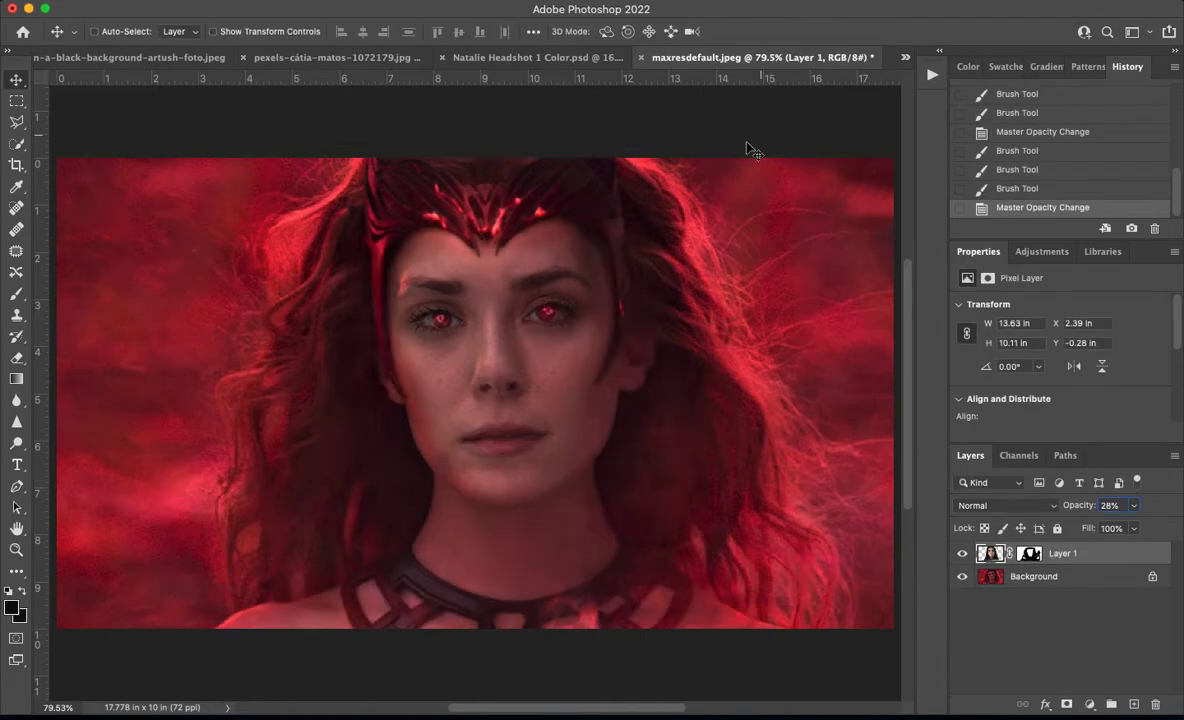
Paint black on Layer 1's mask at 28% brush opacity to blend the cheek and chin
click(15, 296)
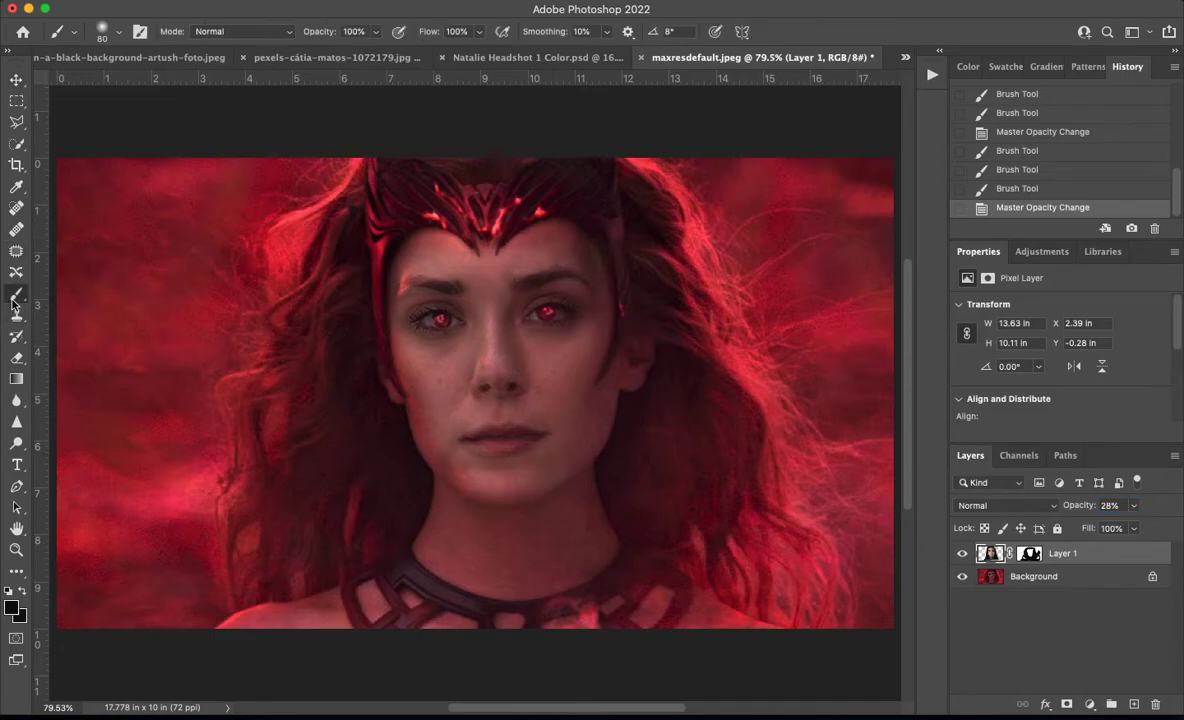
click(1031, 554)
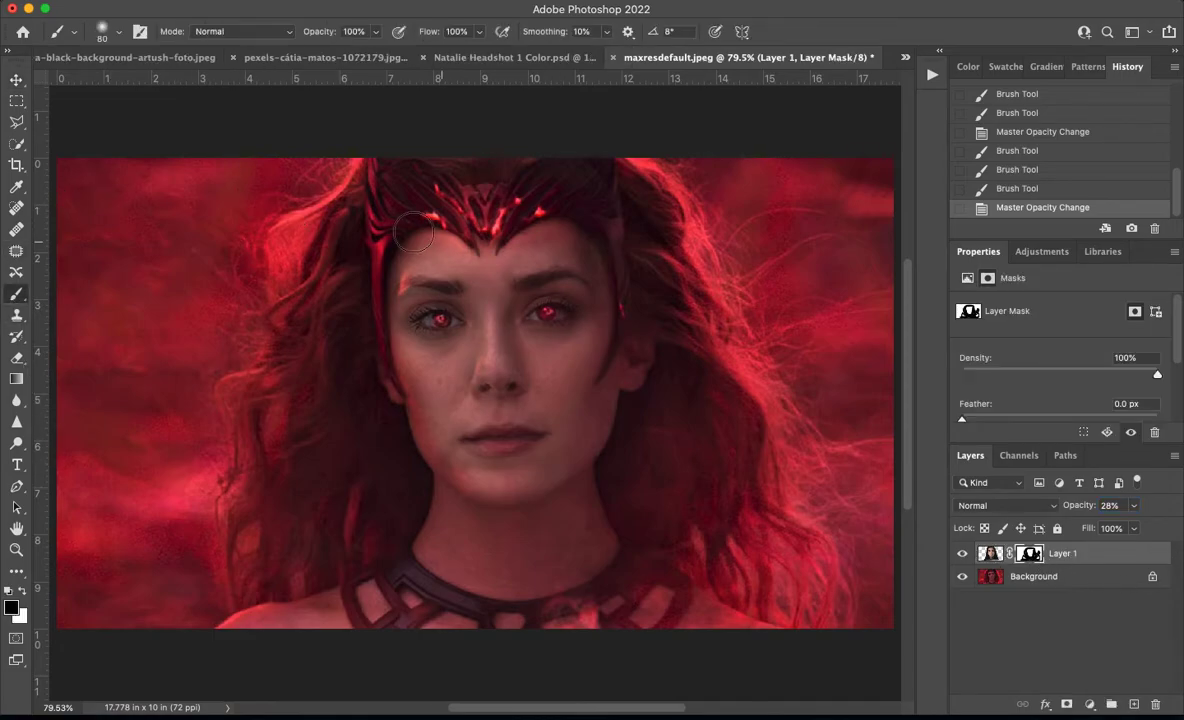
drag(378, 36, 297, 51)
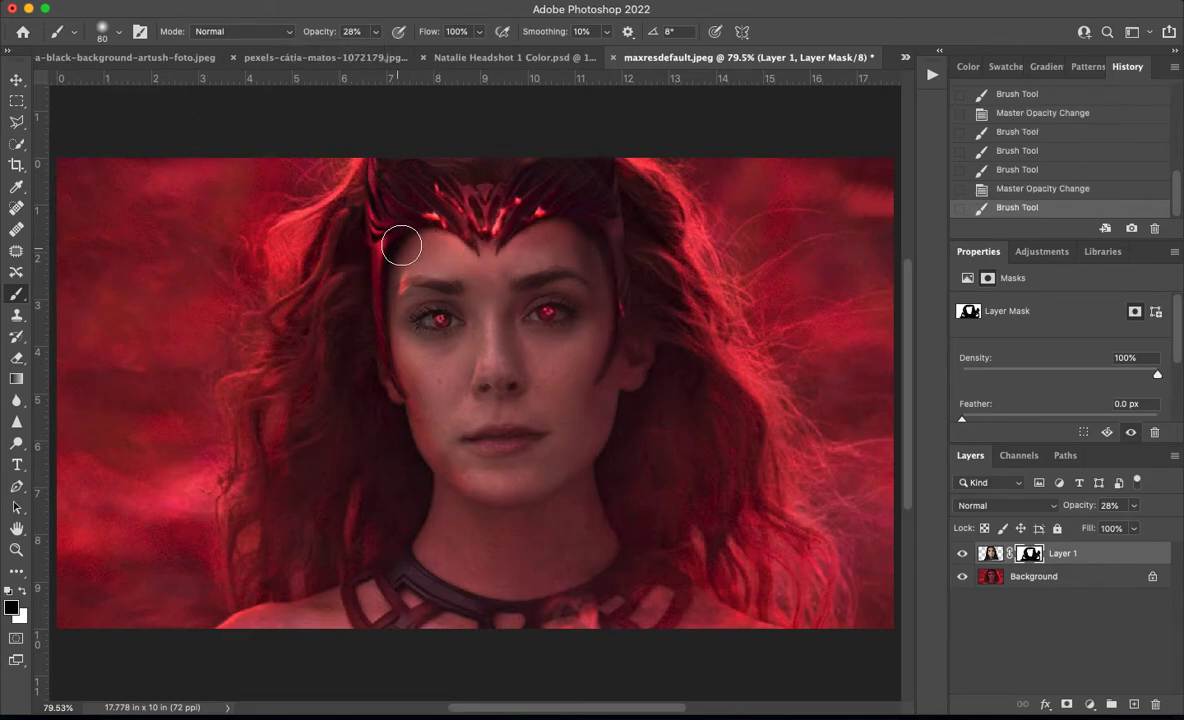
mouse_move(383, 391)
mouse_down()
mouse_move(425, 387)
mouse_move(415, 375)
mouse_move(441, 432)
mouse_up()
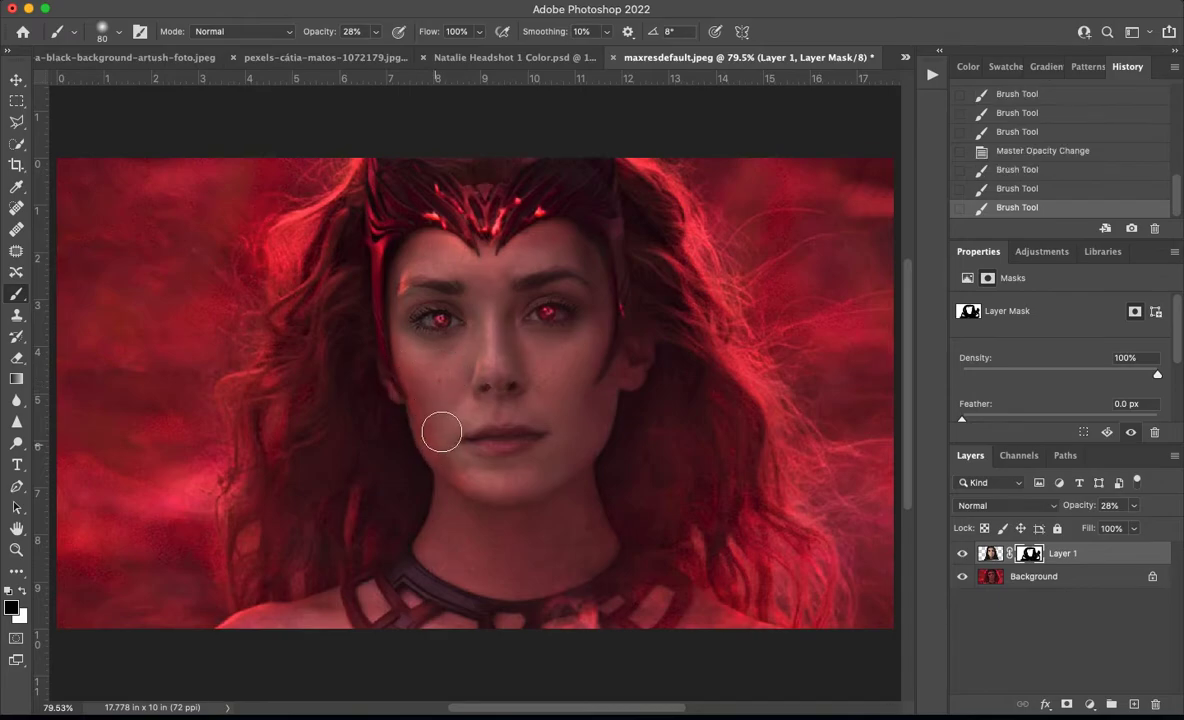
mouse_move(516, 435)
mouse_down()
mouse_move(430, 445)
mouse_move(542, 416)
mouse_move(570, 362)
mouse_move(602, 375)
mouse_up()
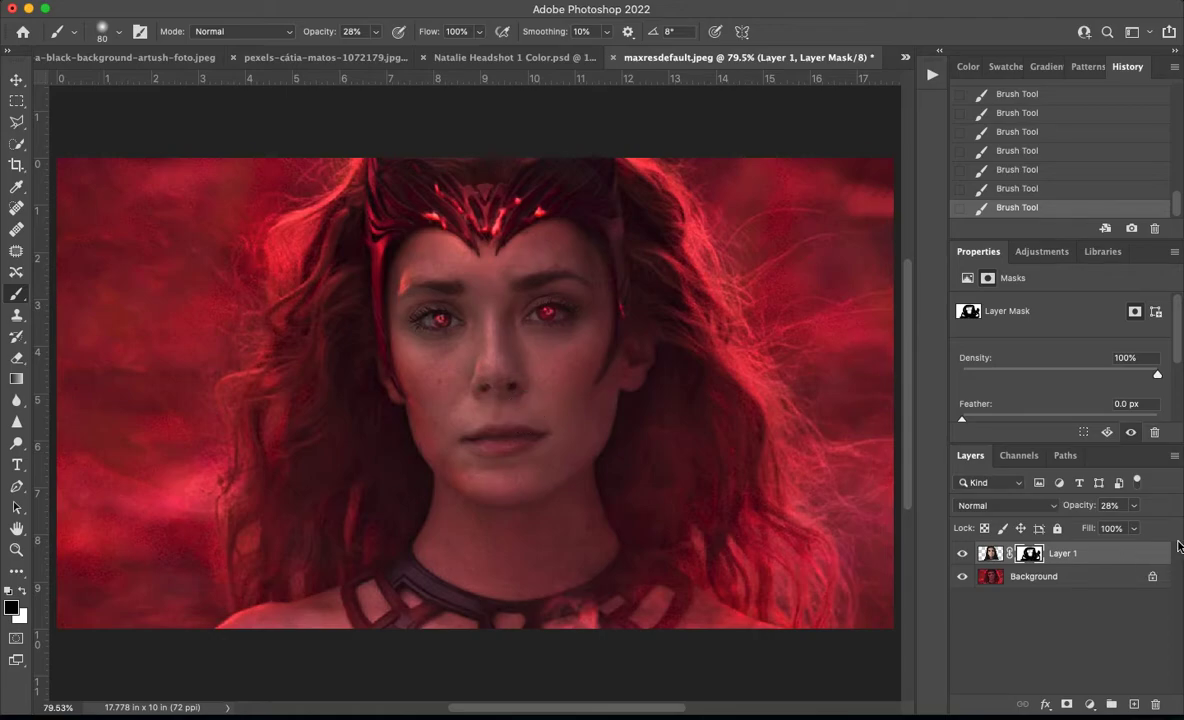
Raise Layer 1 to full opacity, ease it back to 68%, and blend near the right eye
click(1133, 505)
drag(1114, 526, 1142, 527)
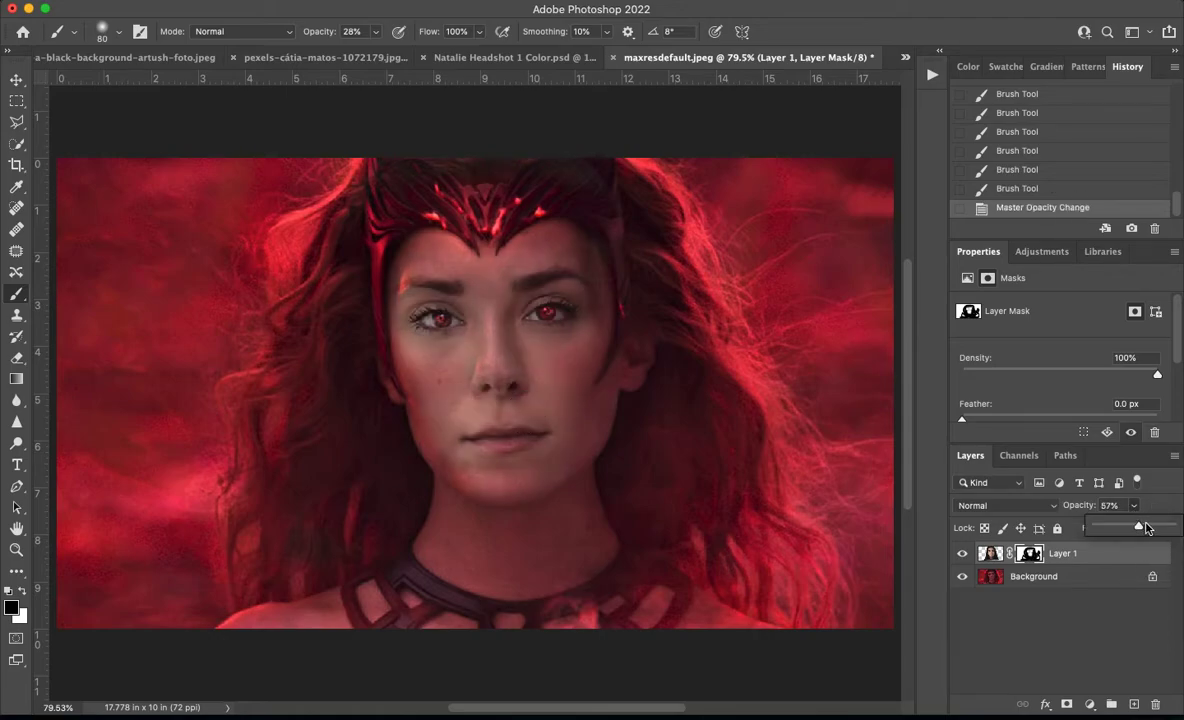
mouse_move(1140, 528)
mouse_down()
mouse_move(1174, 533)
mouse_move(1149, 533)
mouse_up()
mouse_move(617, 250)
mouse_down()
mouse_move(575, 298)
mouse_move(567, 286)
mouse_up()
drag(567, 286, 549, 240)
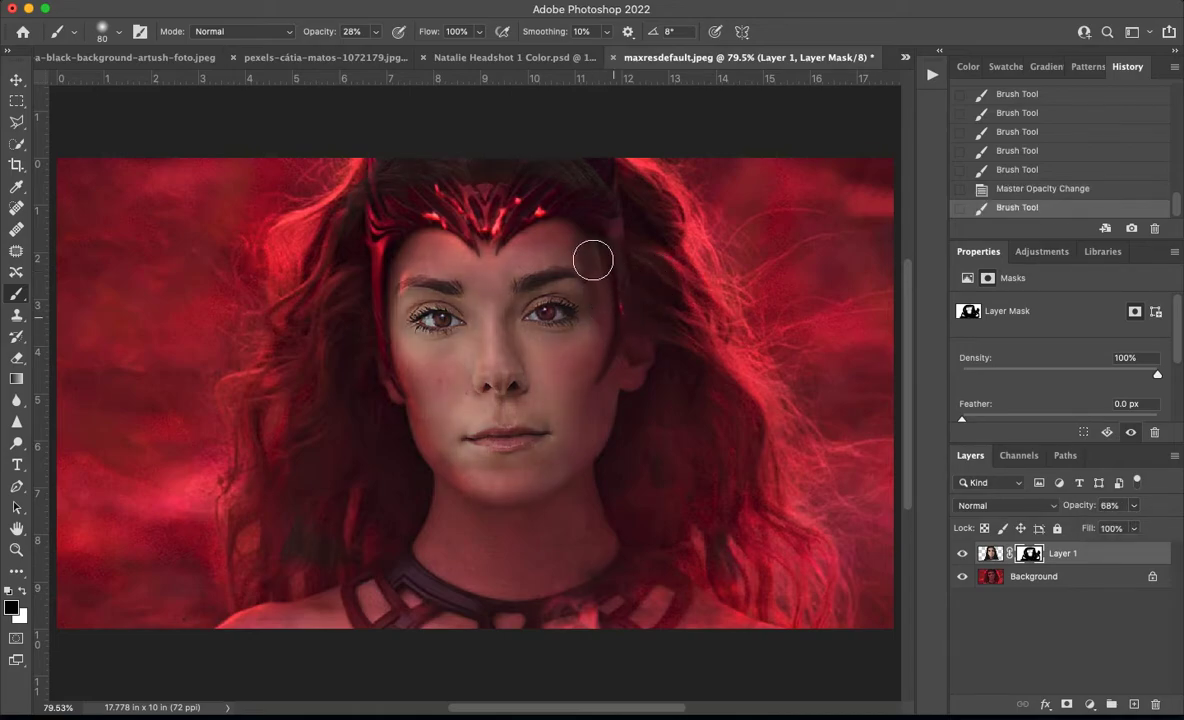
Blend the lower face edge at 25% brush opacity, switch to white, and toggle the layer to compare
click(376, 31)
drag(350, 50, 362, 50)
mouse_move(594, 251)
mouse_down()
mouse_move(612, 316)
mouse_move(599, 257)
mouse_move(614, 278)
mouse_move(618, 320)
mouse_up()
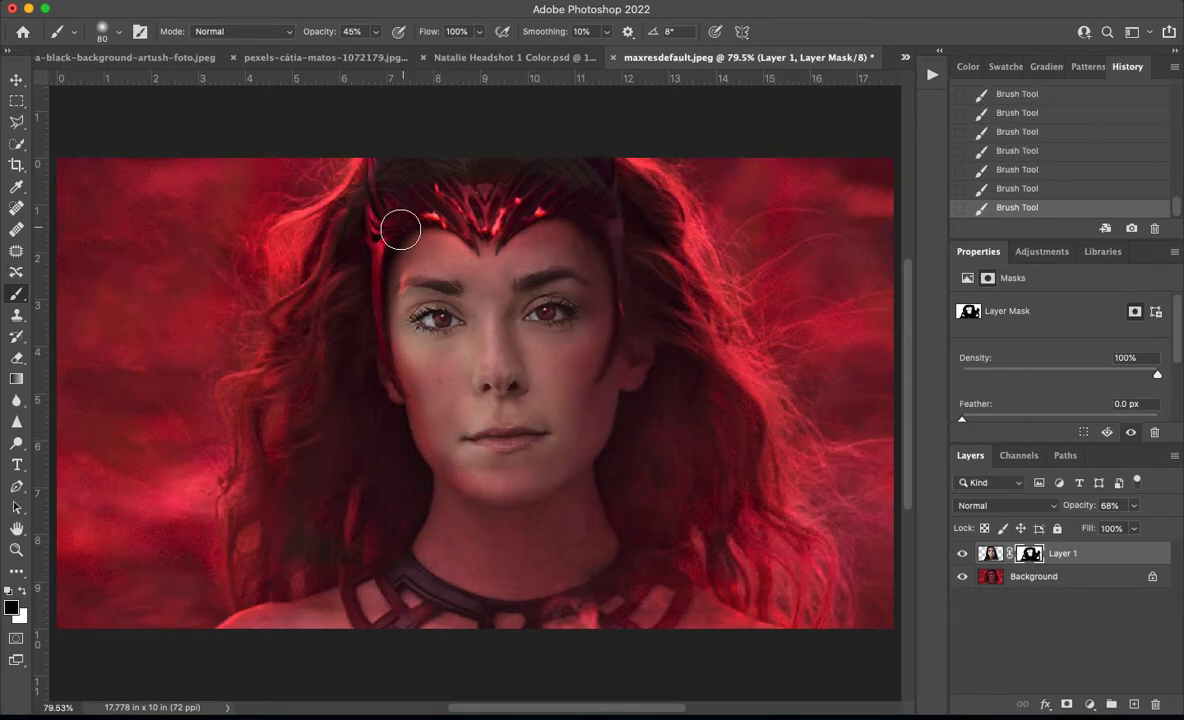
key(ctrl+z)
click(376, 31)
drag(376, 50, 361, 50)
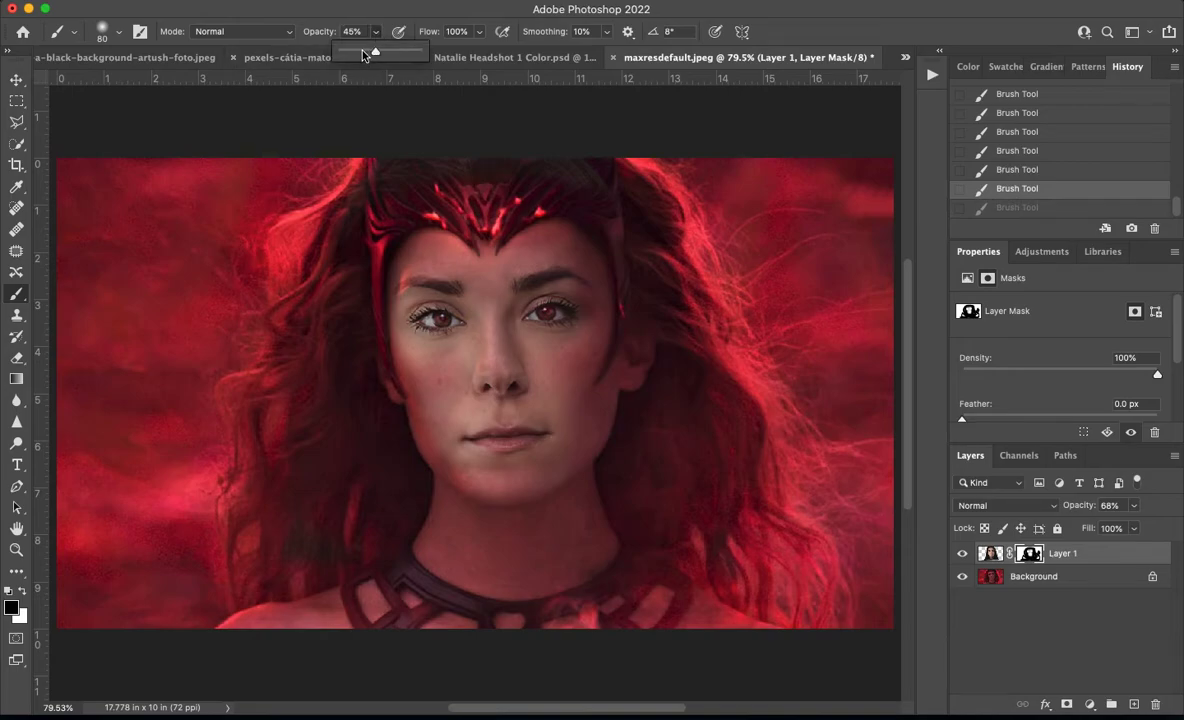
click(449, 271)
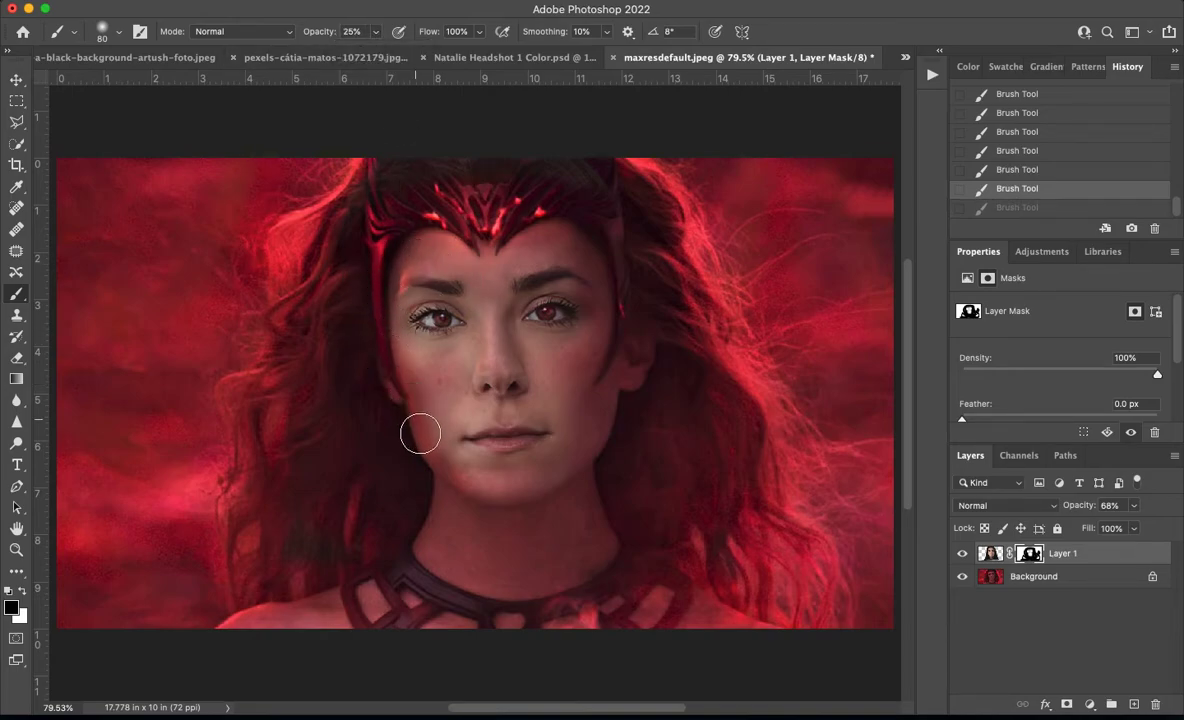
mouse_move(420, 433)
mouse_down()
mouse_move(462, 470)
mouse_move(566, 478)
mouse_up()
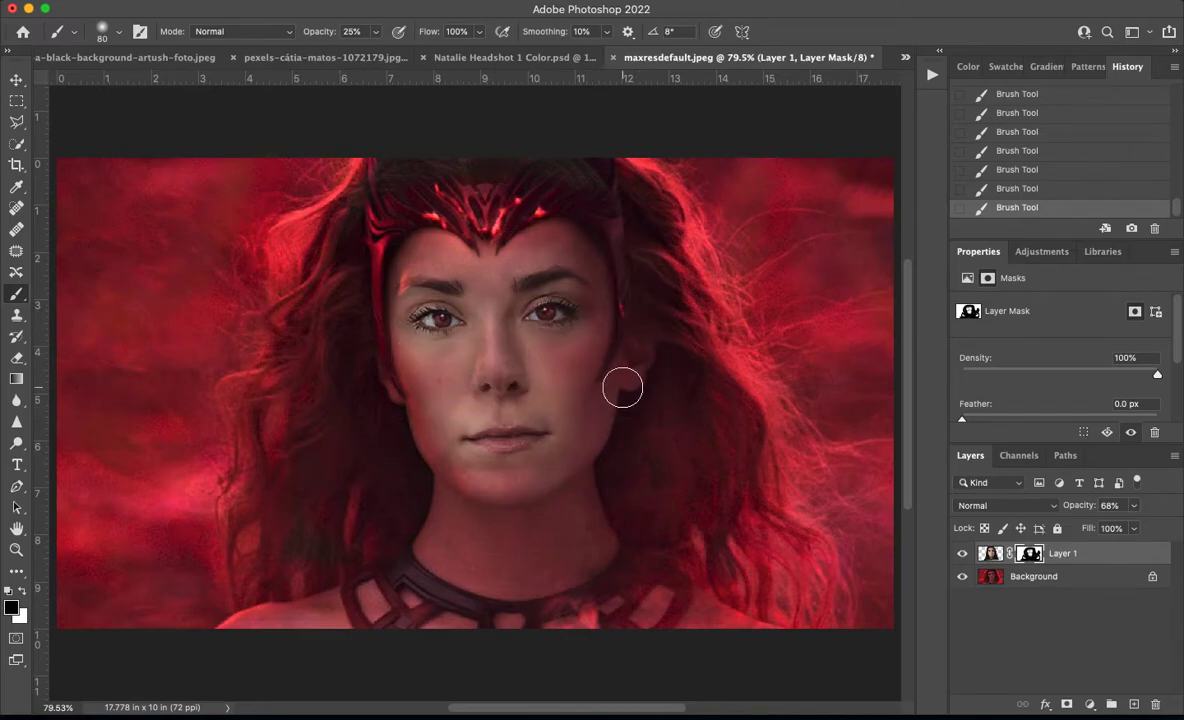
key(x)
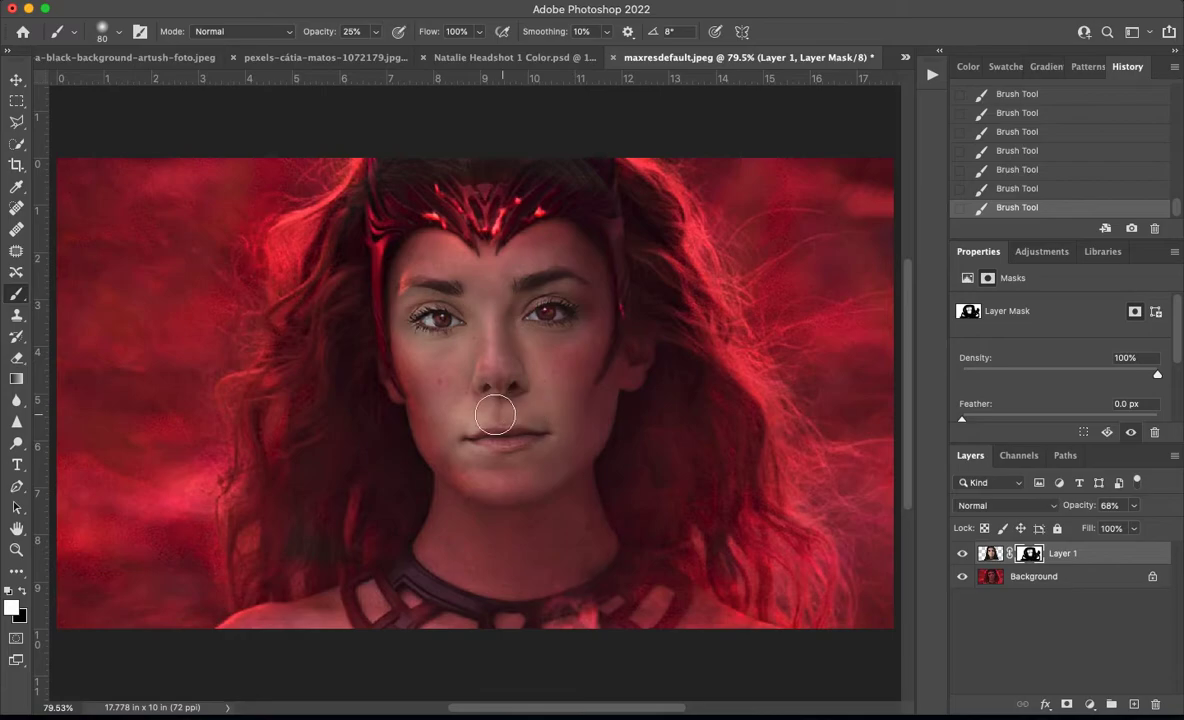
click(959, 558)
click(959, 558)
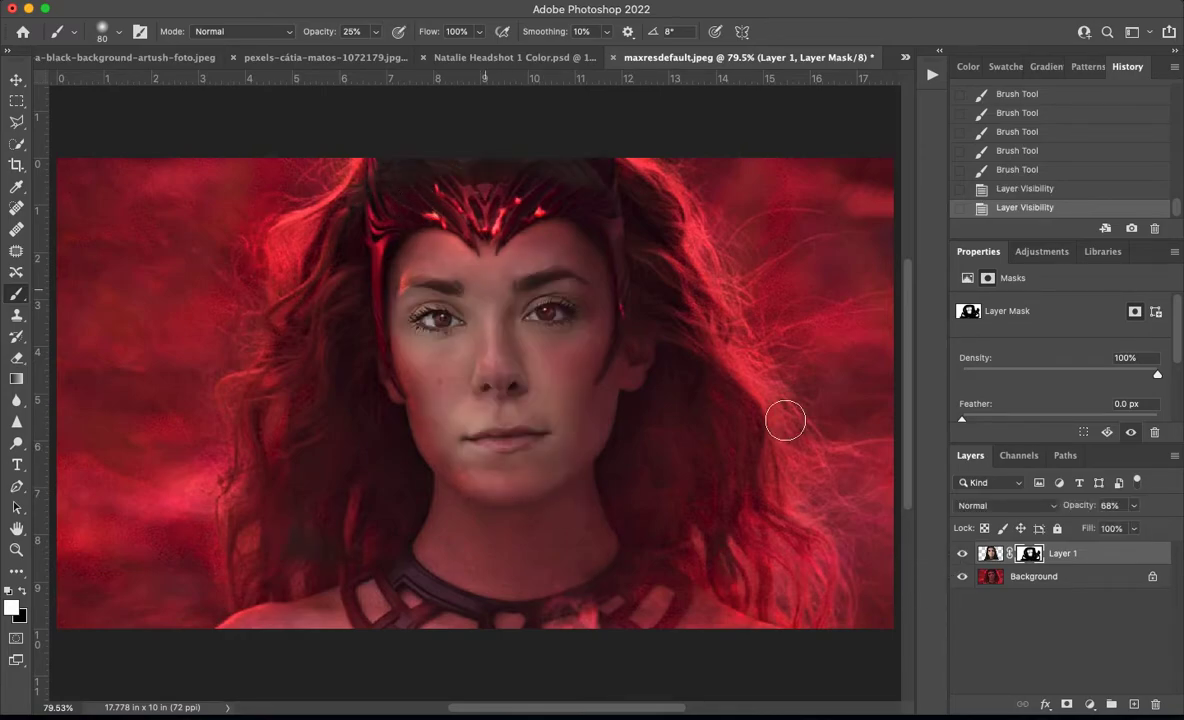
Restore the face layer to full opacity and set the brush to size 35 at 100% opacity
drag(1137, 530, 1158, 526)
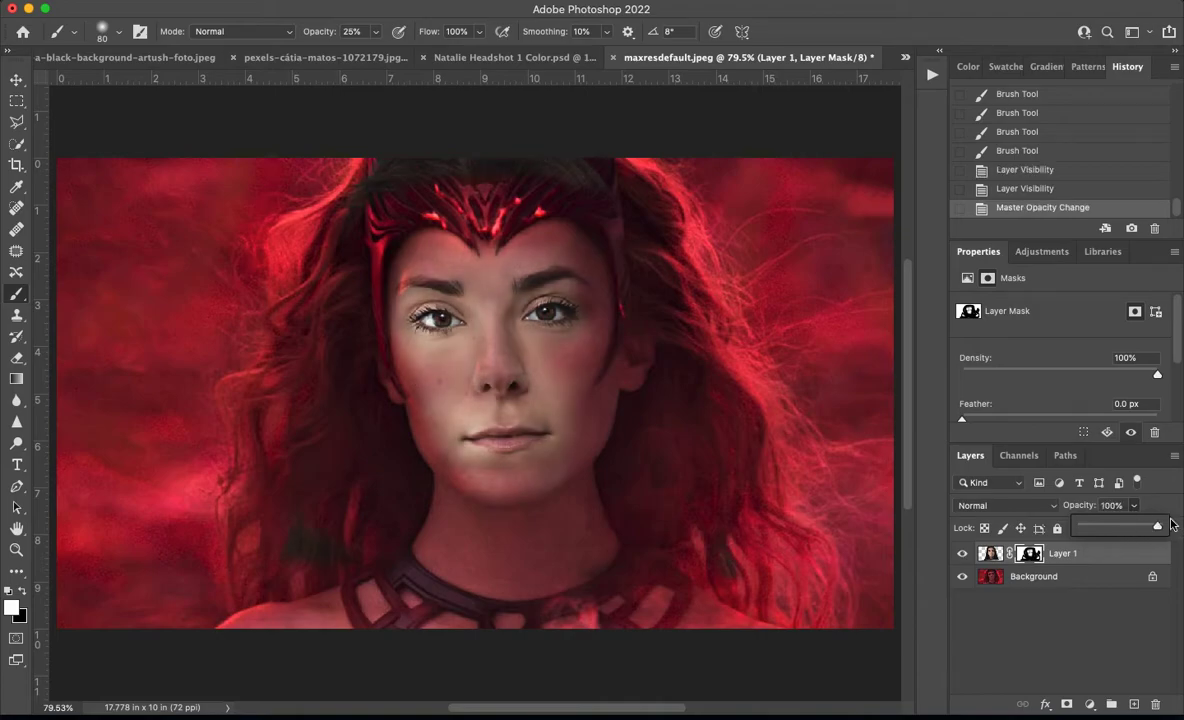
key(bracketleft)
key(bracketleft)
key(bracketleft)
key(bracketleft)
key(bracketleft)
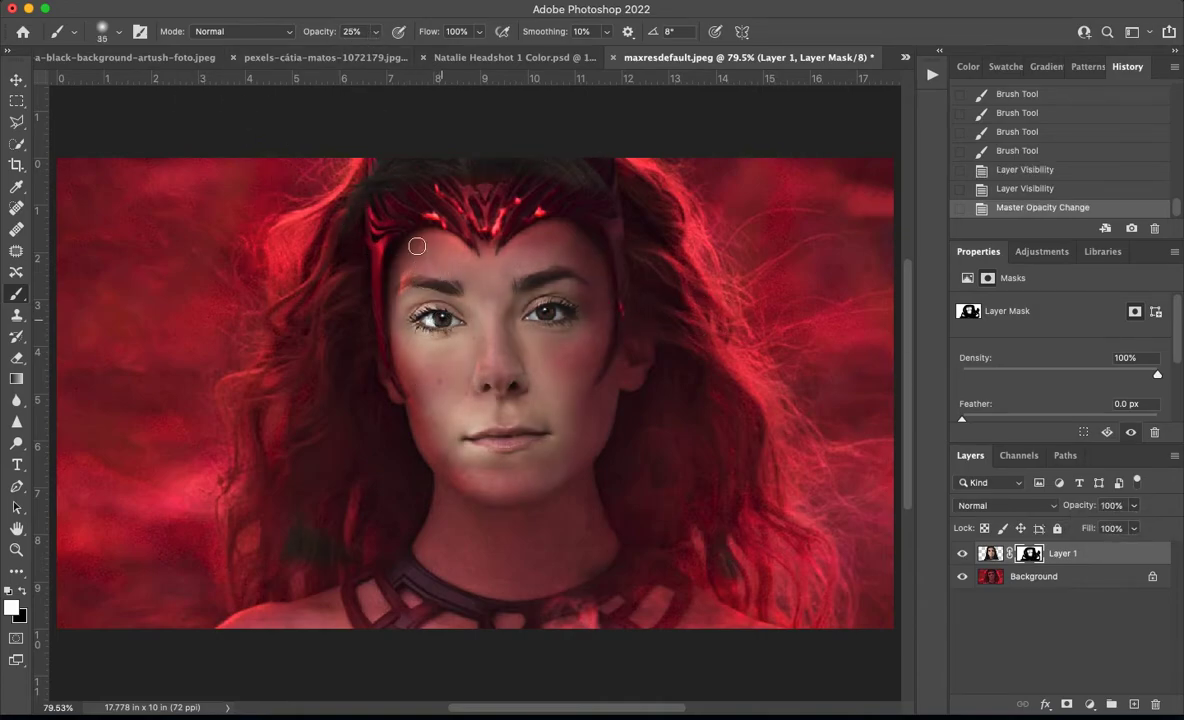
click(375, 31)
drag(367, 51, 477, 68)
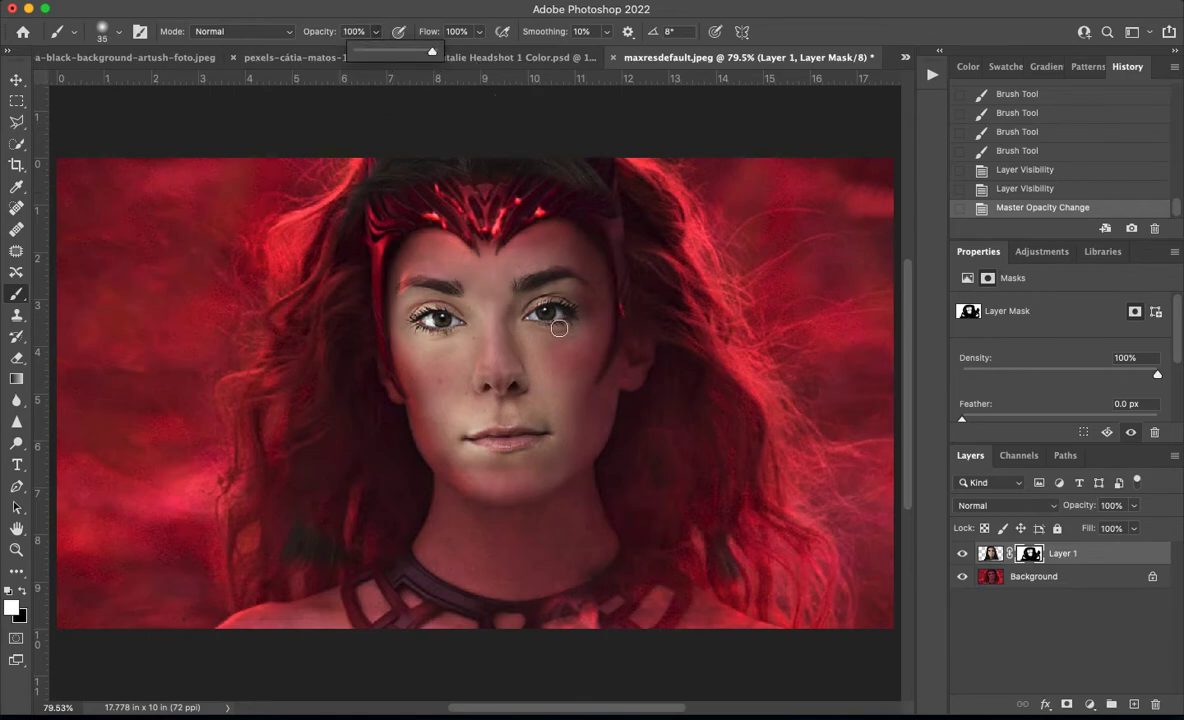
Paint white on the mask around the brows and black over both irises, then select Layer 1
click(505, 288)
click(512, 292)
click(520, 295)
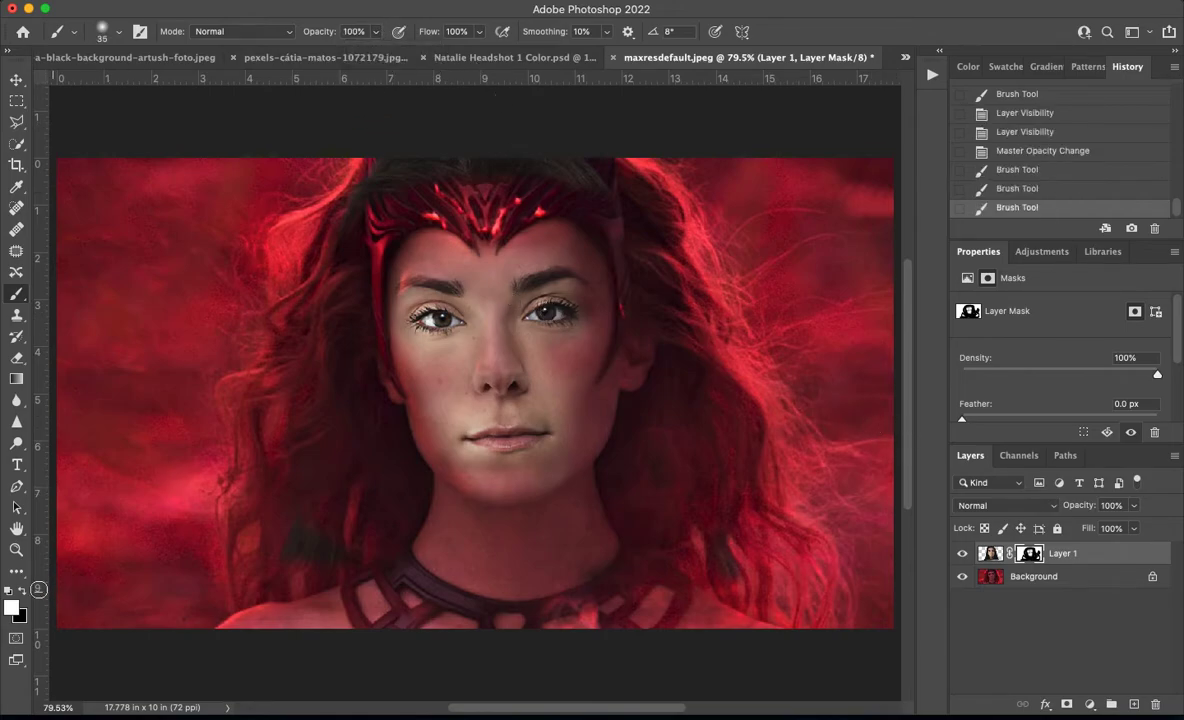
click(24, 592)
click(550, 322)
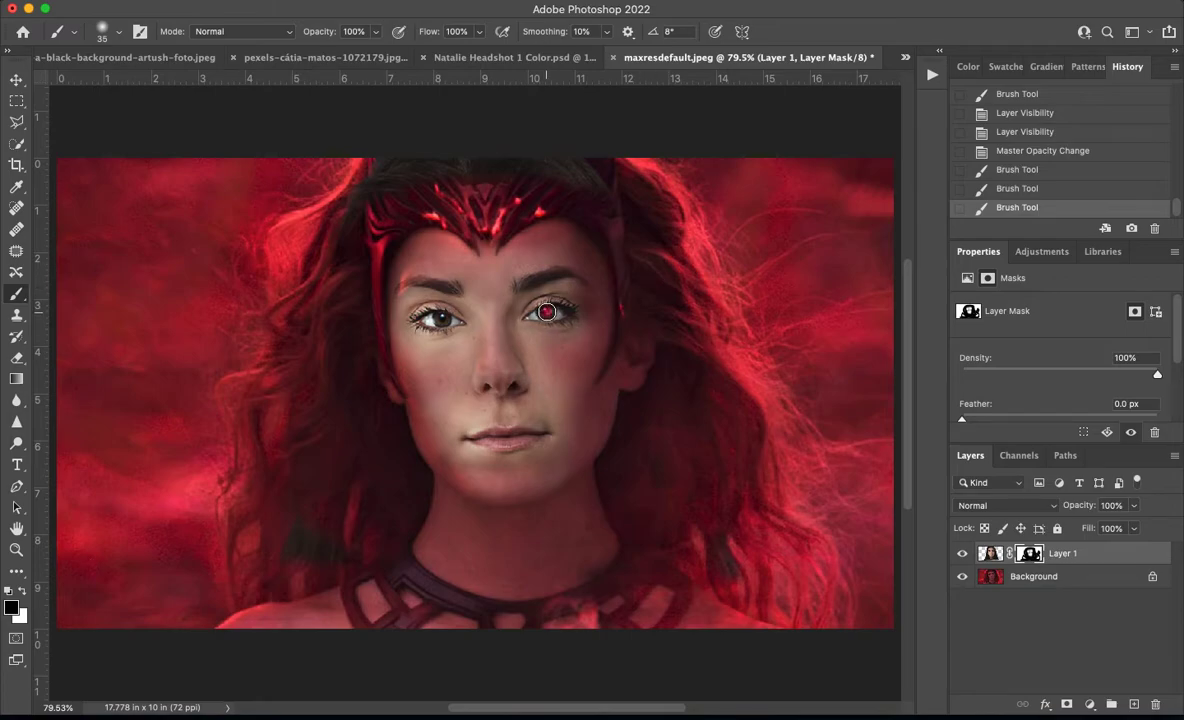
click(438, 318)
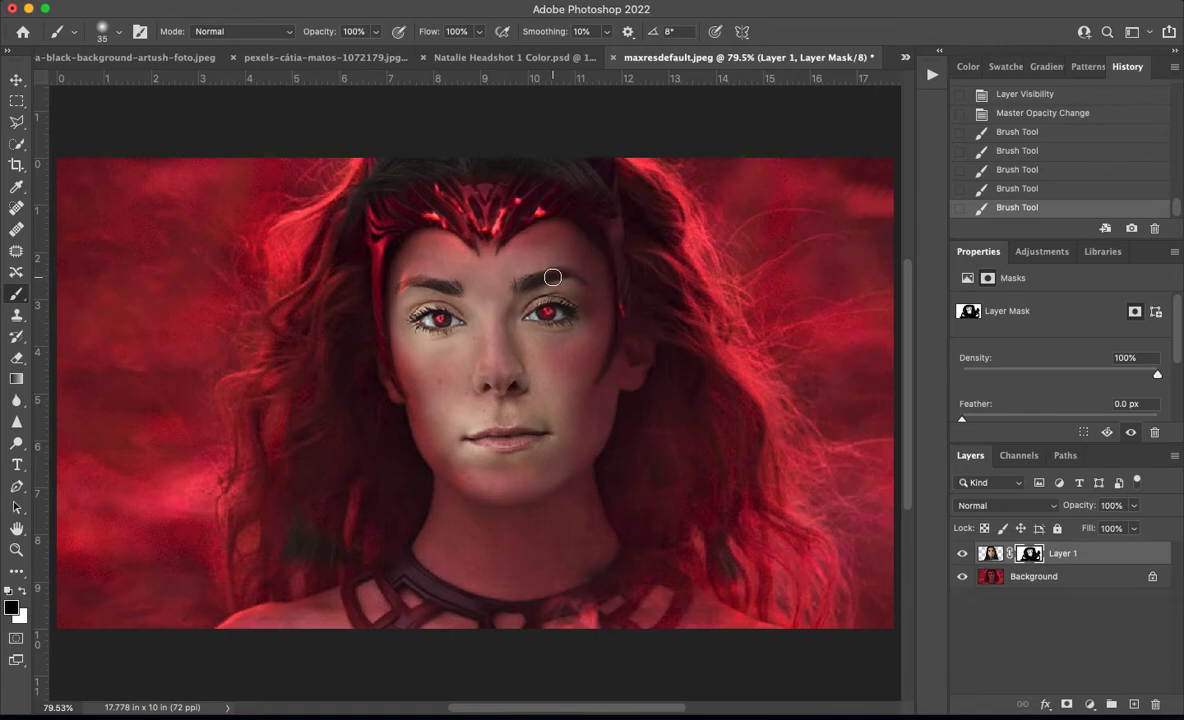
click(1074, 577)
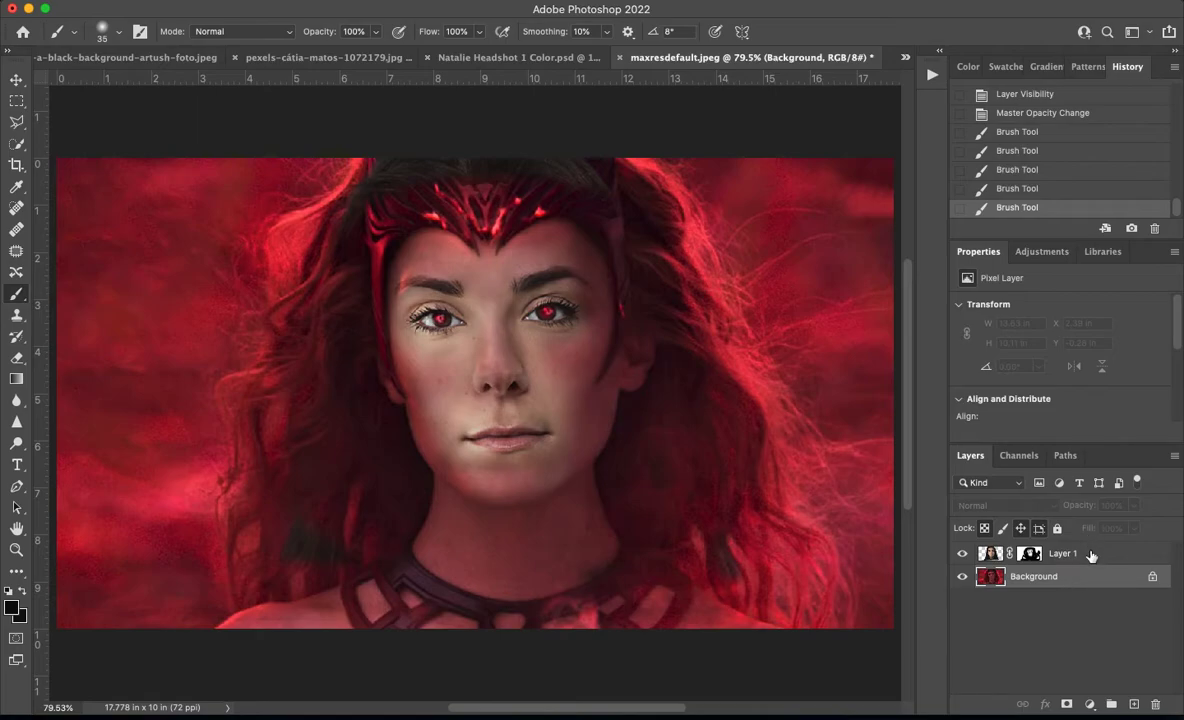
click(1091, 556)
Duplicate the Background, move the copy above Layer 1 and set it to Color blend mode
click(1108, 586)
key(ctrl+j)
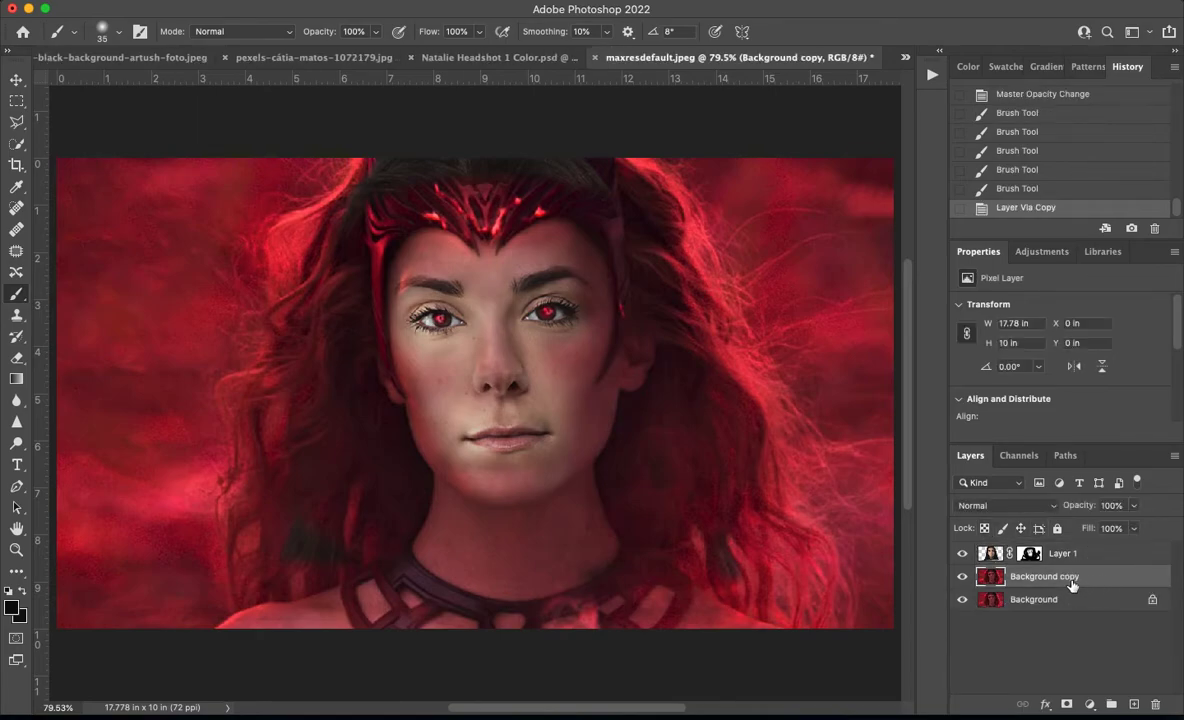
drag(1070, 563, 1068, 556)
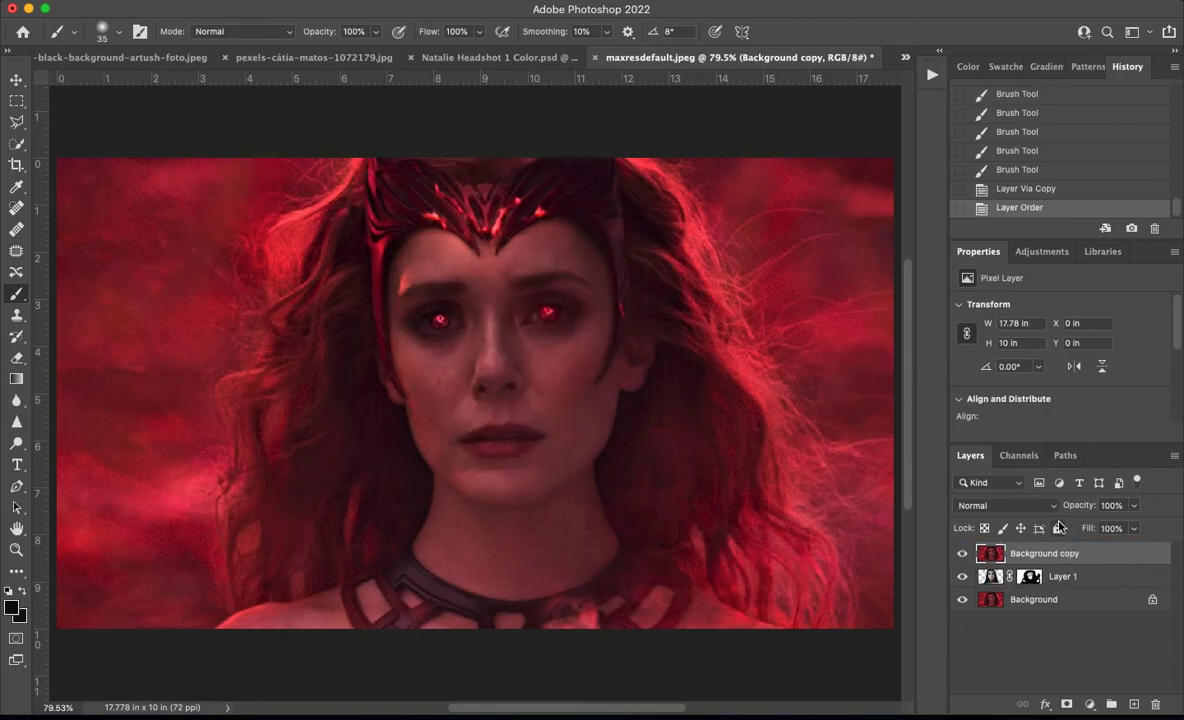
click(1005, 505)
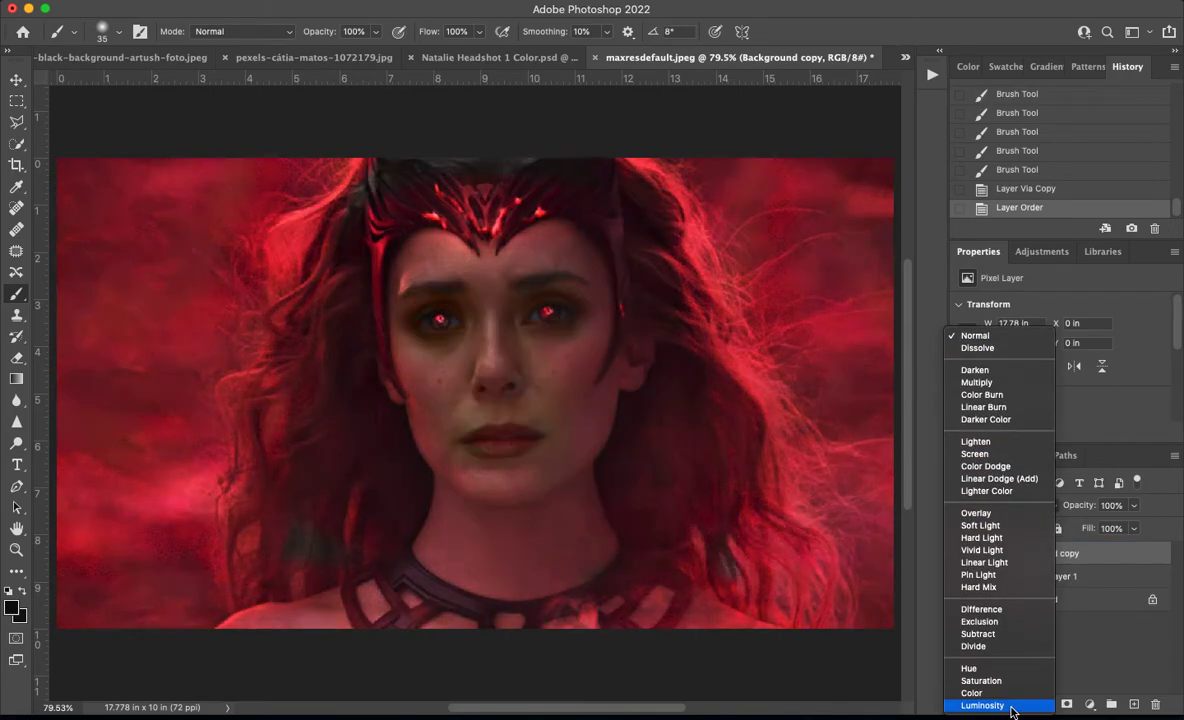
click(1035, 692)
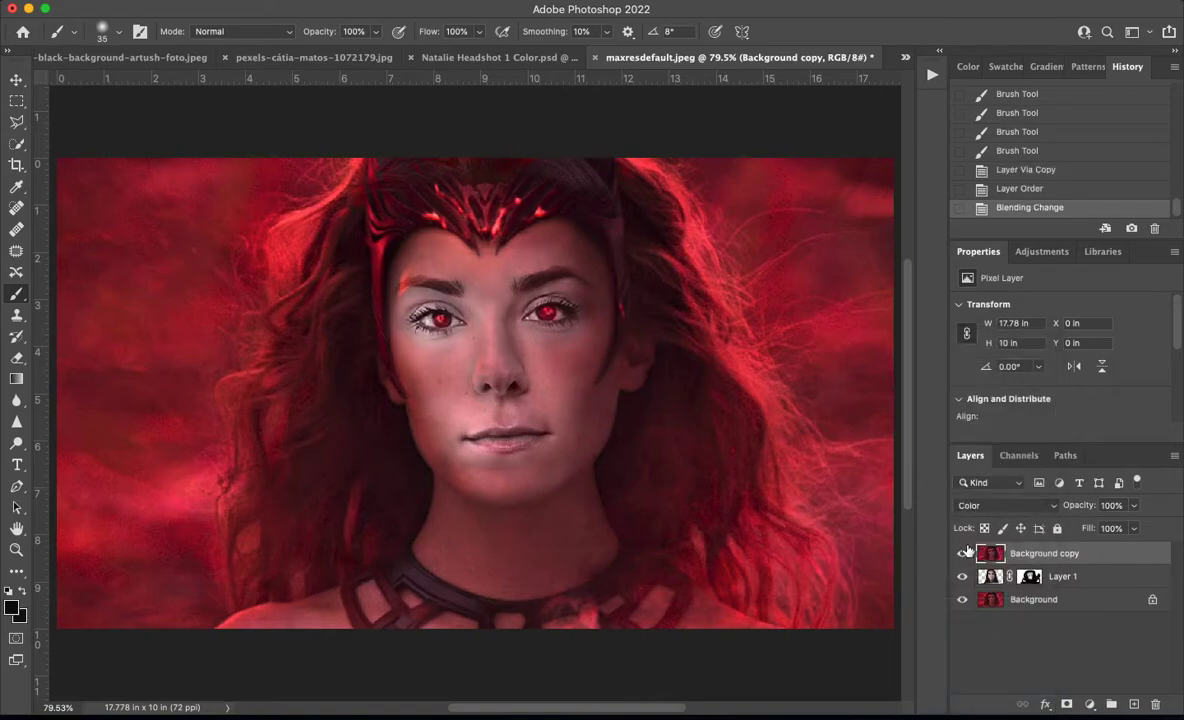
Compare the red tint by toggling layers, then view Layer 1's mask as a red overlay
click(963, 553)
click(963, 553)
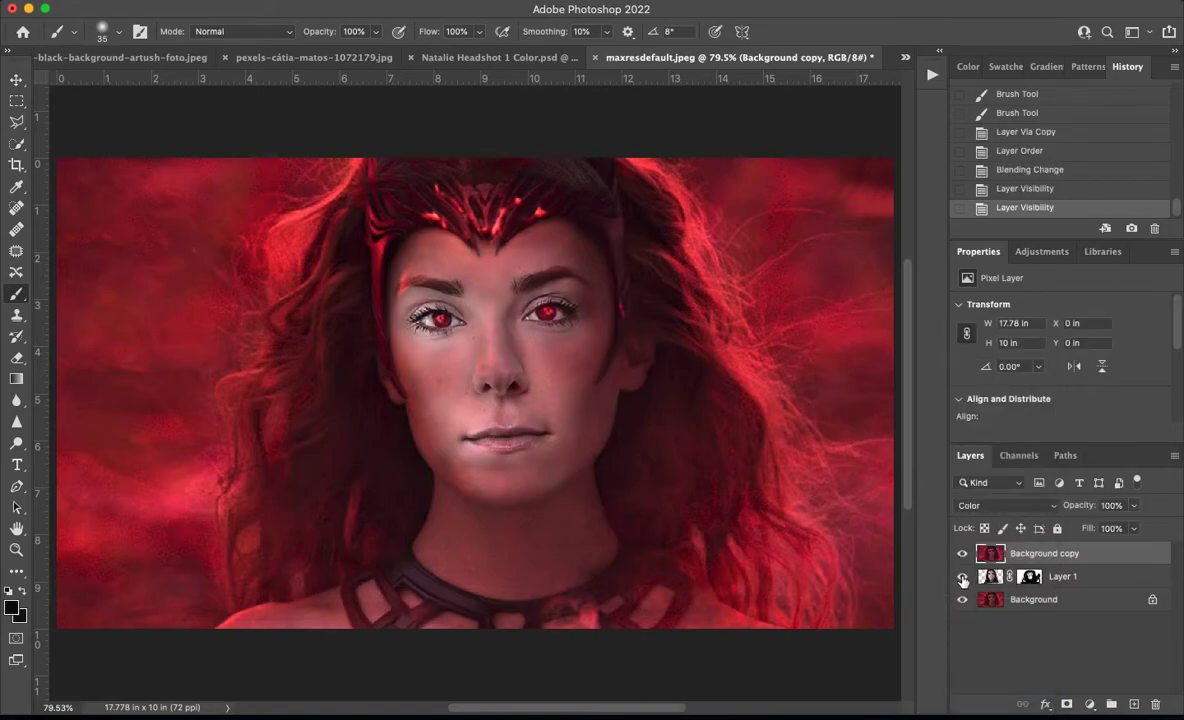
click(963, 577)
click(963, 577)
click(963, 577)
click(963, 577)
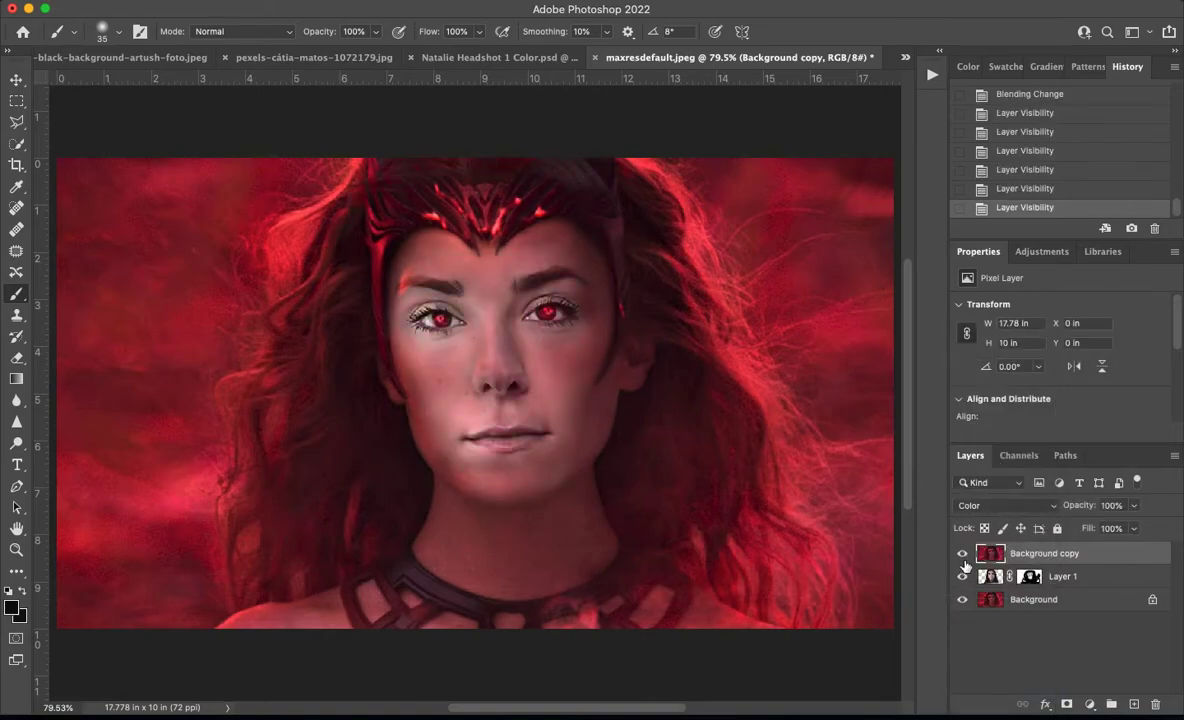
click(1030, 576)
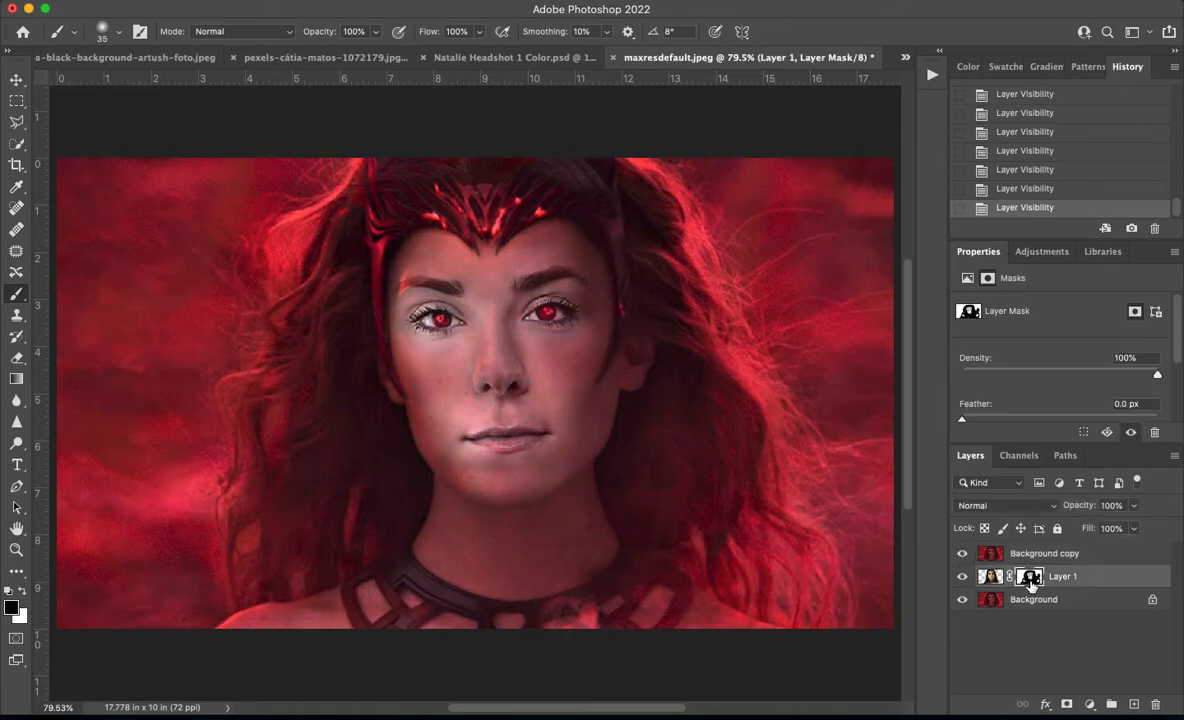
key(x)
key(backslash)
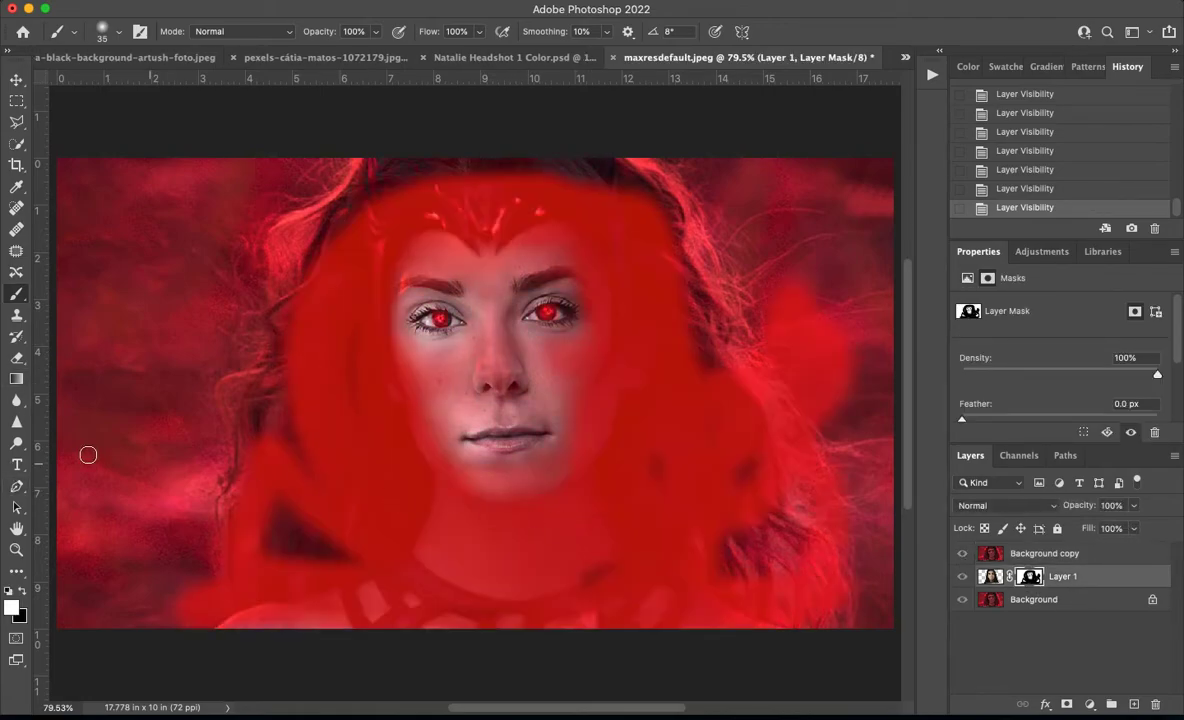
With a larger black brush, mask the headshot off the dark hair on Layer 1
click(23, 590)
key(backslash)
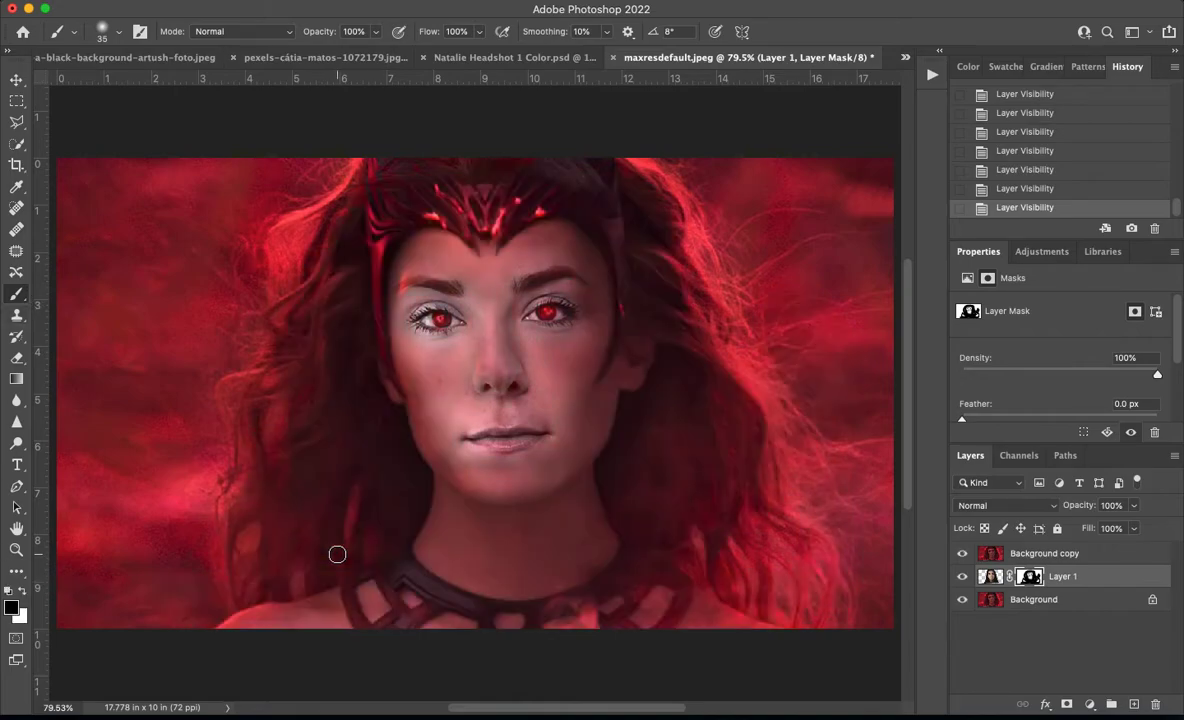
key(backslash)
key(bracketright)
key(bracketright)
key(bracketright)
key(bracketright)
key(bracketright)
key(bracketright)
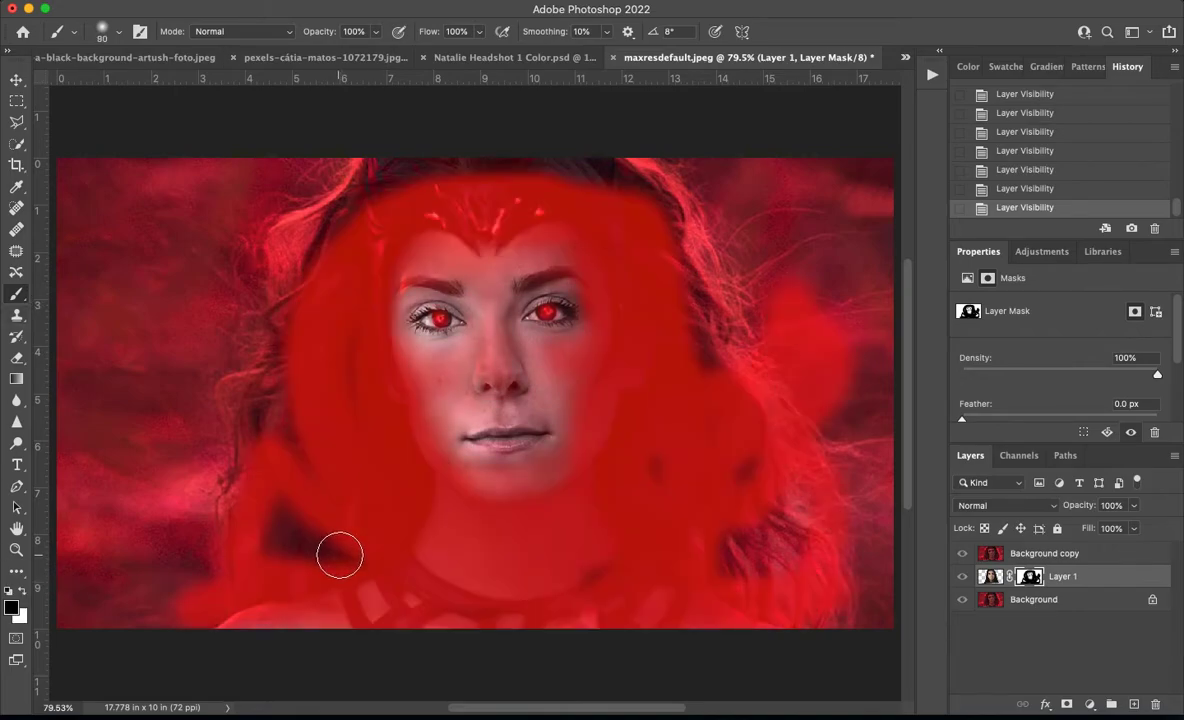
mouse_move(336, 553)
mouse_down()
mouse_move(236, 497)
mouse_move(278, 528)
mouse_move(272, 428)
mouse_move(334, 320)
mouse_up()
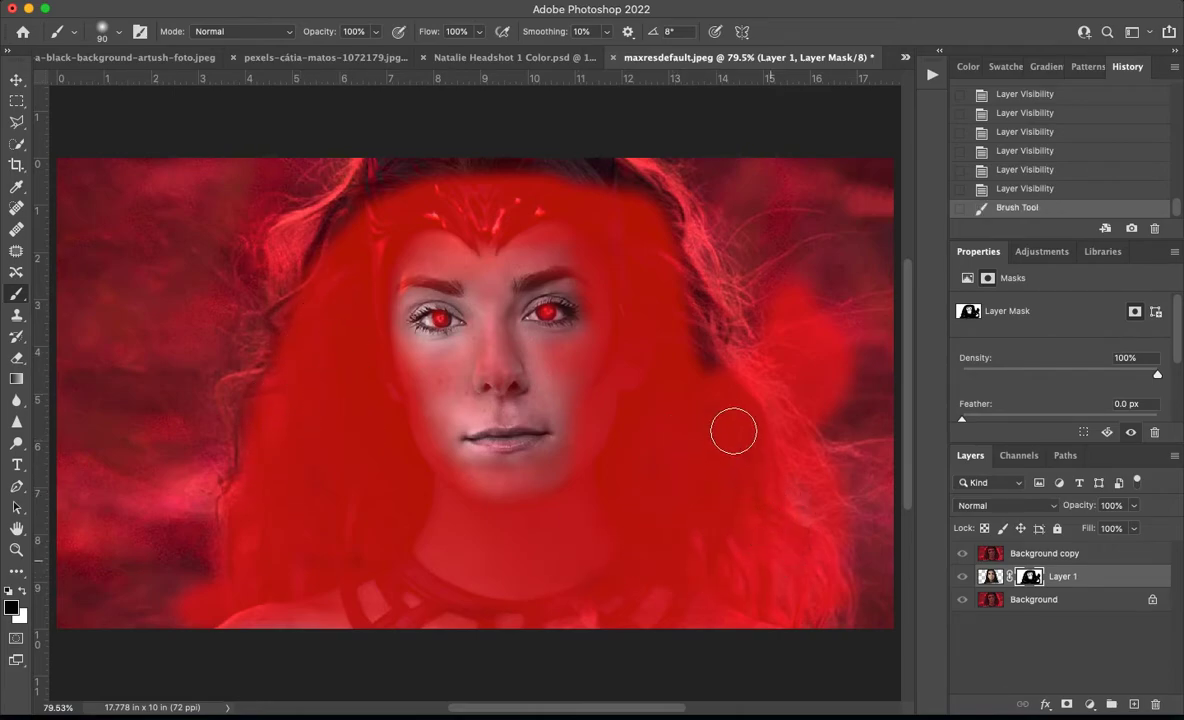
drag(376, 249, 316, 277)
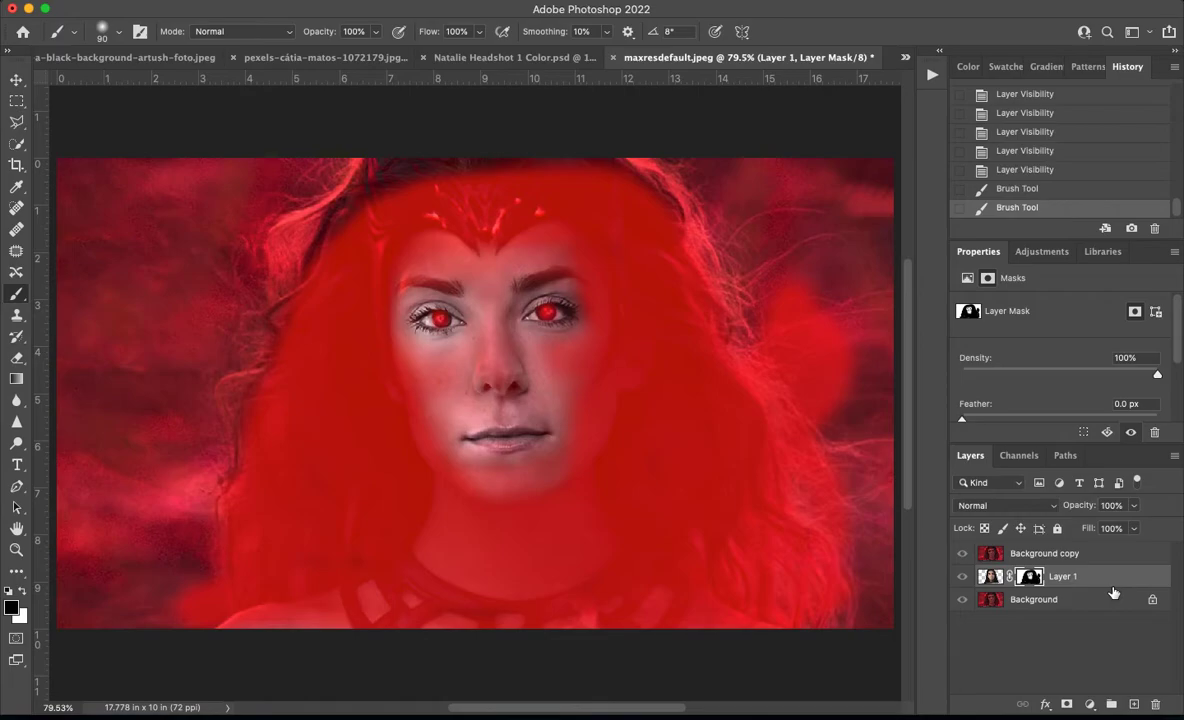
key(backslash)
Compare against Background copy, mask more hair at the top, then hide Background copy
click(962, 554)
click(962, 554)
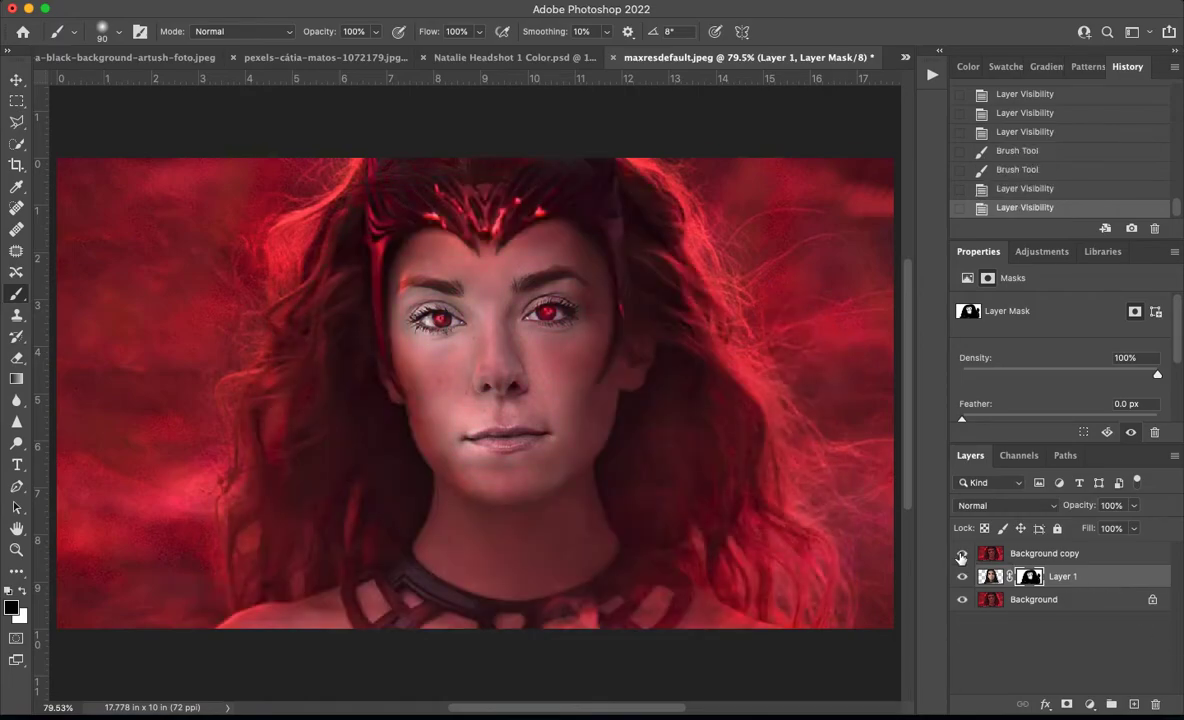
click(962, 554)
click(962, 554)
click(962, 554)
click(962, 554)
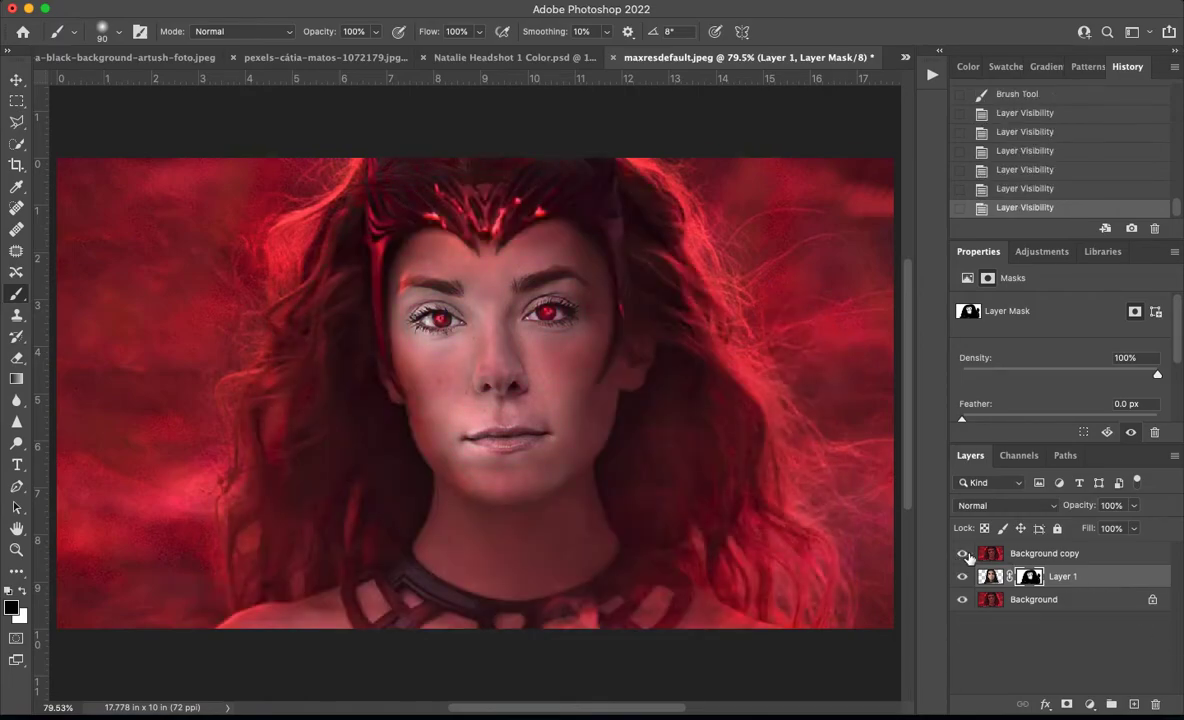
drag(391, 177, 420, 188)
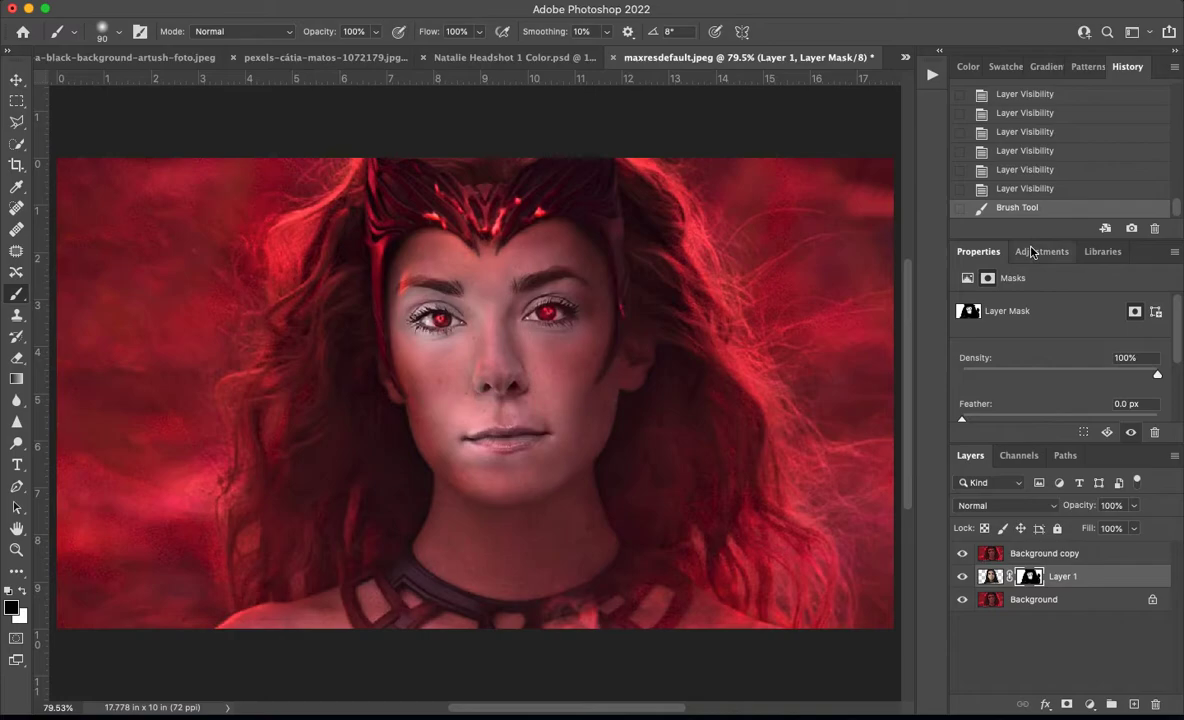
click(1045, 553)
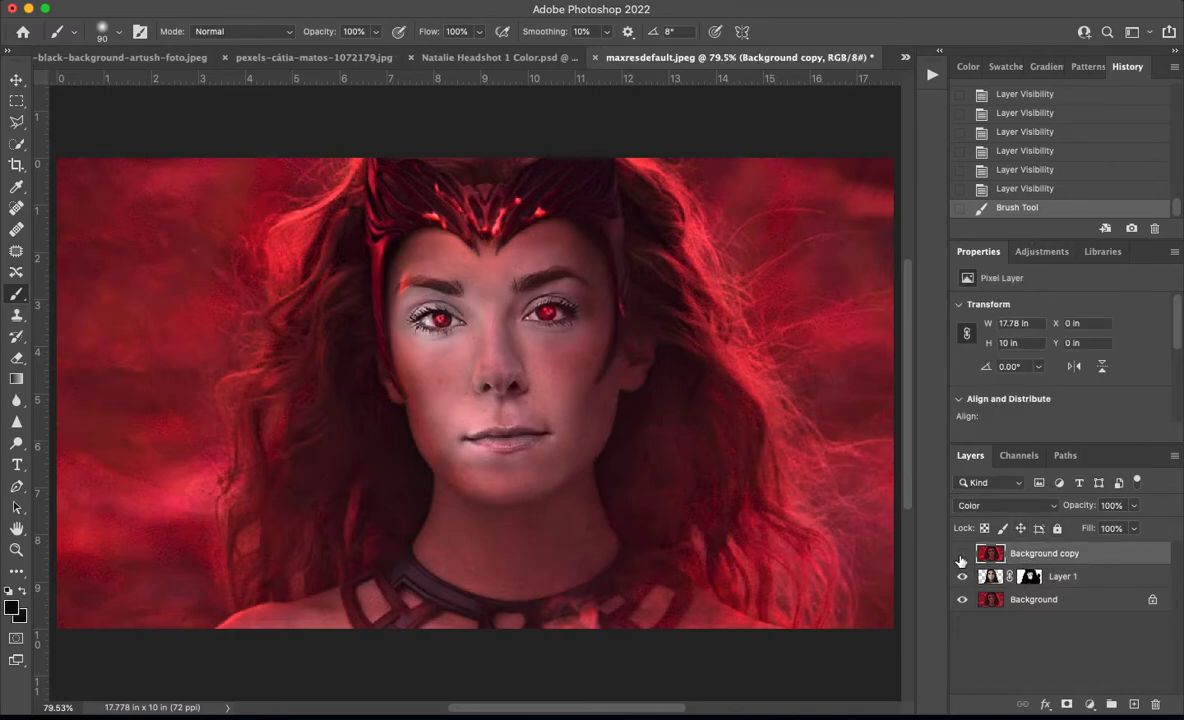
click(962, 554)
Add a new Layer 2 in Color blend mode and sample the dark red from the background
click(1135, 705)
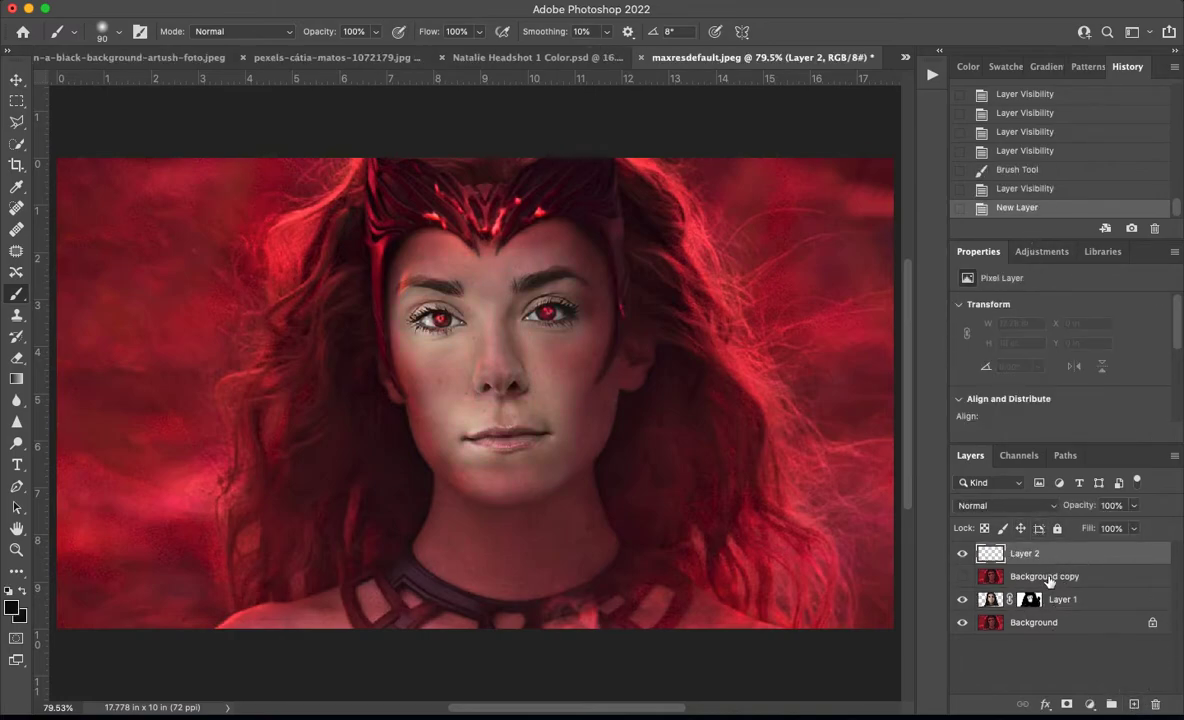
click(1005, 504)
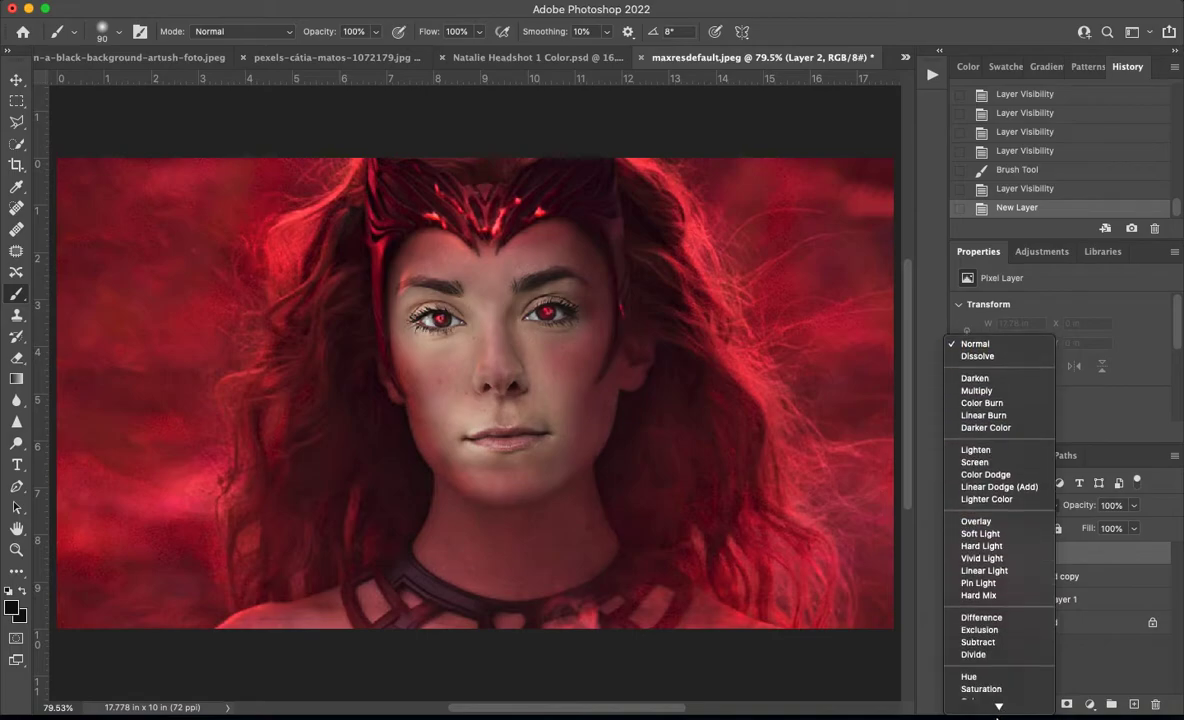
click(988, 693)
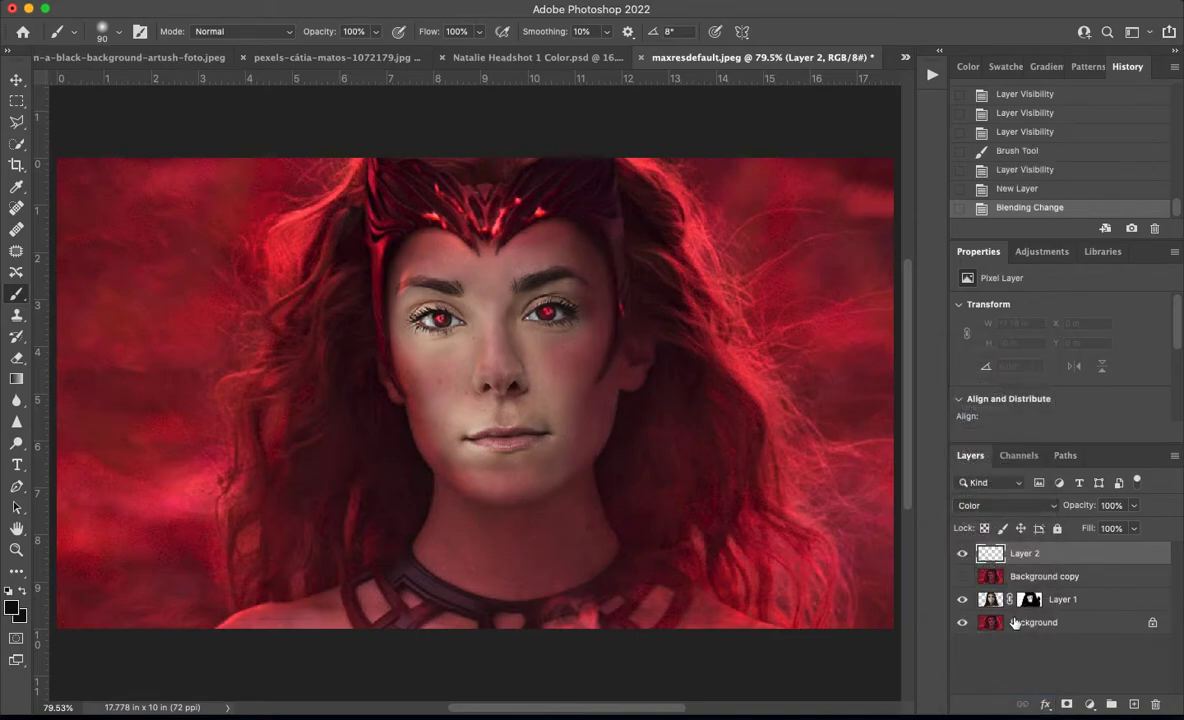
click(1015, 622)
click(17, 188)
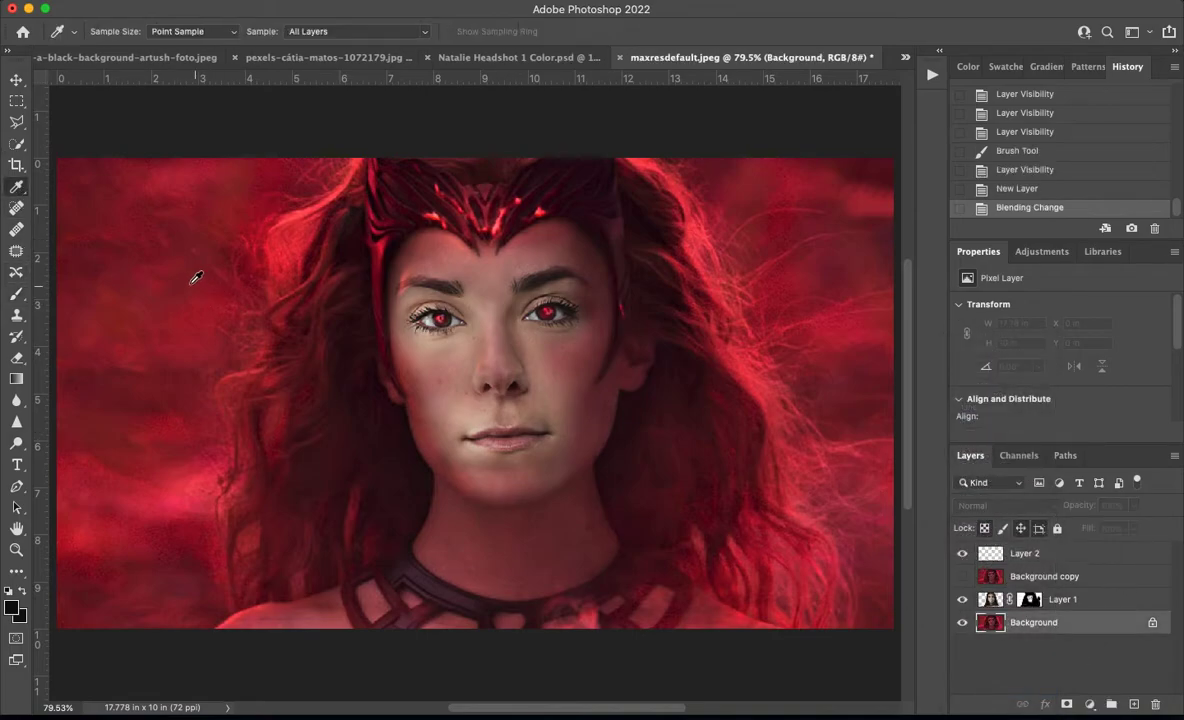
click(191, 283)
Undo a too-strong red stroke on Layer 2 and lower the brush opacity to 13%
click(1040, 553)
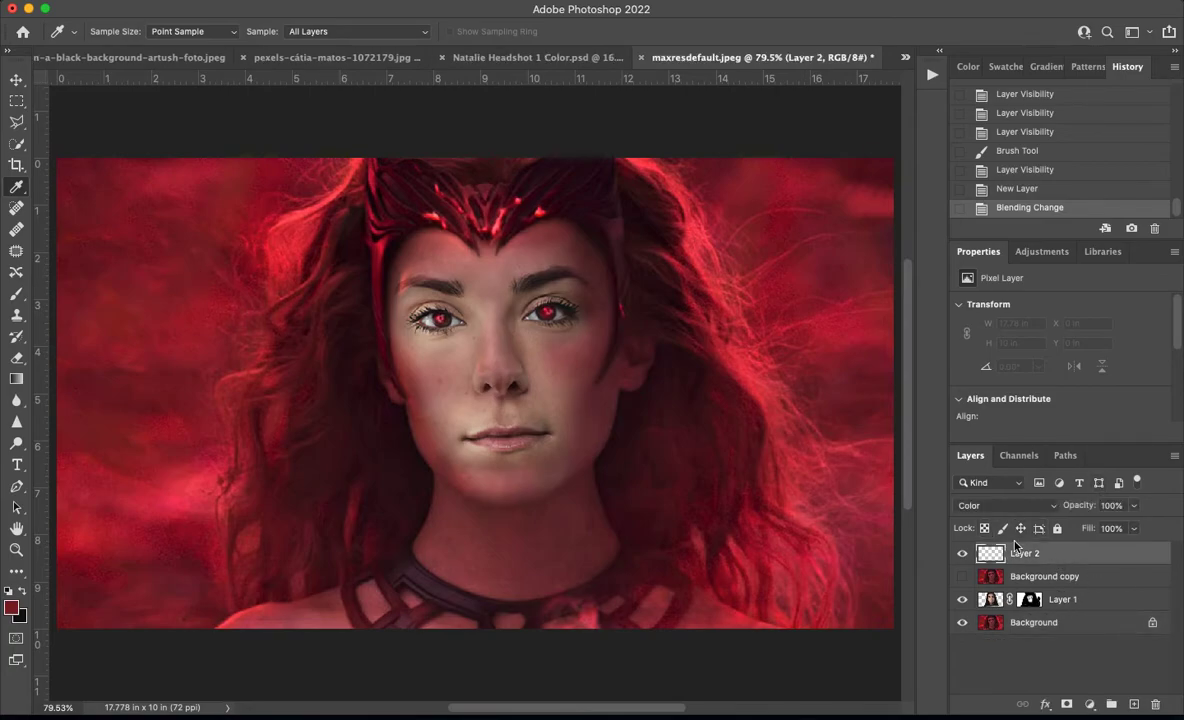
click(16, 294)
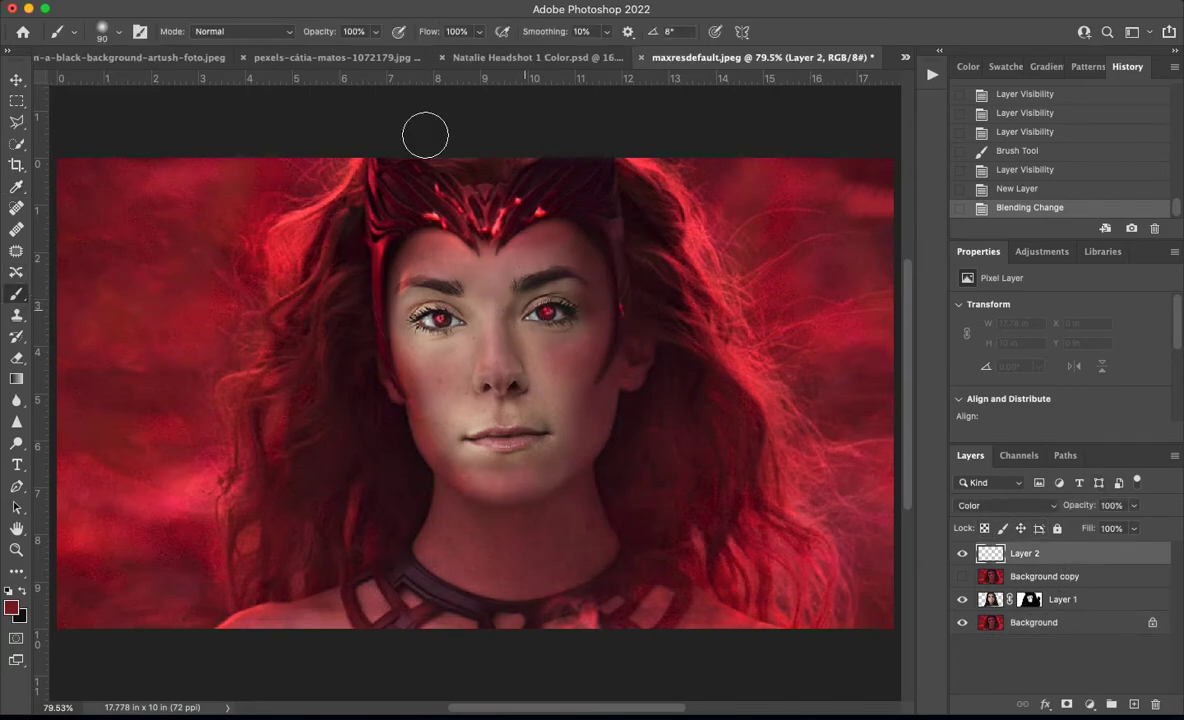
mouse_move(508, 288)
mouse_down()
mouse_move(385, 315)
mouse_move(461, 306)
mouse_up()
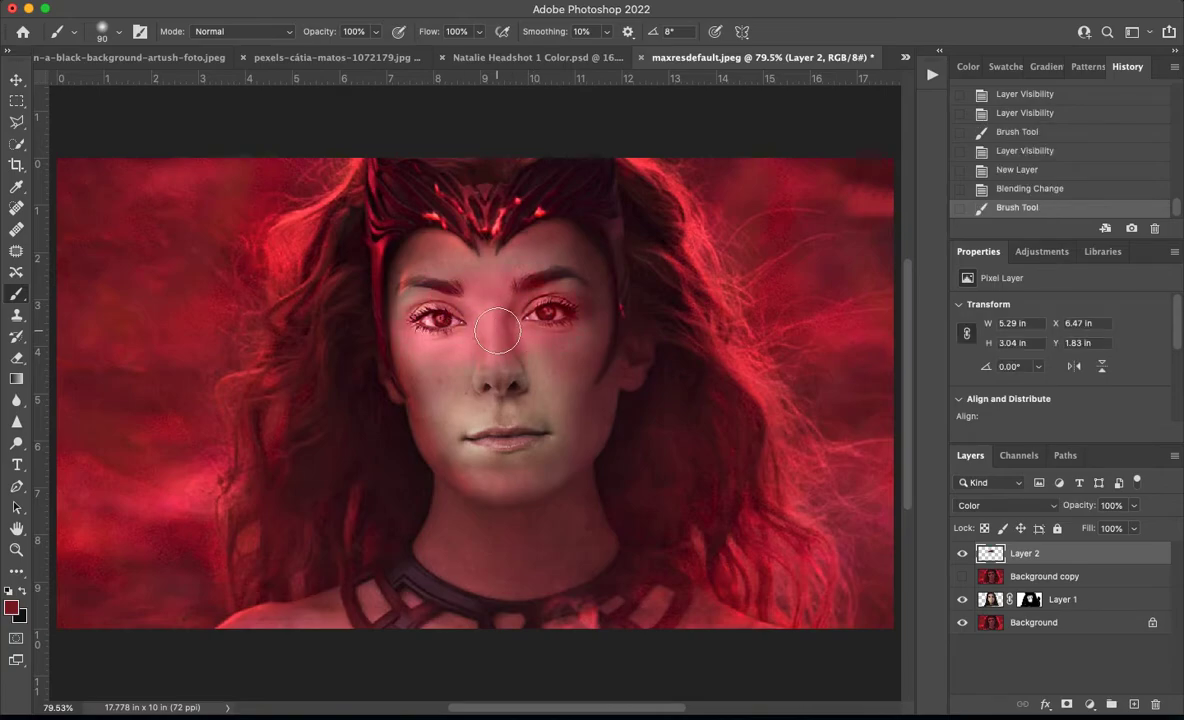
key(super+z)
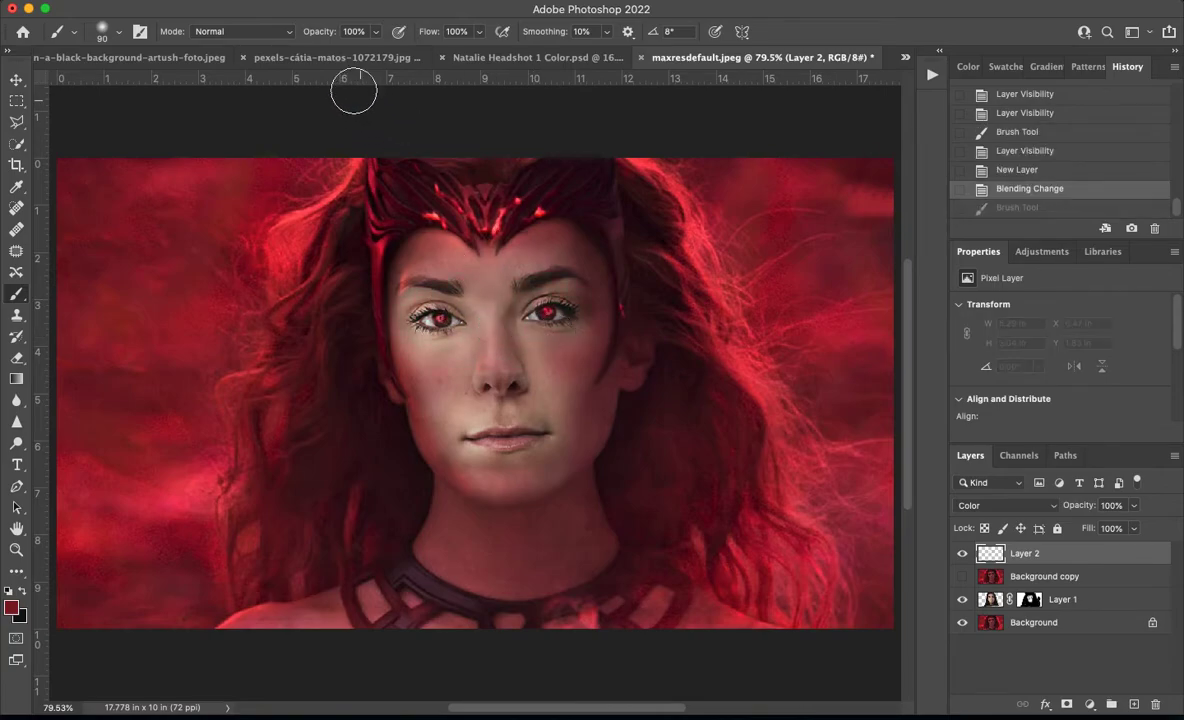
click(374, 33)
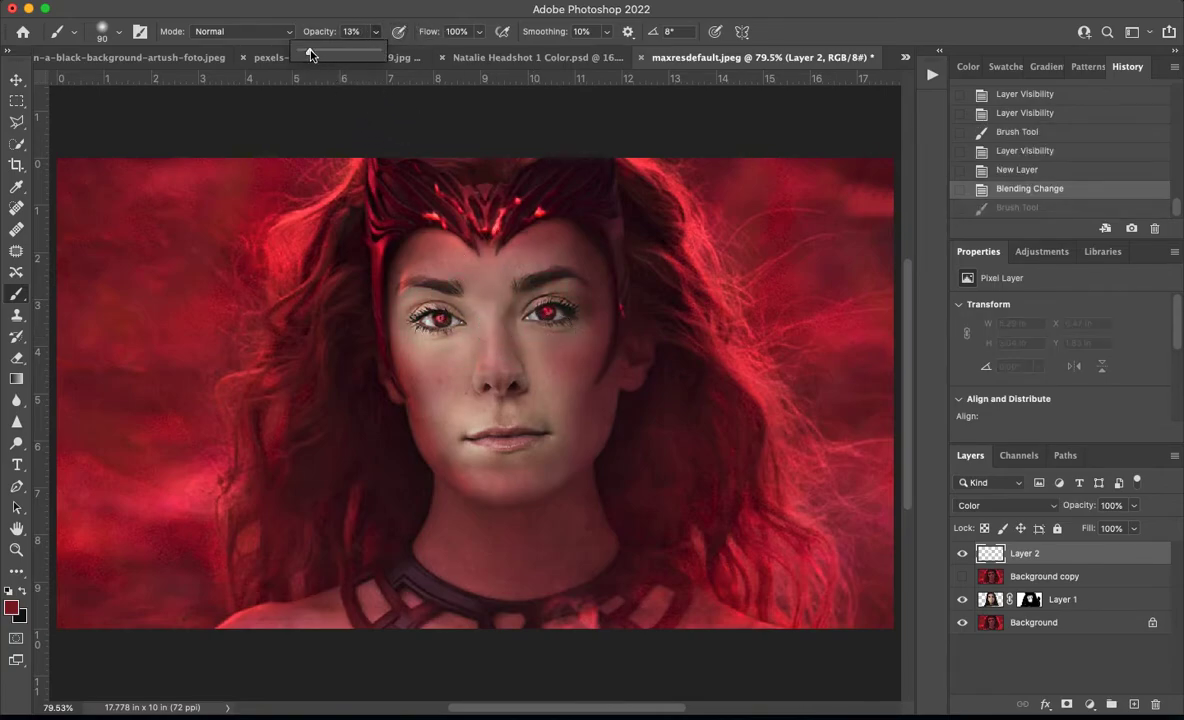
drag(310, 54, 310, 54)
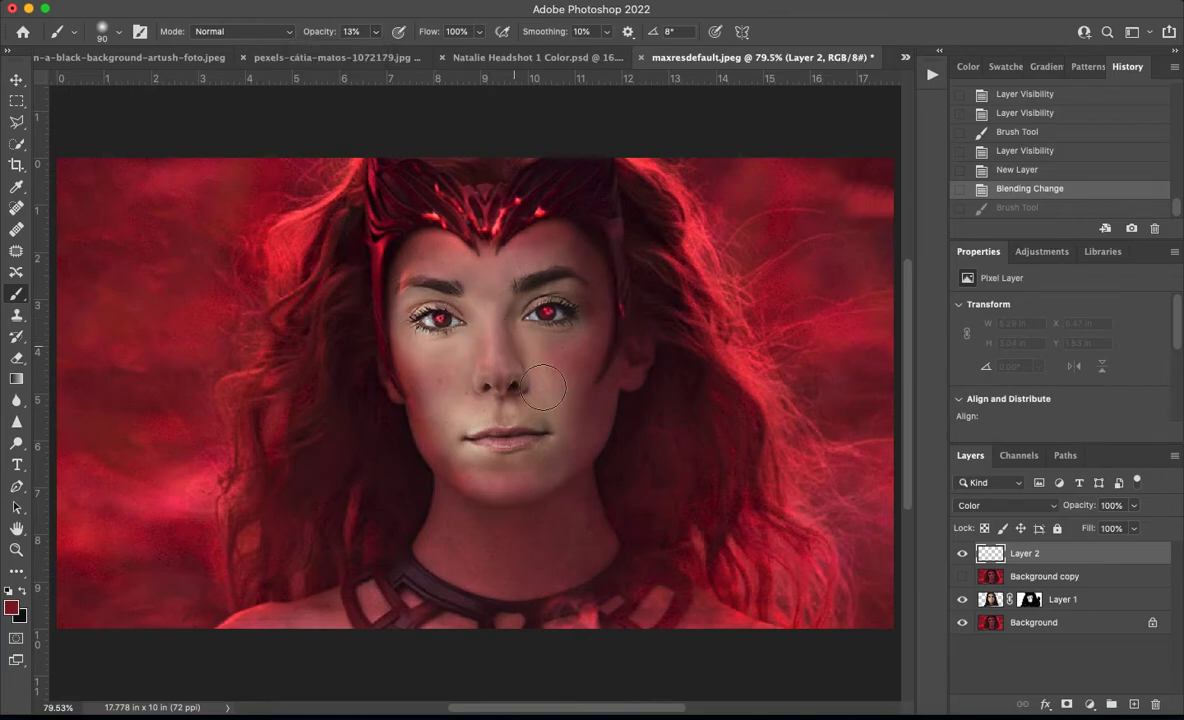
Paint a faint red tint over the face, eyes, nose and cheeks, comparing as you go
mouse_move(528, 437)
mouse_down()
mouse_move(488, 392)
mouse_move(450, 398)
mouse_up()
mouse_move(455, 395)
mouse_down()
mouse_move(470, 412)
mouse_move(385, 298)
mouse_move(449, 336)
mouse_move(440, 304)
mouse_up()
drag(566, 334, 505, 262)
mouse_move(490, 325)
mouse_down()
mouse_move(488, 380)
mouse_move(475, 385)
mouse_up()
mouse_move(543, 445)
mouse_down()
mouse_move(445, 336)
mouse_move(389, 303)
mouse_move(530, 378)
mouse_move(423, 397)
mouse_up()
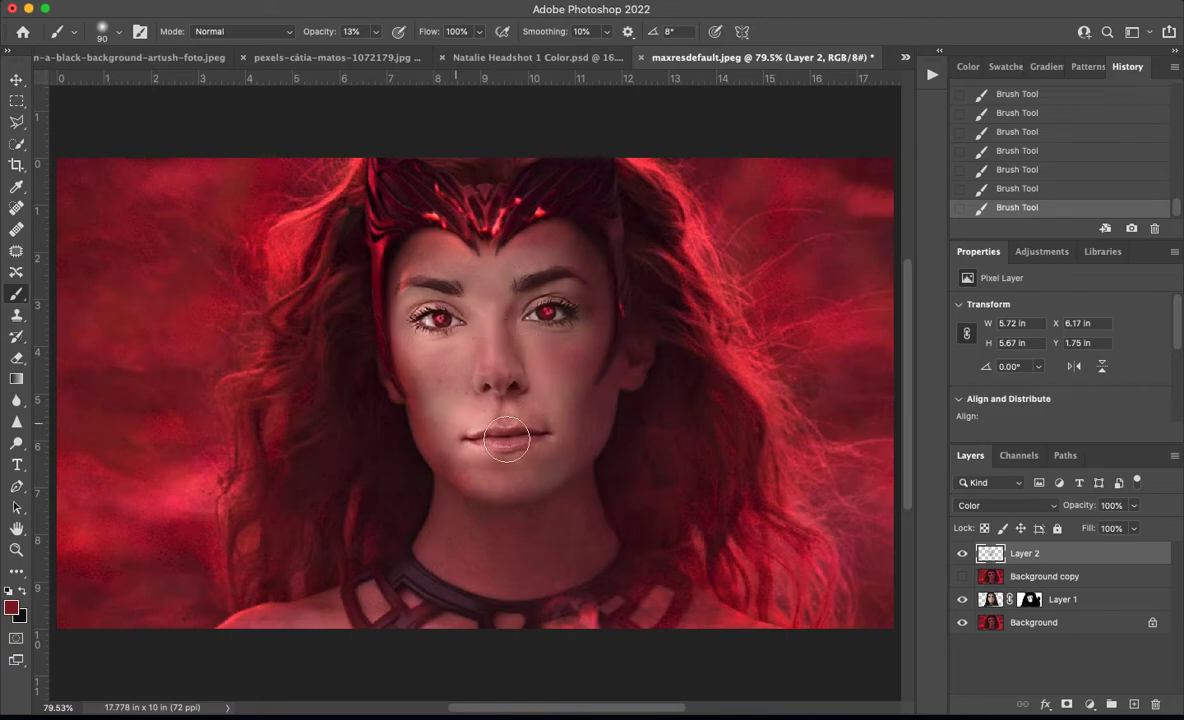
click(963, 553)
click(963, 553)
click(963, 553)
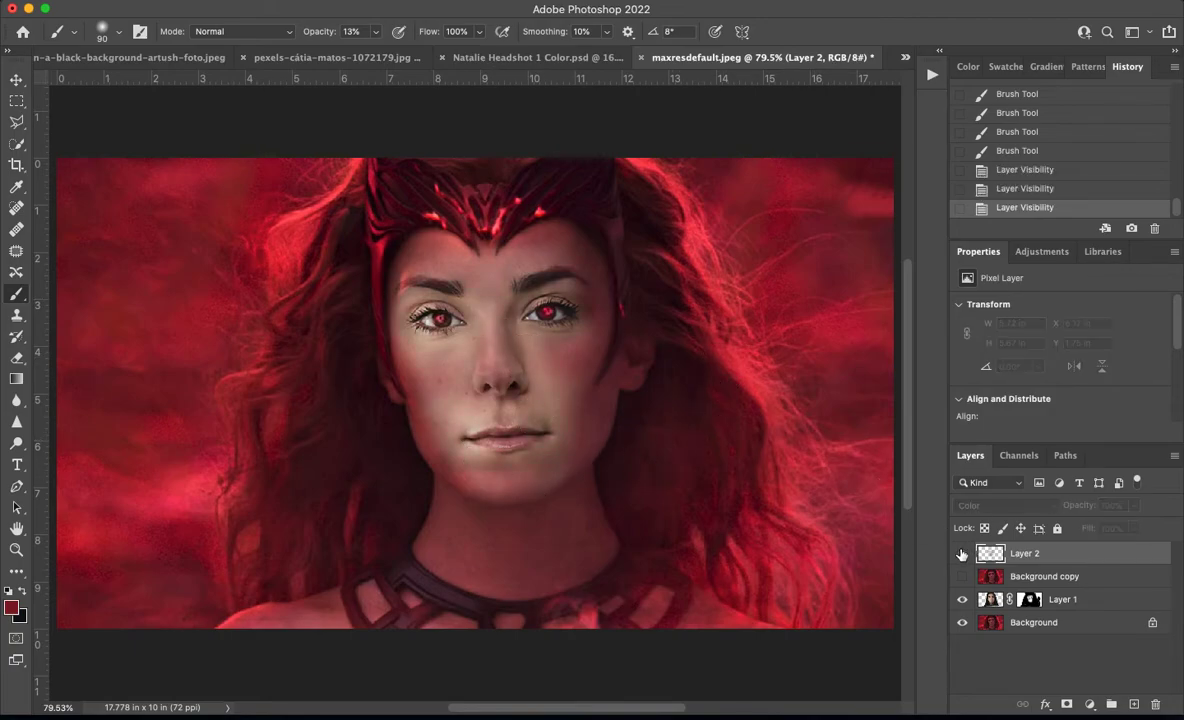
click(963, 553)
mouse_move(510, 347)
mouse_down()
mouse_move(436, 410)
mouse_move(560, 370)
mouse_move(620, 310)
mouse_move(423, 292)
mouse_move(460, 478)
mouse_move(540, 370)
mouse_move(620, 440)
mouse_up()
click(962, 553)
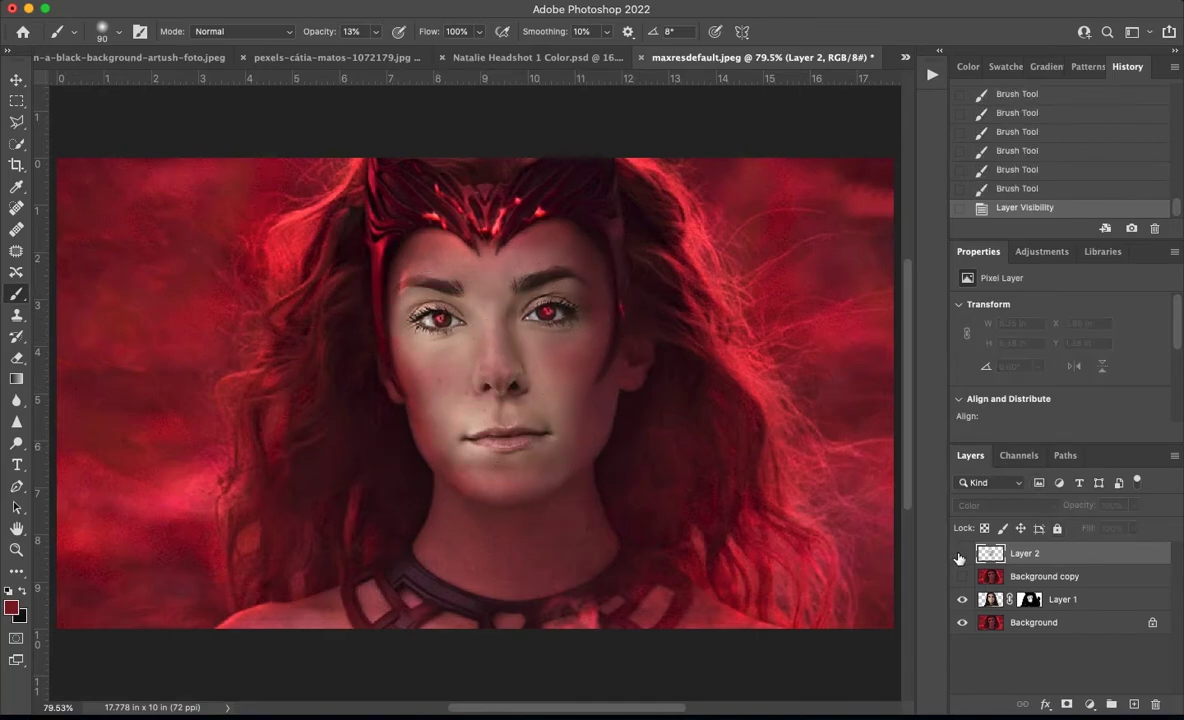
click(962, 553)
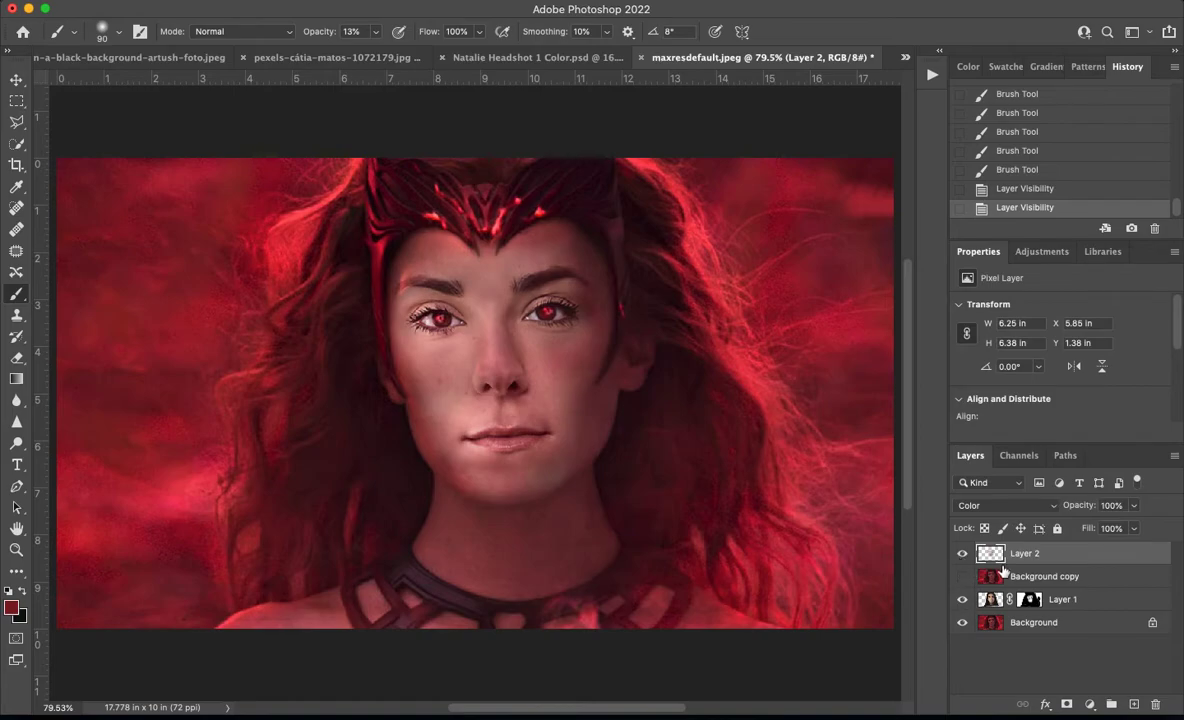
Move Layer 2 below Background copy and clip it to Layer 1
drag(1052, 558, 1056, 579)
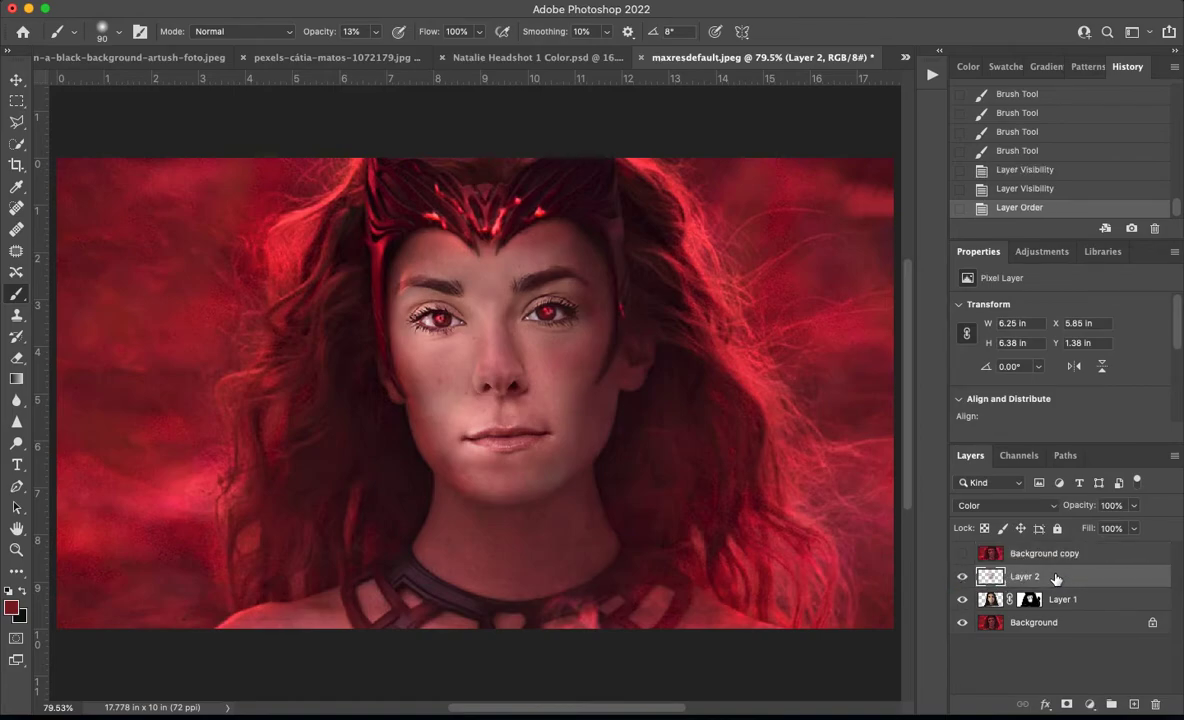
alt+click(1003, 587)
click(959, 600)
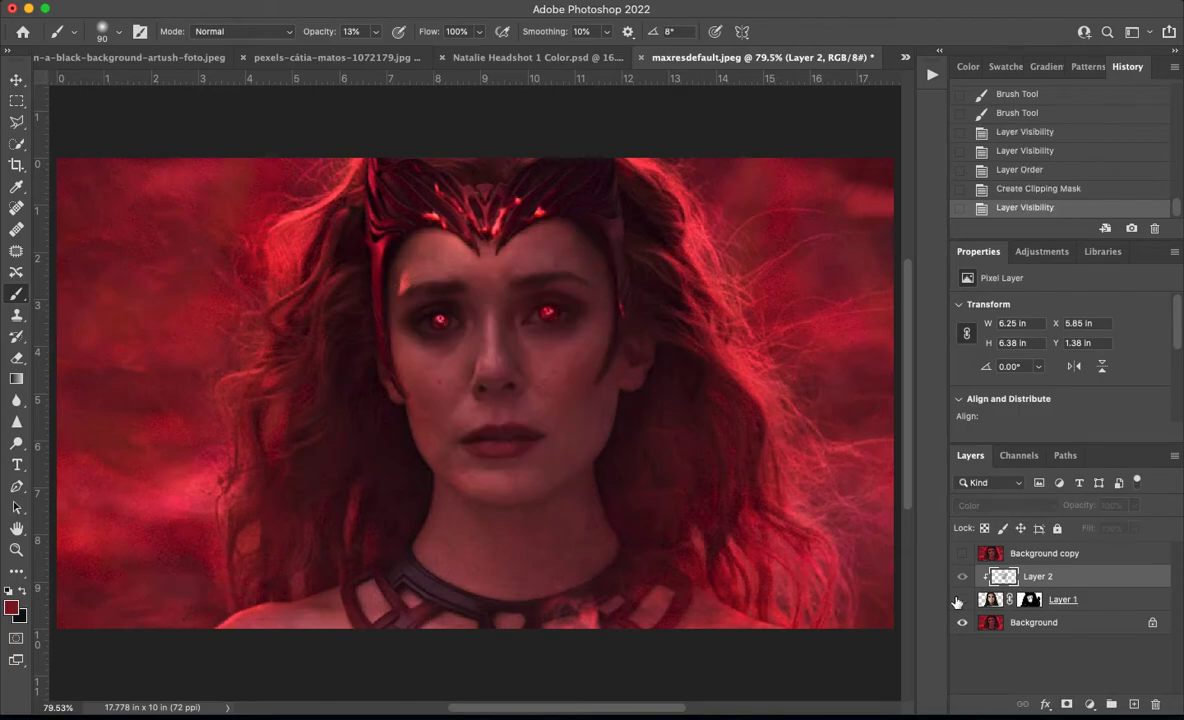
click(959, 600)
click(959, 600)
click(959, 600)
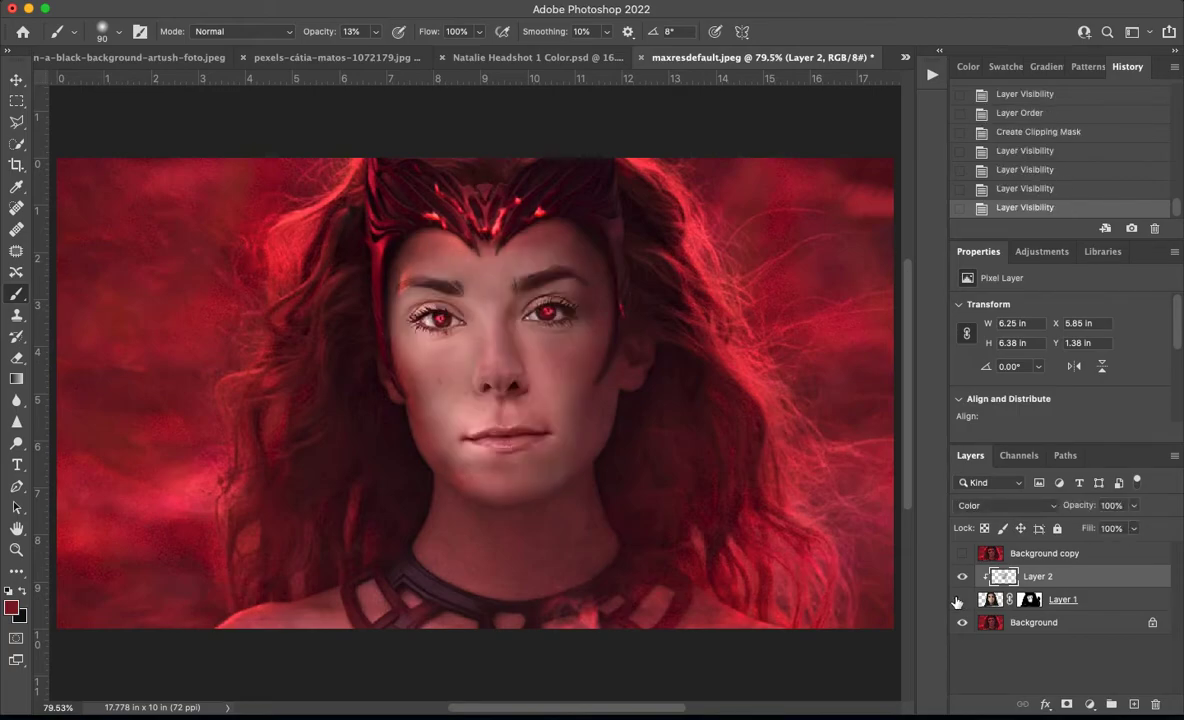
click(958, 600)
click(958, 600)
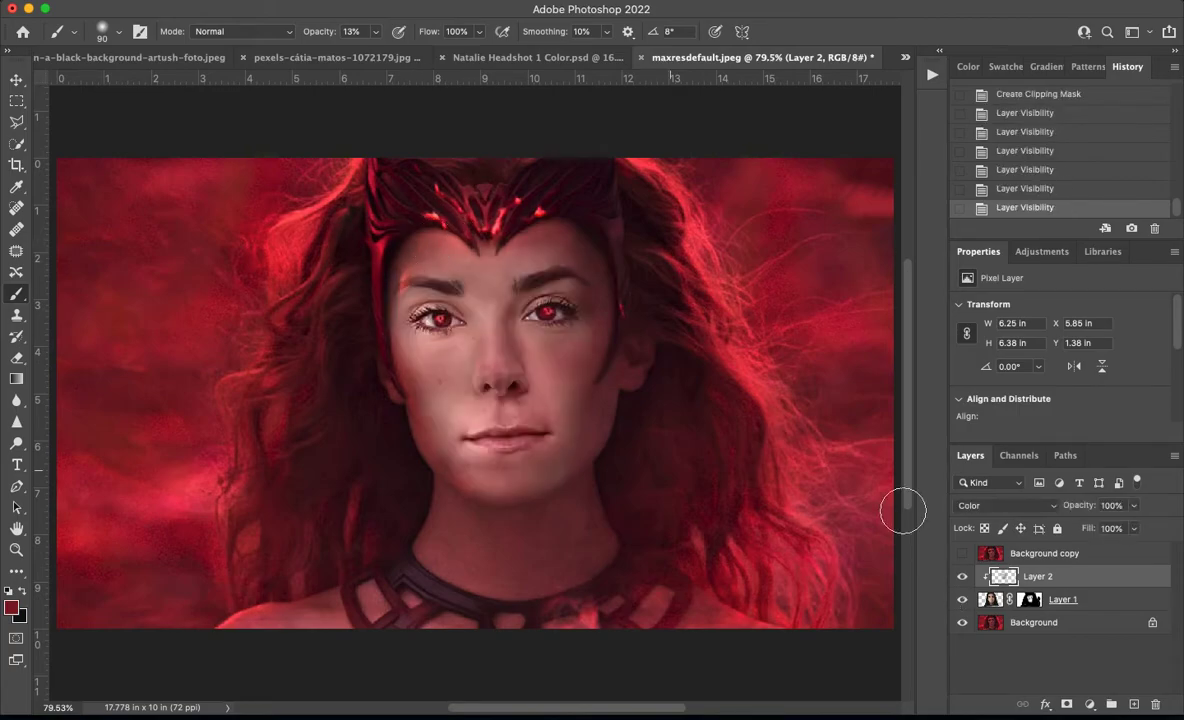
Refine Layer 1's mask at the forehead, then hide Layer 2
click(1029, 599)
mouse_move(418, 236)
mouse_down()
mouse_move(431, 245)
mouse_move(447, 234)
mouse_up()
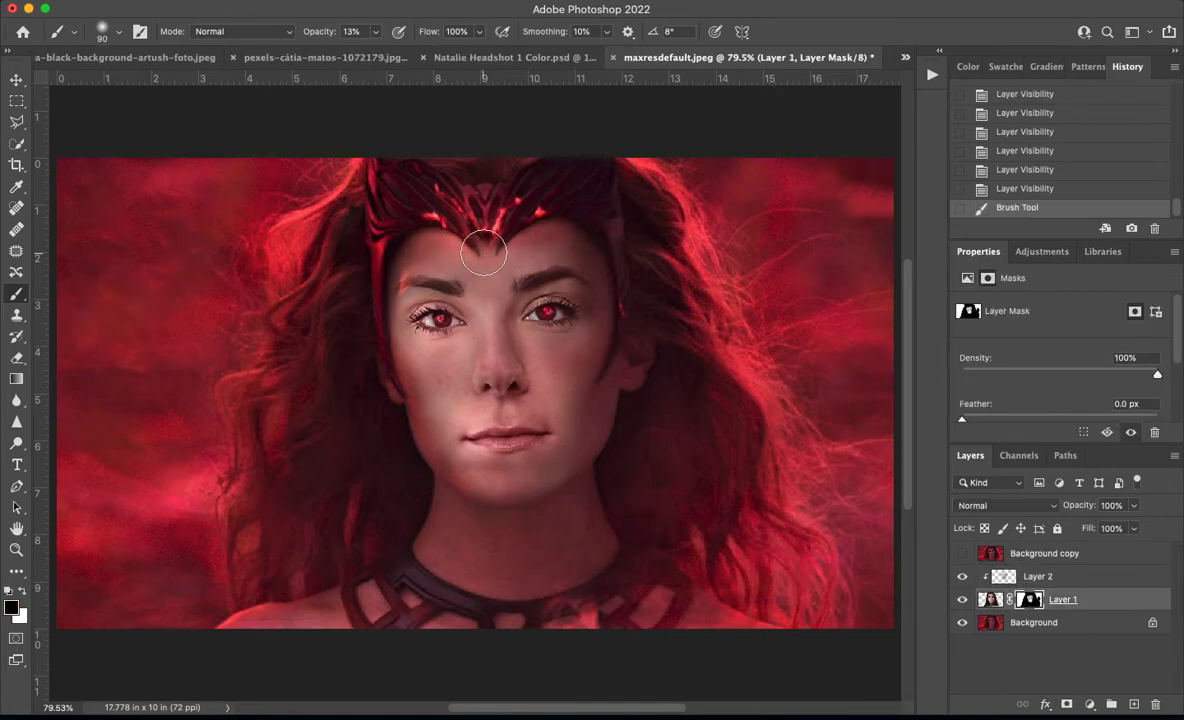
click(447, 234)
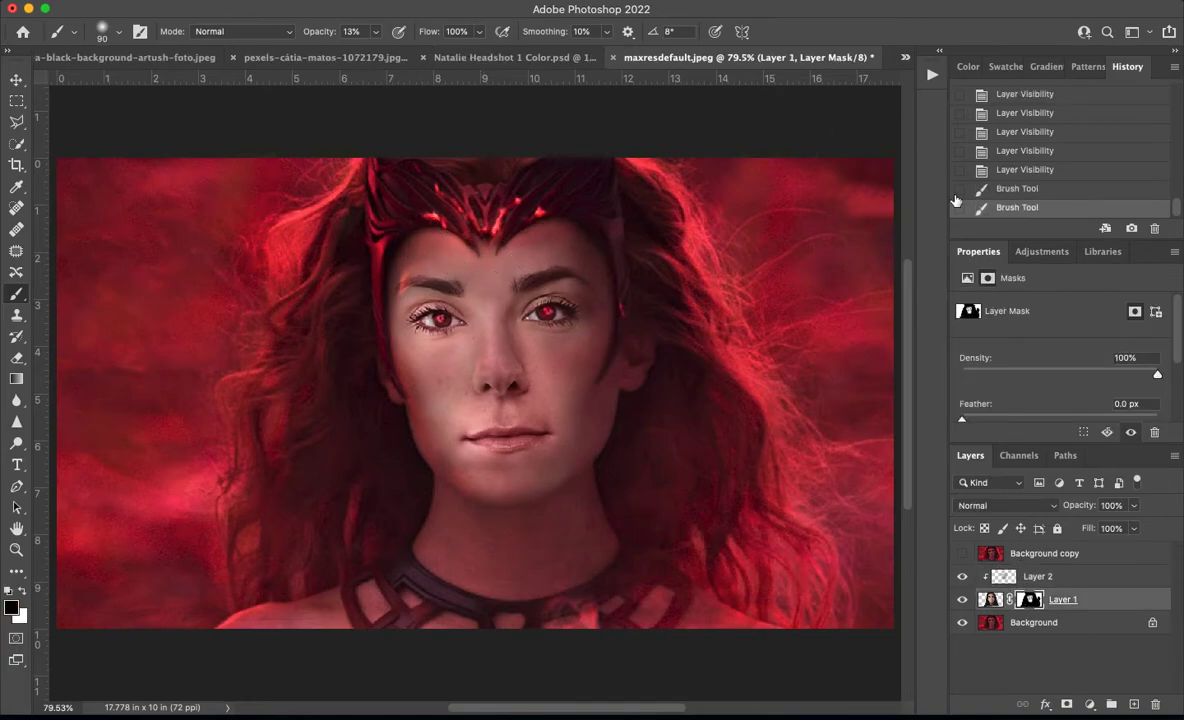
click(1090, 577)
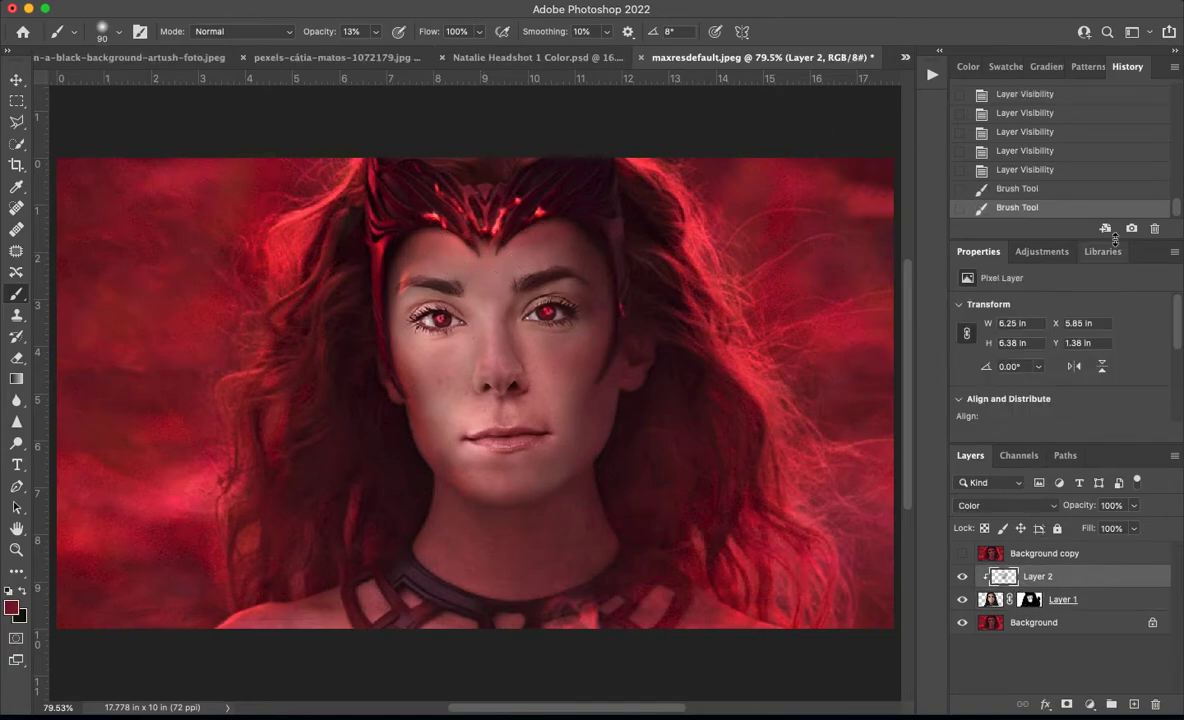
click(962, 577)
Add a clipped Color Balance layer and nudge its midtones toward red and blue
click(1042, 252)
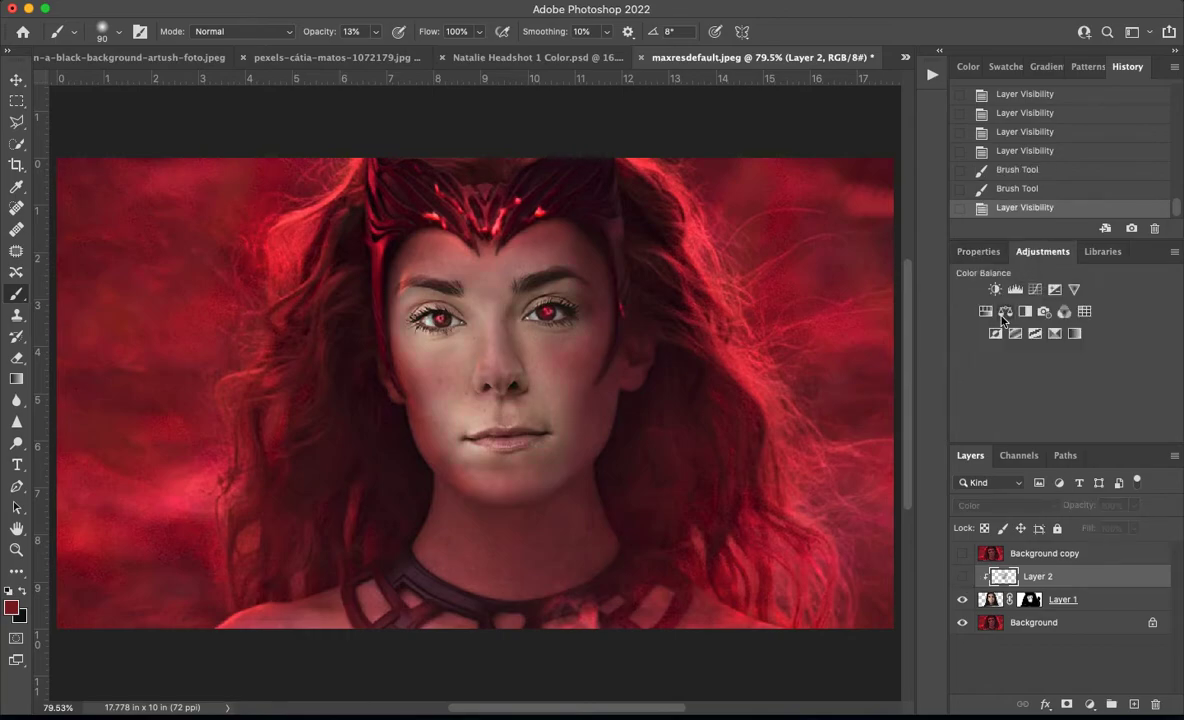
click(1006, 313)
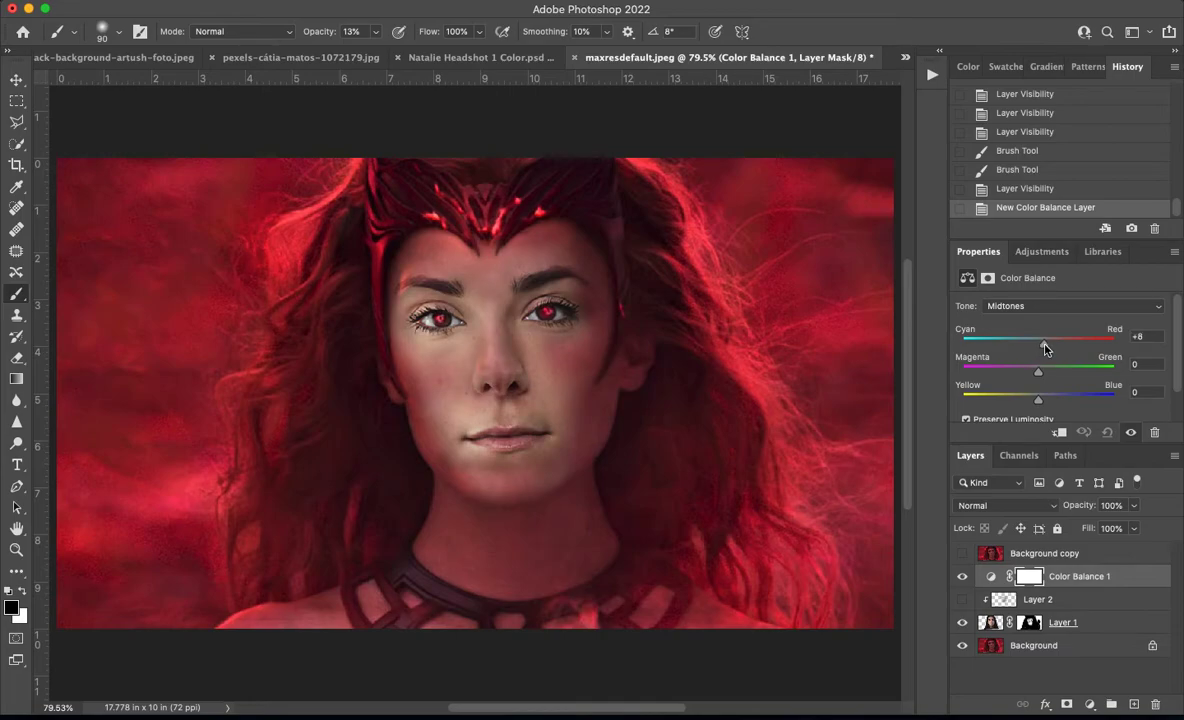
drag(1045, 347, 1045, 350)
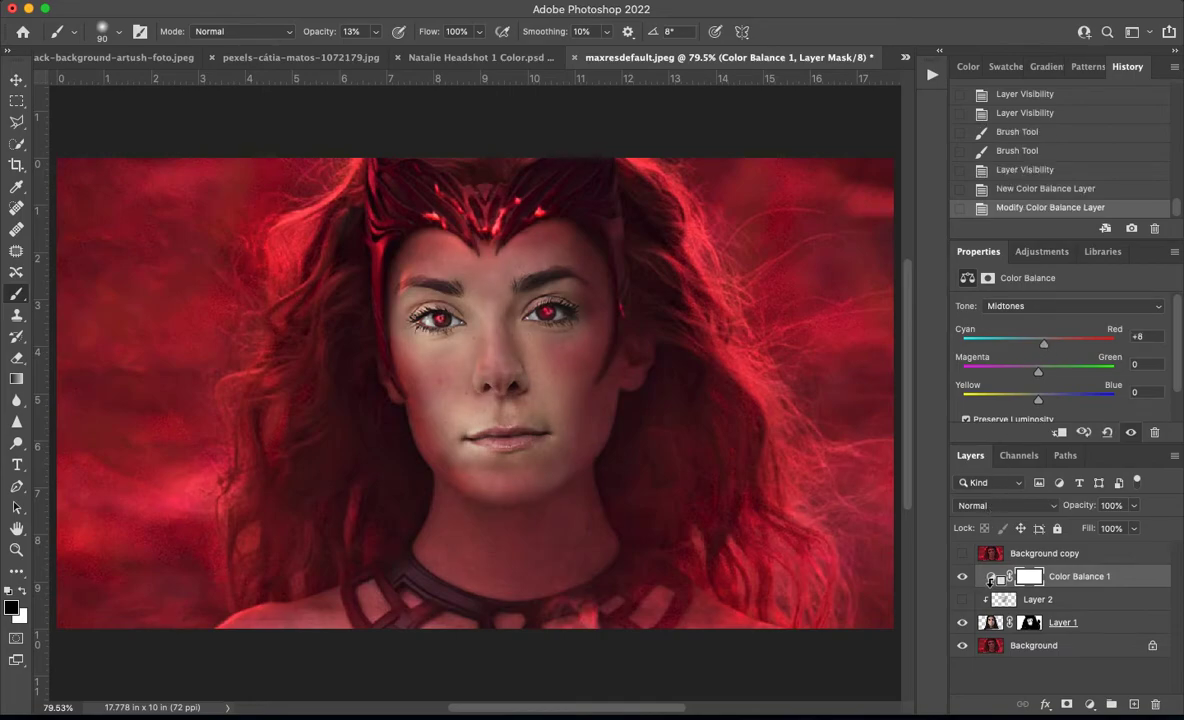
alt+click(990, 583)
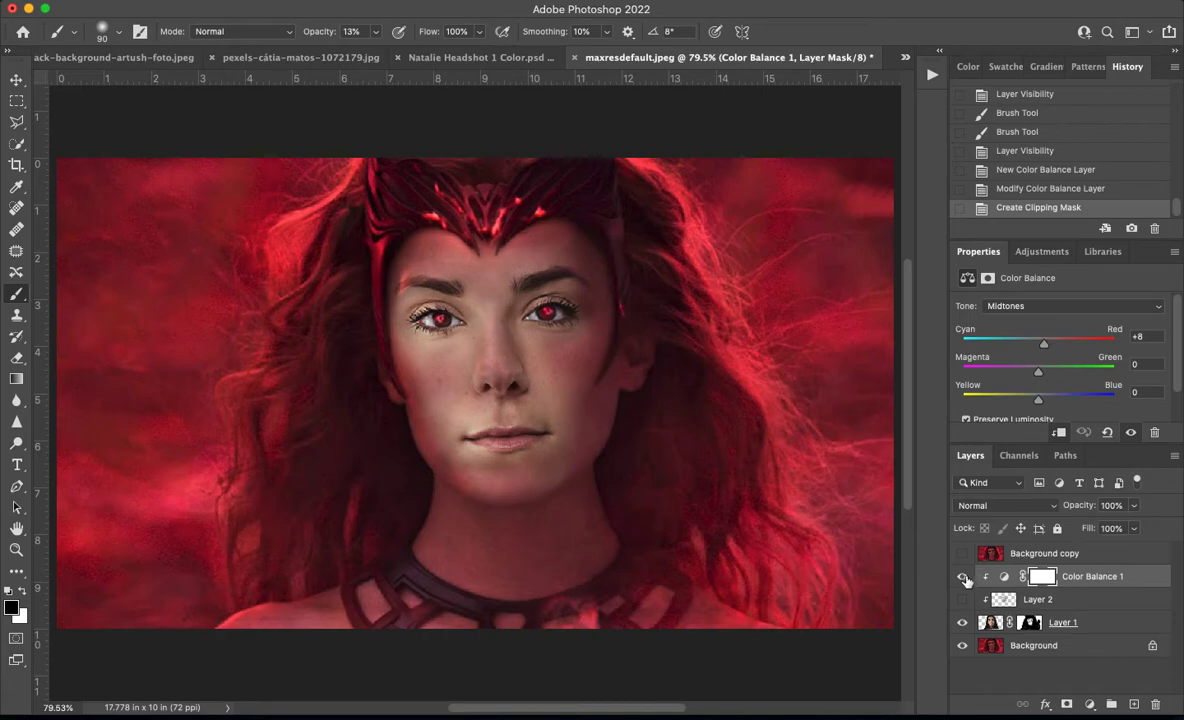
click(963, 578)
click(963, 578)
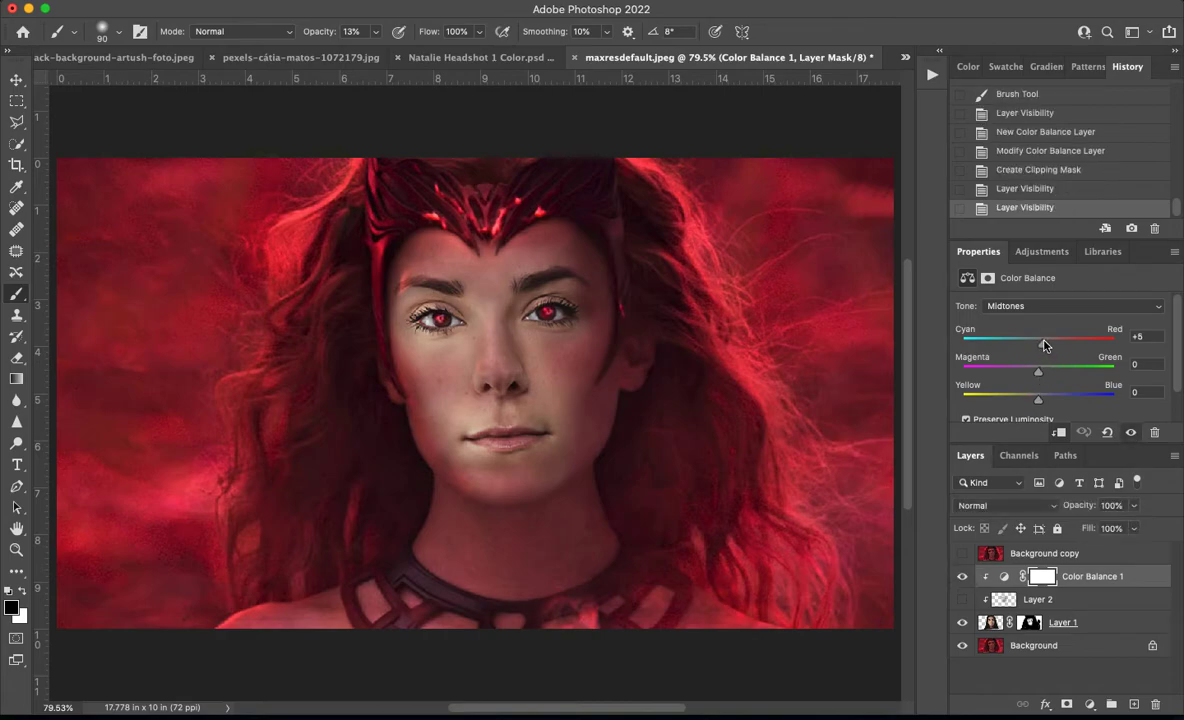
drag(1049, 407, 1051, 407)
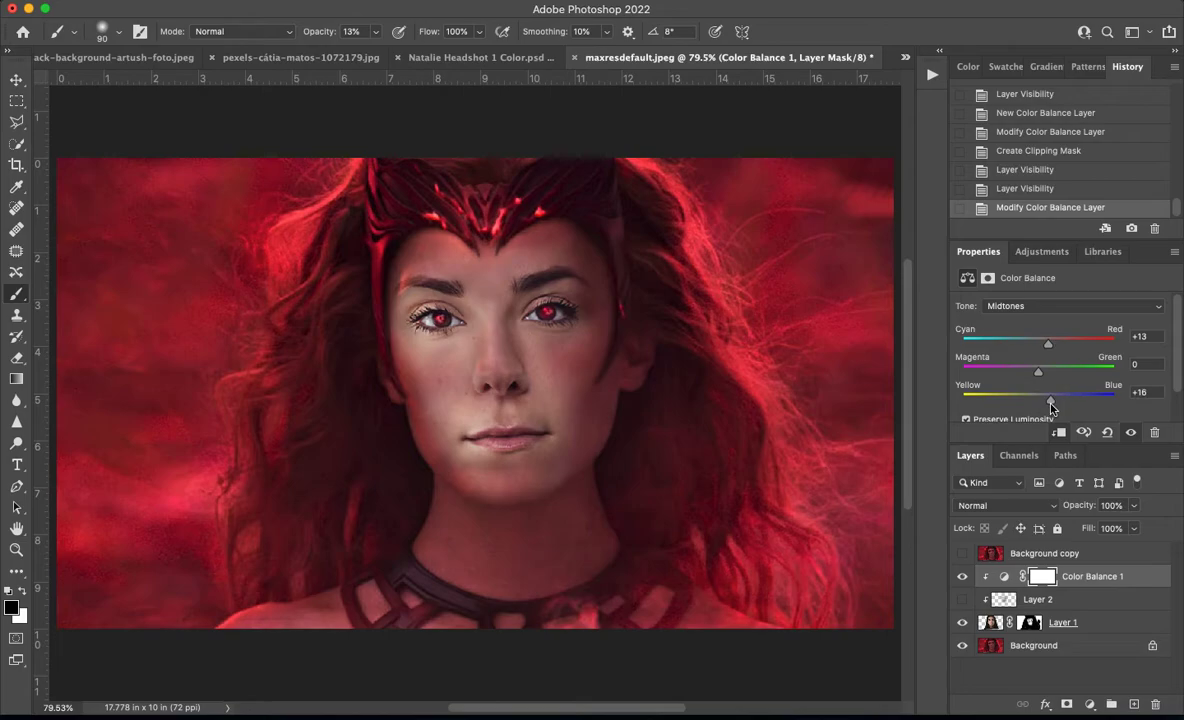
Push the Color Balance shadows toward red and slightly toward blue
click(1050, 306)
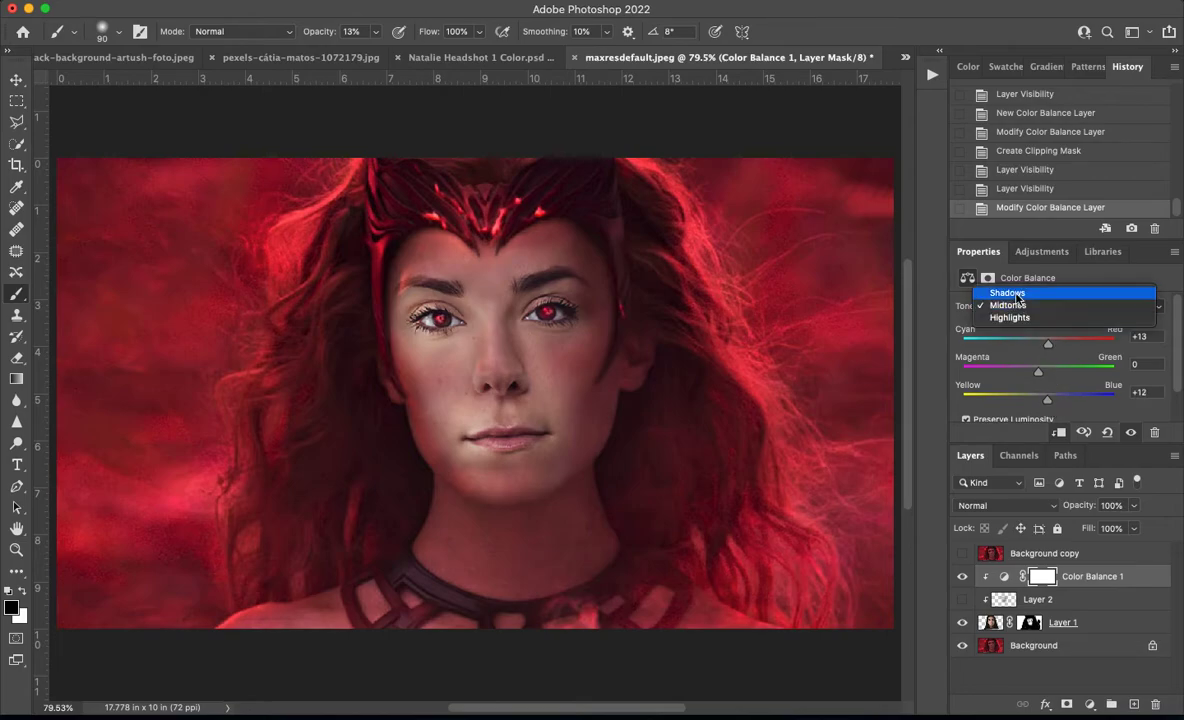
click(1010, 292)
drag(1041, 344, 1055, 352)
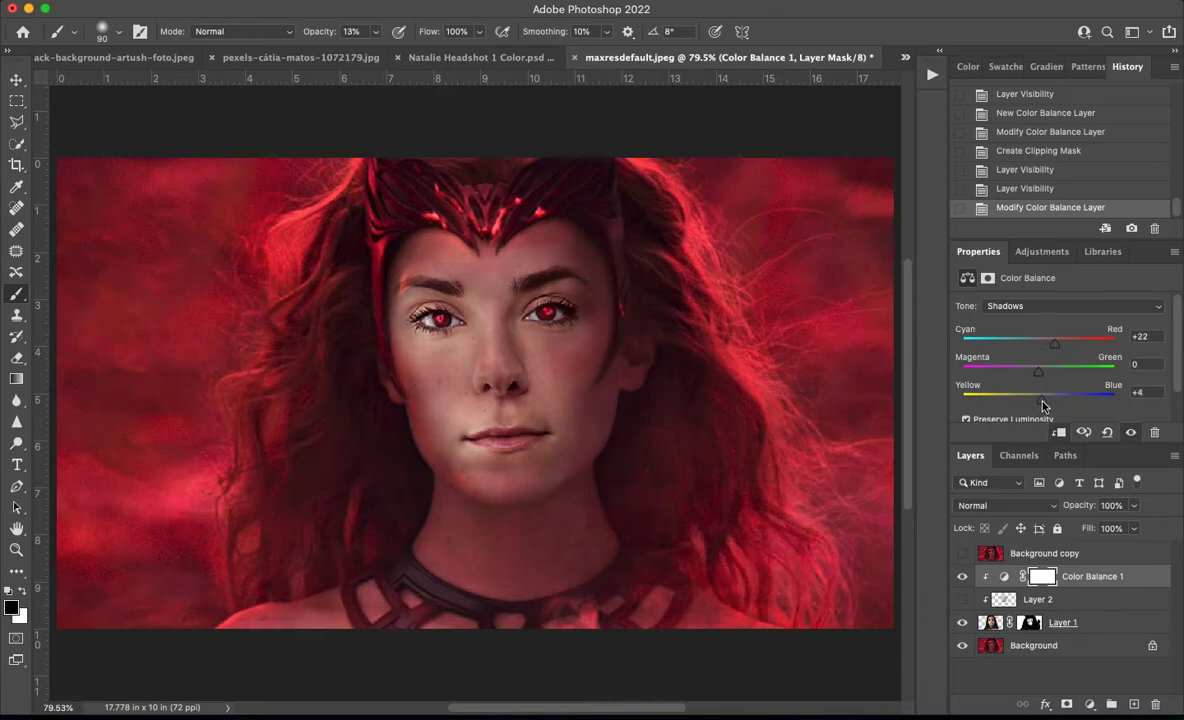
drag(1042, 405, 1047, 407)
Warm the highlights to Red +20 and Blue -3, comparing the face with and without it
click(1040, 306)
click(1035, 328)
drag(1041, 405, 1036, 401)
drag(1038, 344, 1054, 354)
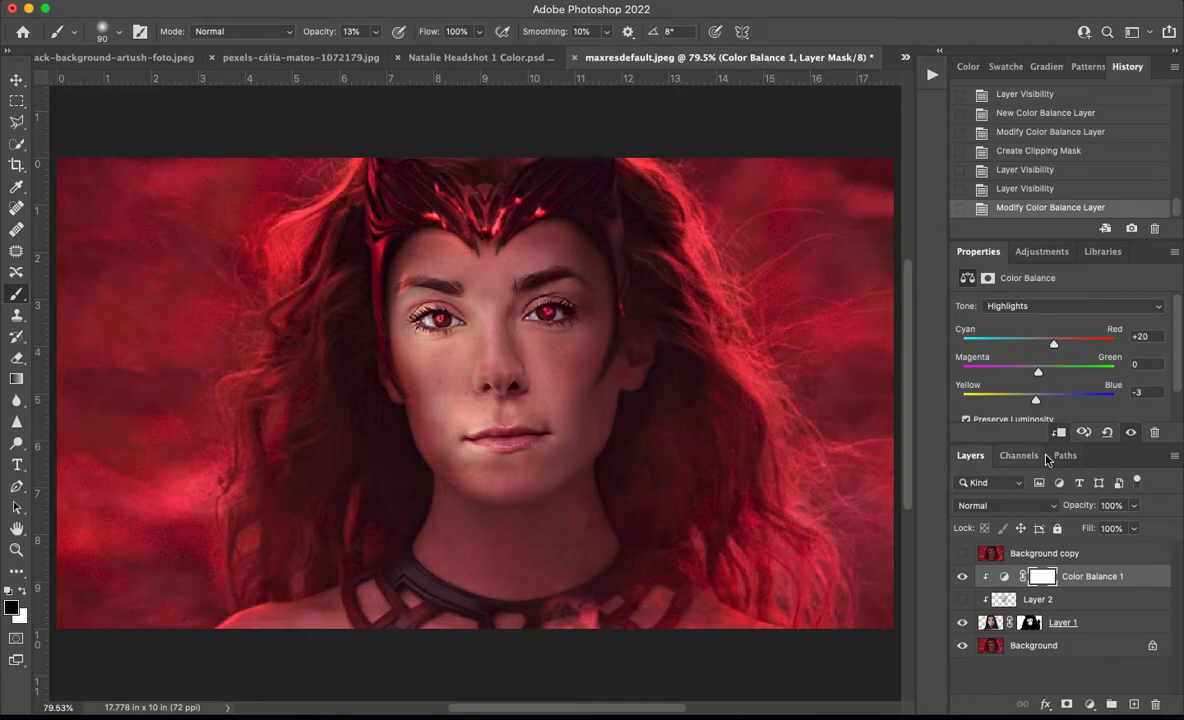
click(963, 578)
click(963, 578)
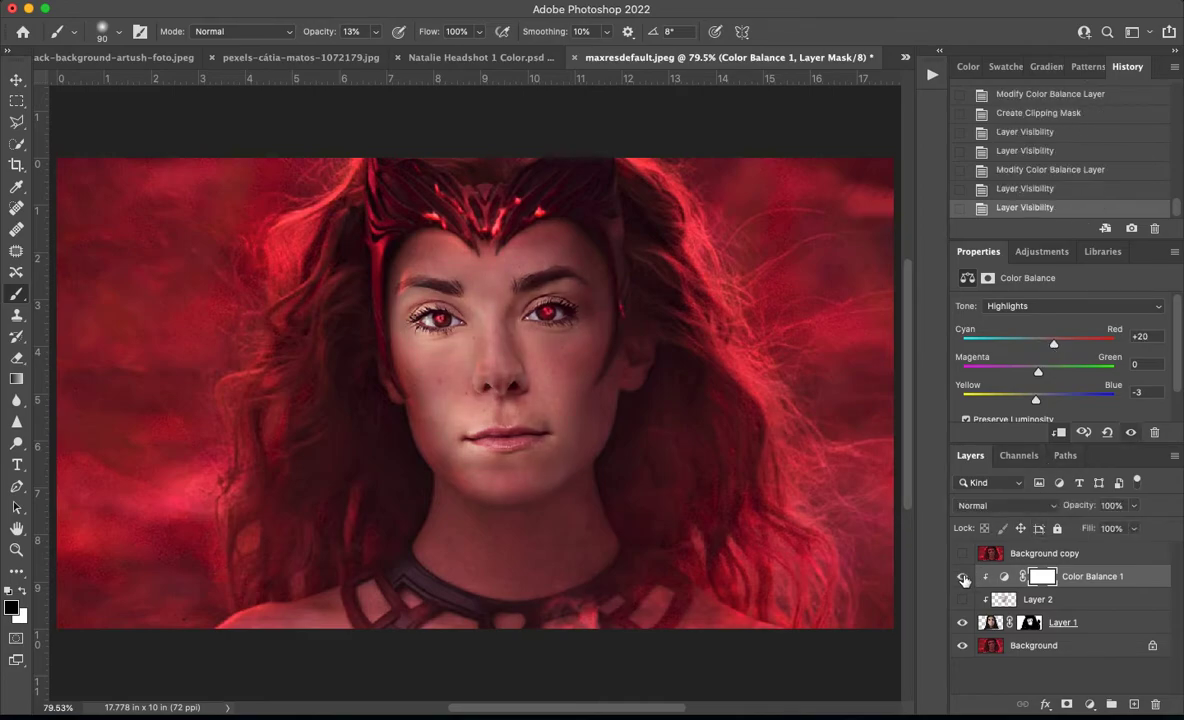
click(963, 578)
click(963, 579)
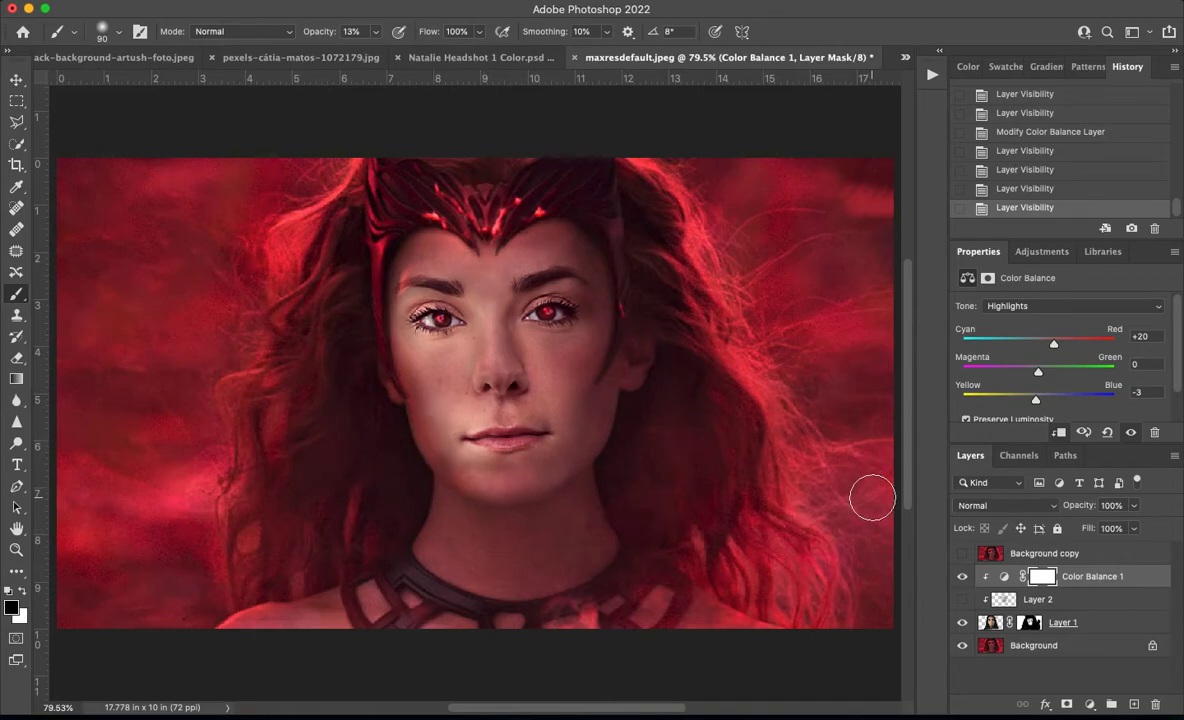
click(1035, 252)
Add a Levels adjustment layer and compare the composited face against the original
click(989, 284)
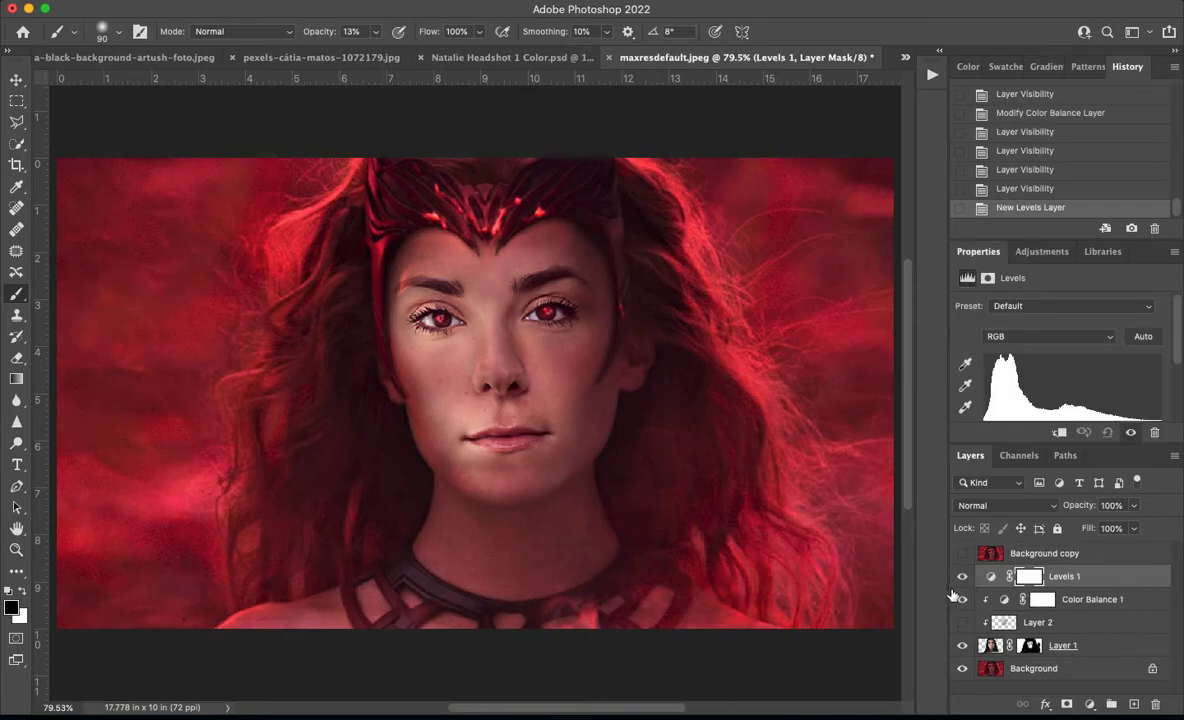
click(962, 599)
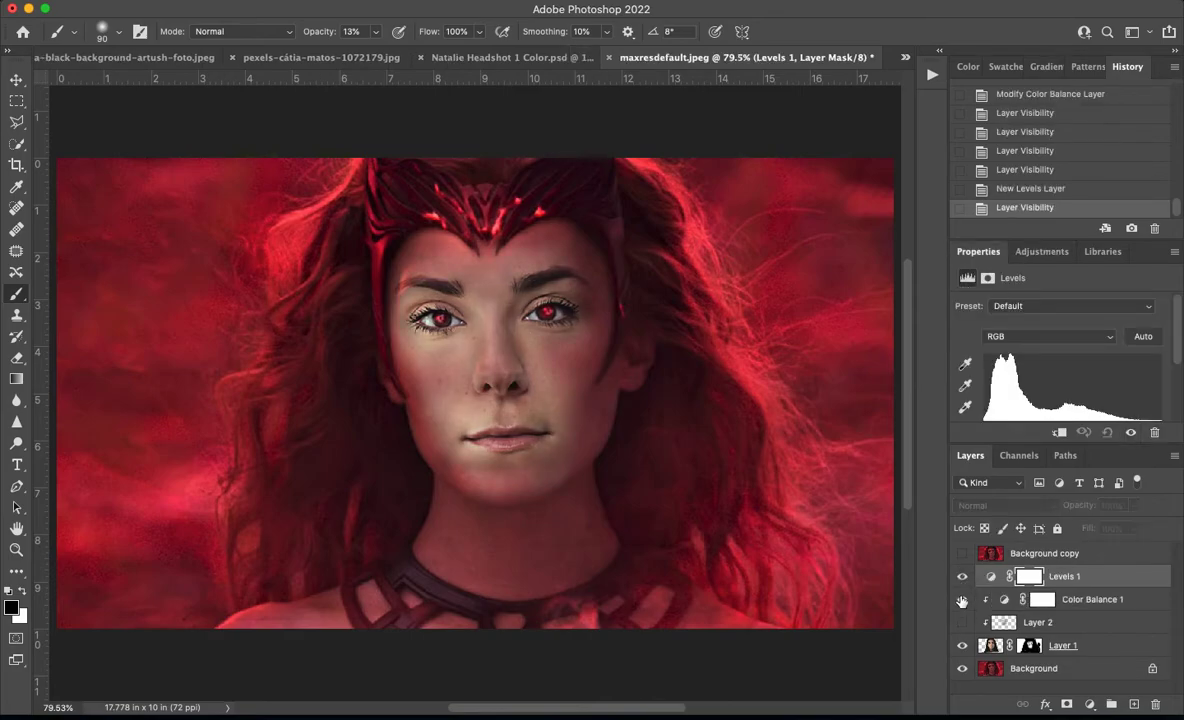
click(962, 599)
click(962, 645)
click(961, 648)
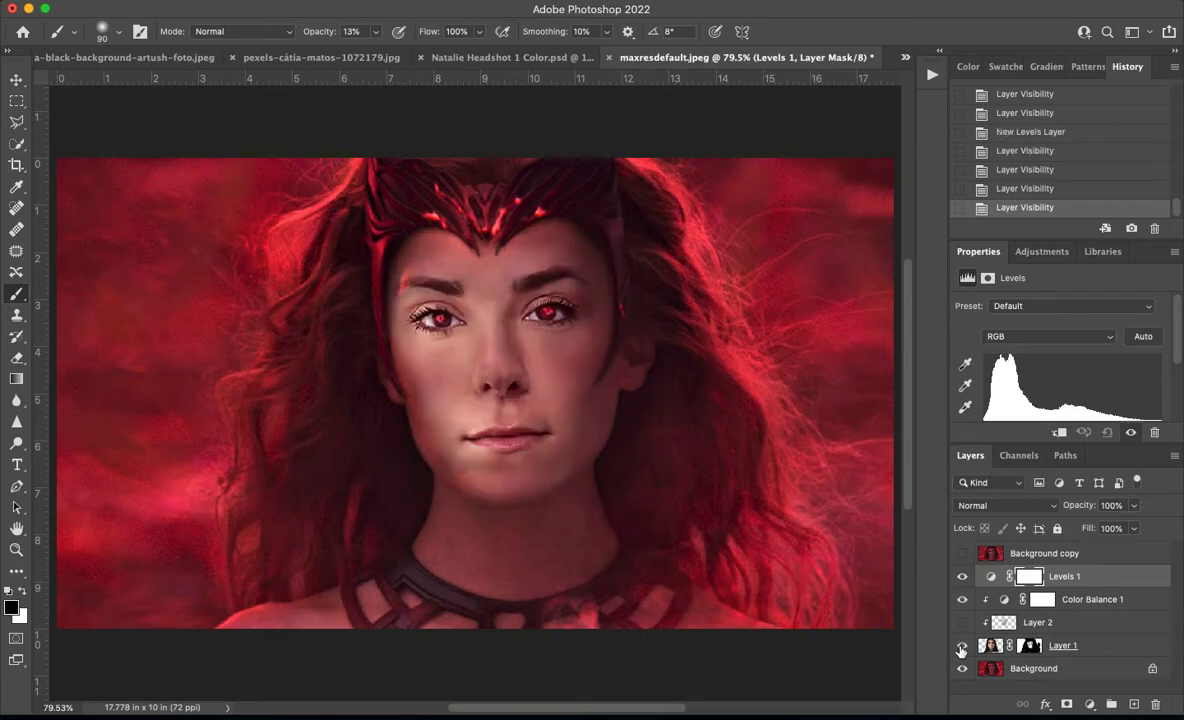
click(961, 648)
click(961, 648)
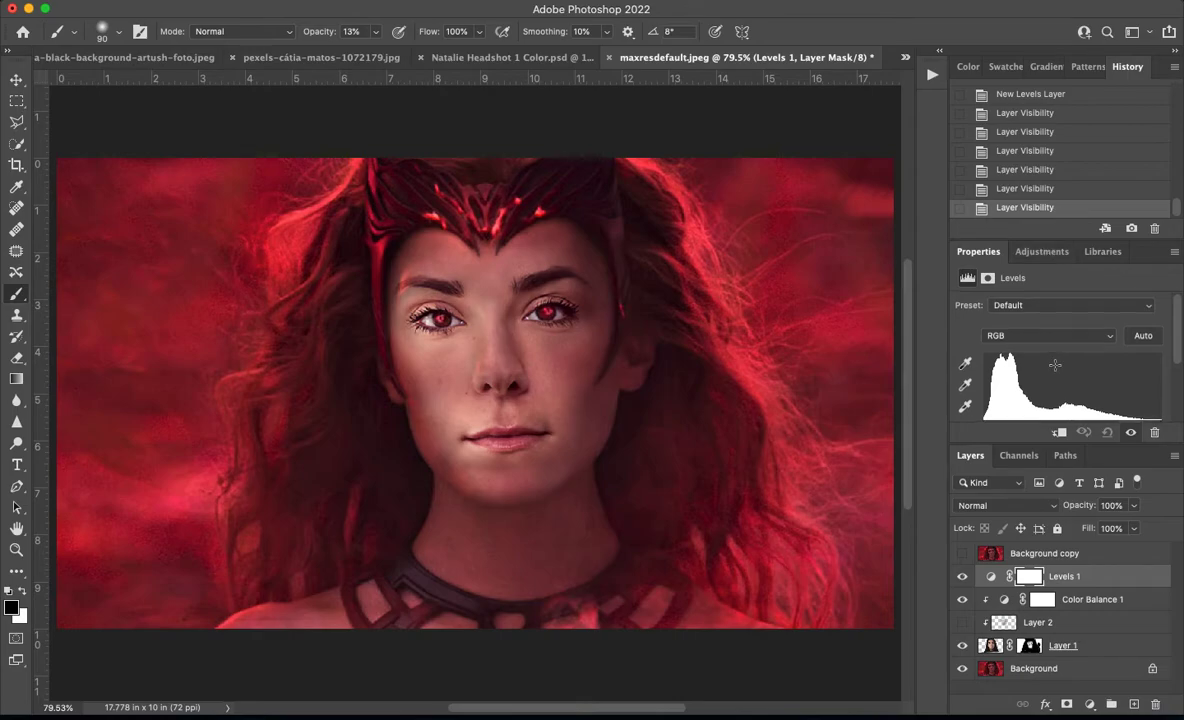
Clip Levels 1 with Ctrl+Alt+G and darken the face by raising black-point and midtone inputs
scroll(976, 336, down, 2)
drag(984, 405, 1002, 405)
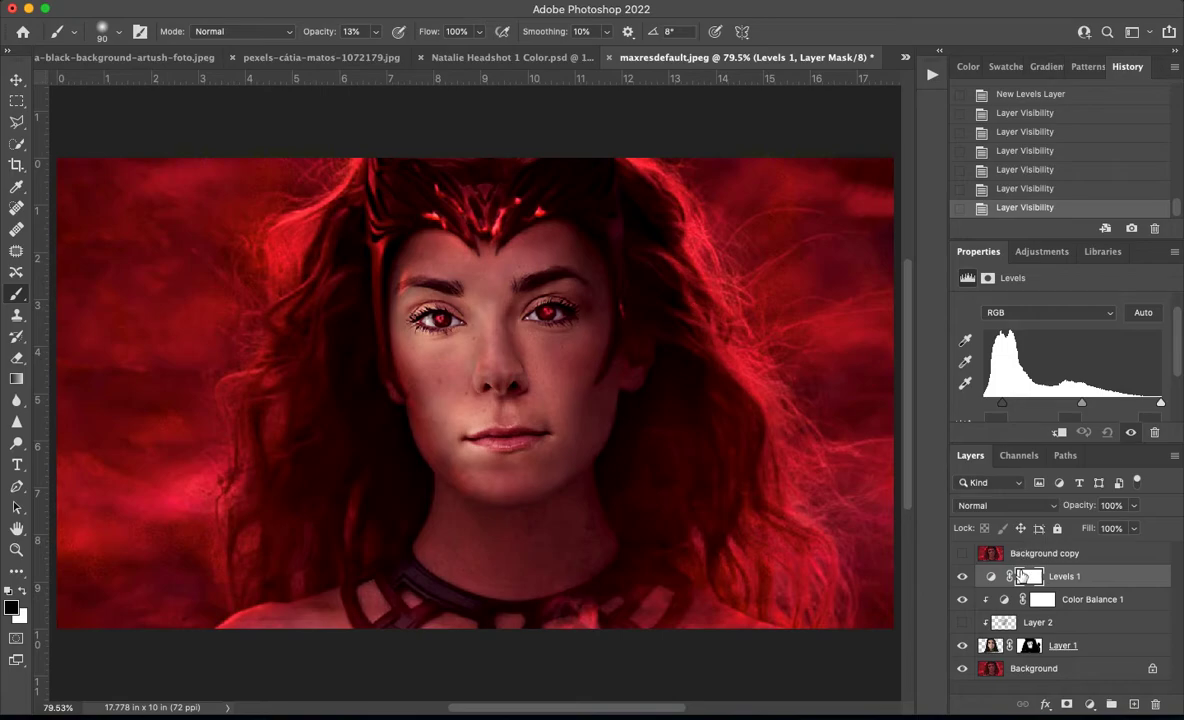
key(super+alt+g)
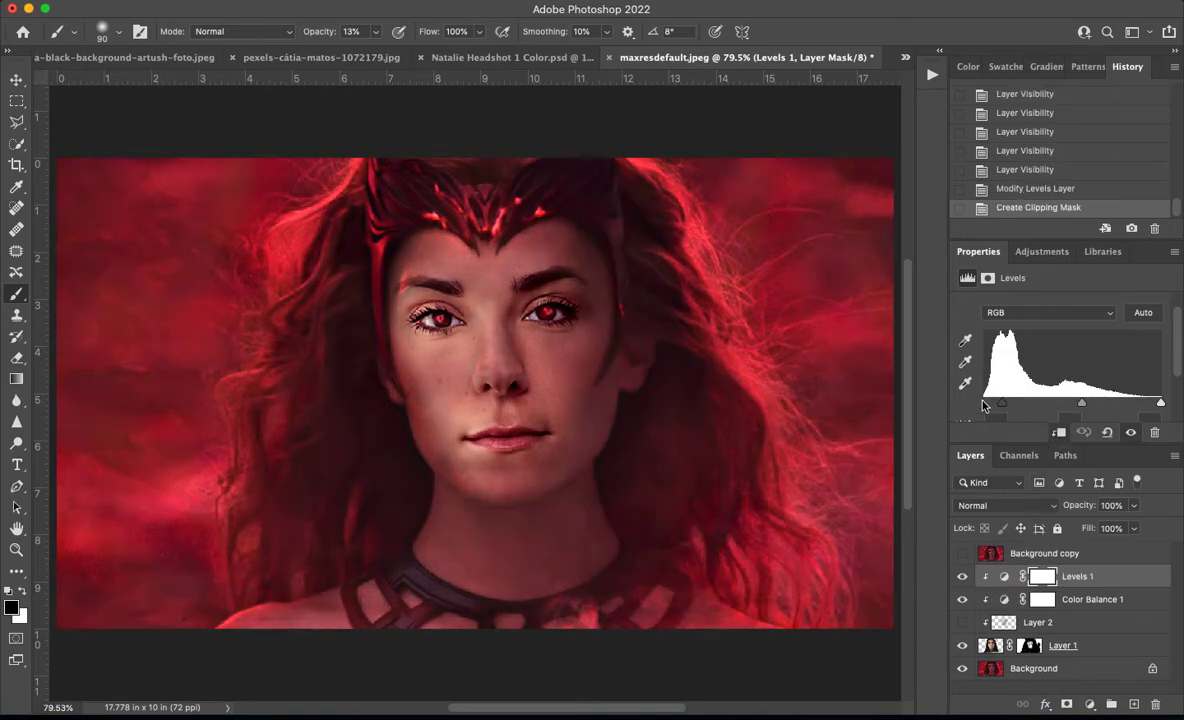
drag(1002, 405, 1003, 405)
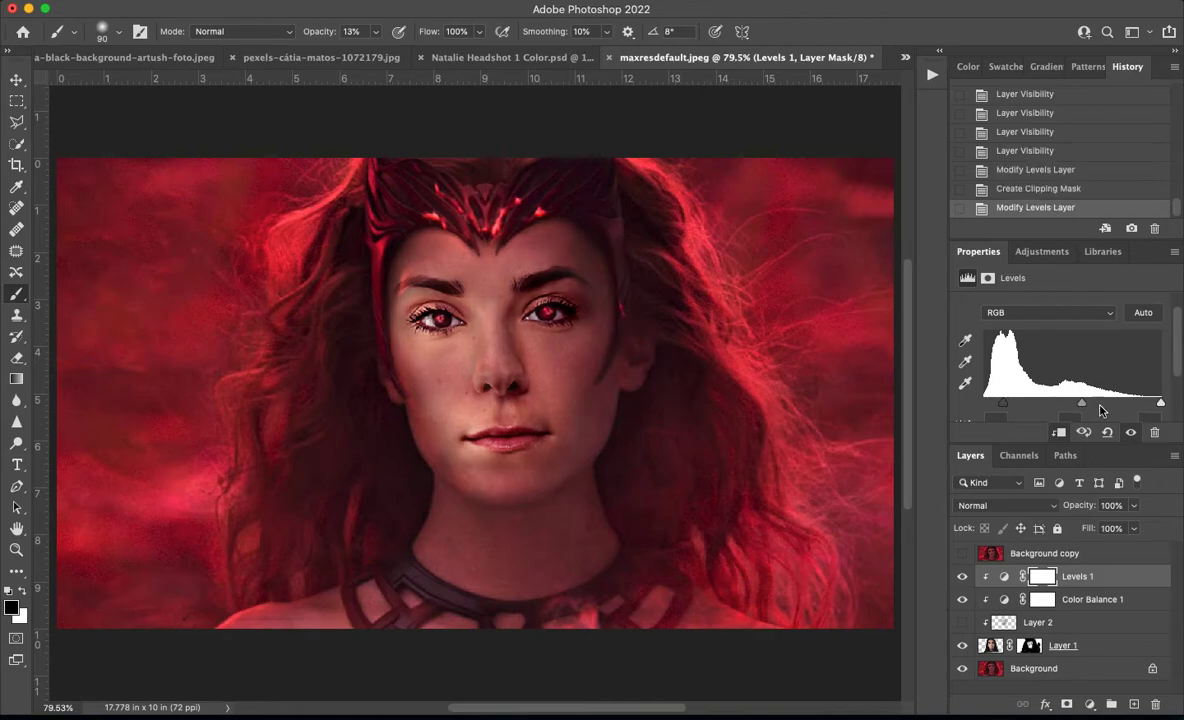
drag(1085, 406, 1096, 407)
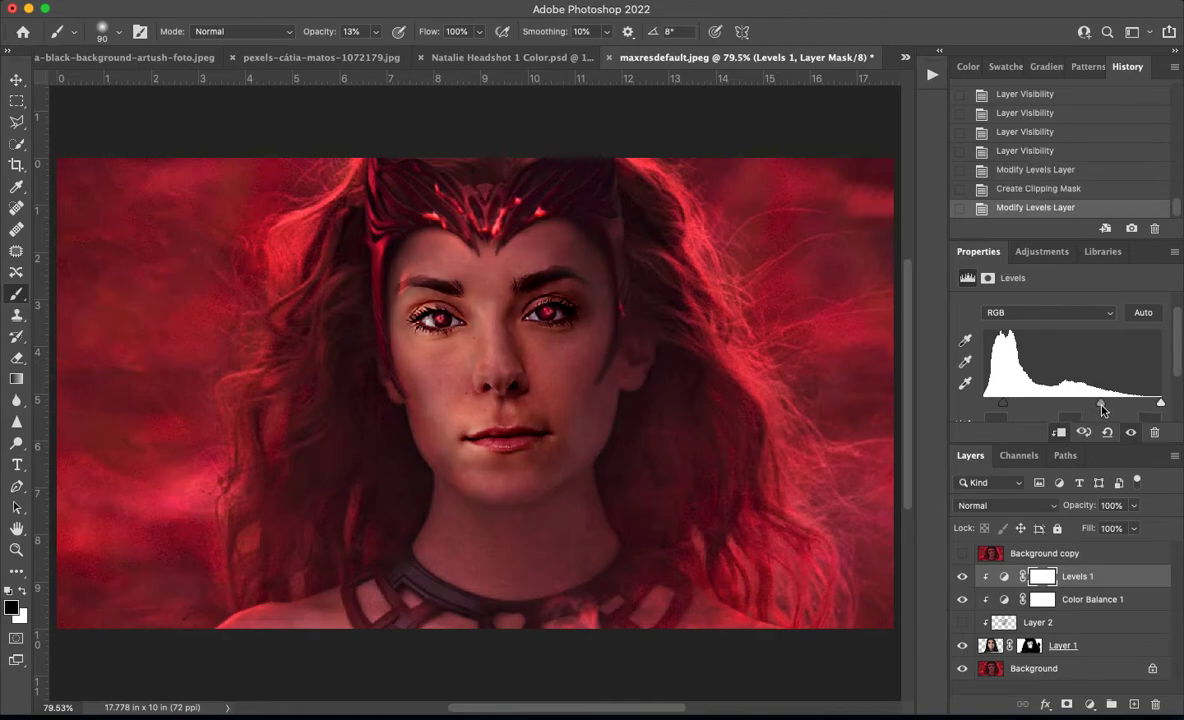
click(1032, 508)
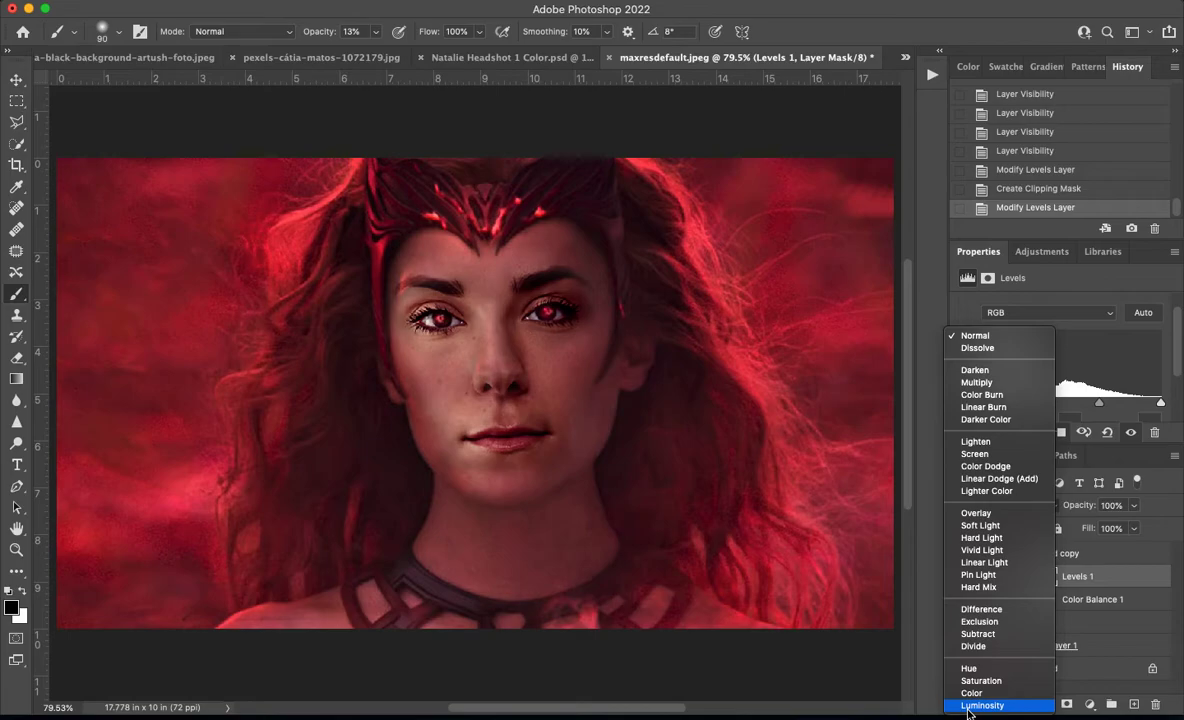
Set Levels 1 to Luminosity blending and compare the face with it on and off
click(968, 706)
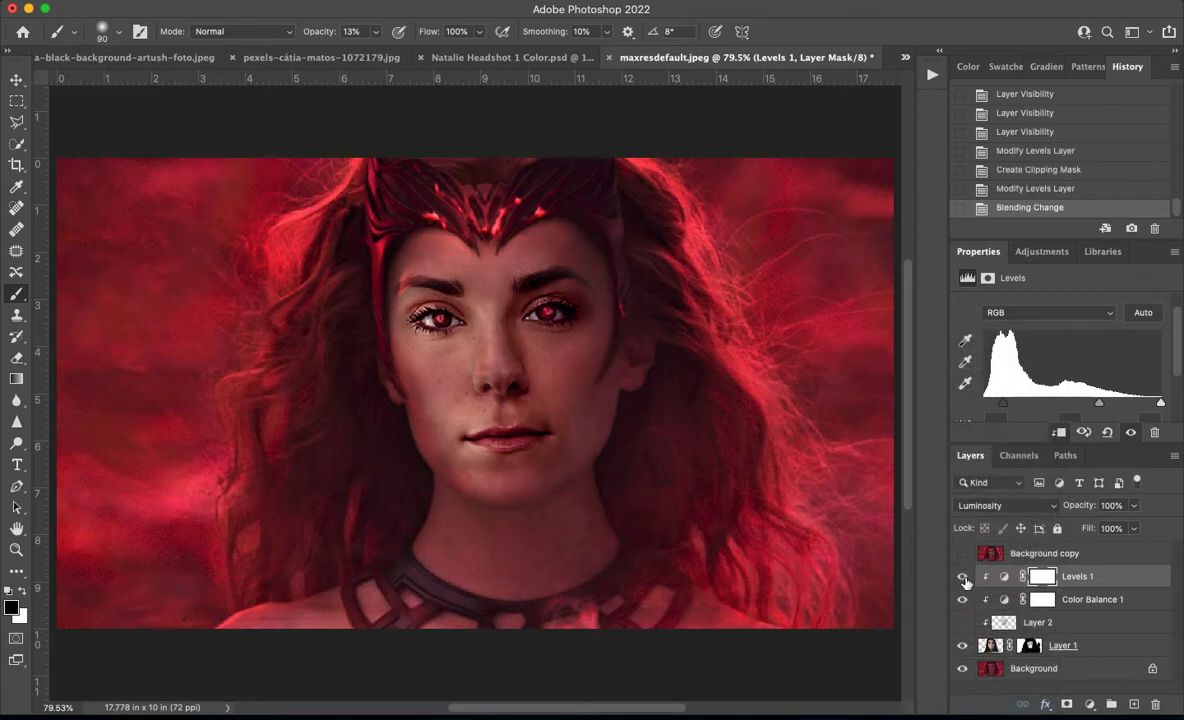
click(962, 576)
click(962, 576)
click(963, 578)
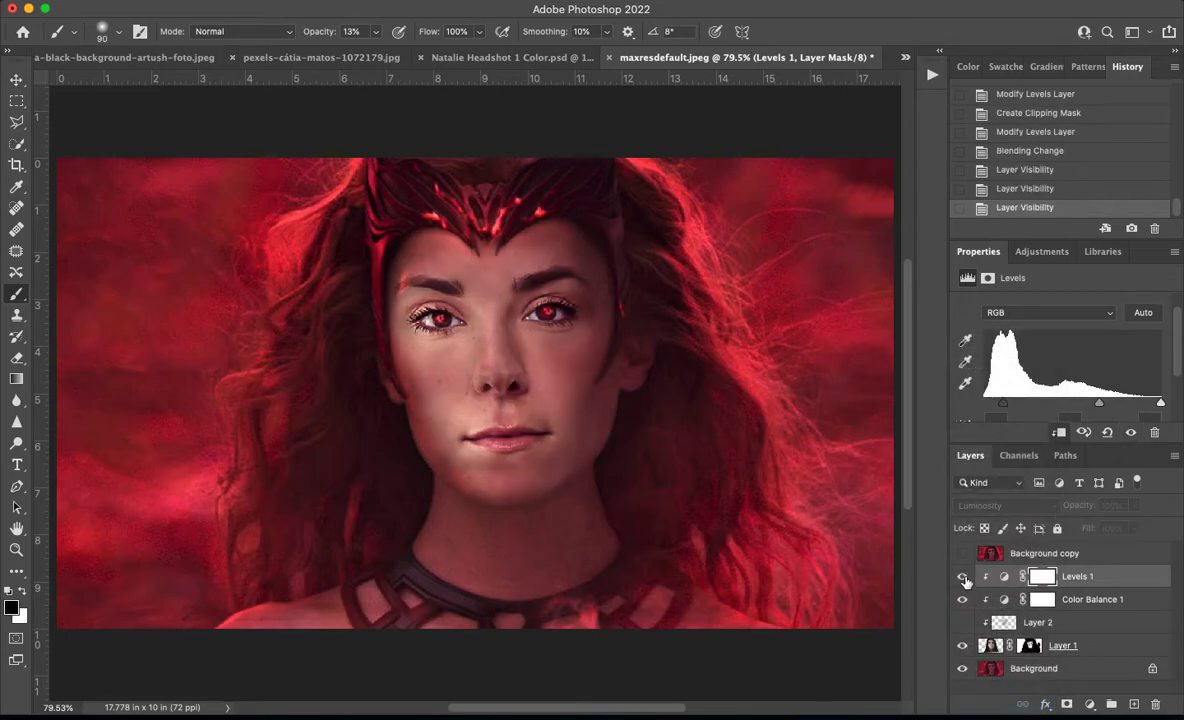
click(963, 578)
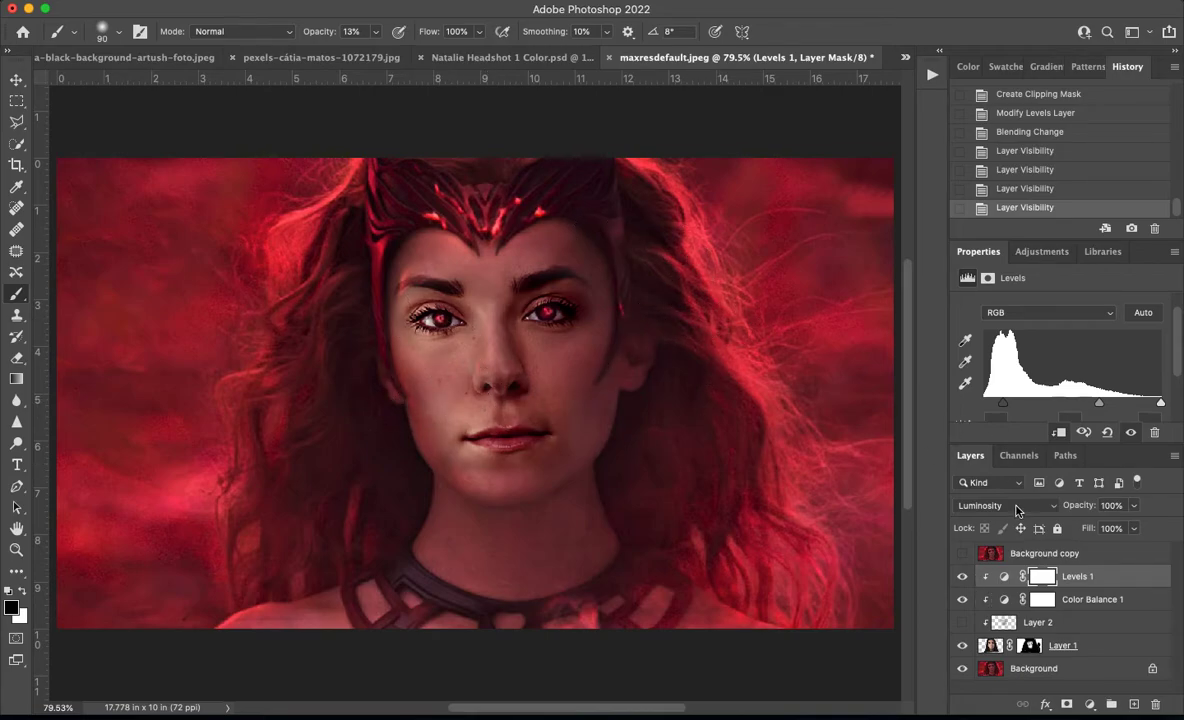
Try Normal, return to Luminosity, and mask the darkening off the right mouth corner
click(1016, 510)
click(912, 125)
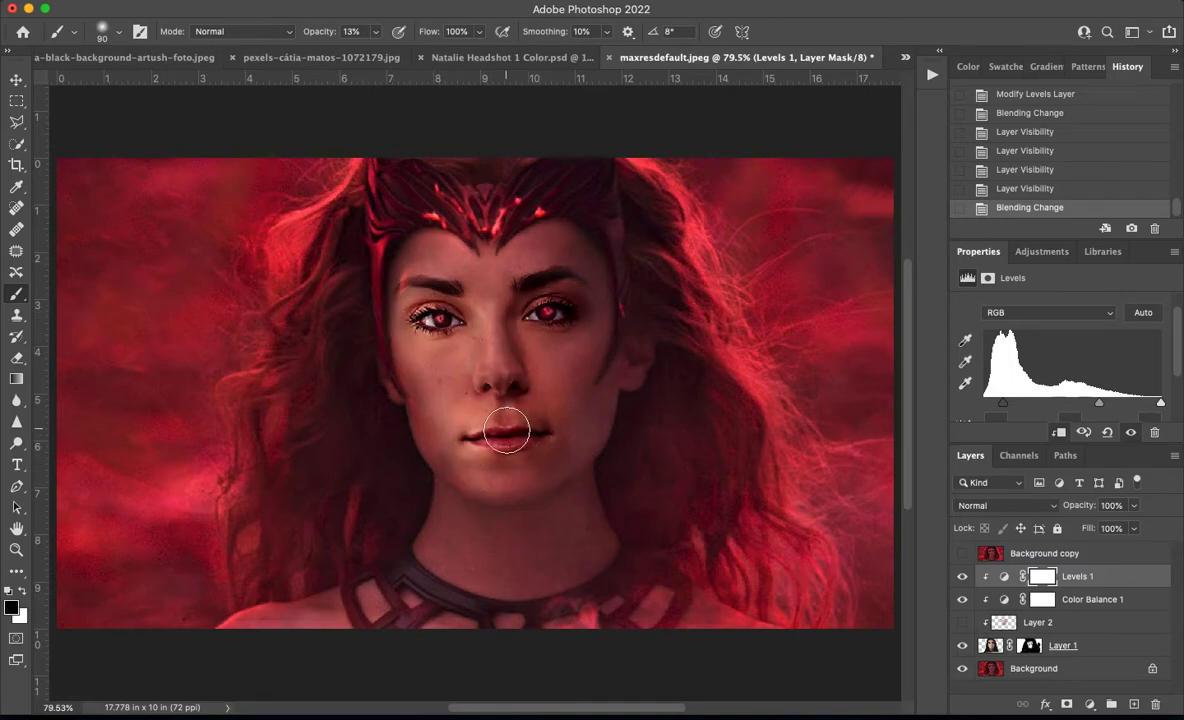
click(988, 512)
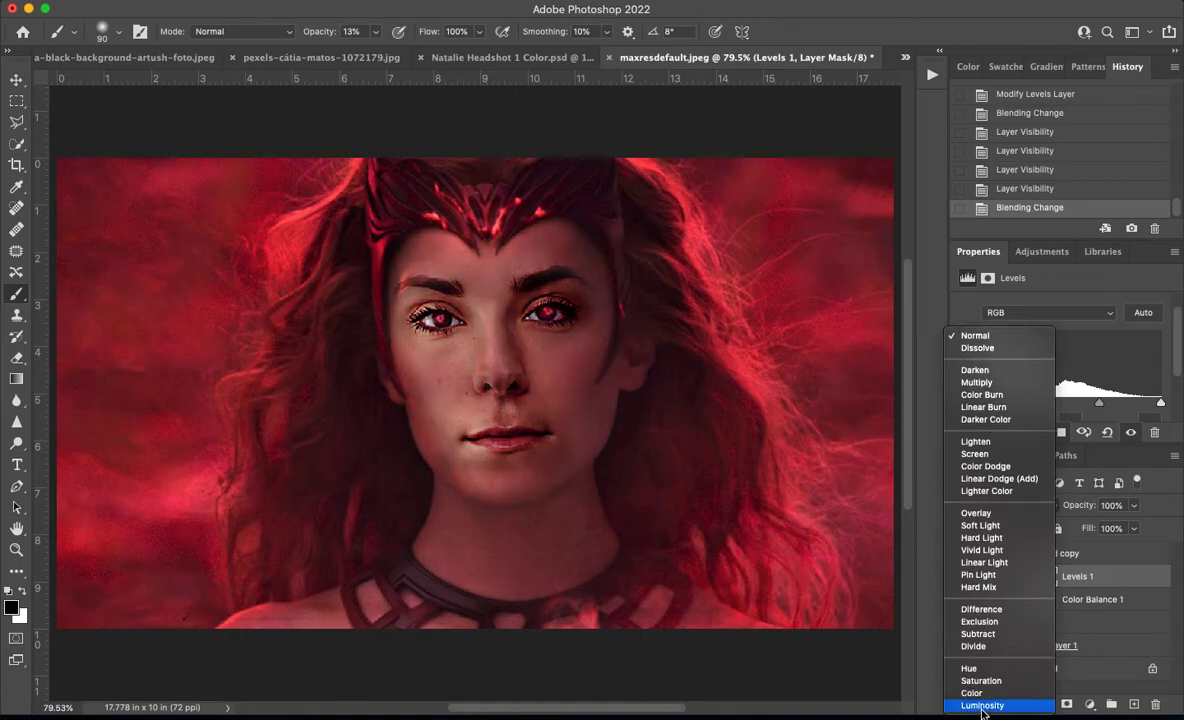
click(982, 707)
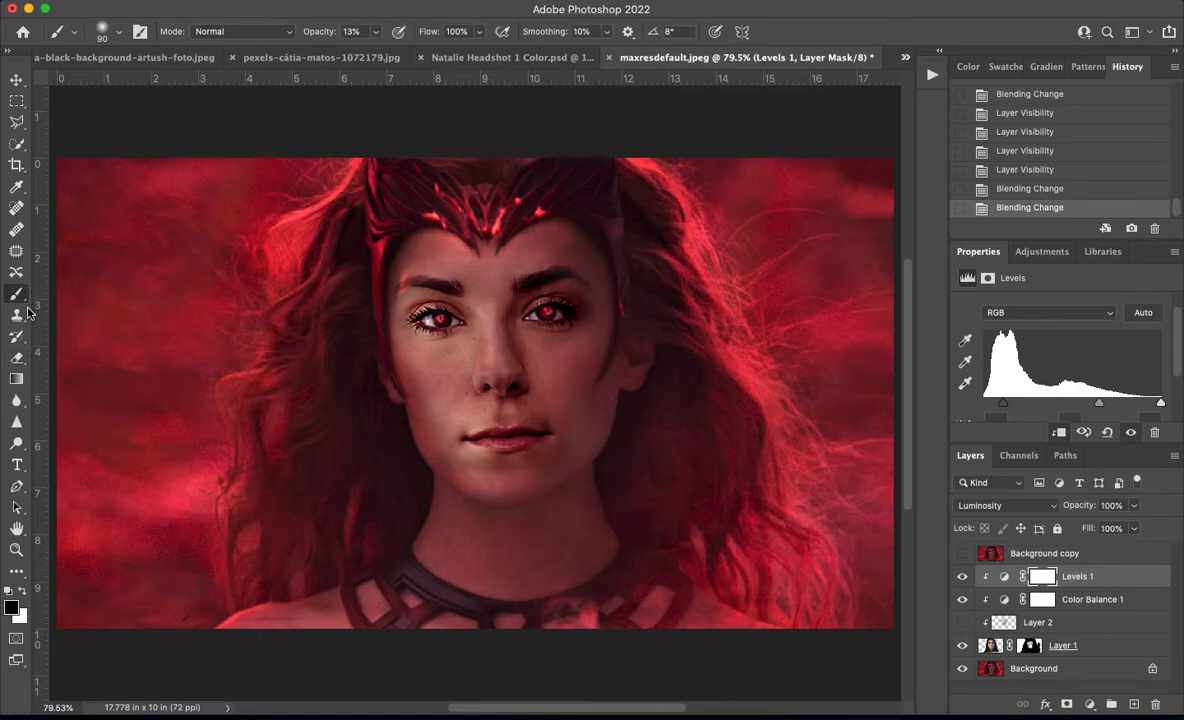
mouse_move(530, 432)
mouse_down()
mouse_move(525, 337)
mouse_move(573, 342)
mouse_move(635, 394)
mouse_move(544, 432)
mouse_move(532, 415)
mouse_move(567, 439)
mouse_up()
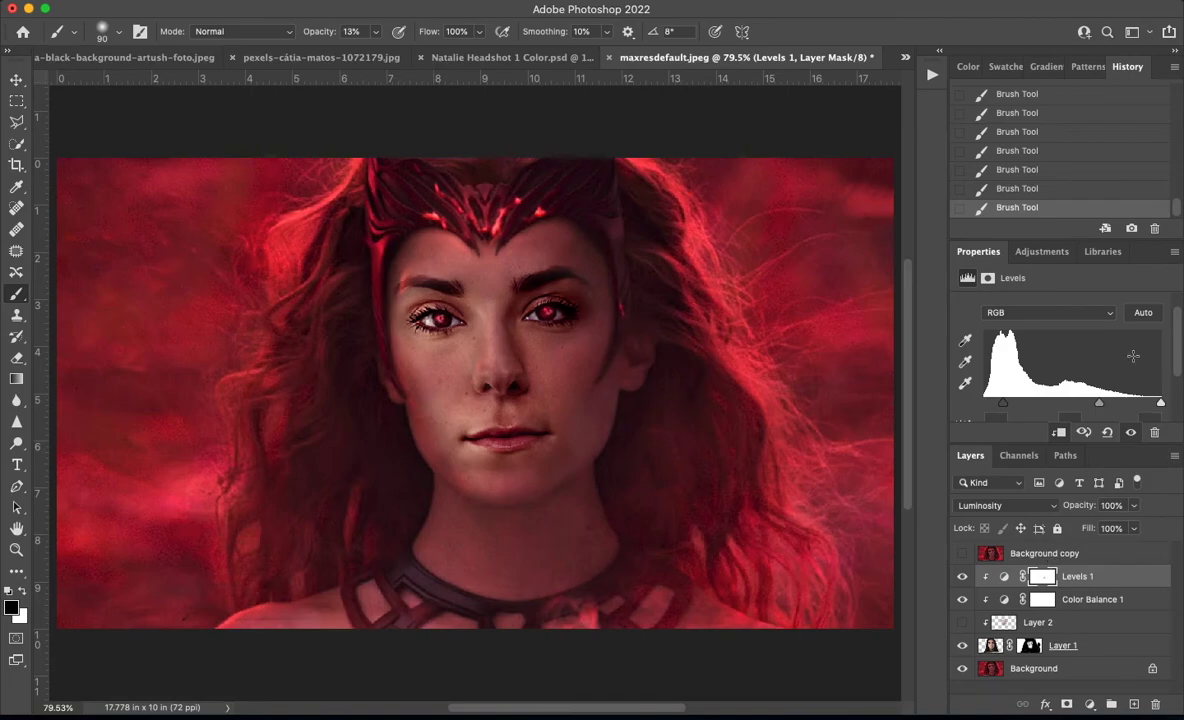
scroll(1130, 380, down, 2)
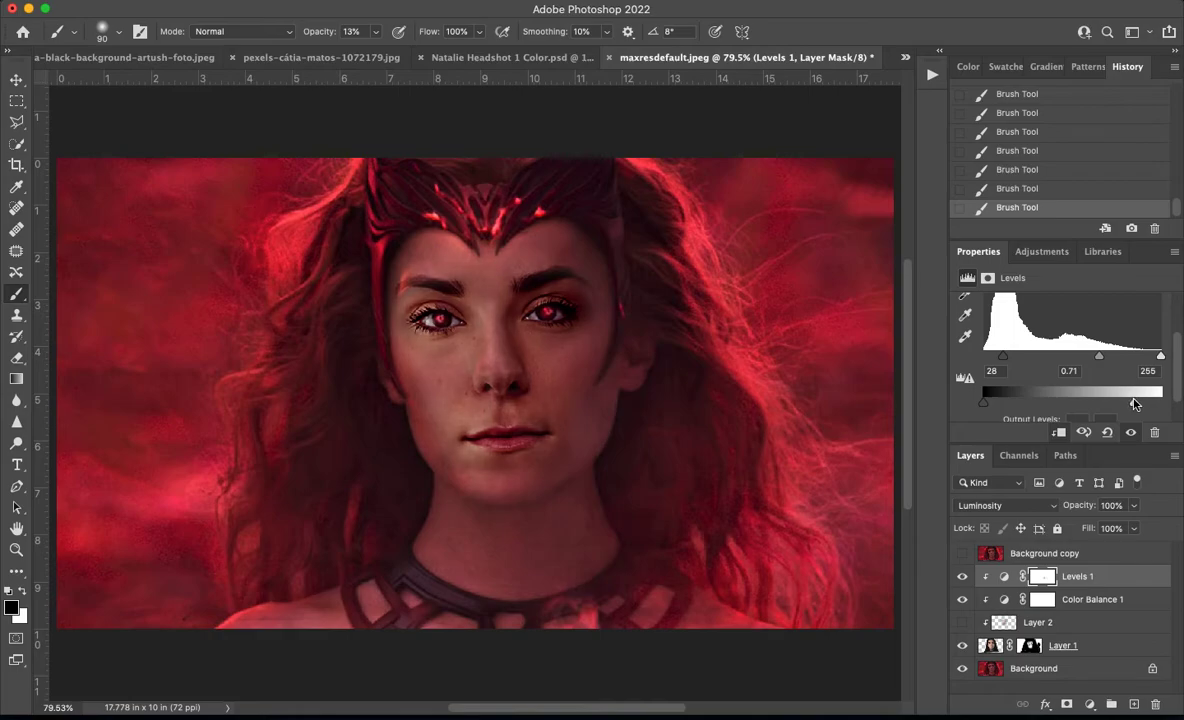
Fine-tune Levels 1, setting the midtone level to 0.65 and adjusting the white output level
drag(1135, 403, 1131, 403)
click(962, 577)
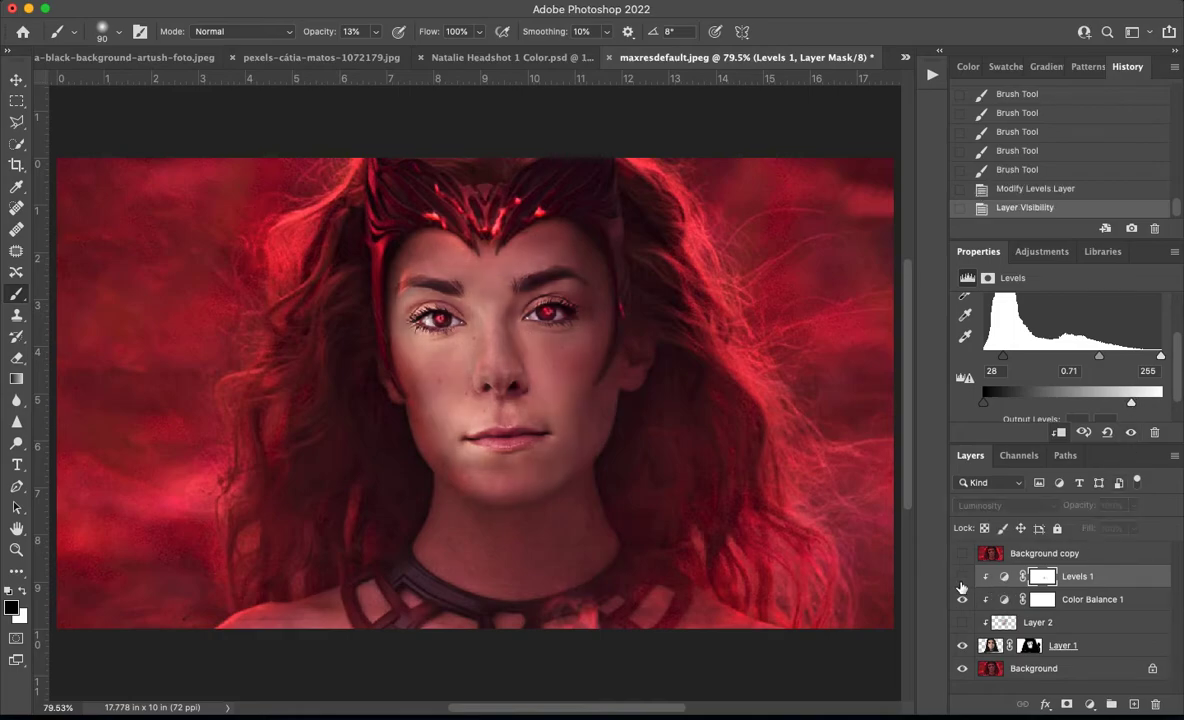
click(962, 577)
click(962, 580)
click(962, 580)
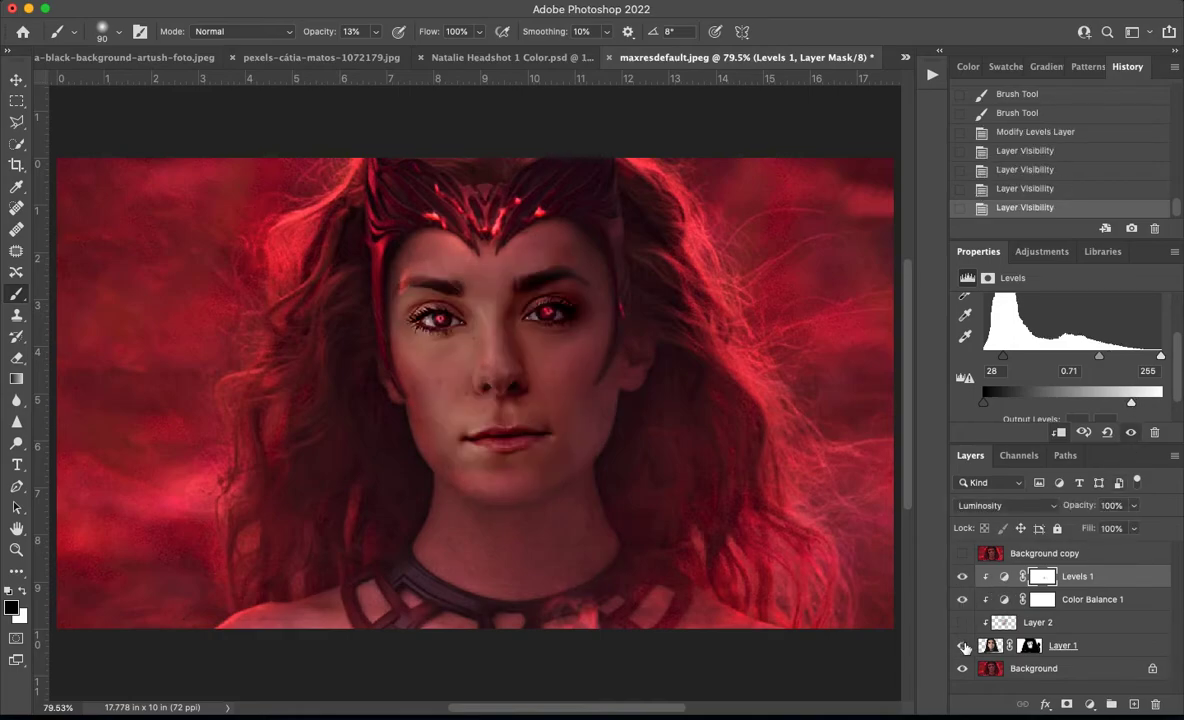
drag(1100, 356, 1108, 358)
drag(1105, 359, 1104, 359)
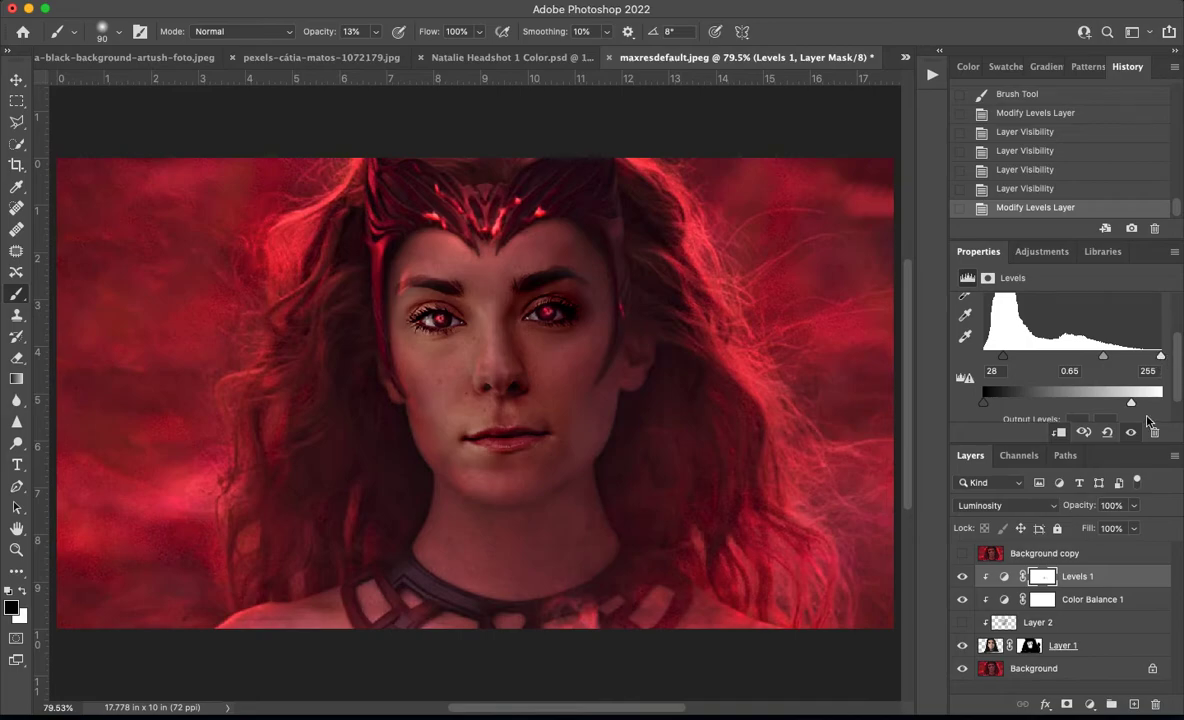
drag(1133, 405, 1138, 410)
click(962, 577)
click(962, 577)
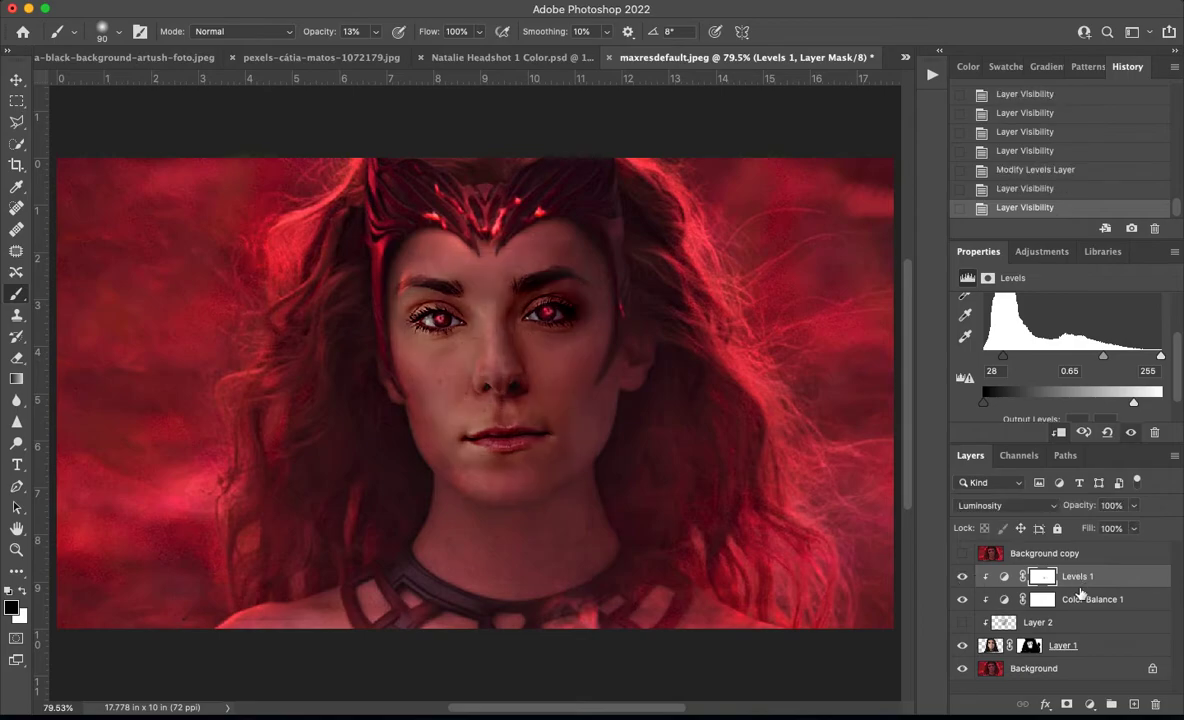
Move Levels 1 below Color Balance 1 in the layer stack
drag(1078, 571, 1096, 612)
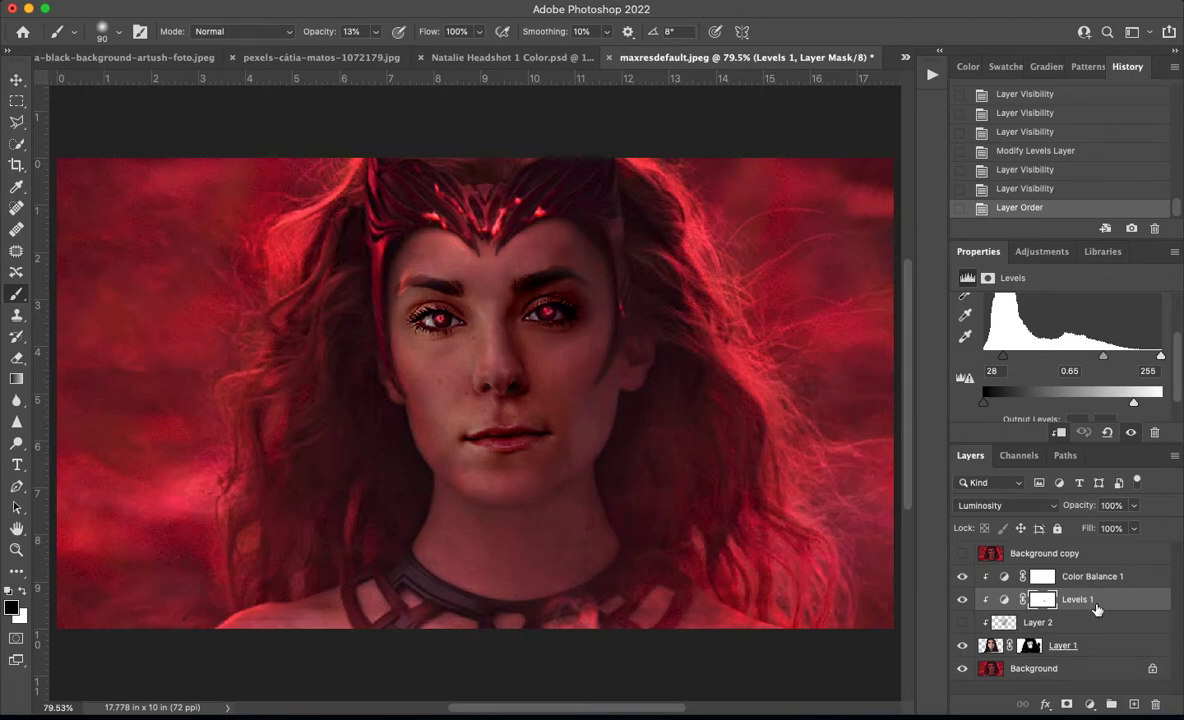
key(super+z)
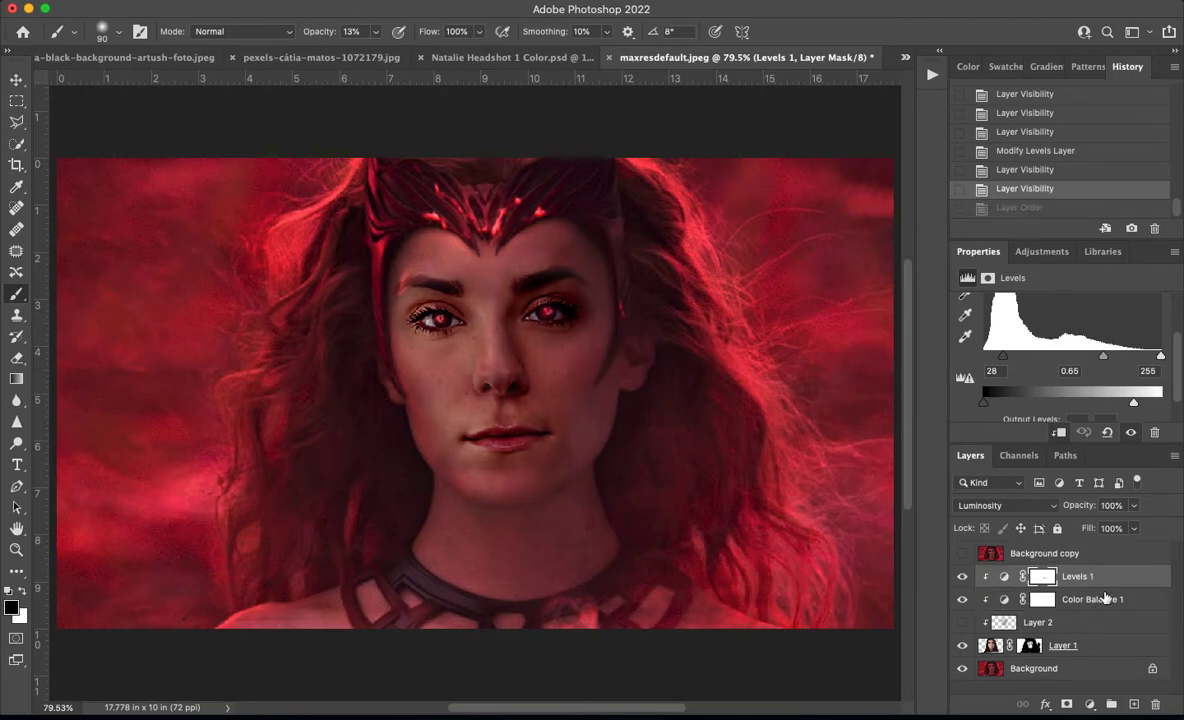
drag(1080, 576, 1090, 620)
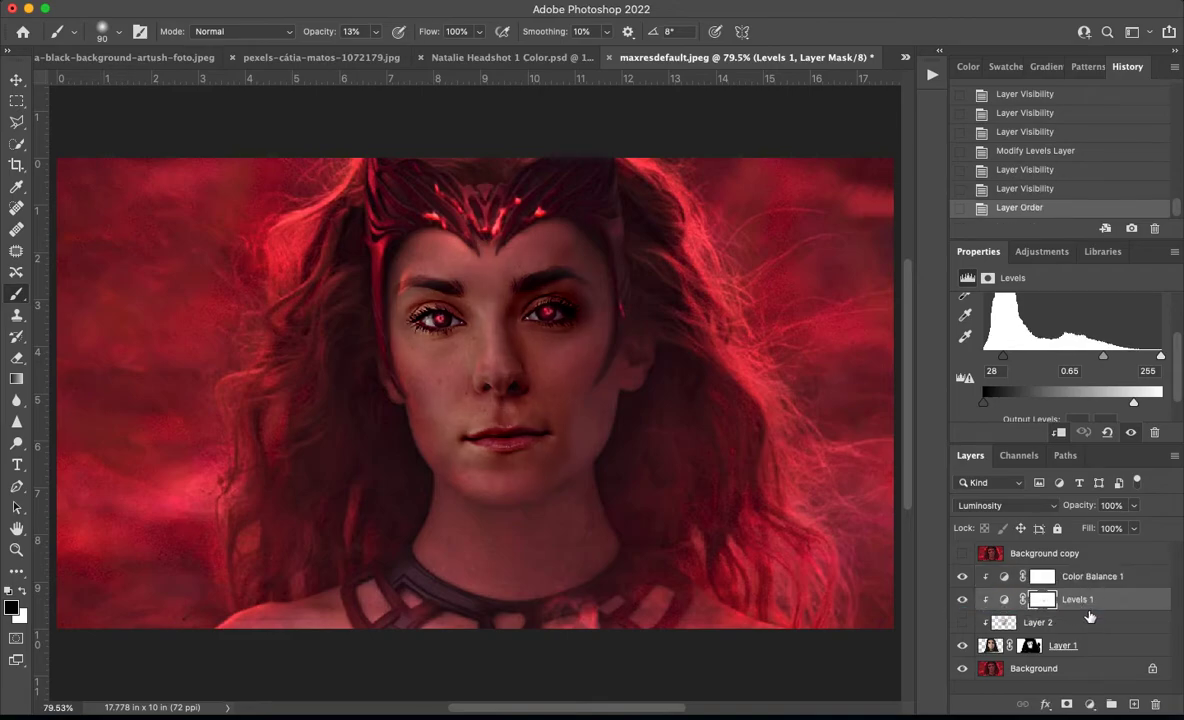
Show Layer 2's red tint at 15% opacity, then select the Background copy layer
click(964, 624)
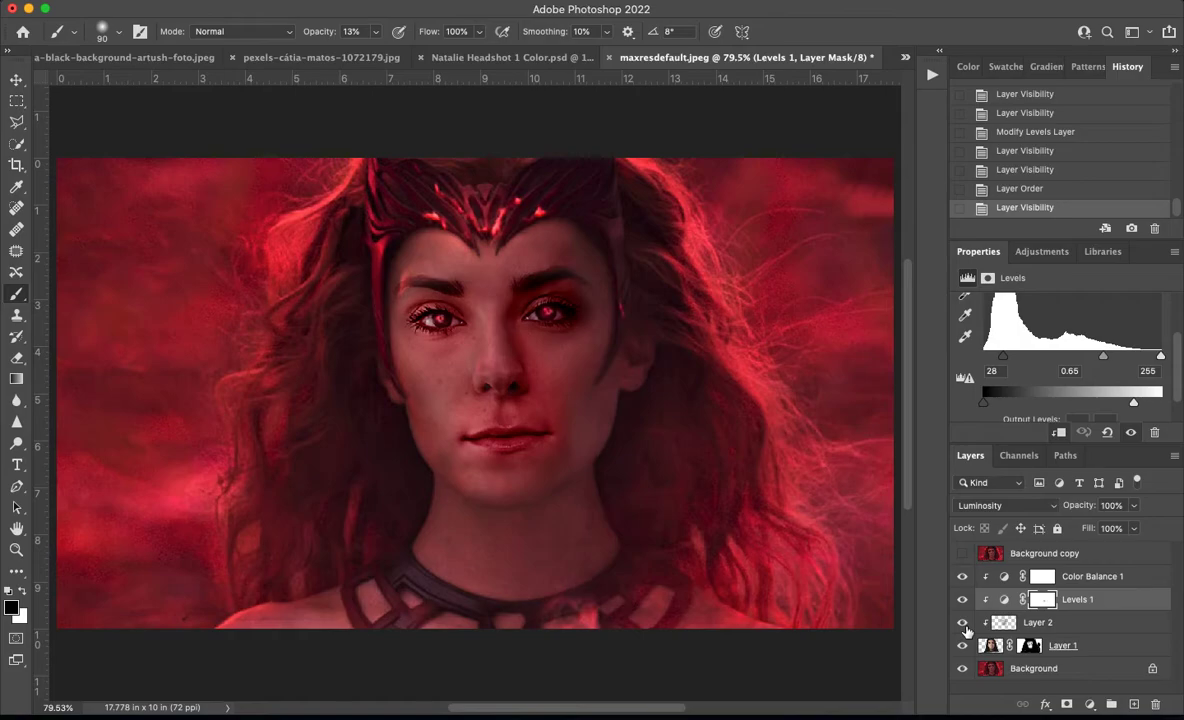
click(964, 624)
click(965, 625)
click(965, 625)
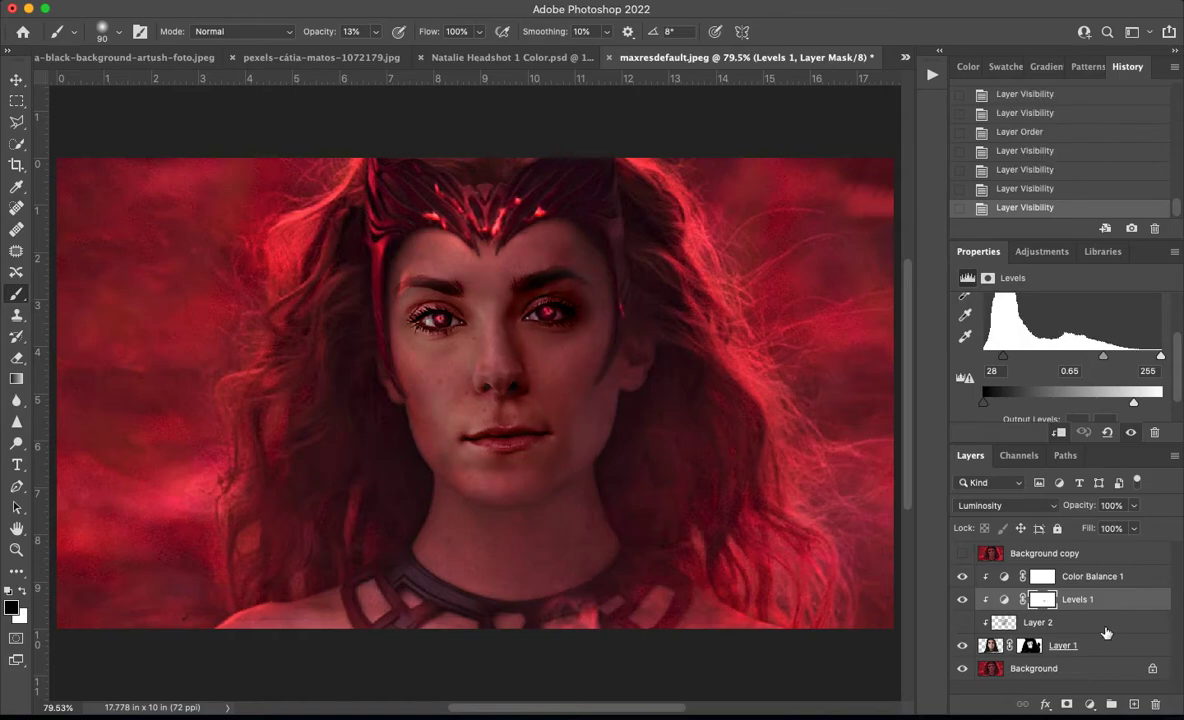
click(965, 625)
click(1095, 624)
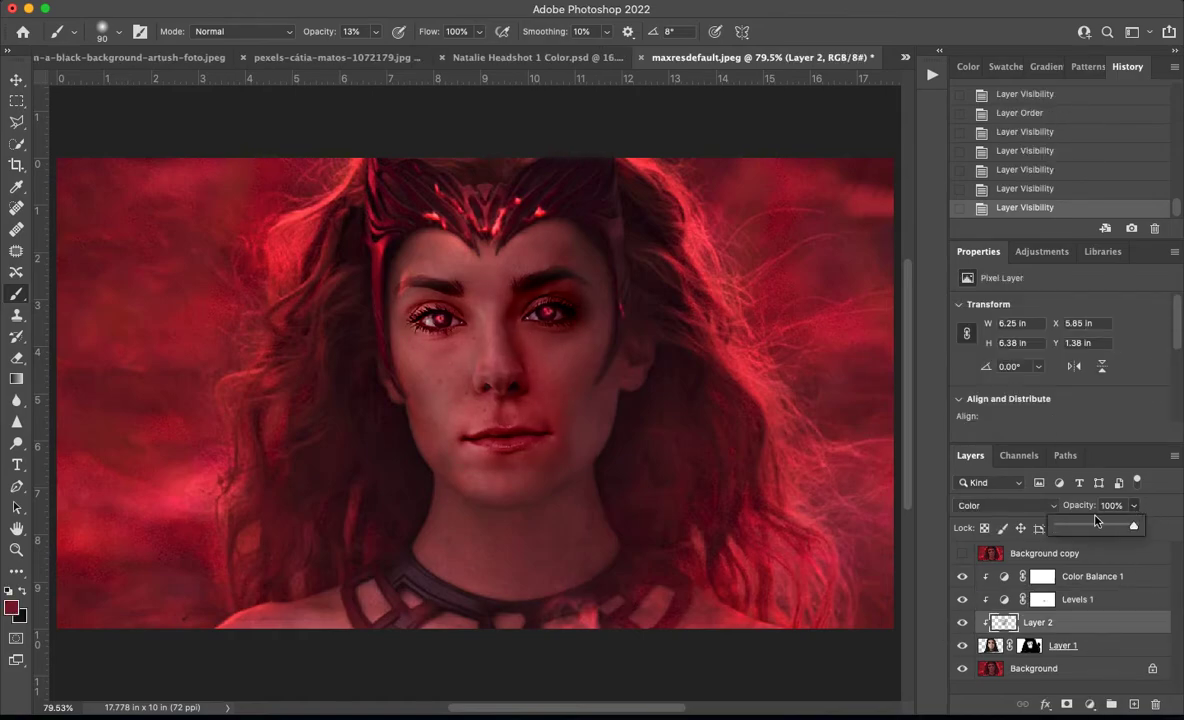
drag(1134, 505, 1071, 530)
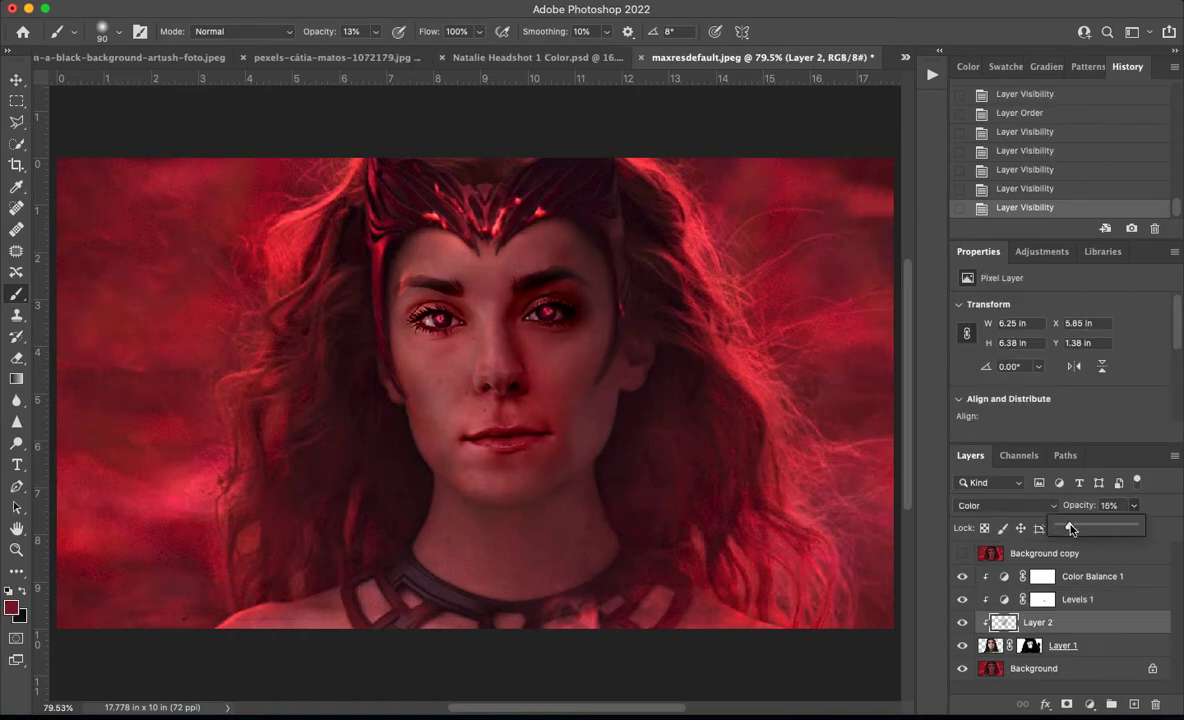
click(966, 624)
click(966, 624)
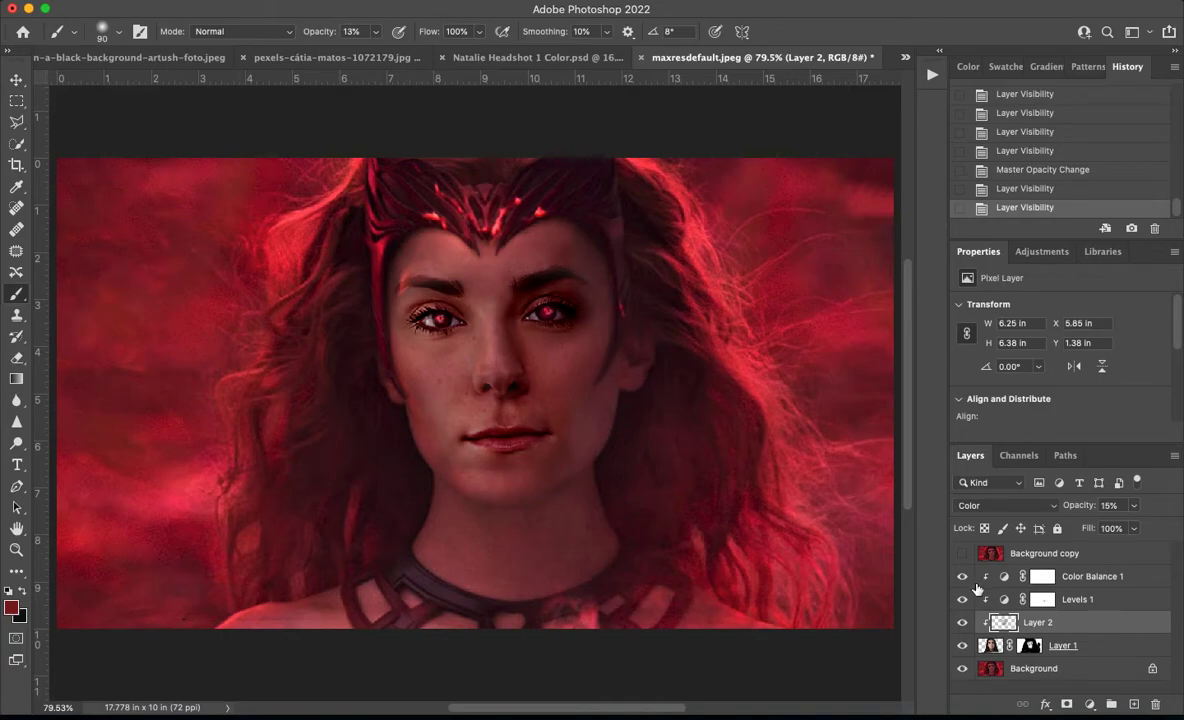
click(1040, 553)
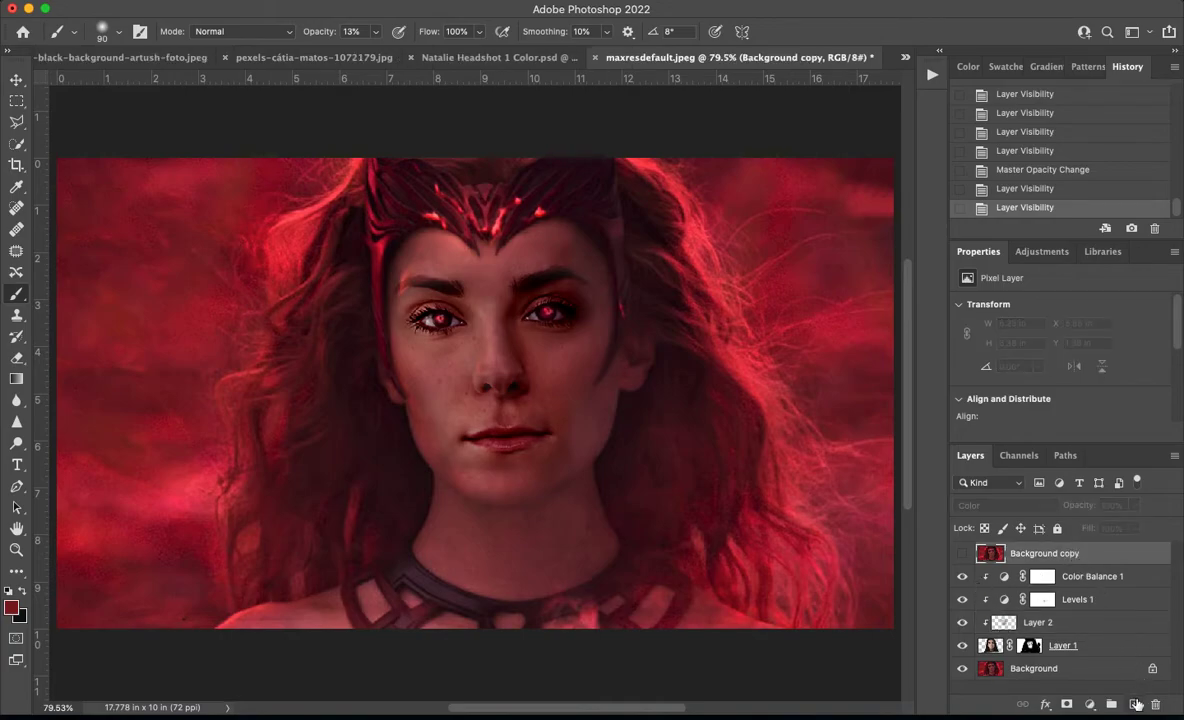
Create Layer 3, fill it with 50% Gray at 100% opacity, and set it to Overlay
click(1134, 704)
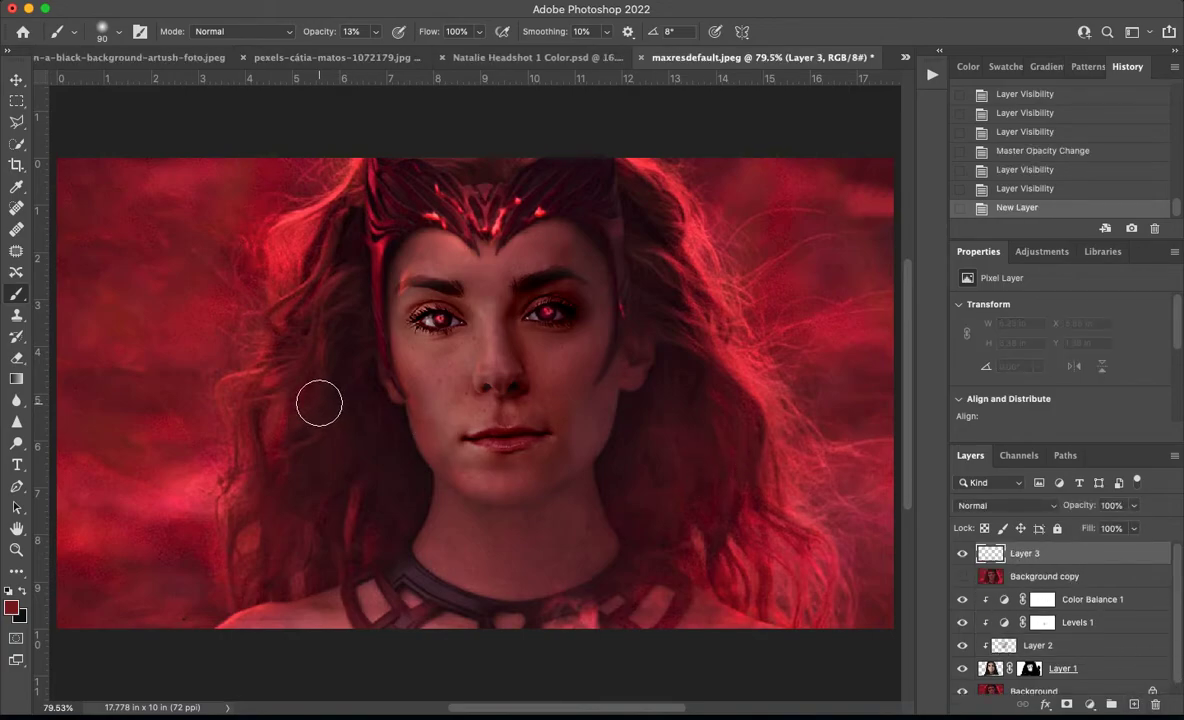
drag(319, 404, 317, 404)
click(182, 9)
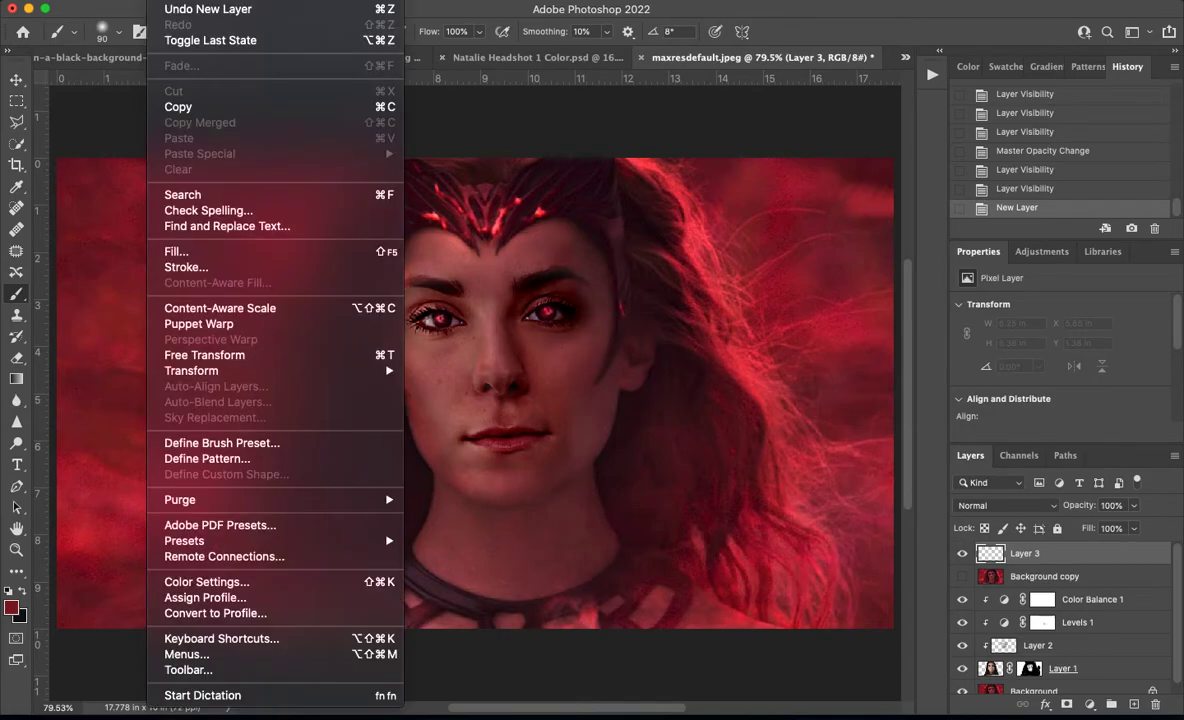
click(192, 254)
click(565, 266)
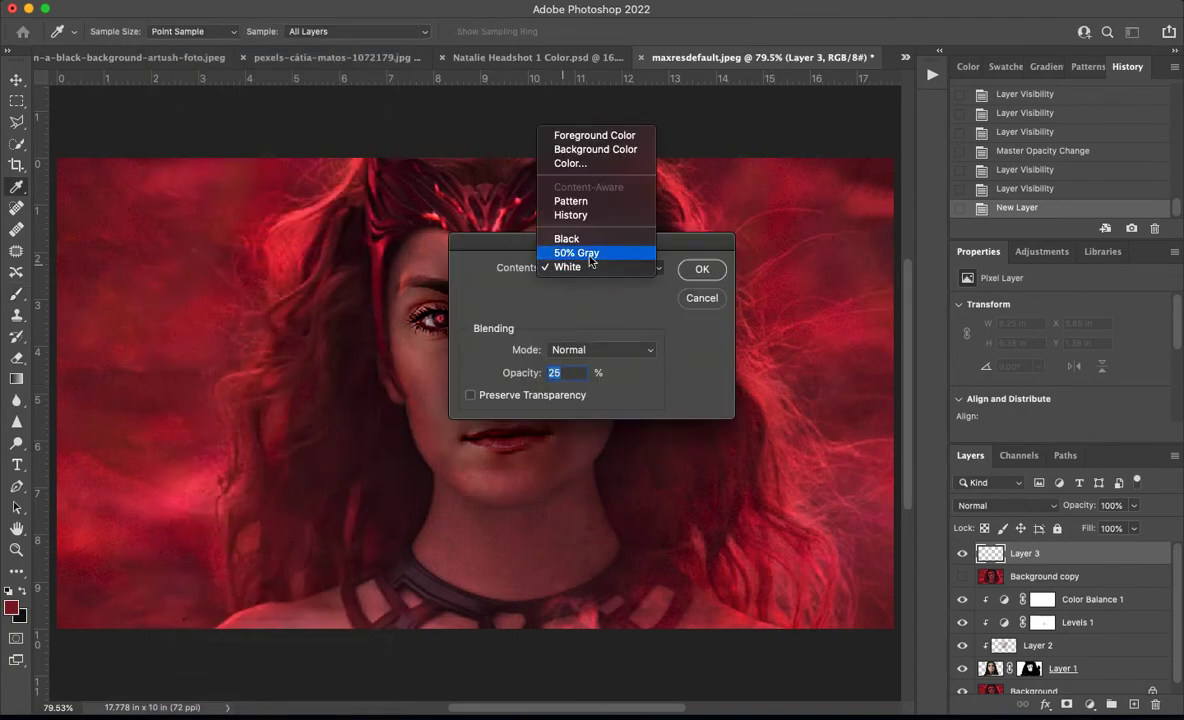
click(590, 254)
click(710, 269)
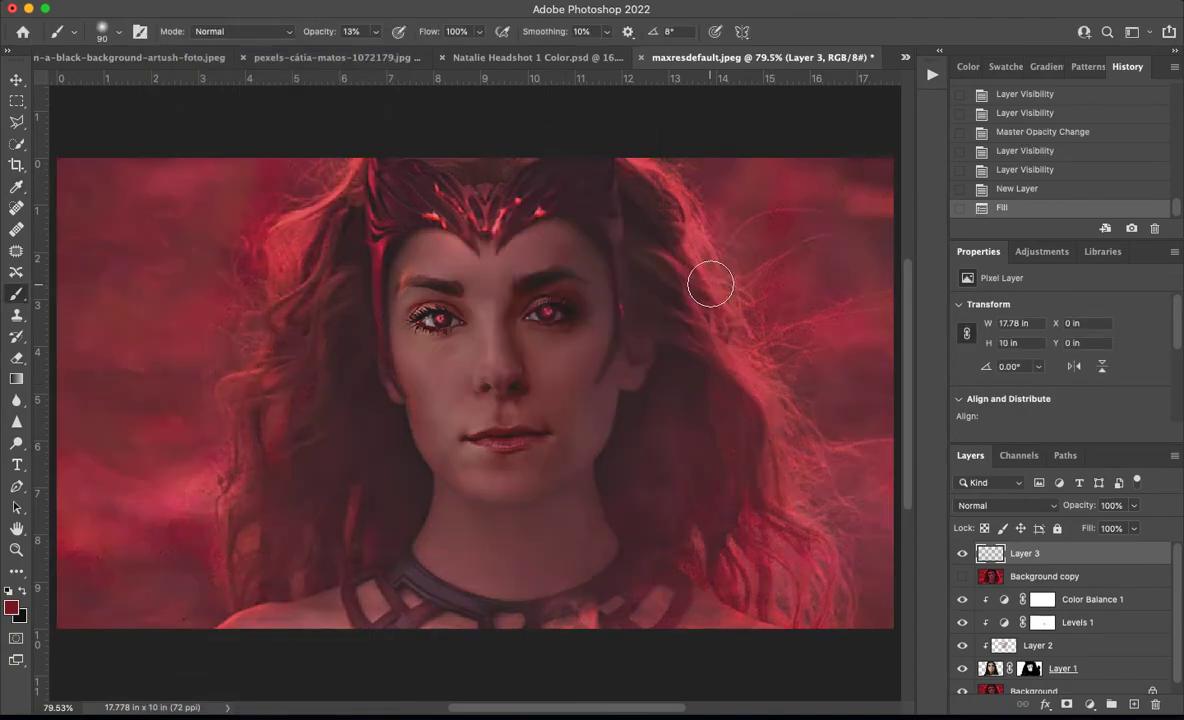
click(182, 9)
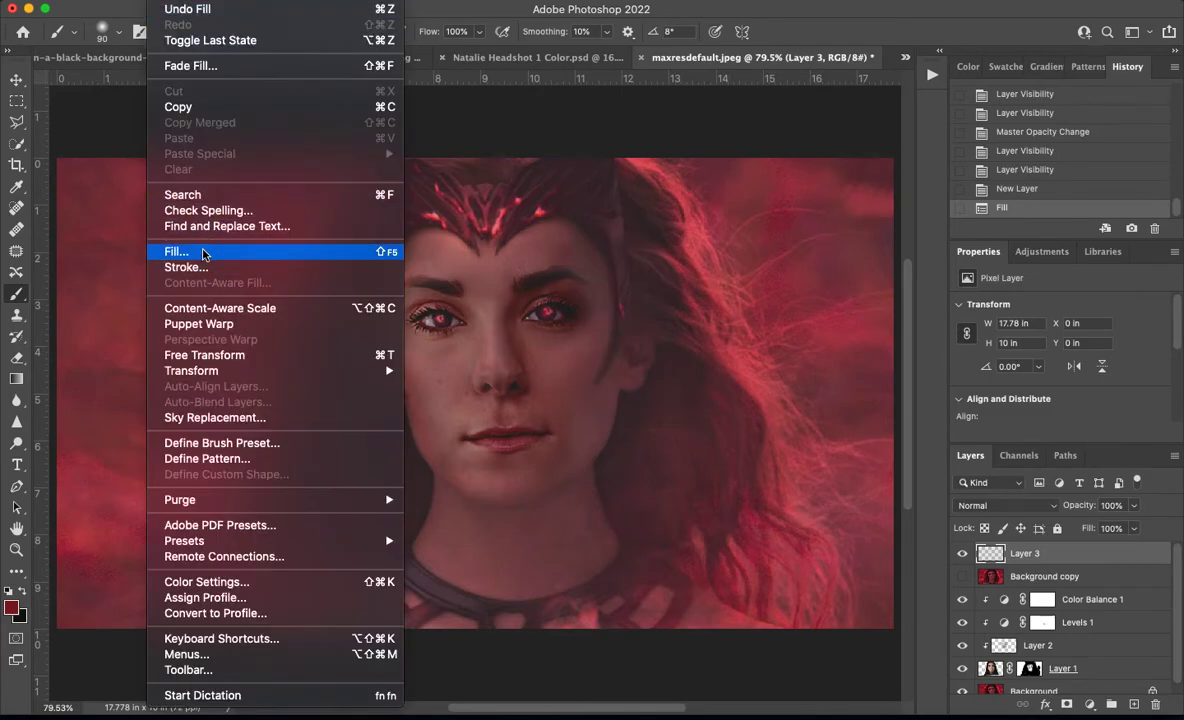
click(190, 251)
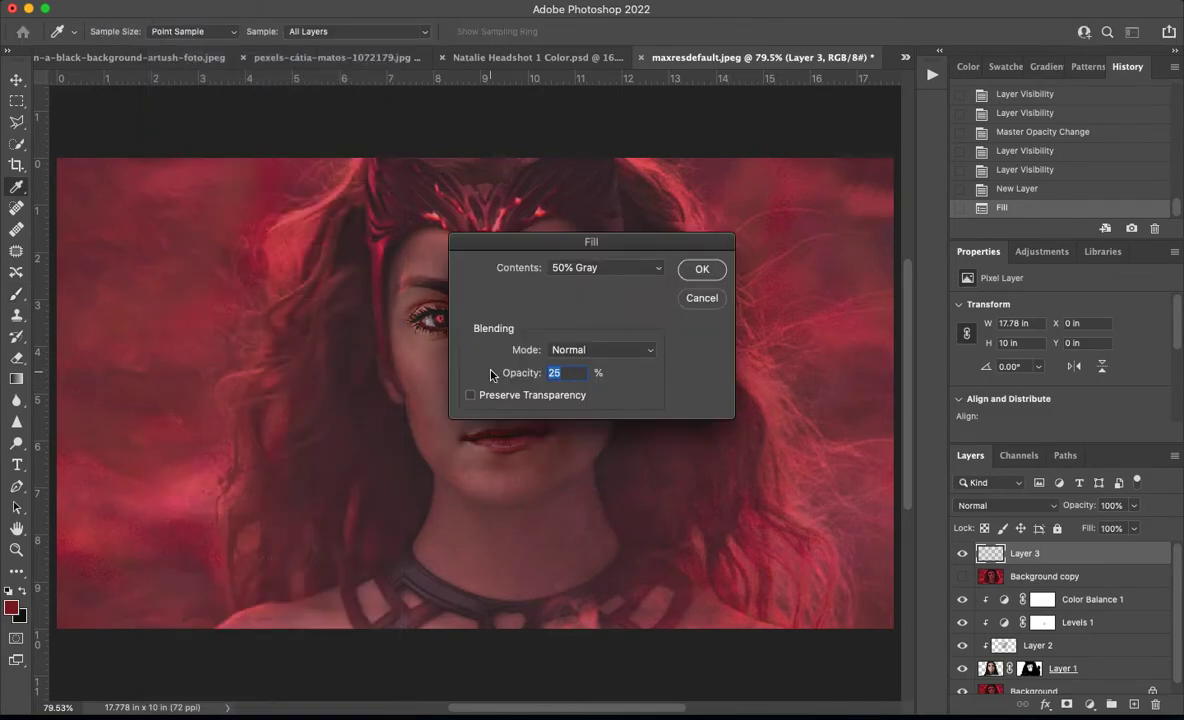
text(100)
key(Return)
key(b)
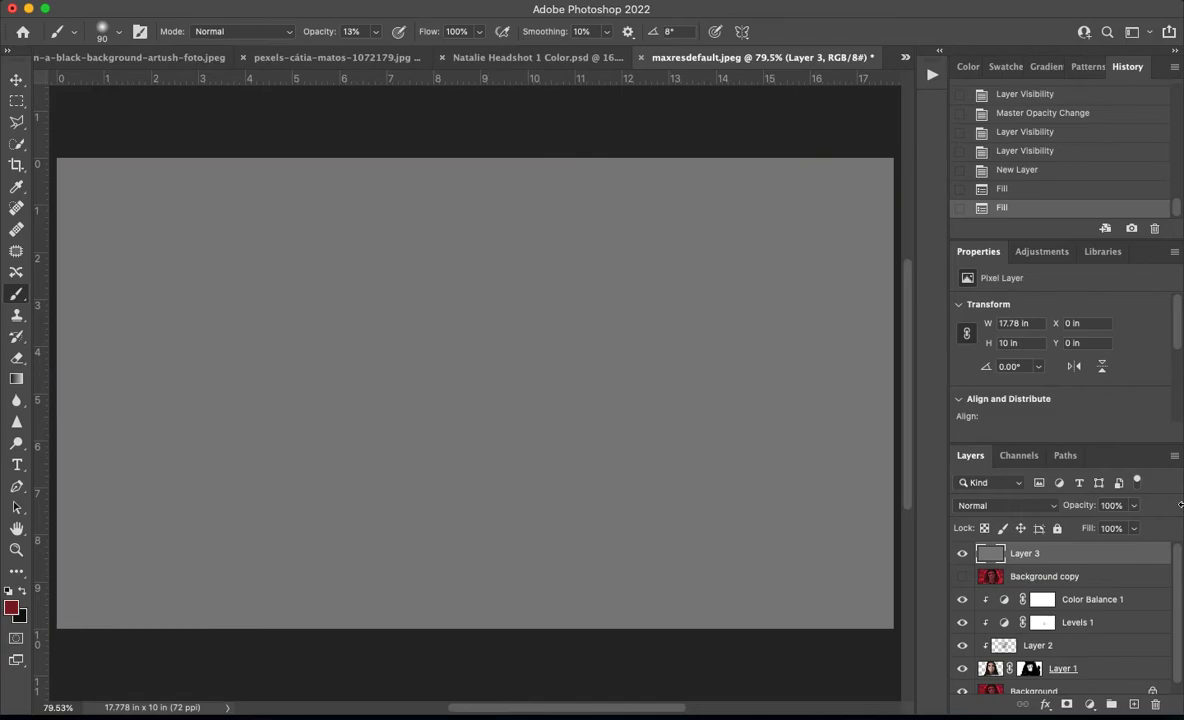
click(1015, 505)
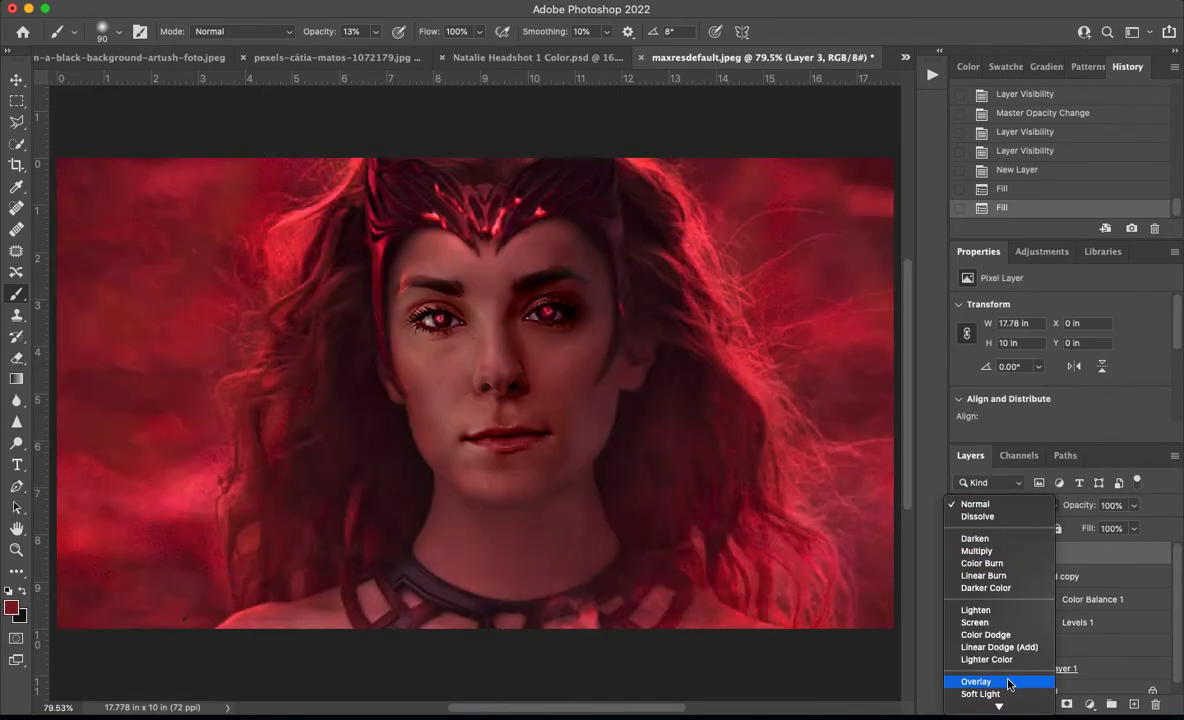
click(1005, 681)
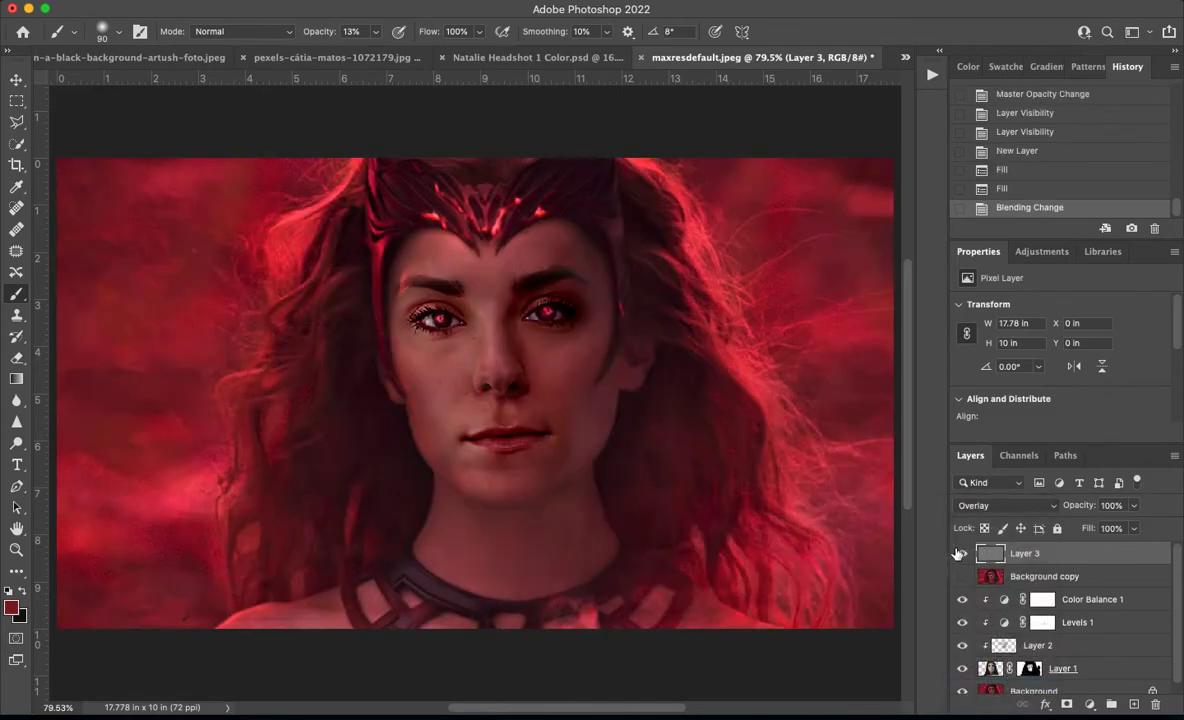
Keep Layer 3 on Overlay and set up a white ffffff brush at about 9% opacity, size 40
click(992, 507)
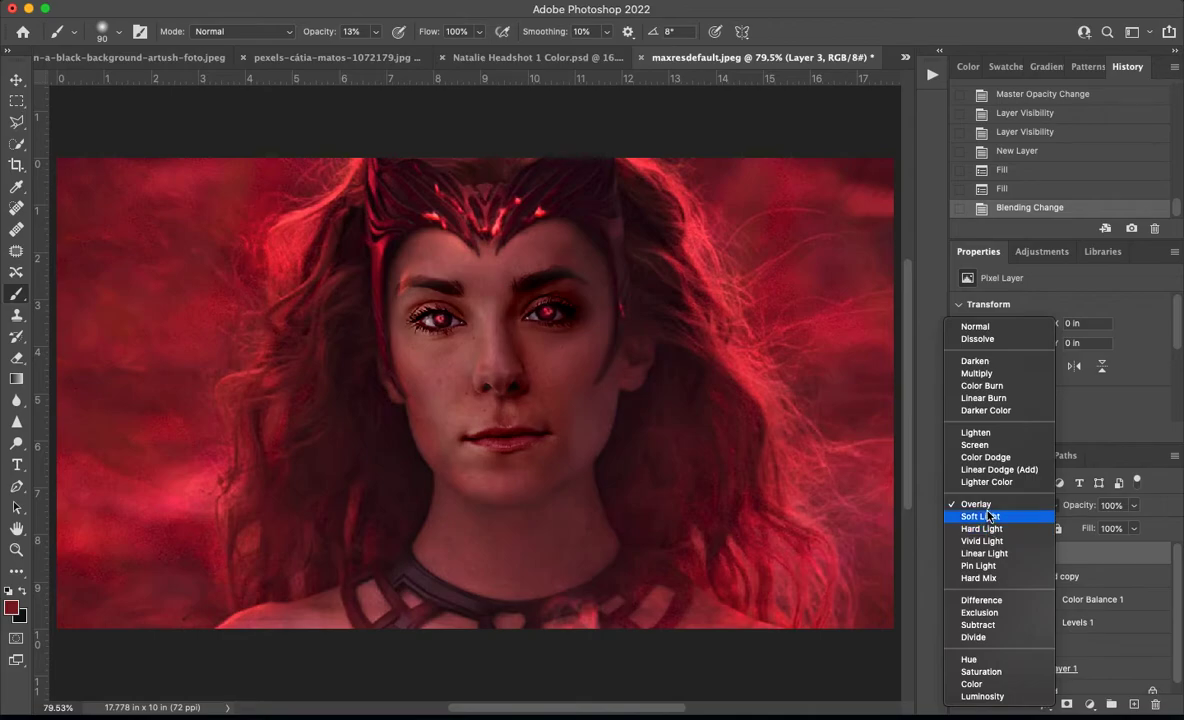
click(976, 504)
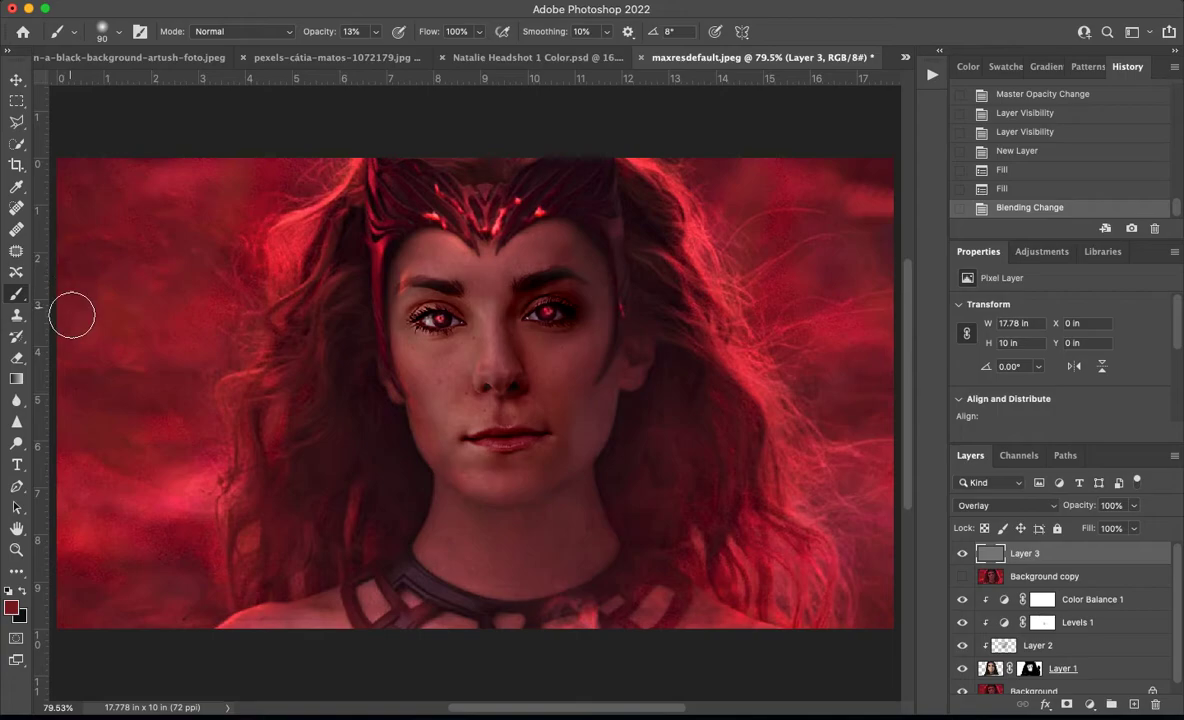
click(12, 608)
text(ffffff)
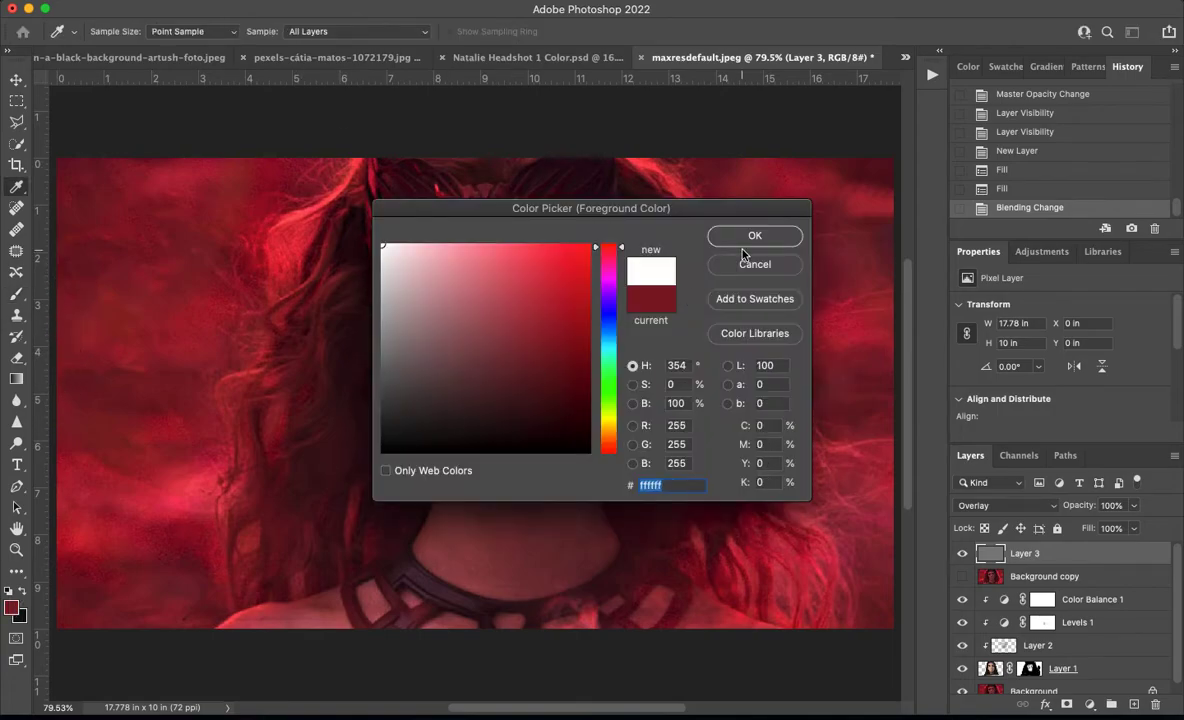
click(745, 236)
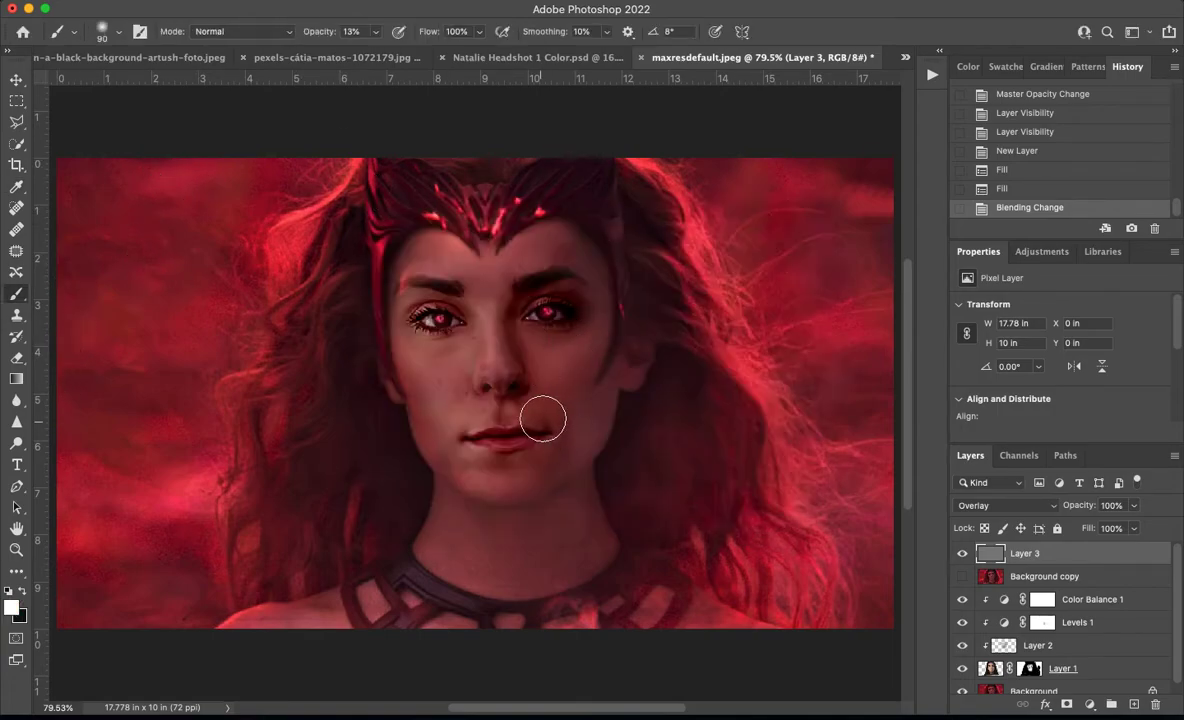
click(375, 31)
drag(365, 53, 373, 57)
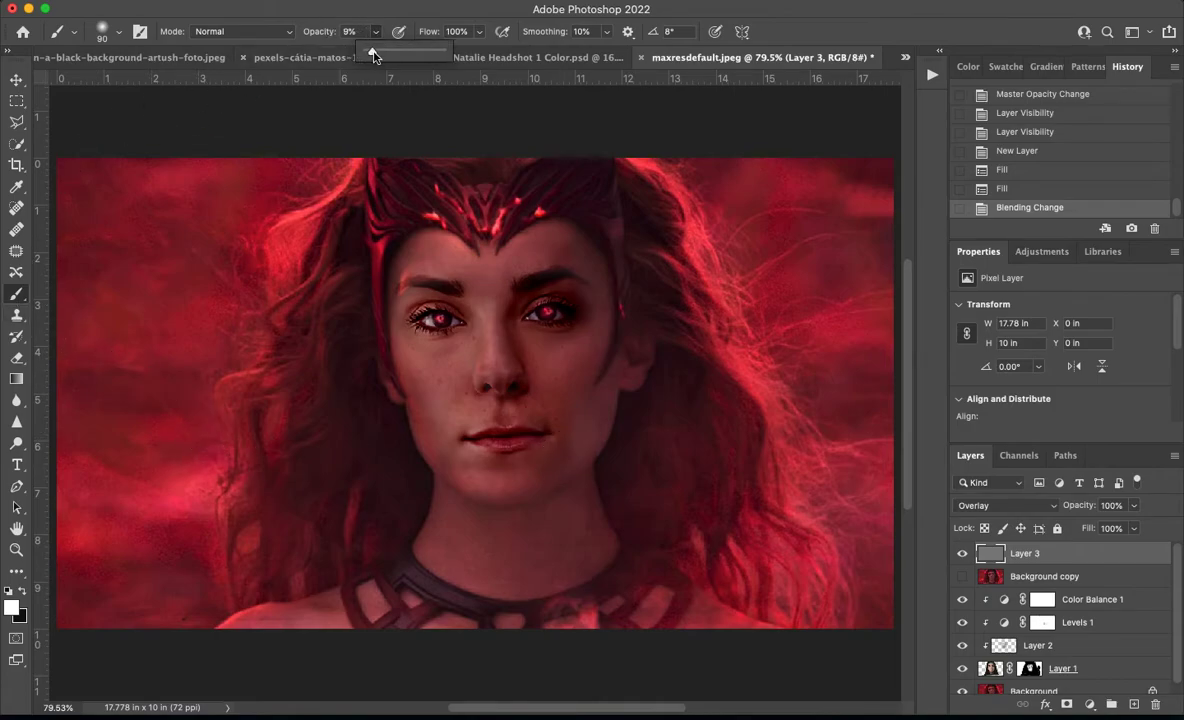
click(250, 101)
key(bracketleft)
key(bracketleft)
key(bracketleft)
key(bracketleft)
key(bracketleft)
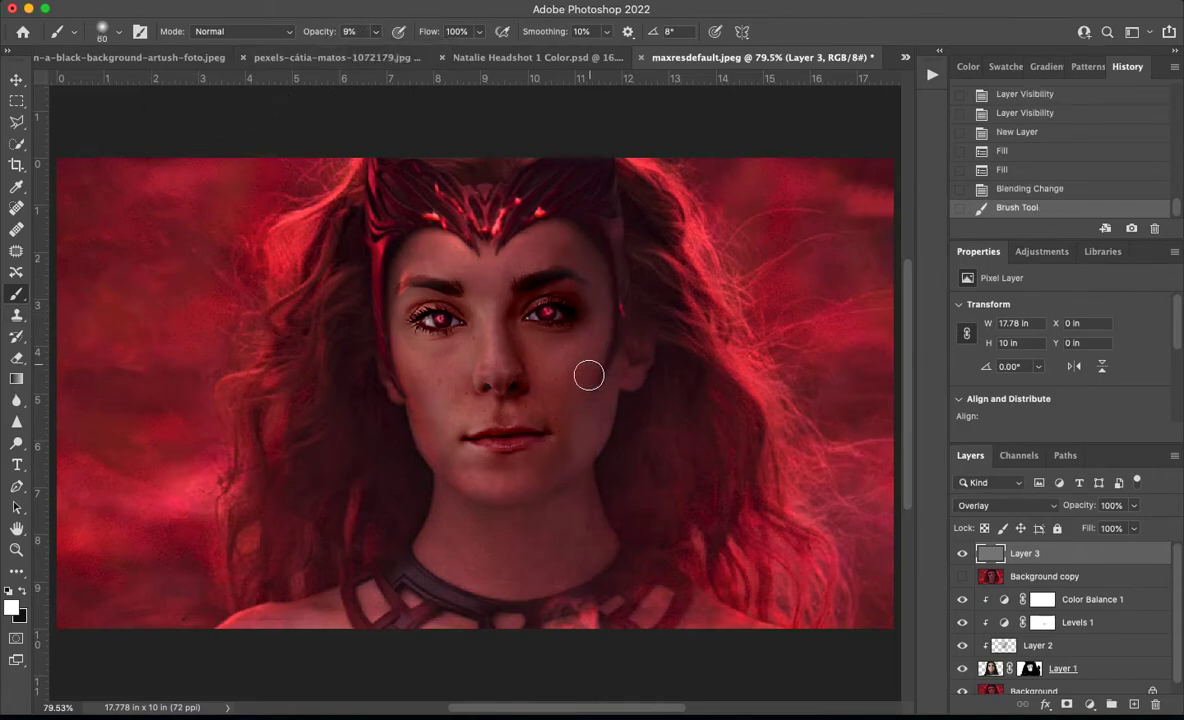
Paint faint white strokes to lighten the nose and brighten the eyes
mouse_move(529, 390)
mouse_down()
mouse_move(490, 305)
mouse_move(492, 330)
mouse_up()
mouse_move(504, 418)
mouse_down()
mouse_move(543, 473)
mouse_move(564, 433)
mouse_move(551, 410)
mouse_move(537, 440)
mouse_up()
drag(570, 253, 527, 214)
drag(424, 321, 445, 318)
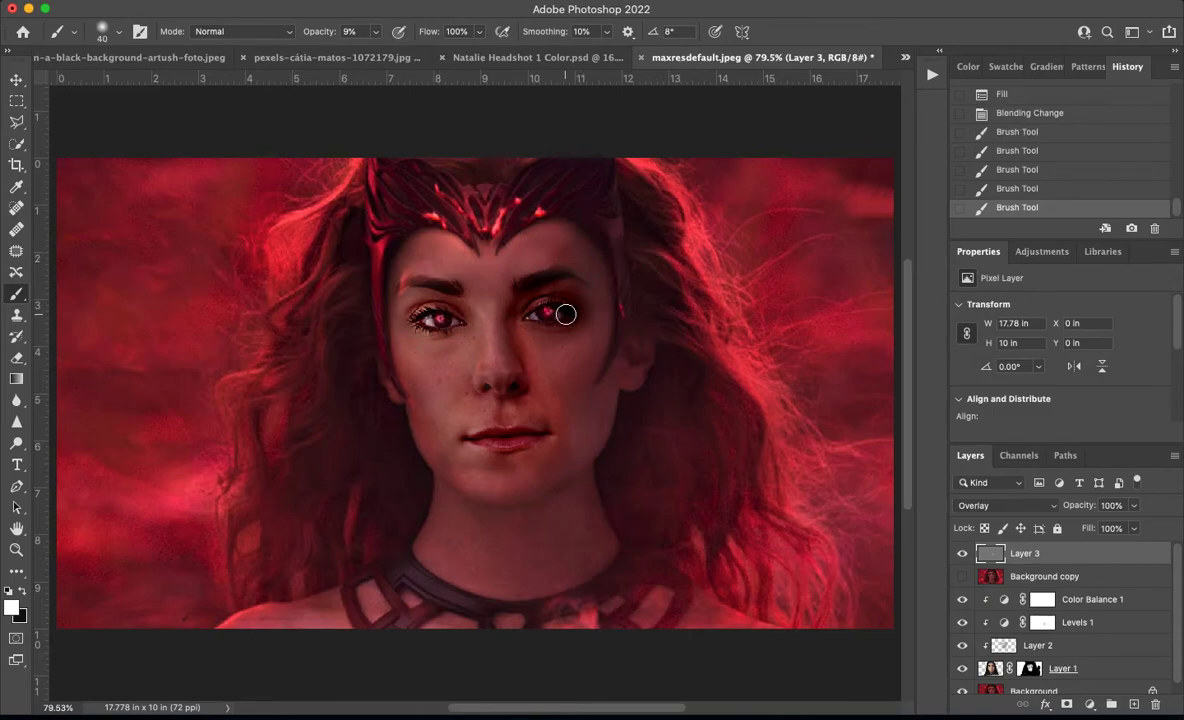
mouse_move(540, 312)
mouse_down()
mouse_move(573, 312)
mouse_move(548, 306)
mouse_up()
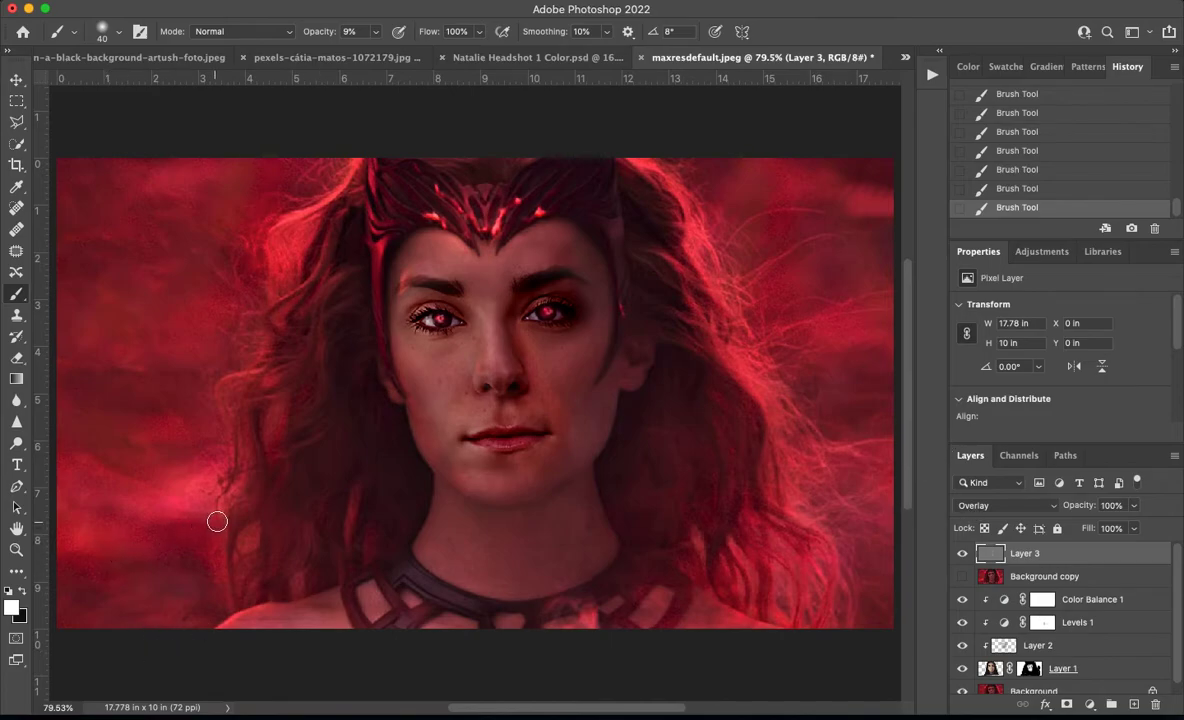
Switch to black, set the brush size to 70, and compare the shading with Layer 3 on and off
key(x)
key(bracketright)
key(bracketright)
key(bracketright)
key(bracketright)
key(bracketright)
key(bracketright)
key(bracketright)
key(bracketright)
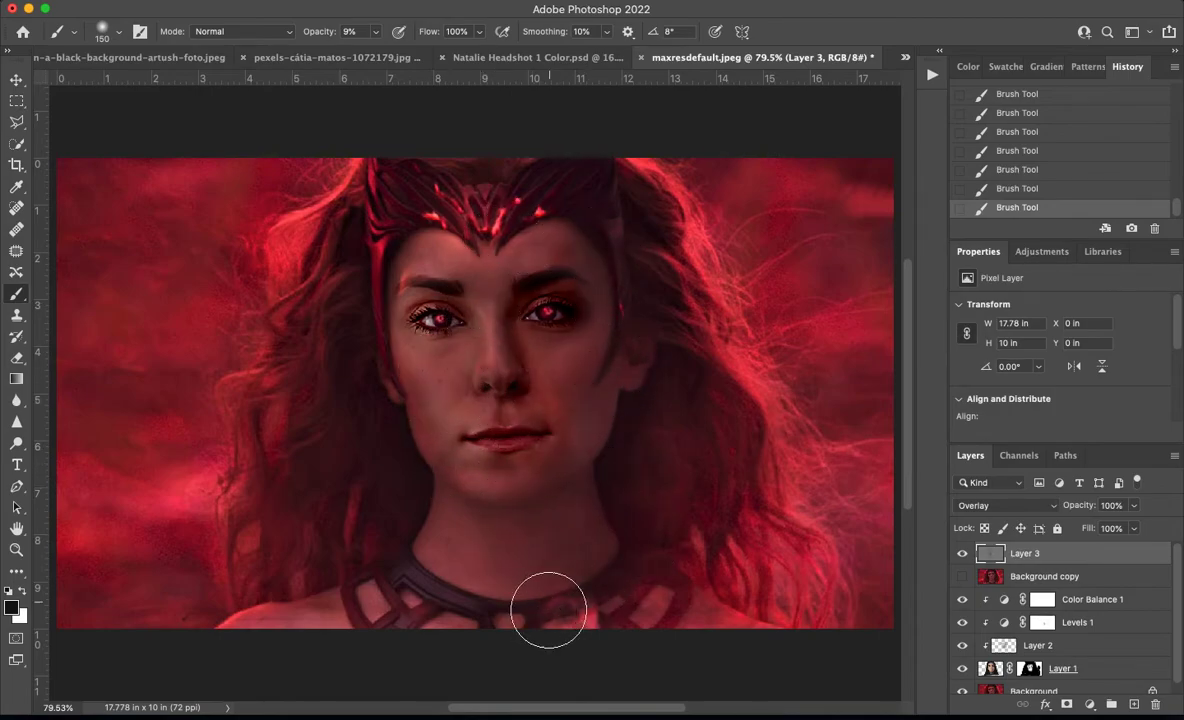
key(bracketleft)
key(bracketleft)
key(bracketleft)
key(bracketleft)
key(bracketleft)
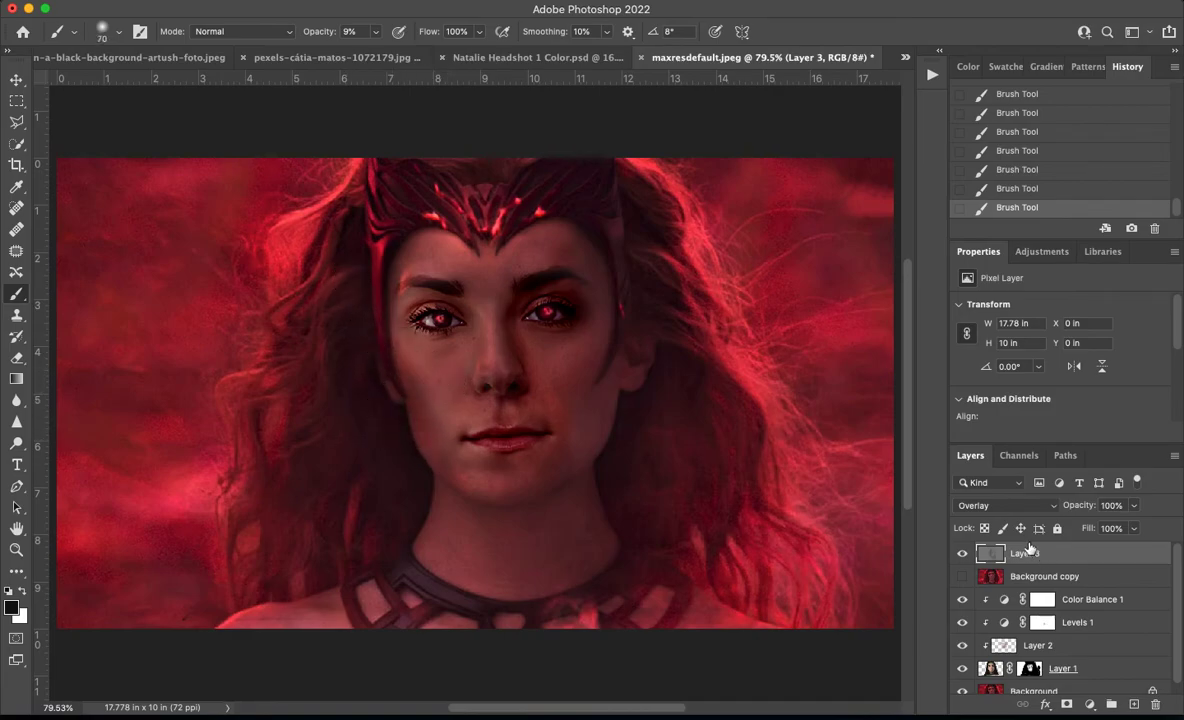
click(963, 554)
click(963, 554)
click(963, 554)
click(963, 554)
click(963, 554)
click(963, 554)
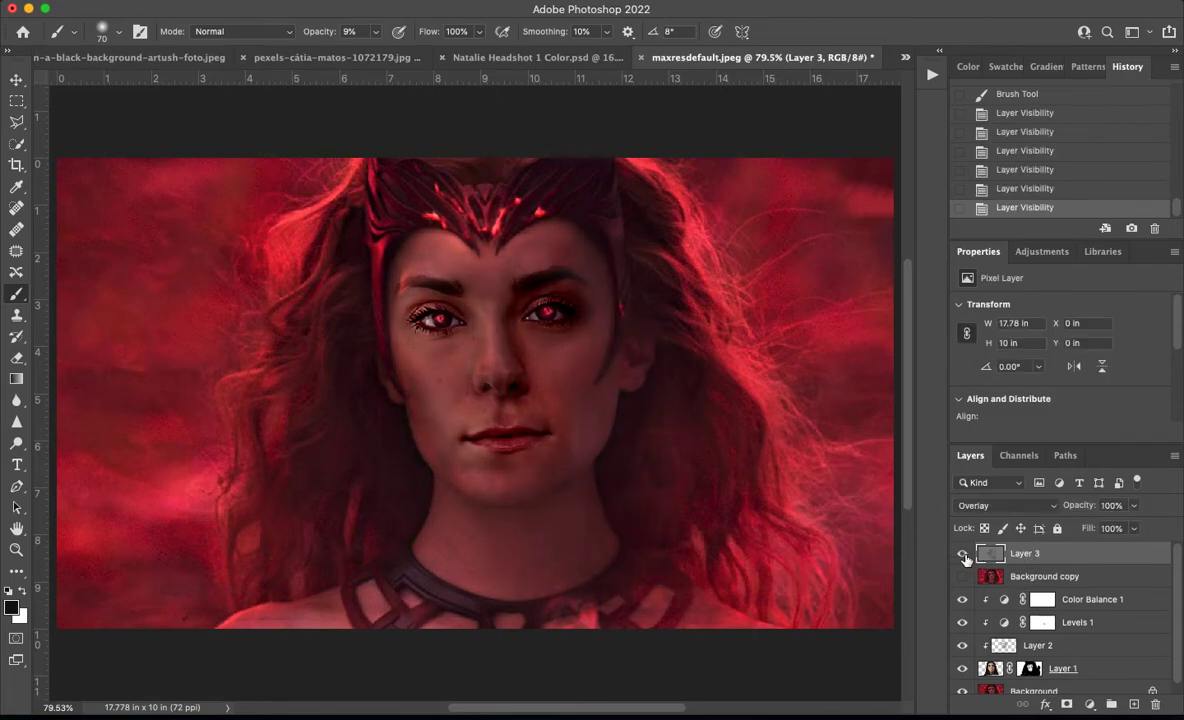
click(963, 554)
click(963, 554)
Try faint grey 898989 strokes near the mouth at size 40, undo them, and add a Layer 3 mask
click(17, 612)
drag(486, 333, 343, 345)
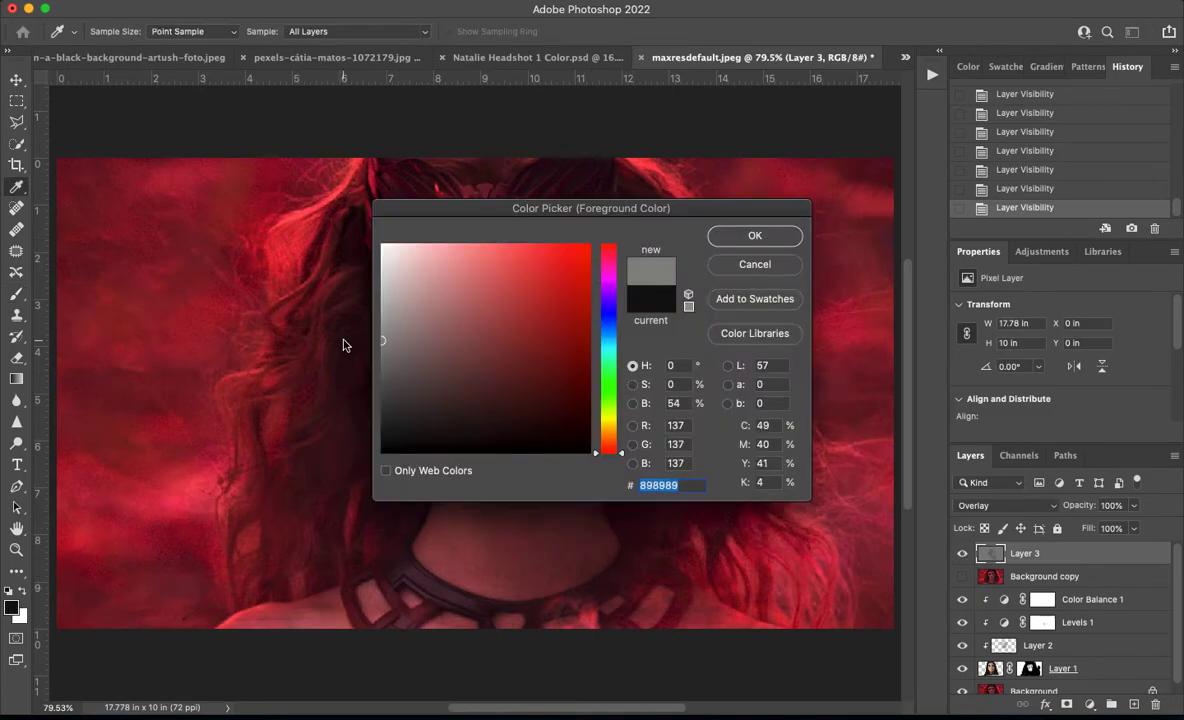
click(755, 236)
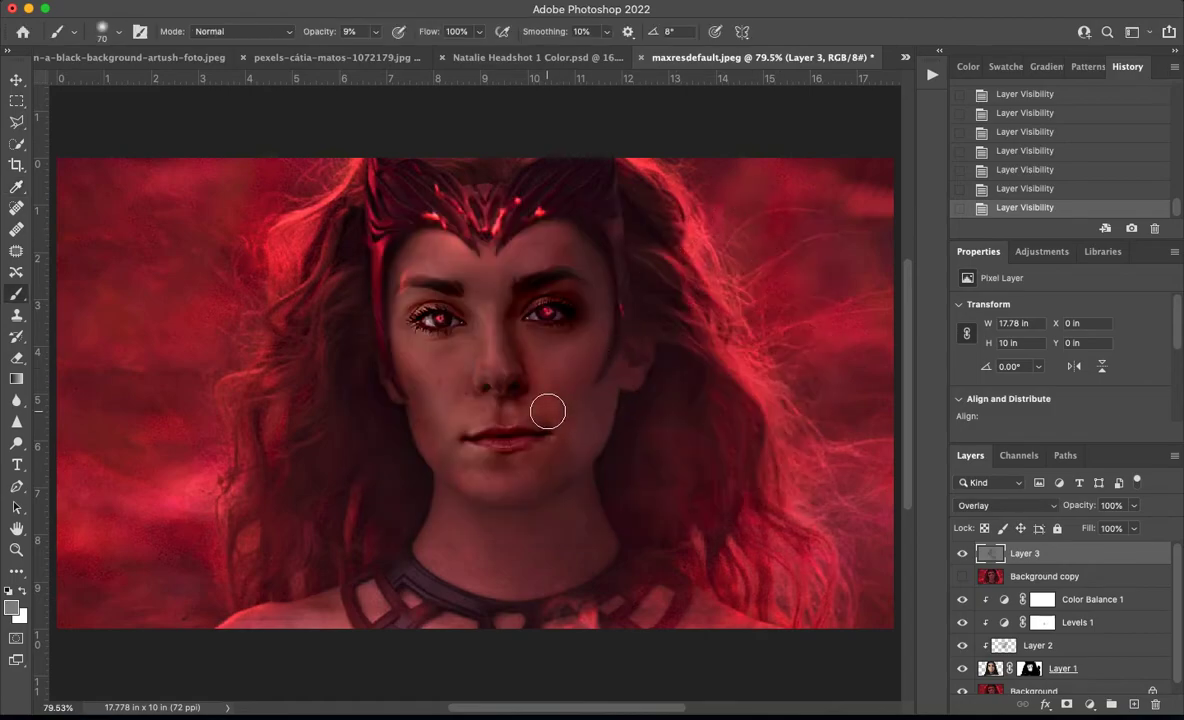
key(bracketleft)
key(bracketleft)
mouse_move(560, 415)
mouse_down()
mouse_move(550, 423)
mouse_move(515, 372)
mouse_up()
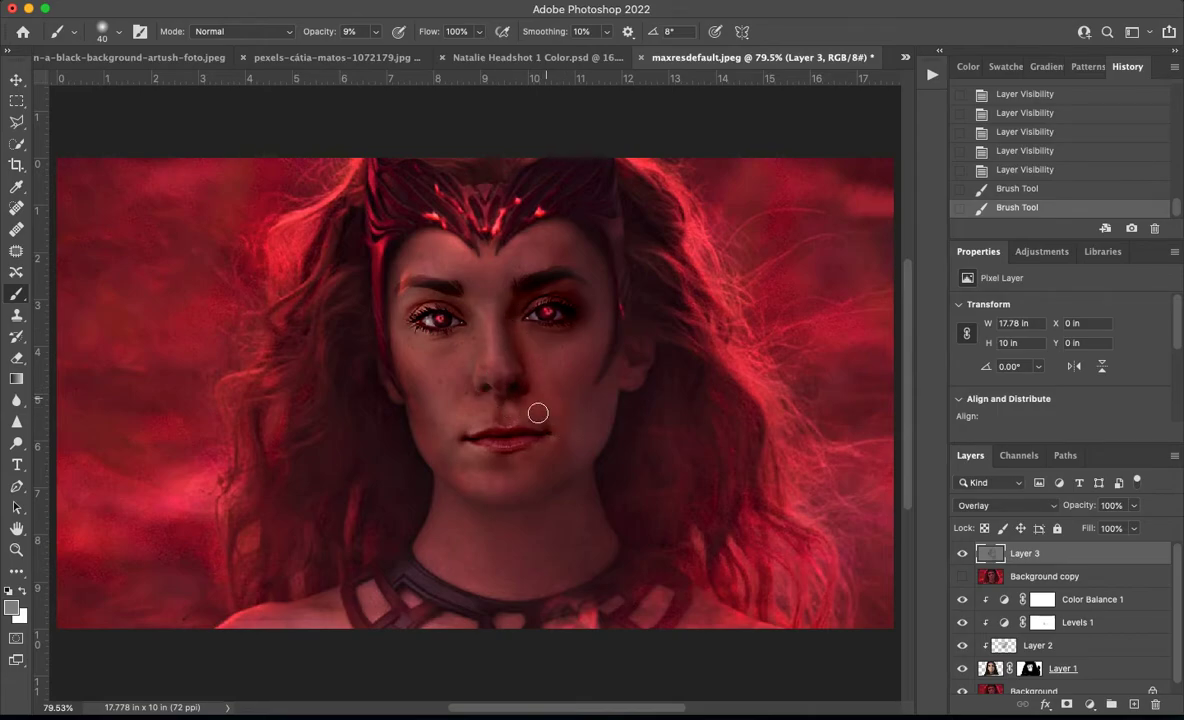
drag(537, 413, 778, 498)
key(super+z)
key(super+z)
key(super+z)
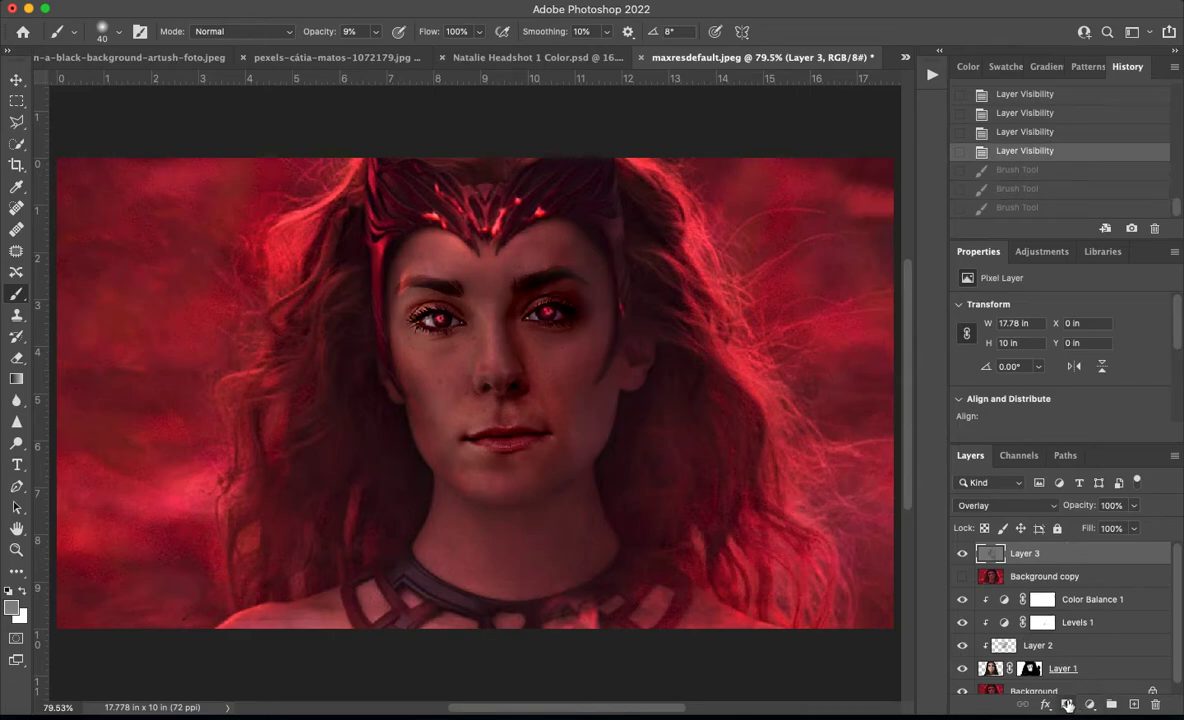
click(1067, 705)
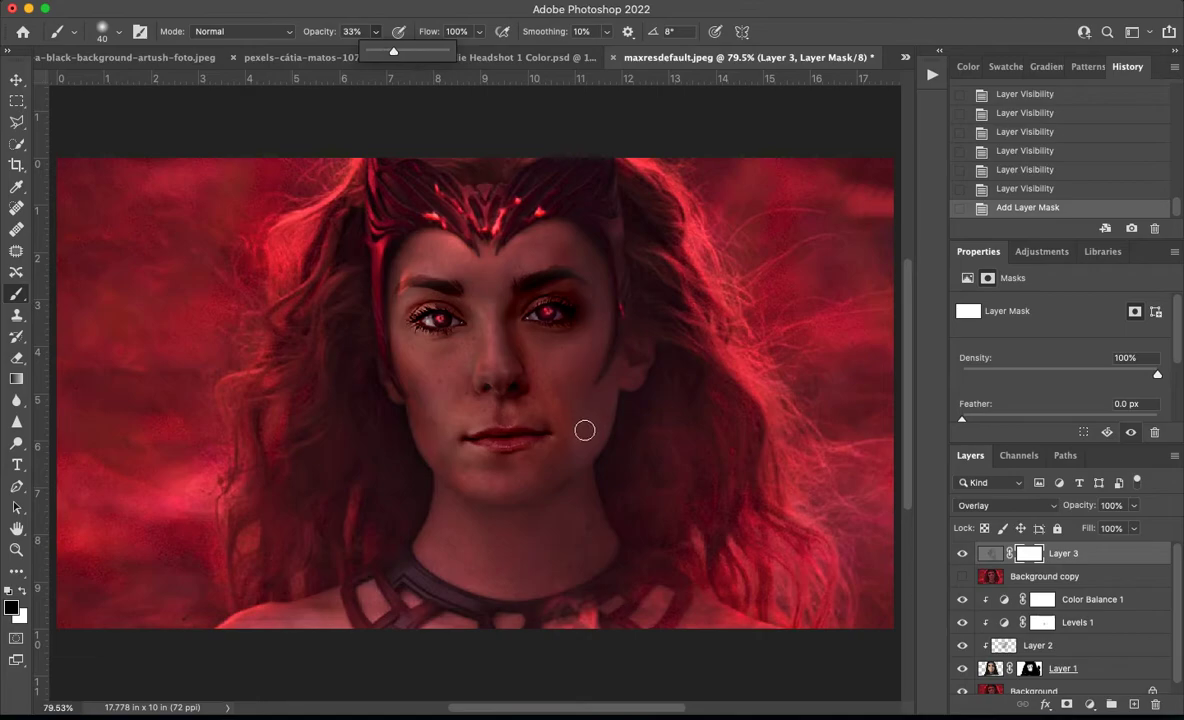
Paint black at 33% opacity on Layer 3's mask around the lower face, then select Color Balance 1
key(3)
key(3)
mouse_move(534, 358)
mouse_down()
mouse_move(518, 386)
mouse_move(544, 466)
mouse_up()
mouse_move(544, 400)
mouse_down()
mouse_move(515, 336)
mouse_move(544, 381)
mouse_move(530, 432)
mouse_up()
key(super+comma)
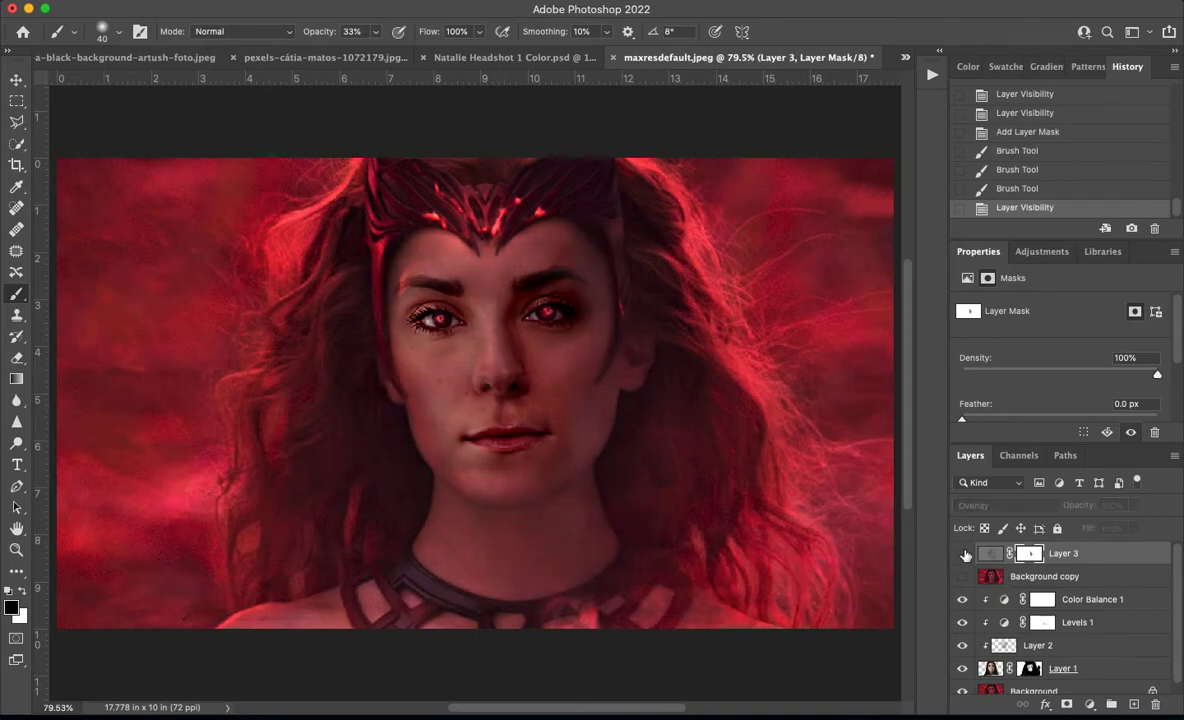
key(super+comma)
mouse_move(521, 453)
mouse_down()
mouse_move(507, 455)
mouse_move(563, 439)
mouse_move(507, 330)
mouse_up()
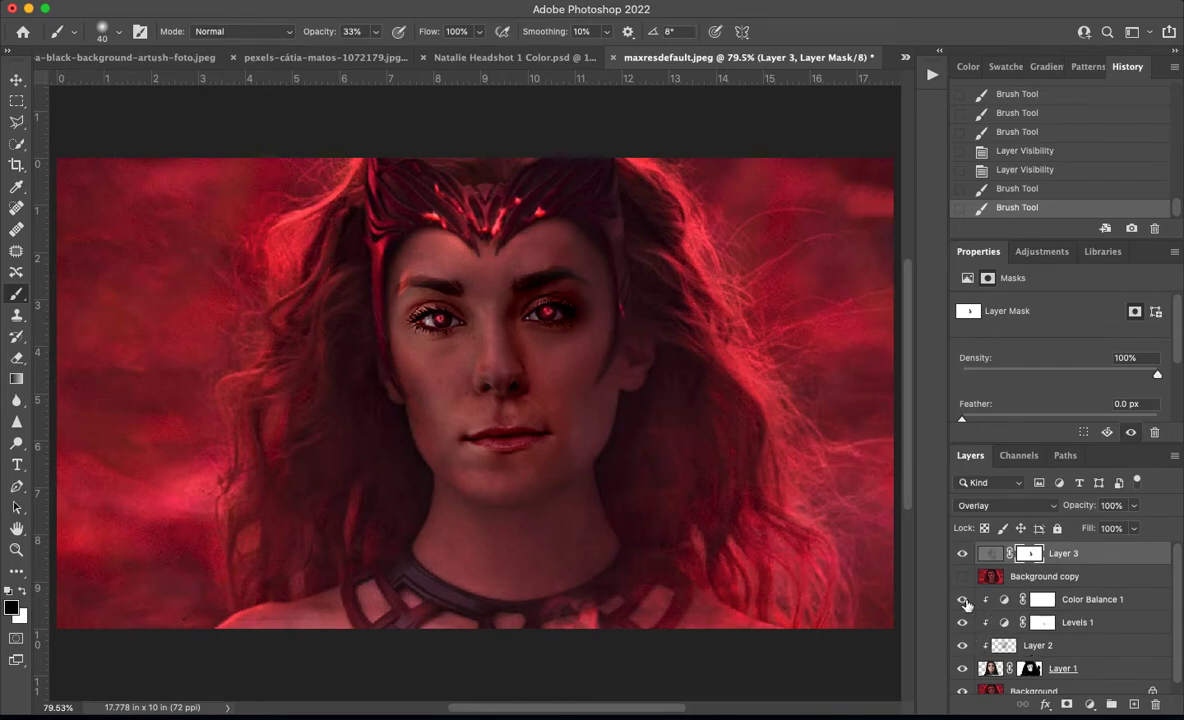
click(963, 600)
click(963, 600)
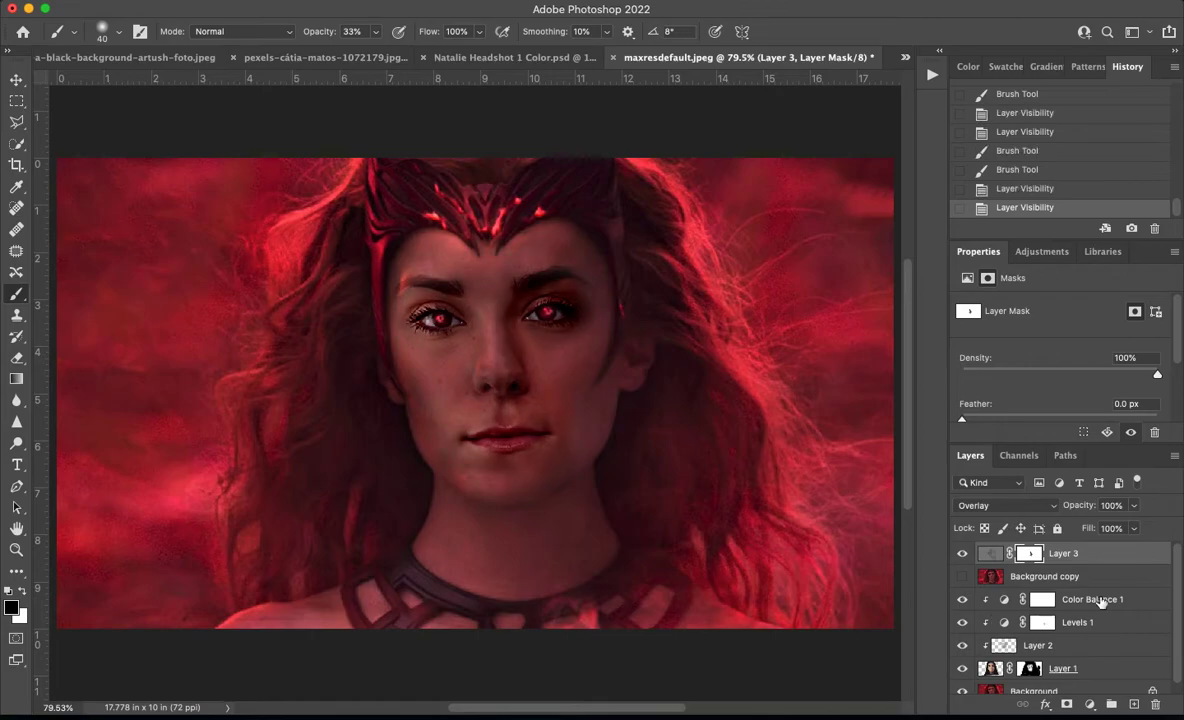
click(1101, 600)
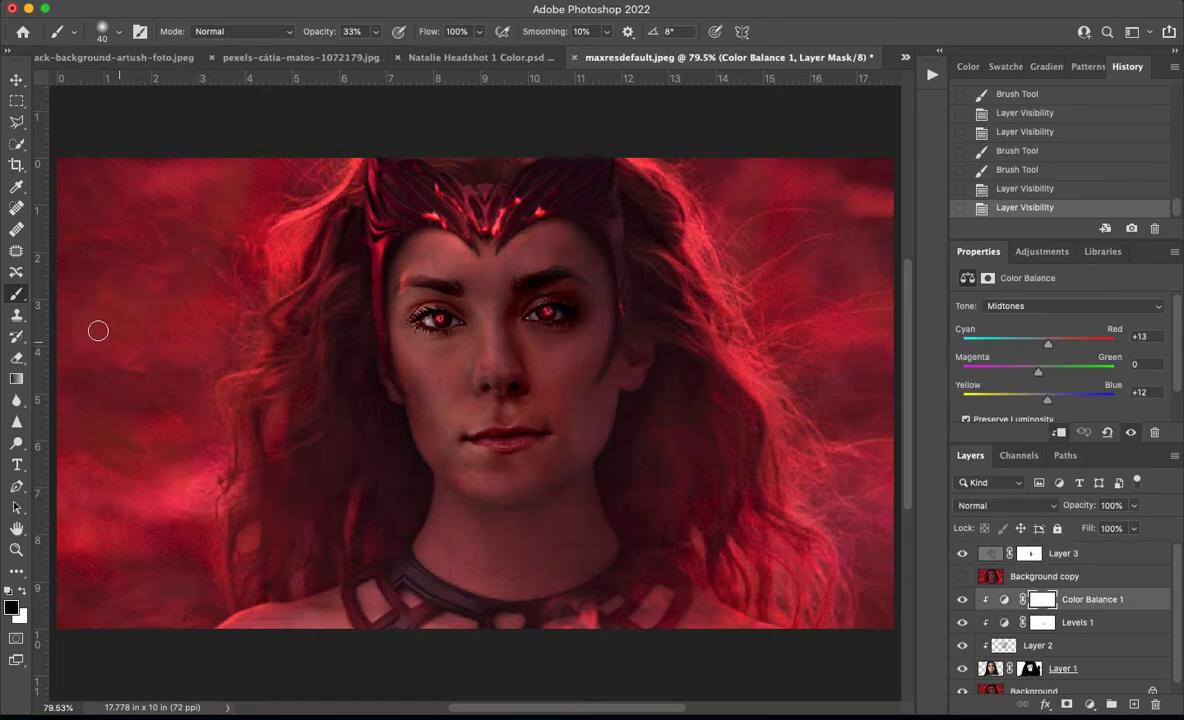
Set brush opacity to 18%, tint Color Balance 1 shadows (Red +10, Blue +14), and return to the pexels document
click(375, 31)
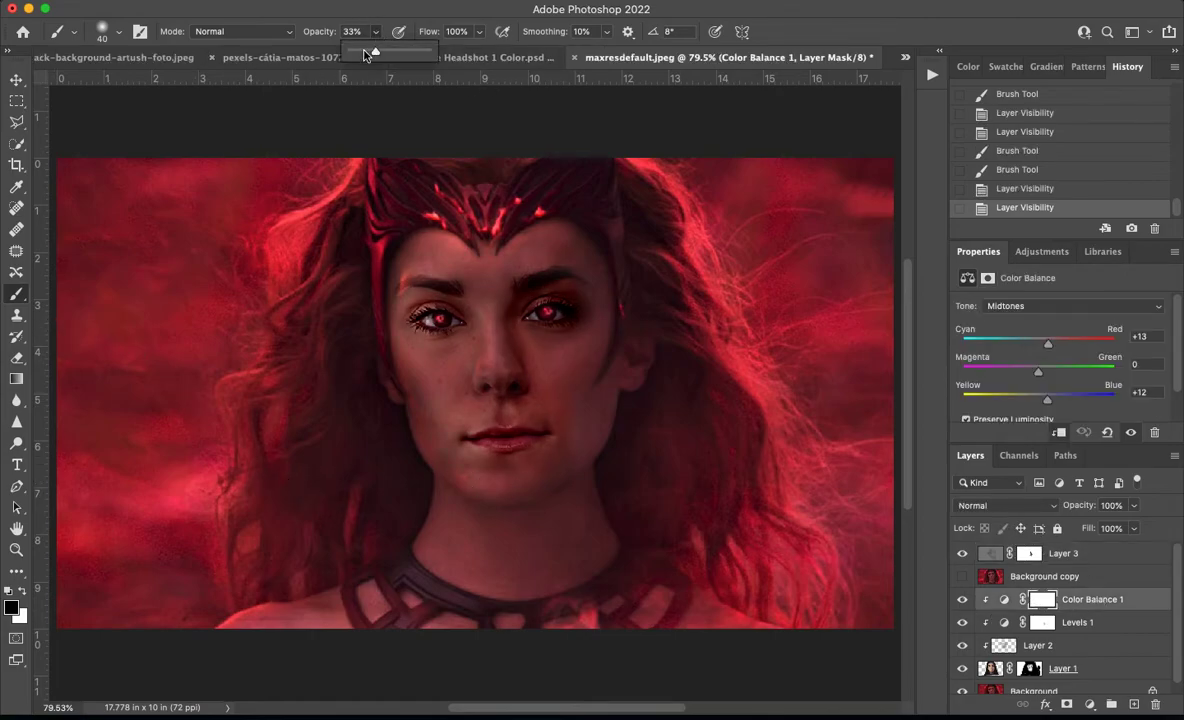
drag(375, 50, 365, 55)
click(1070, 306)
click(1005, 292)
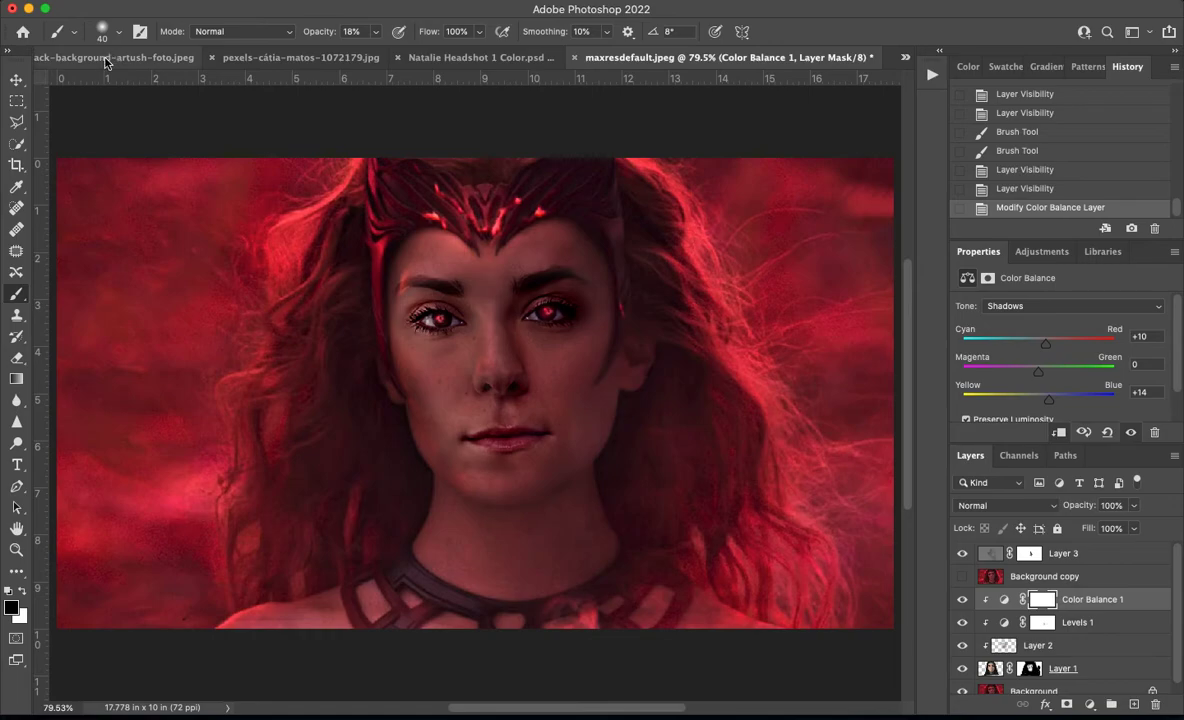
click(106, 57)
click(495, 62)
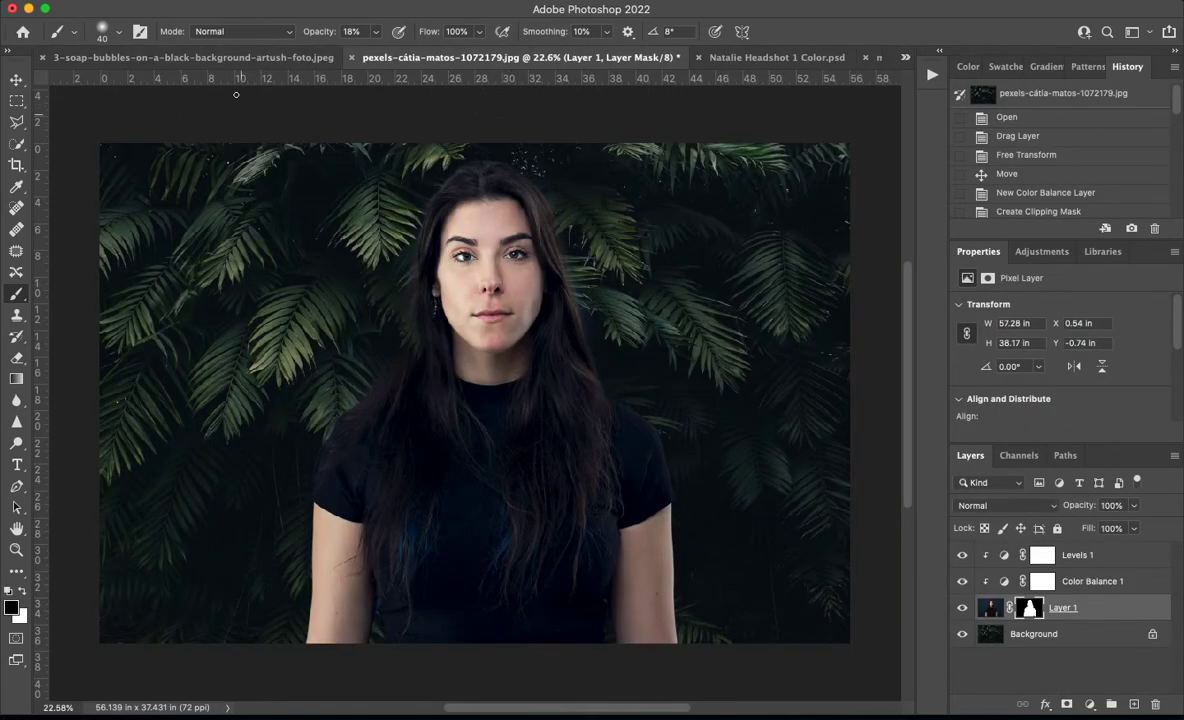
With the Move tool, drag the soap-bubbles image onto the pexels portrait as Layer 2
click(1080, 555)
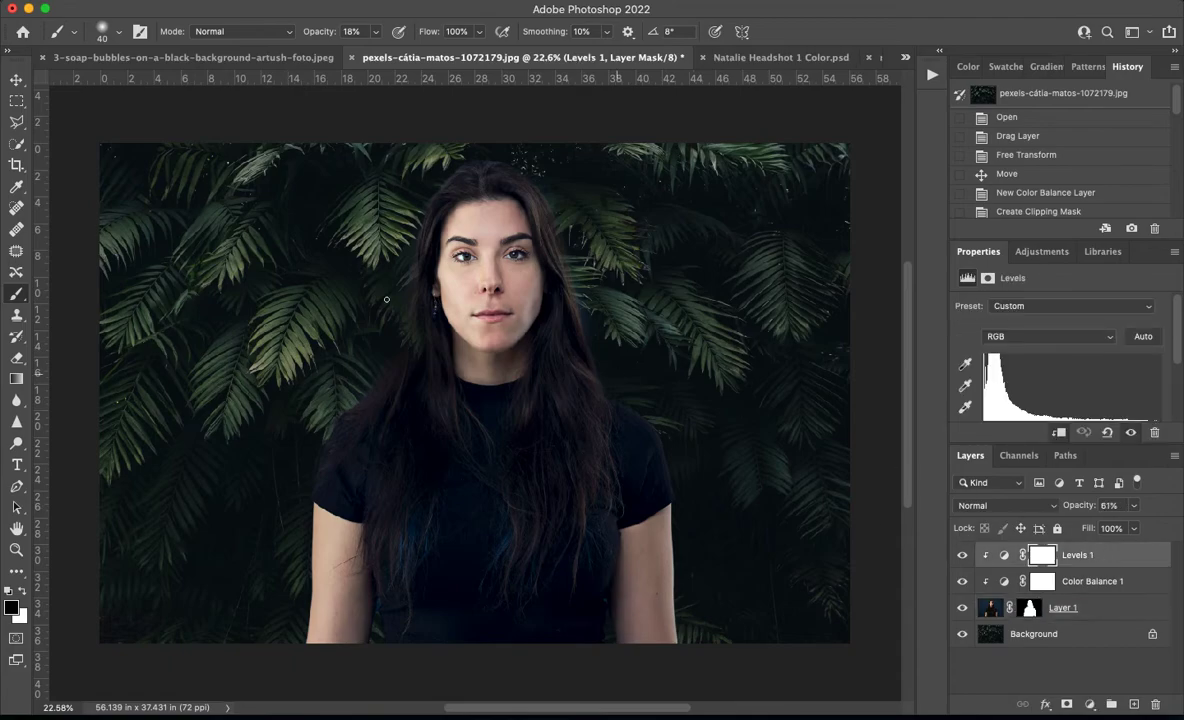
click(16, 79)
click(160, 57)
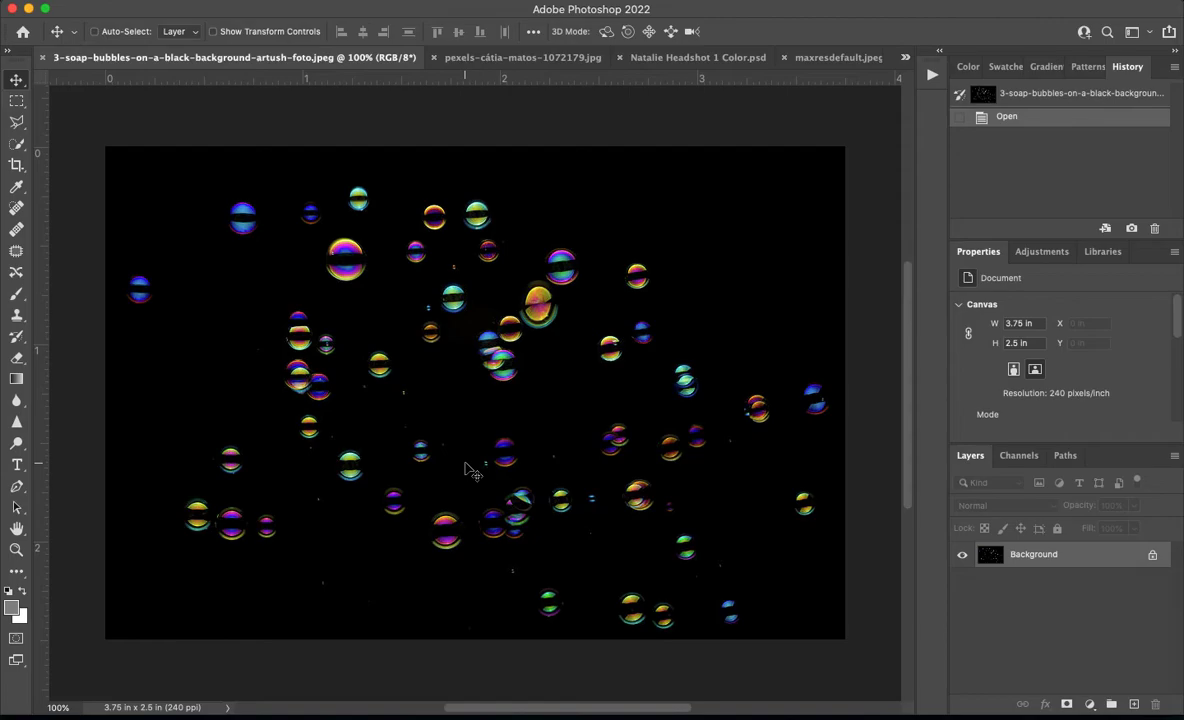
drag(441, 412, 499, 67)
drag(482, 327, 481, 294)
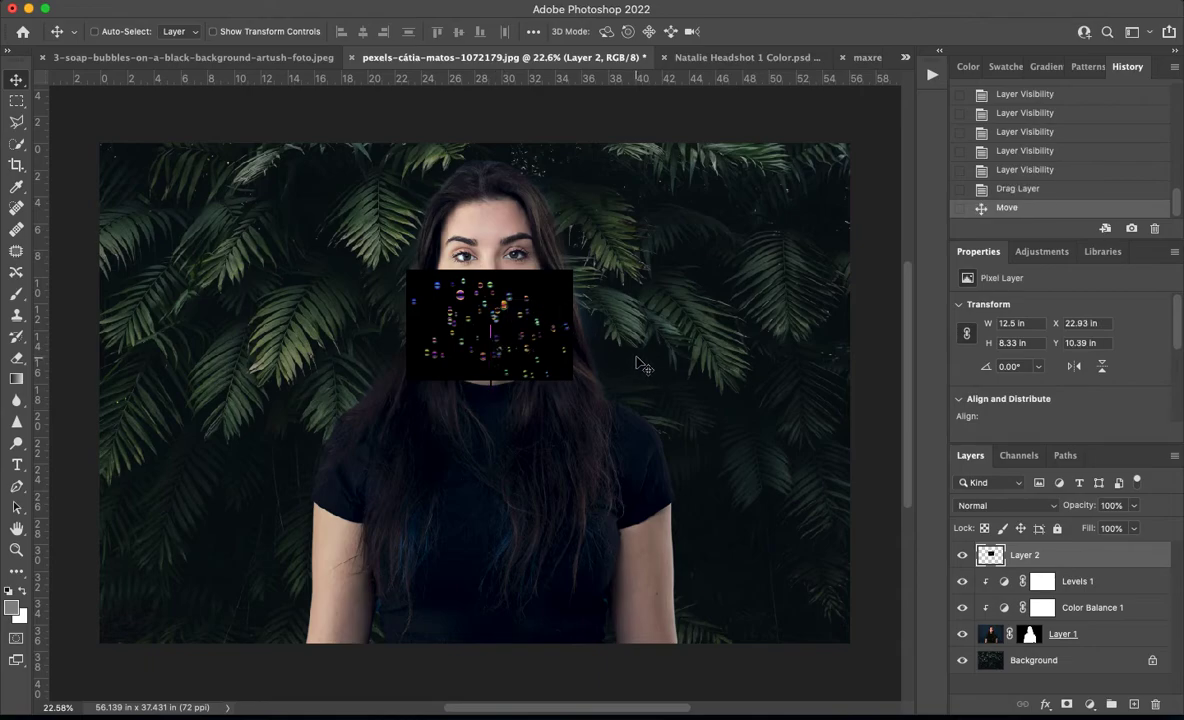
Free-transform the bubbles layer so it covers the whole portrait canvas
key(super+t)
drag(527, 350, 527, 362)
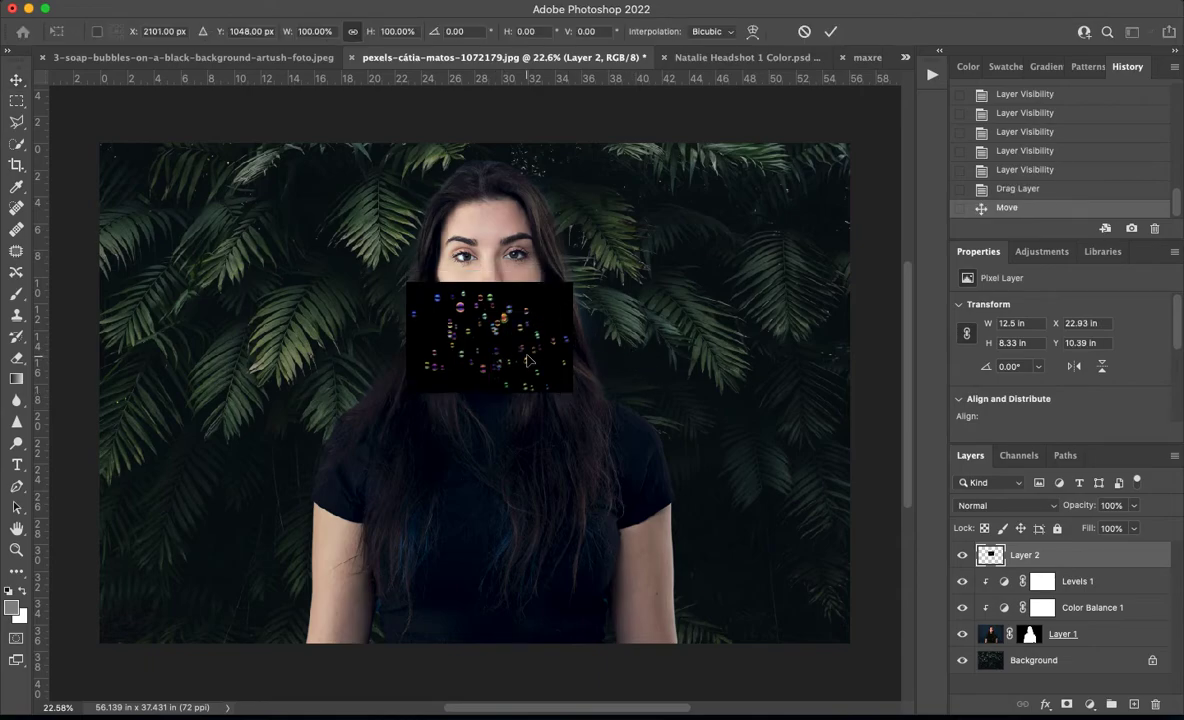
key(super+minus)
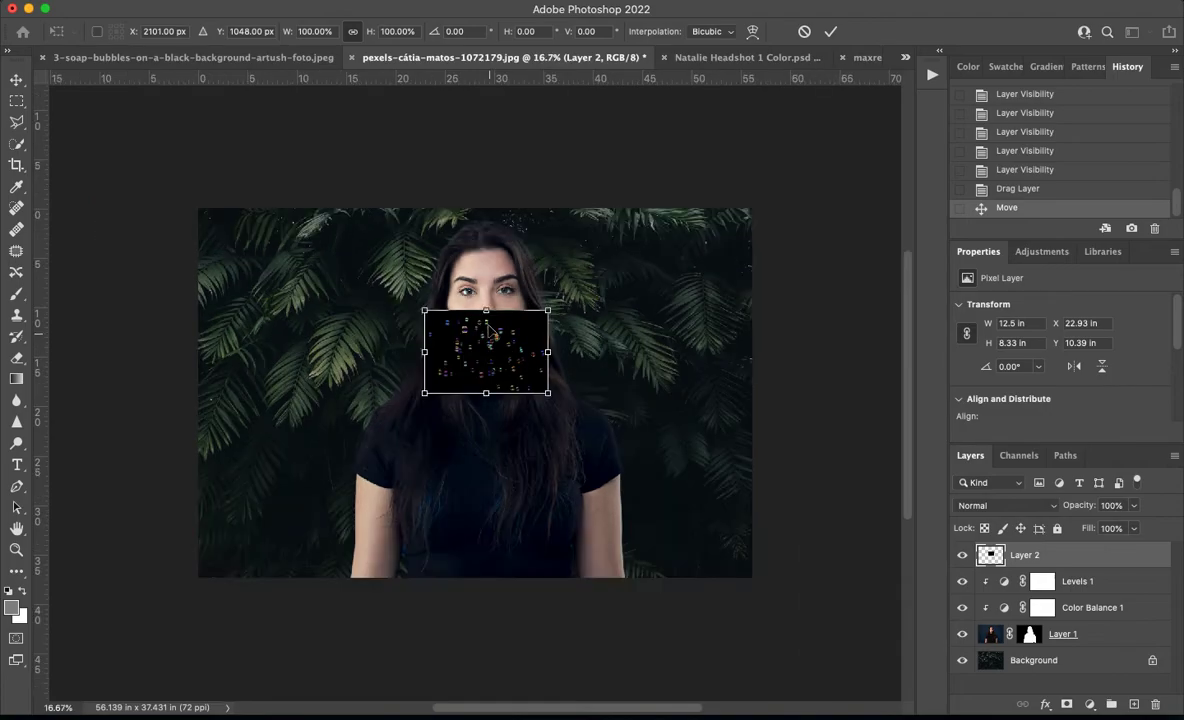
drag(486, 312, 486, 208)
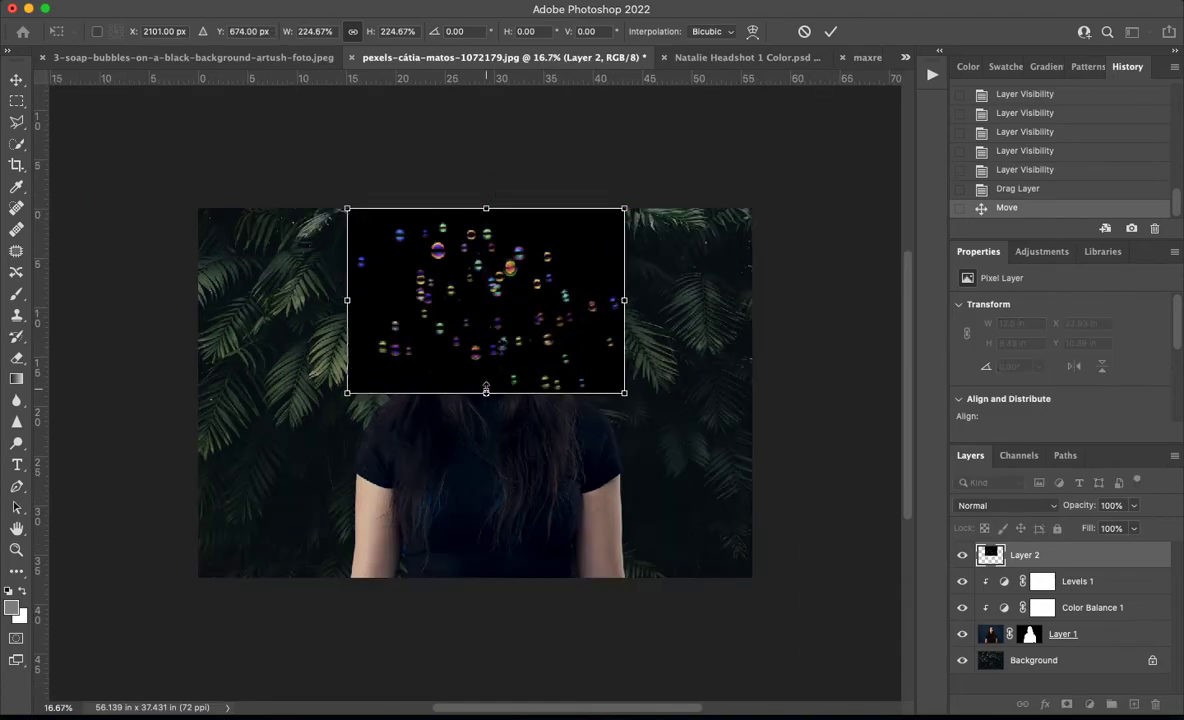
drag(486, 441, 486, 577)
drag(549, 465, 538, 466)
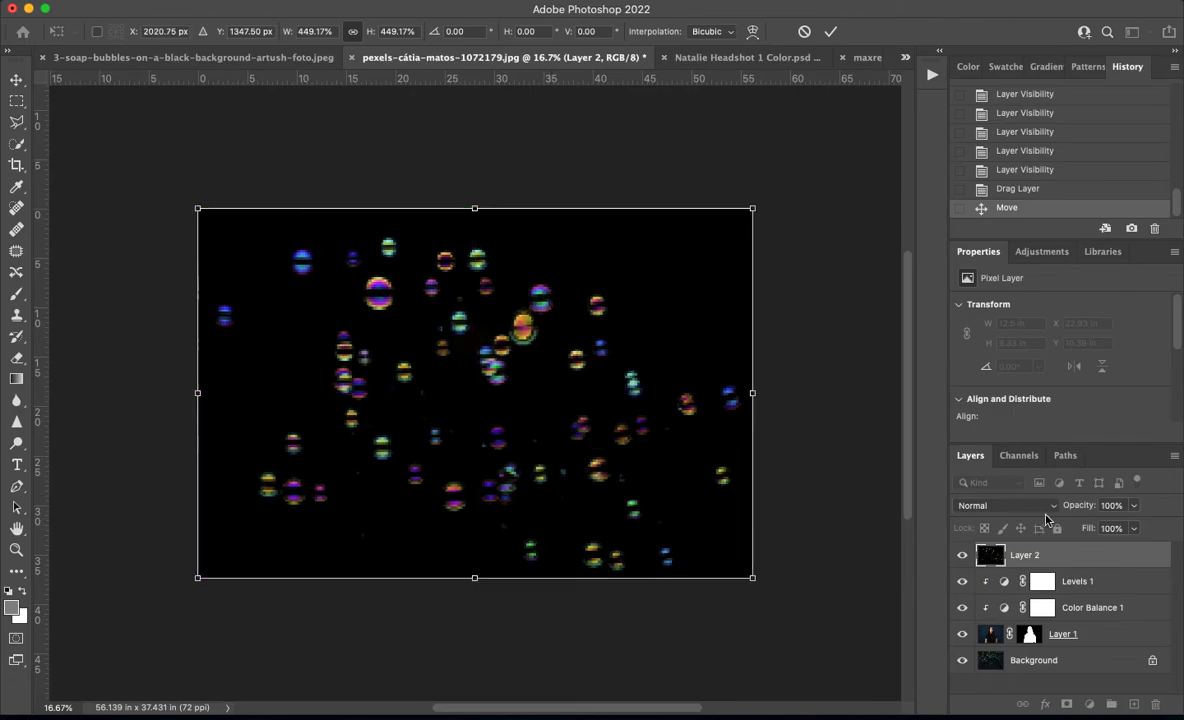
key(Return)
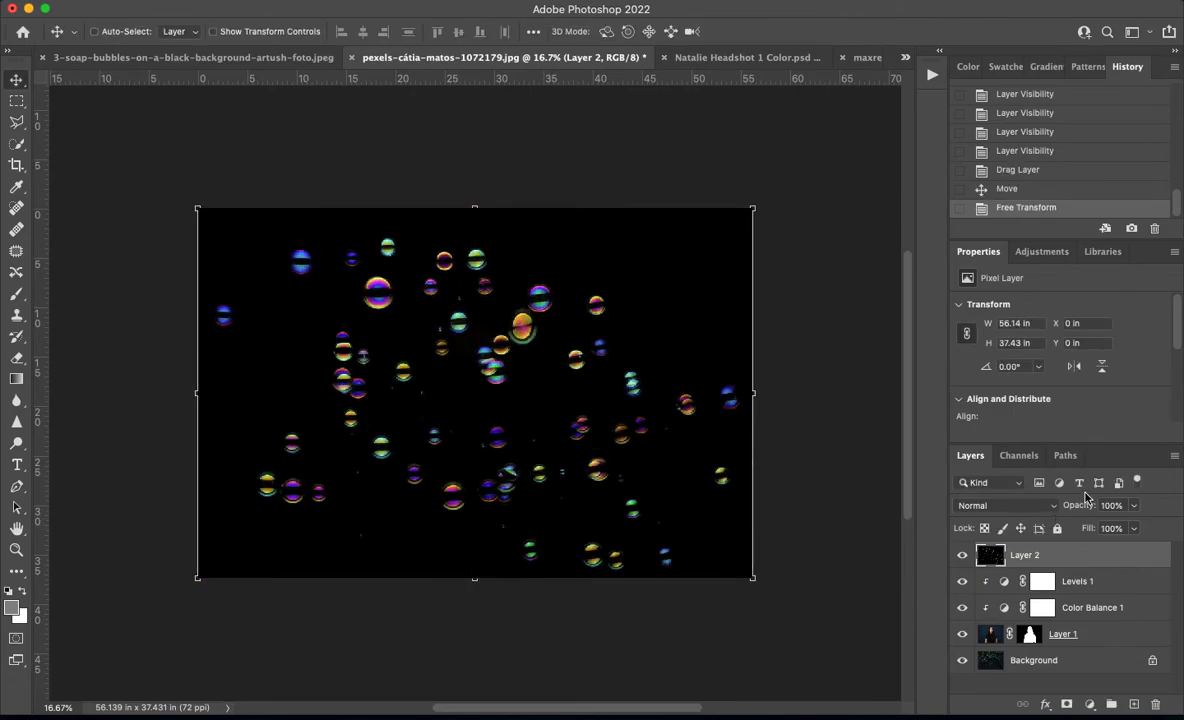
Blend the bubbles in Screen mode at 68% opacity and add a layer mask
click(1053, 506)
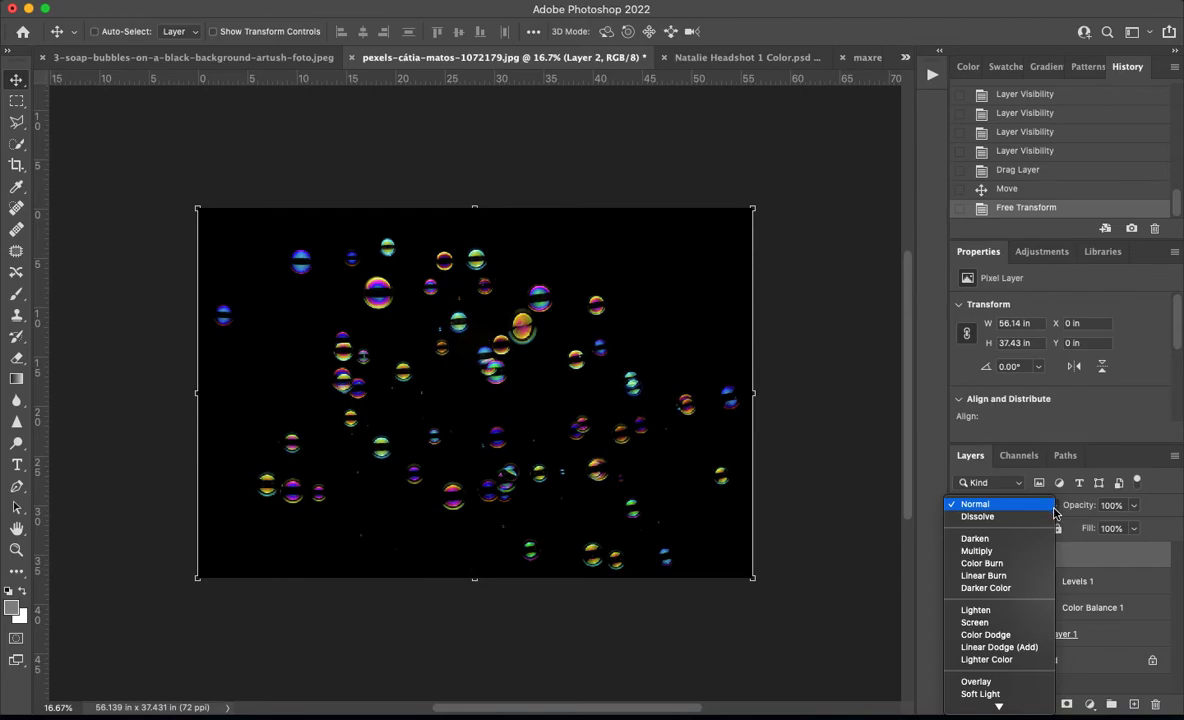
click(1007, 647)
click(1010, 505)
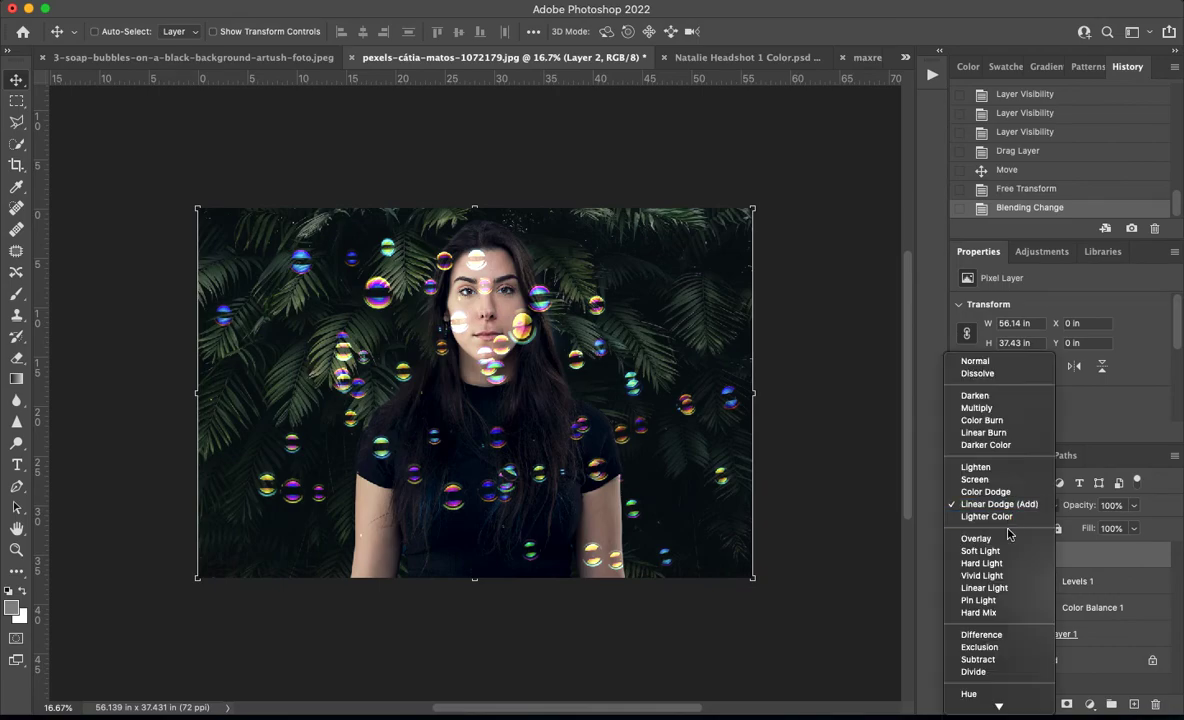
click(990, 479)
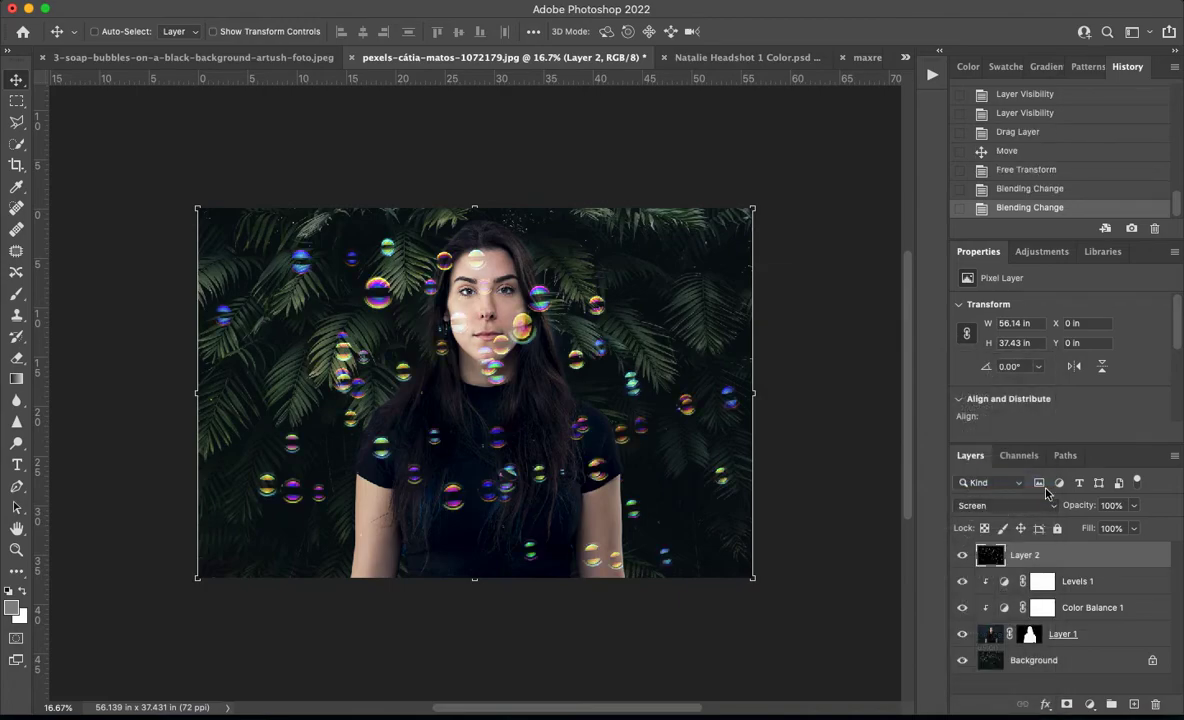
click(1134, 505)
drag(1139, 527, 1110, 529)
click(1066, 704)
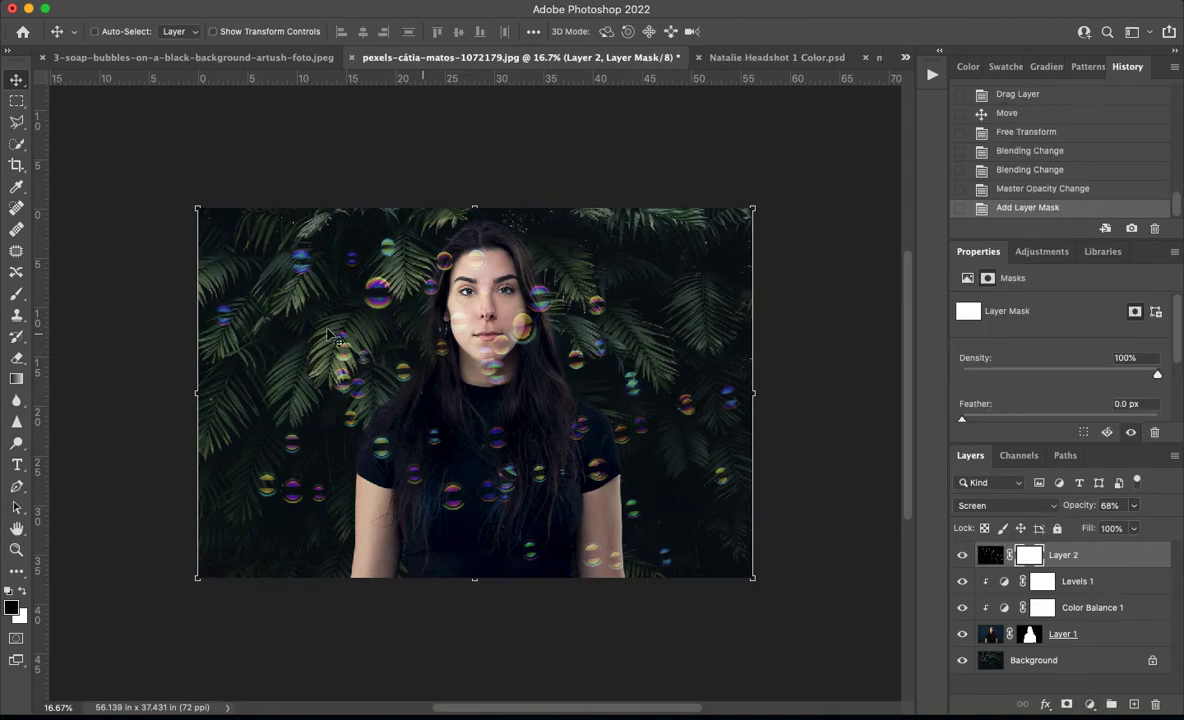
With a size-200 brush at 100% opacity, mask out the forehead, cheek, jaw and neck bubbles
key(b)
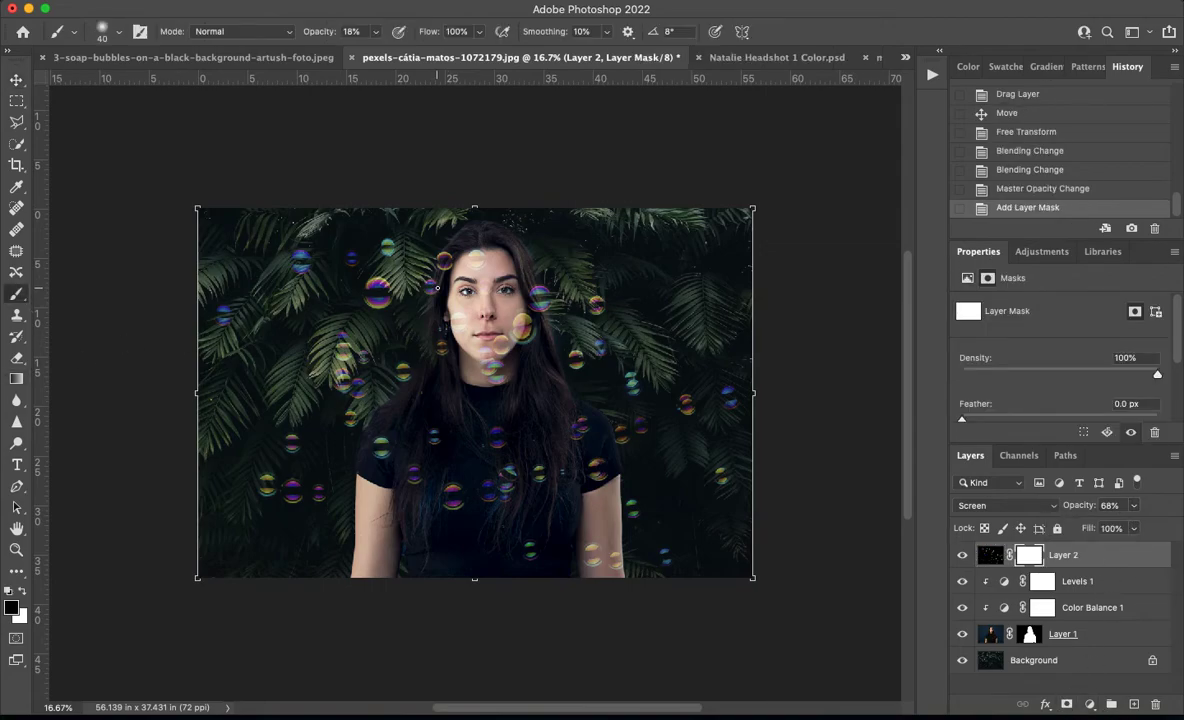
key(super+0)
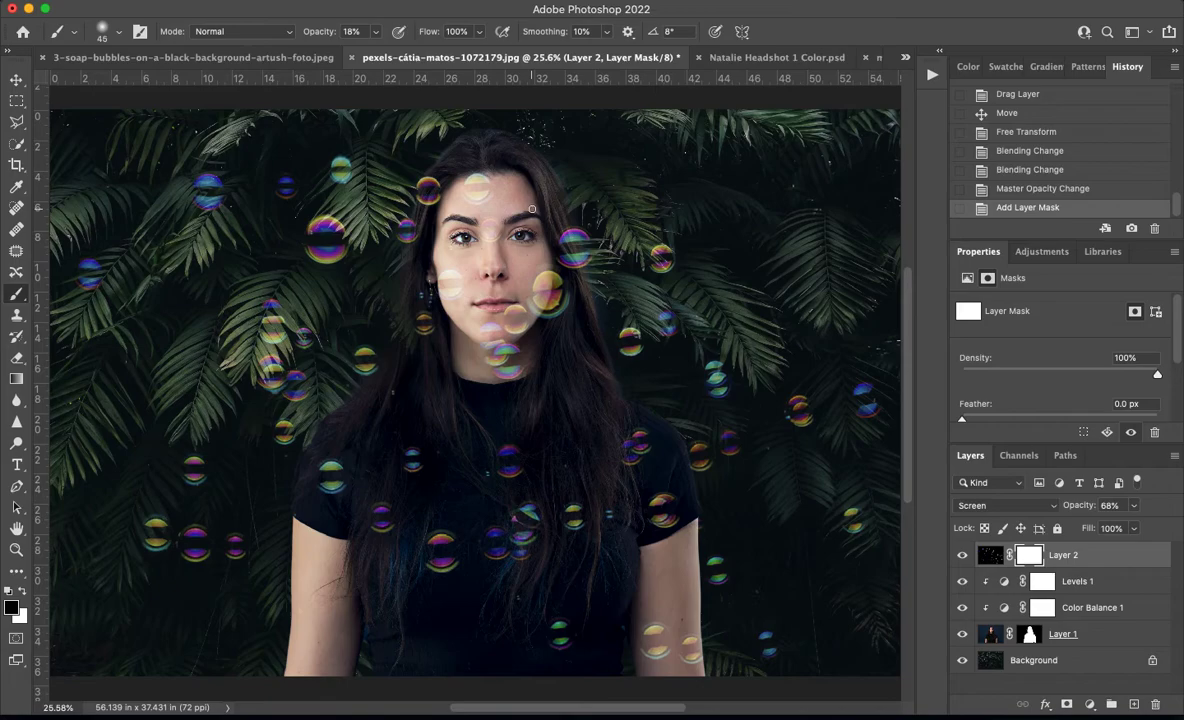
key(bracketright)
key(bracketright)
key(bracketright)
key(bracketright)
key(bracketright)
key(bracketright)
click(446, 228)
drag(345, 32, 420, 32)
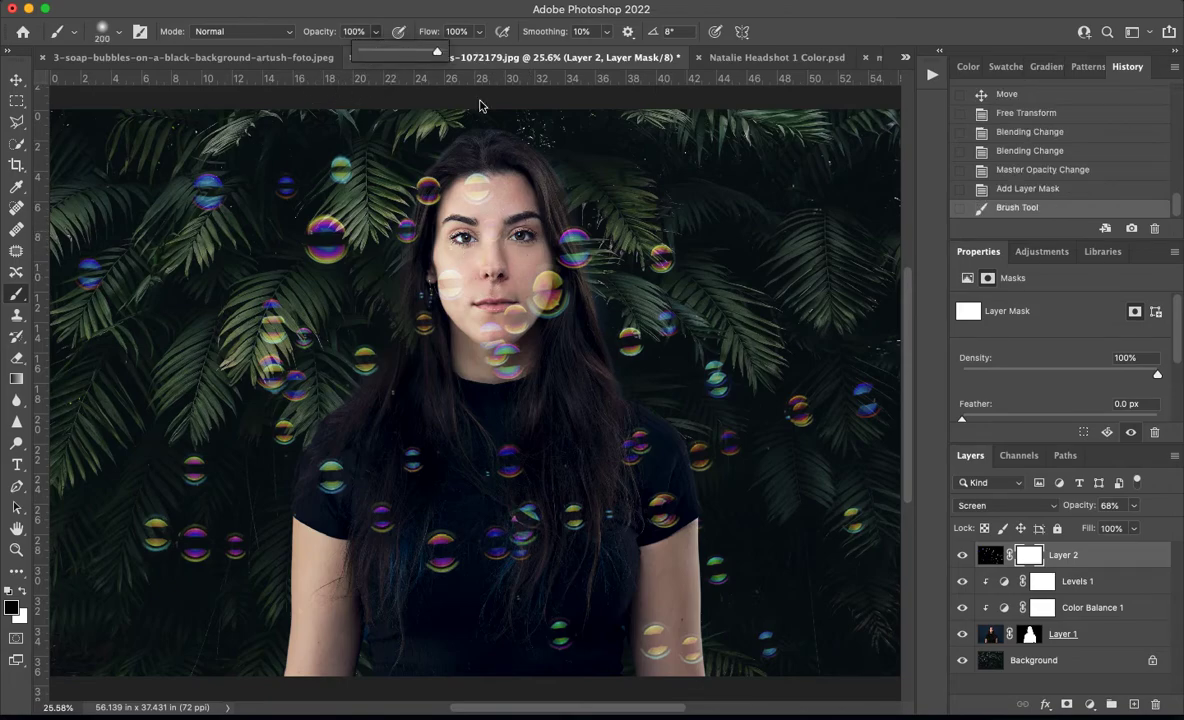
click(477, 197)
mouse_move(427, 264)
mouse_down()
mouse_move(433, 303)
mouse_move(500, 265)
mouse_move(540, 278)
mouse_up()
click(507, 360)
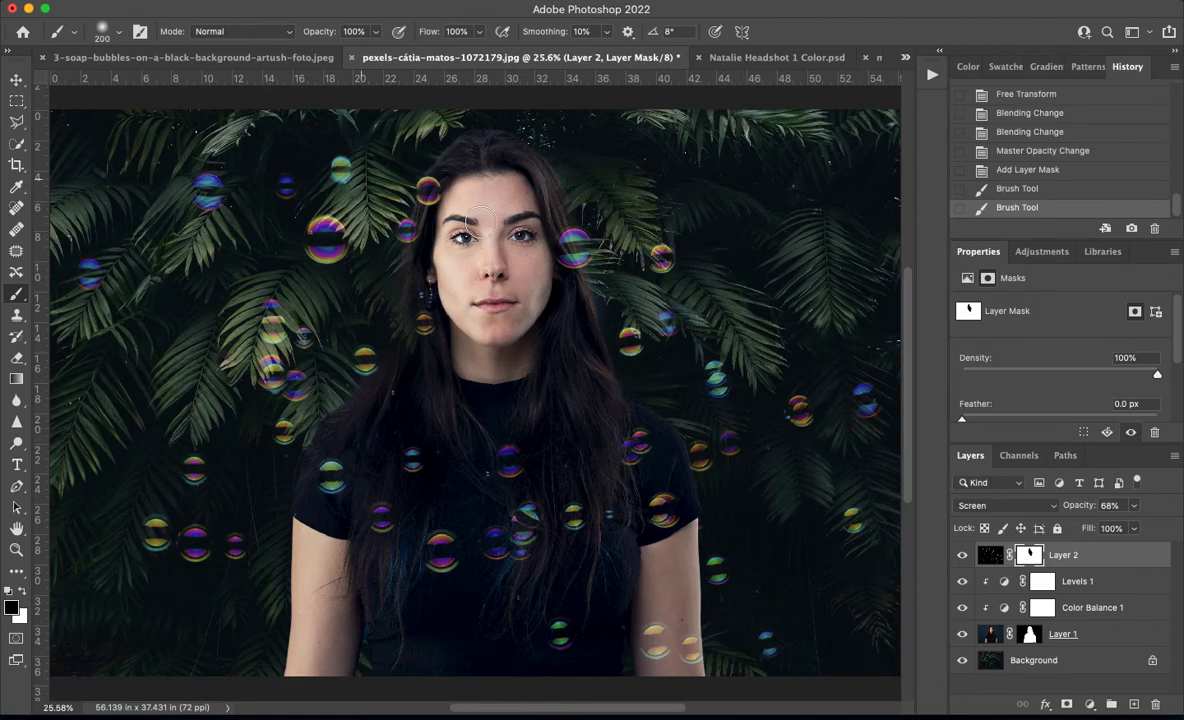
click(966, 555)
click(966, 555)
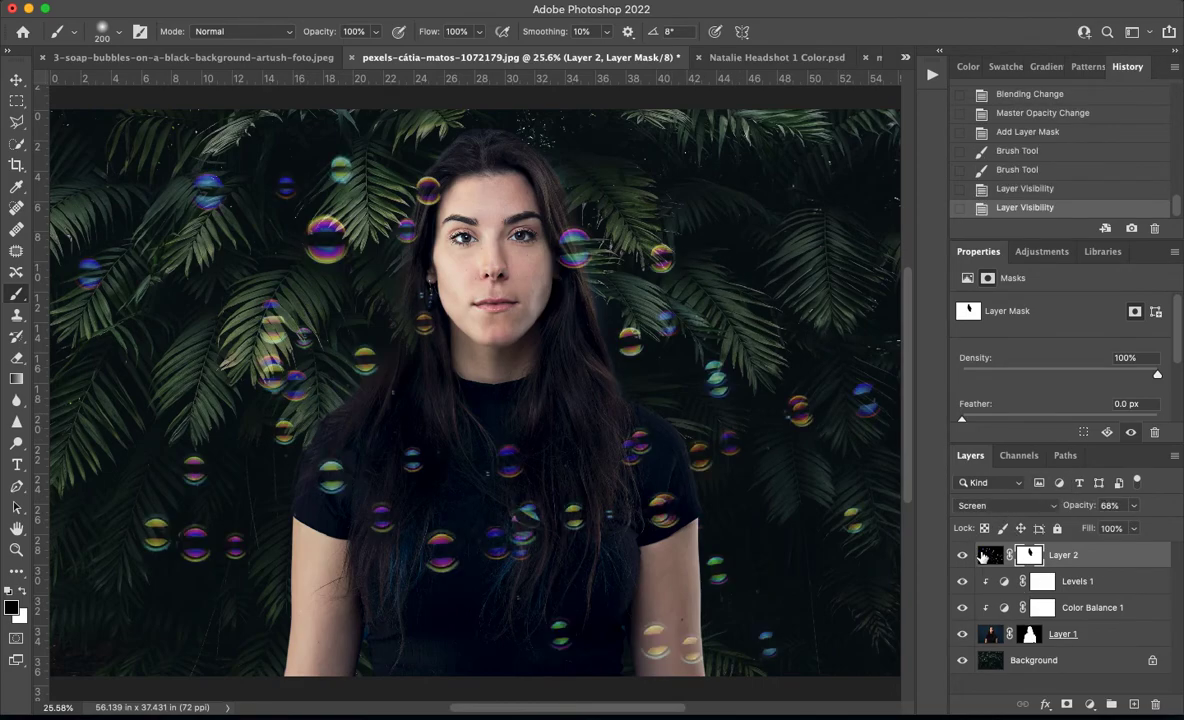
click(990, 555)
Duplicate the bubbles layer, blend the copy as Linear Dodge (Add), and lower its opacity
key(ctrl+j)
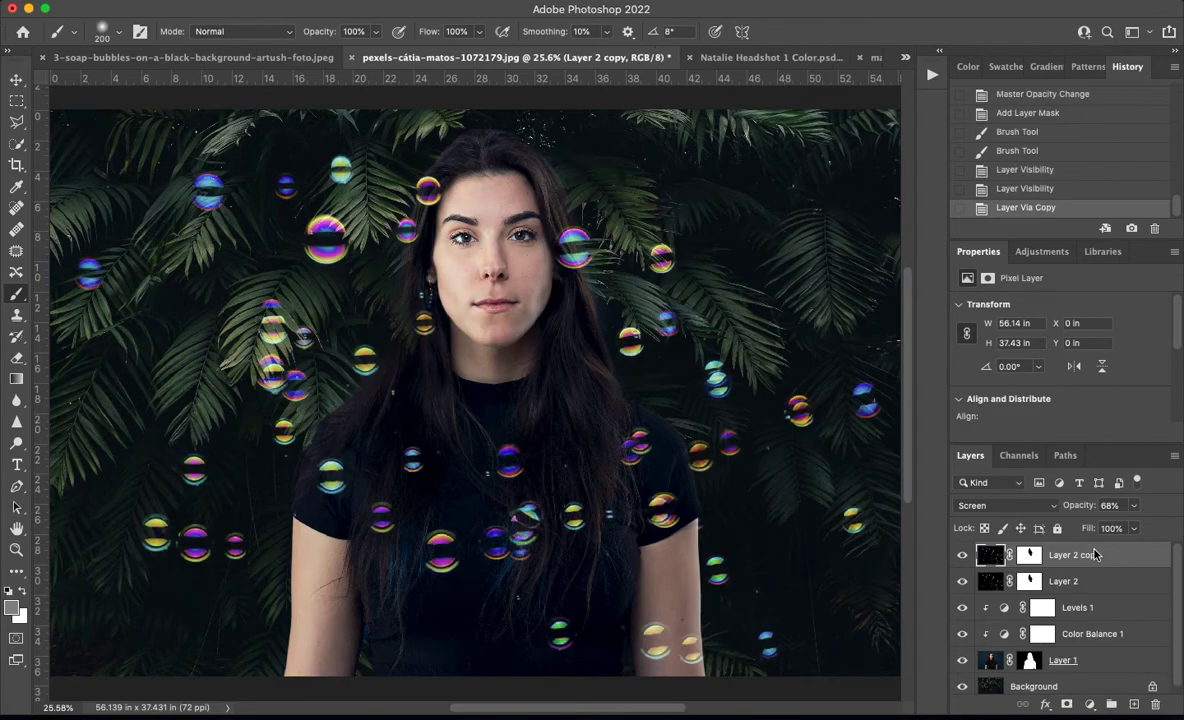
click(1025, 505)
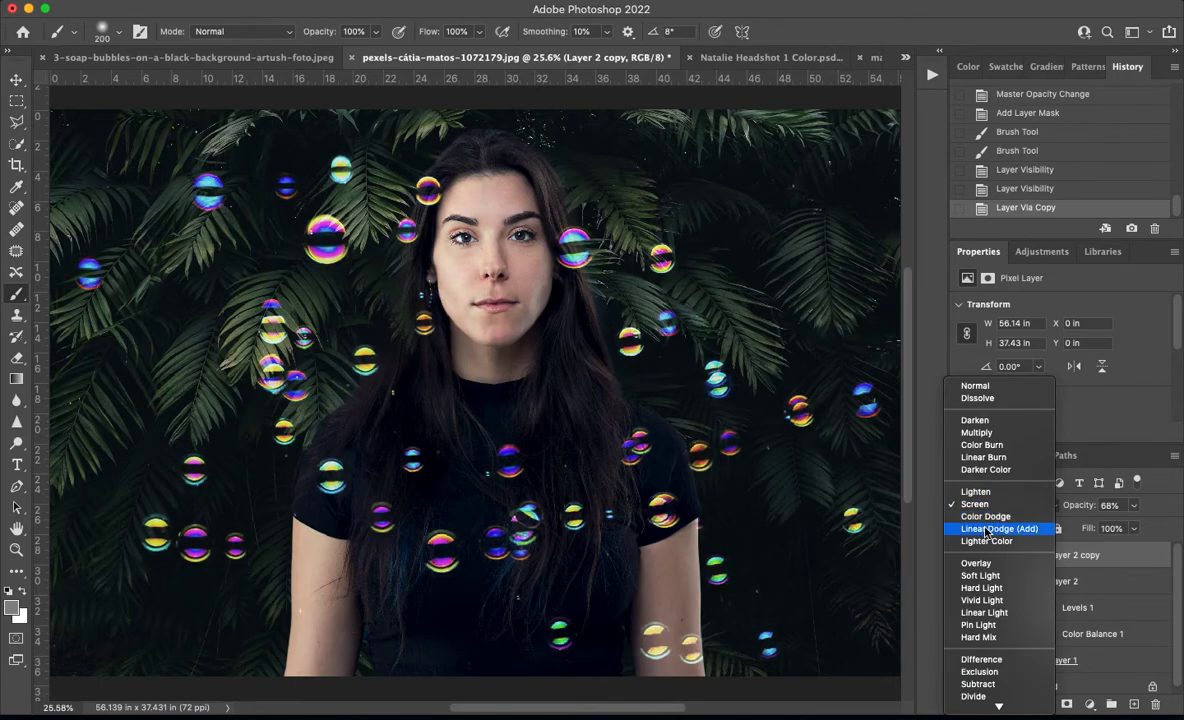
click(985, 528)
click(1135, 505)
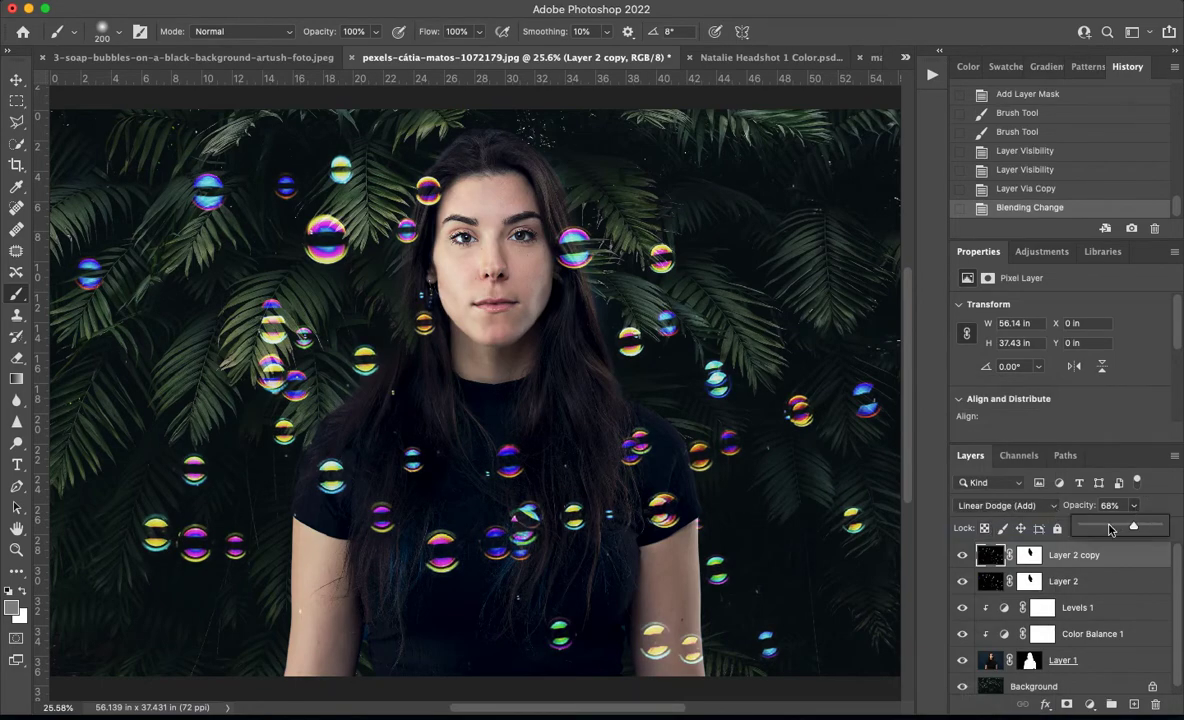
drag(1136, 527, 1100, 530)
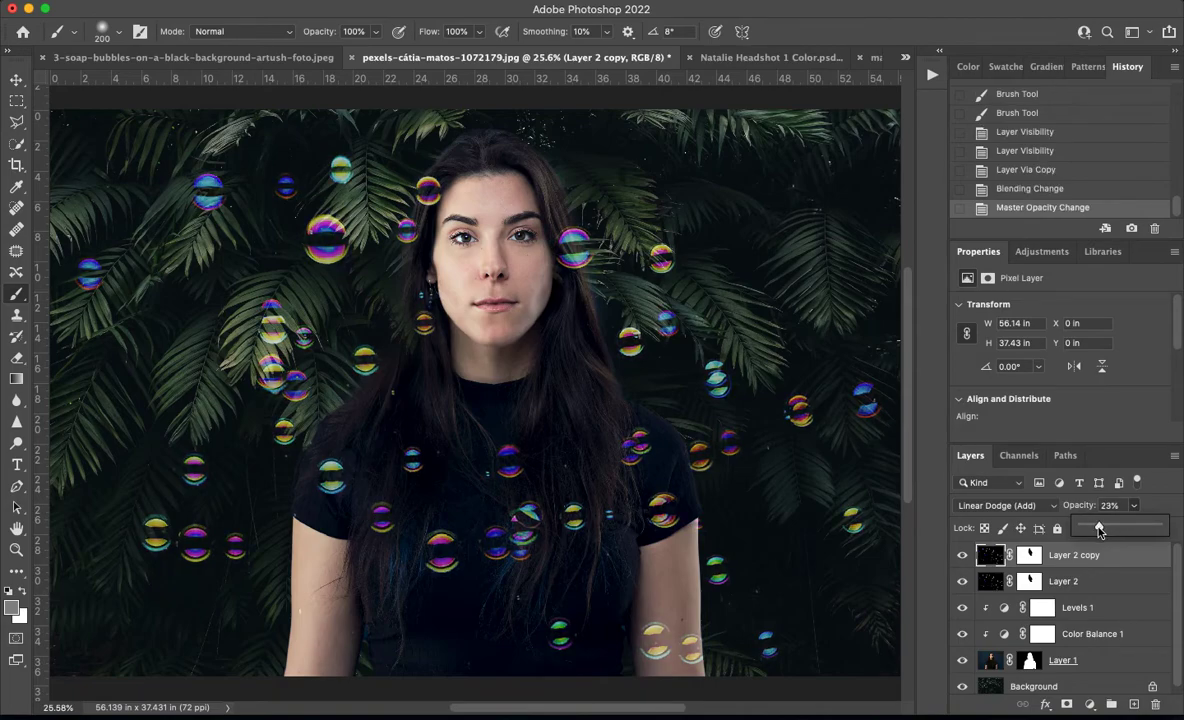
click(963, 556)
click(963, 556)
click(963, 556)
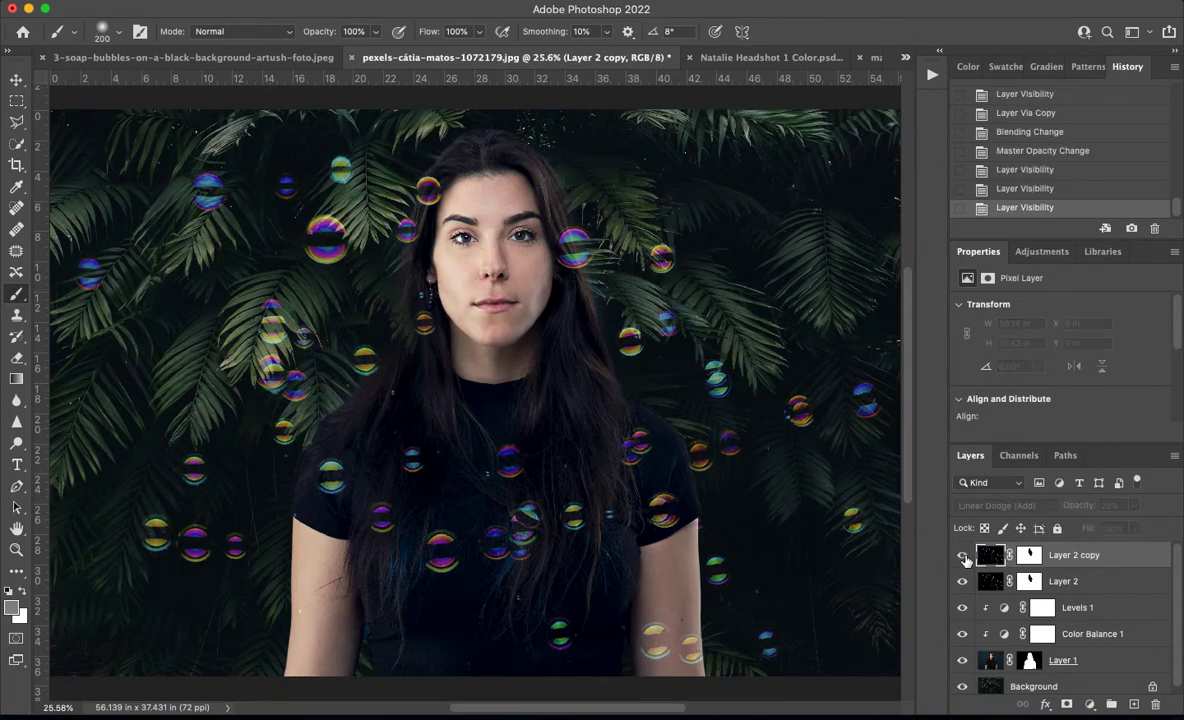
click(963, 556)
Balance the bubble opacities, leaving Layer 2 copy at 43% and Layer 2 at 33%
click(963, 581)
click(963, 581)
click(963, 581)
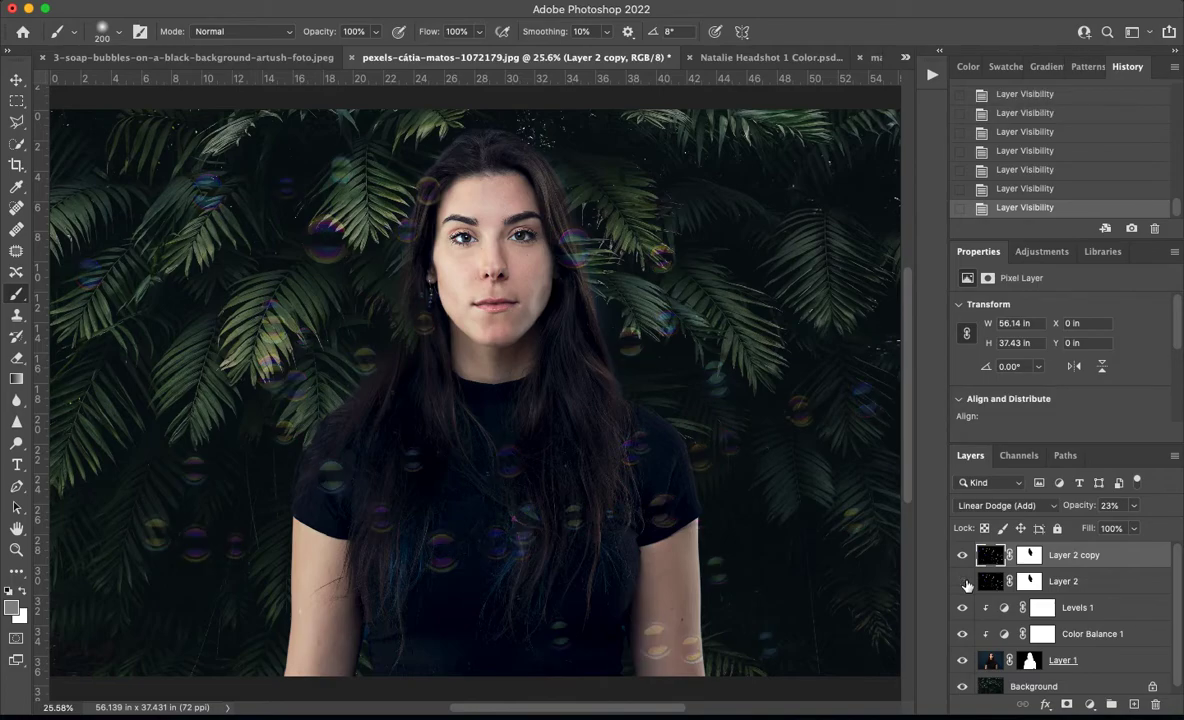
click(963, 581)
click(1100, 581)
click(1134, 505)
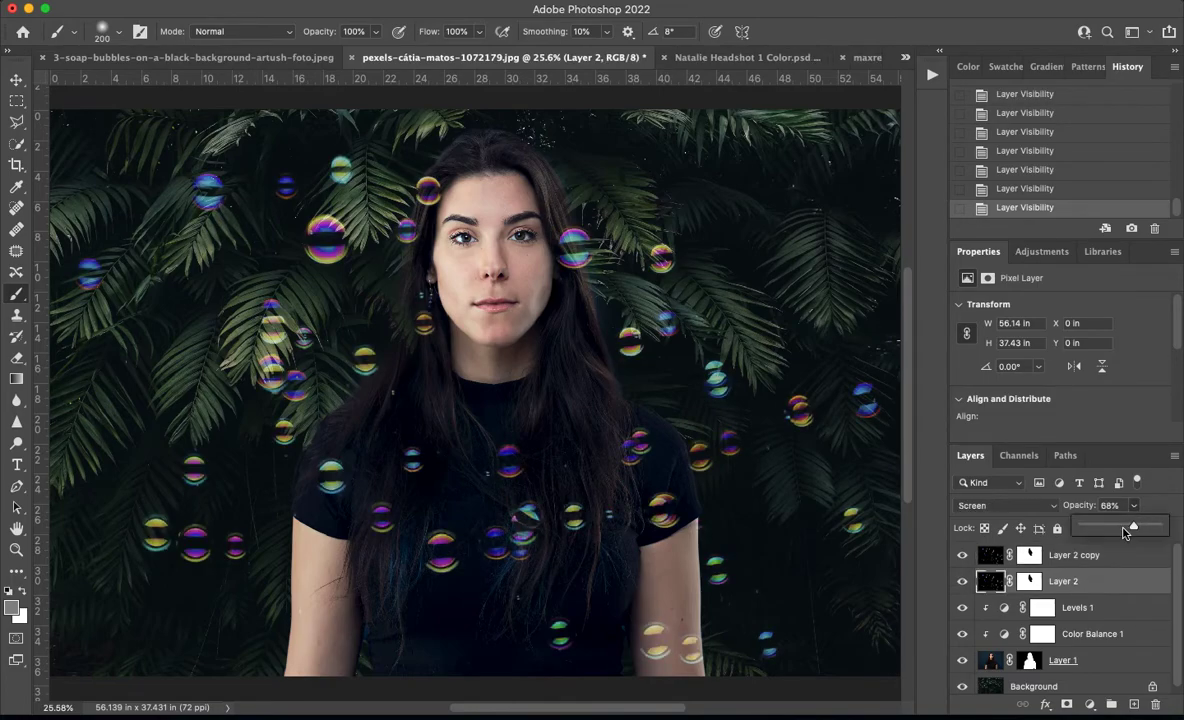
drag(1124, 532, 1120, 532)
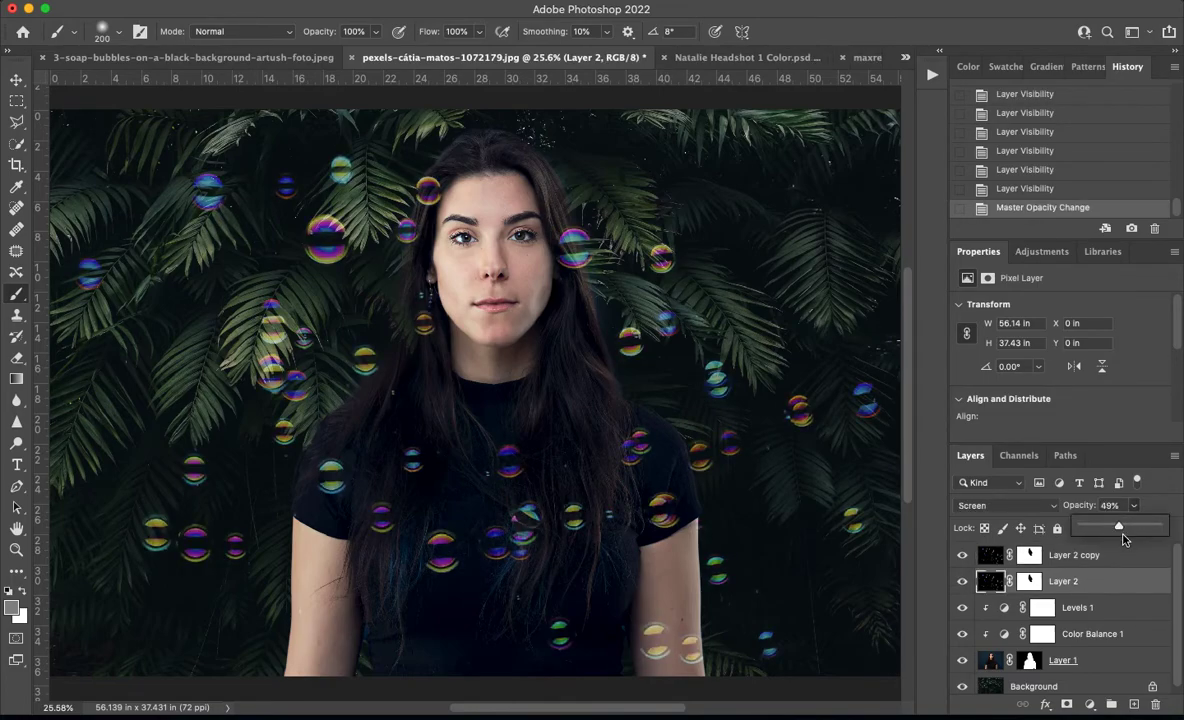
click(1110, 555)
click(1134, 505)
drag(1123, 527, 1129, 528)
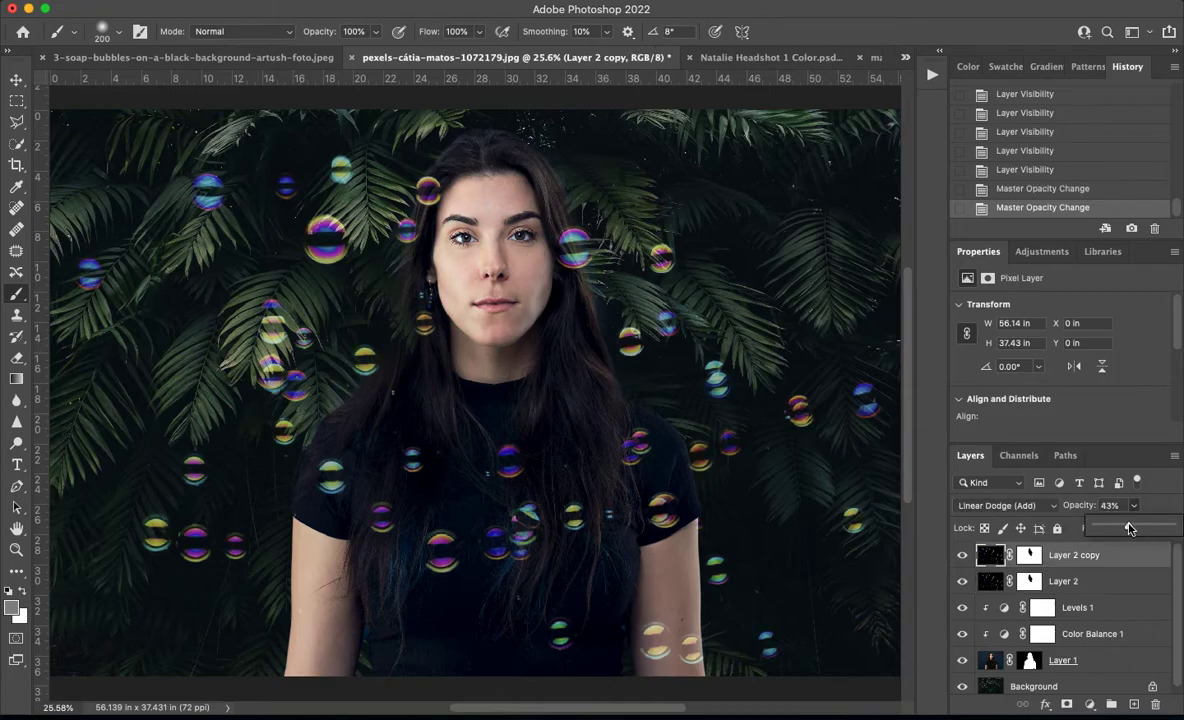
click(1100, 581)
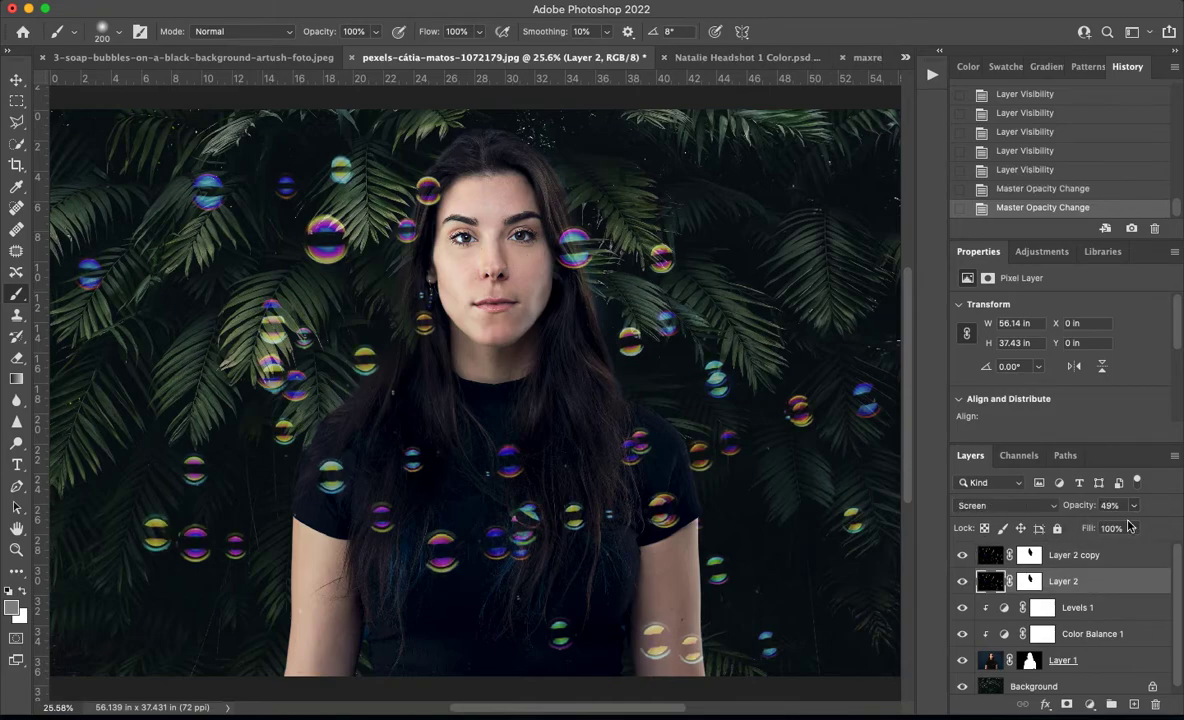
click(1134, 505)
drag(1131, 527, 1121, 531)
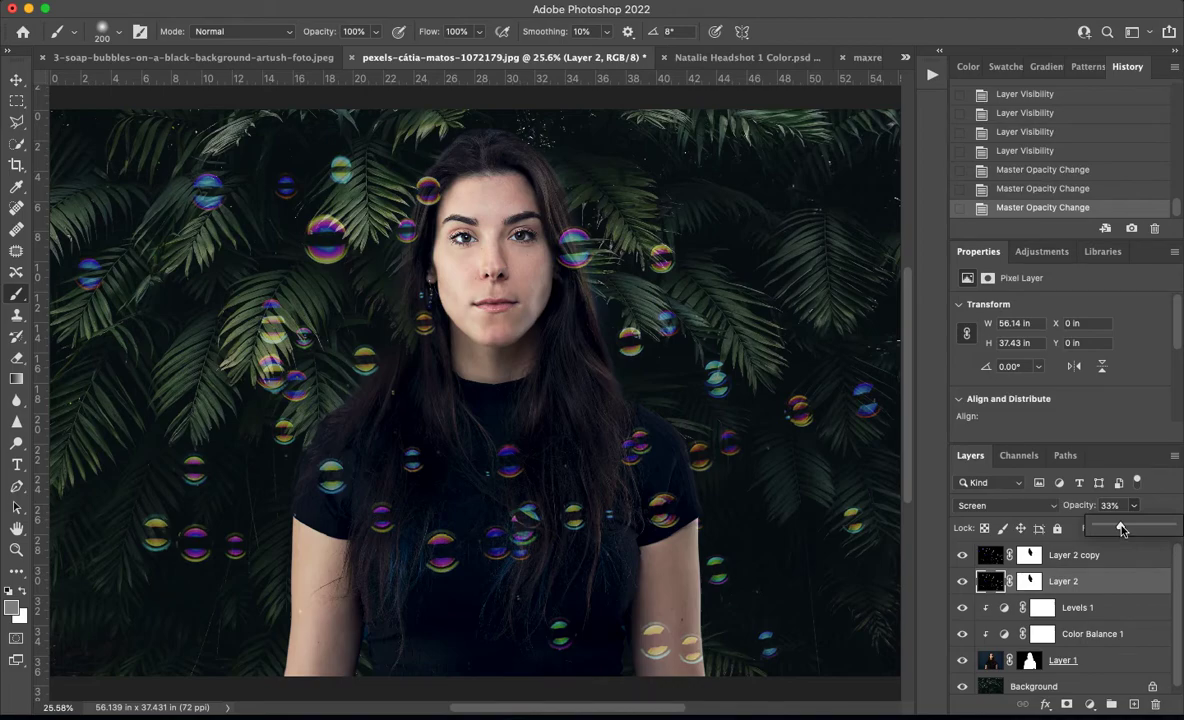
click(1103, 589)
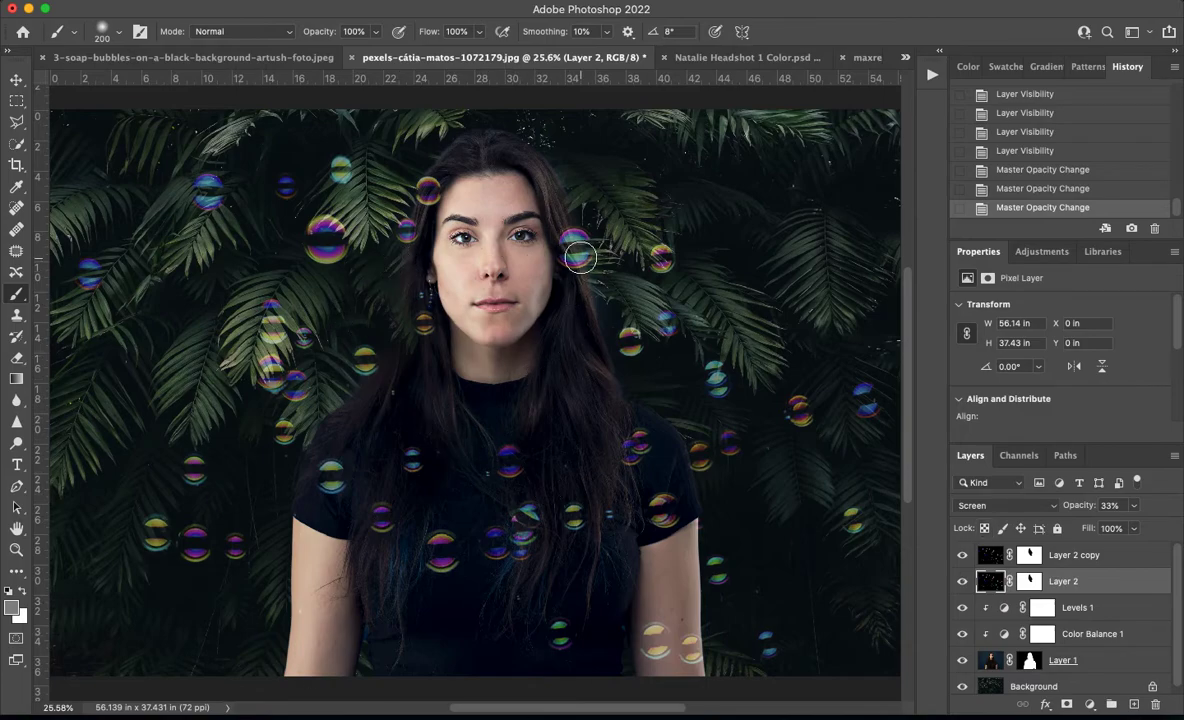
Set the foreground colour to black and mask out the bubble beside her face on Layer 2's mask
mouse_move(601, 248)
mouse_down()
mouse_move(563, 257)
mouse_move(545, 235)
mouse_up()
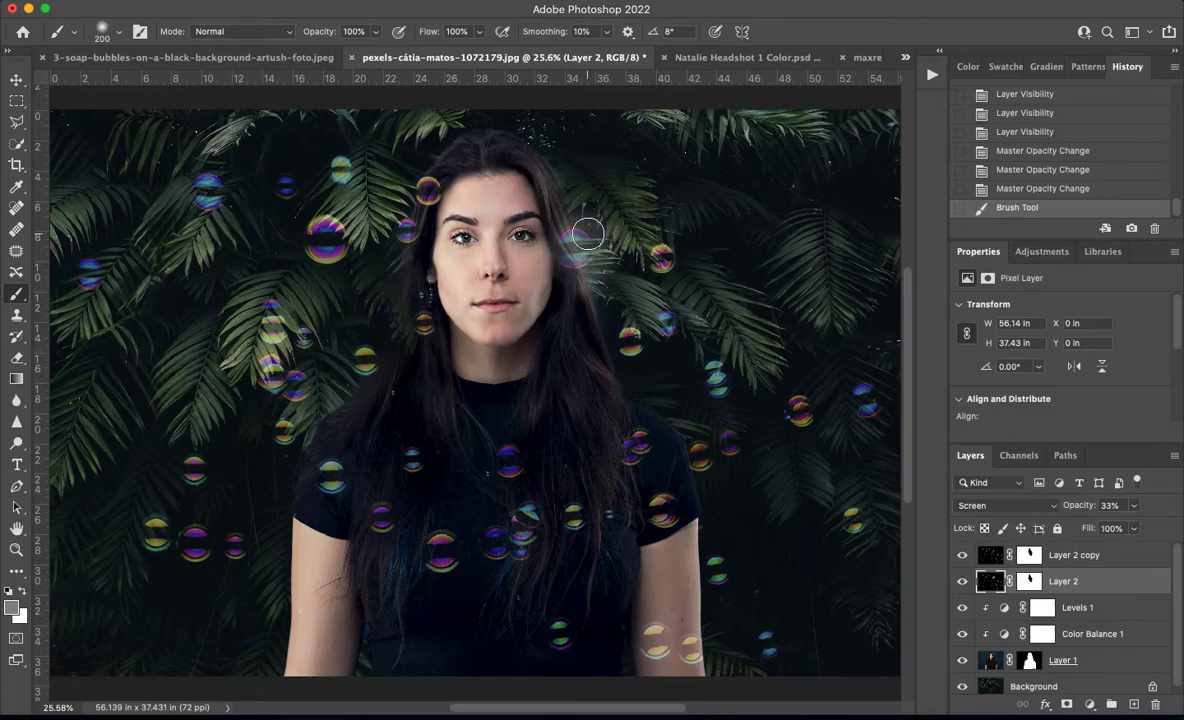
key(super+z)
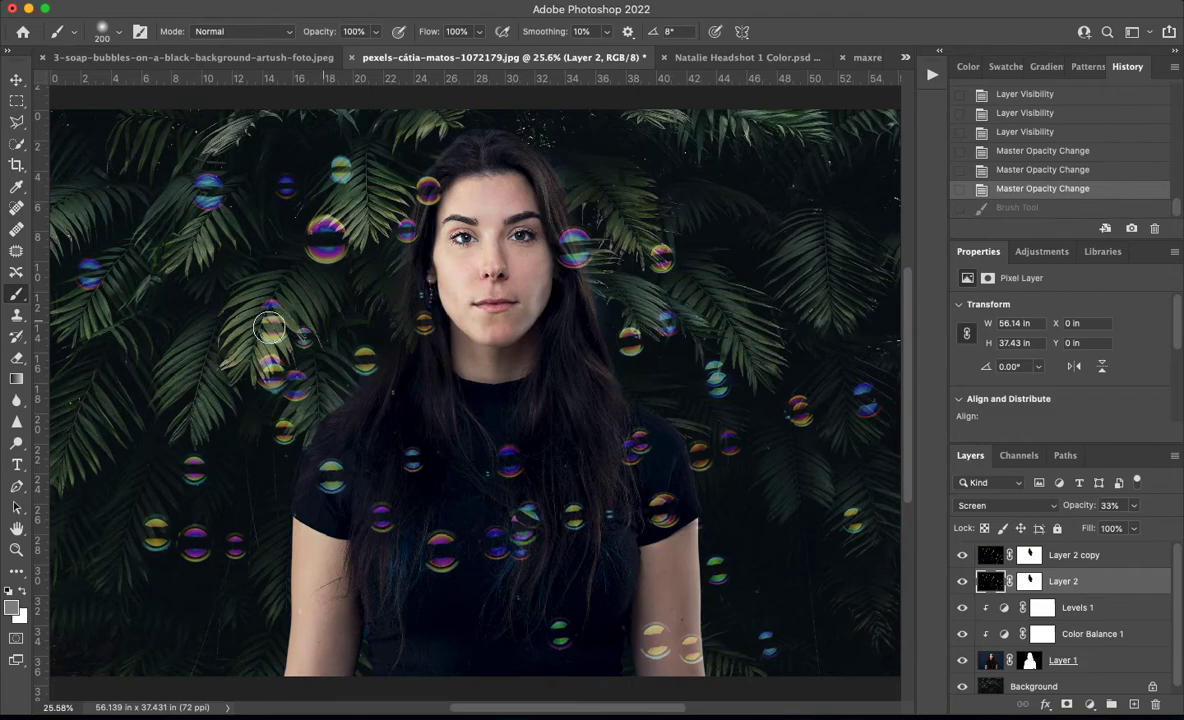
click(11, 606)
click(470, 451)
click(755, 235)
click(1027, 585)
mouse_move(560, 235)
mouse_down()
mouse_move(545, 215)
mouse_move(550, 225)
mouse_move(520, 242)
mouse_up()
Paint near the face on Layer 2 copy's mask and toggle that layer to check the masking
click(1029, 555)
click(960, 556)
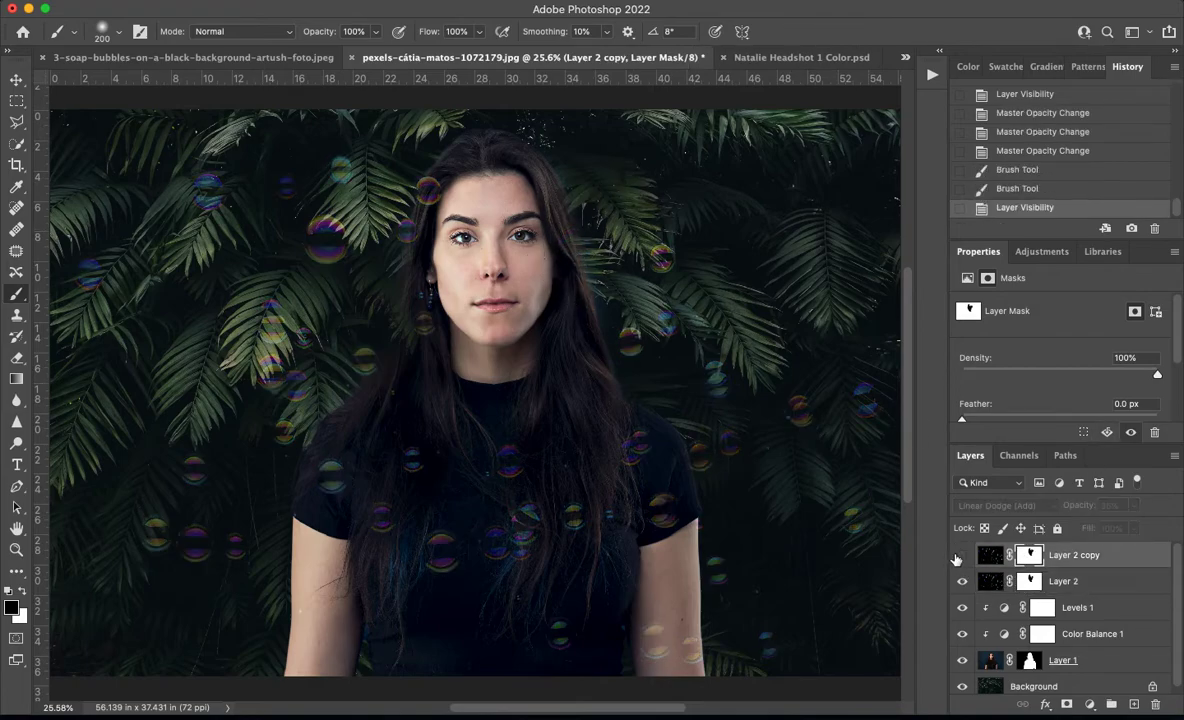
click(960, 556)
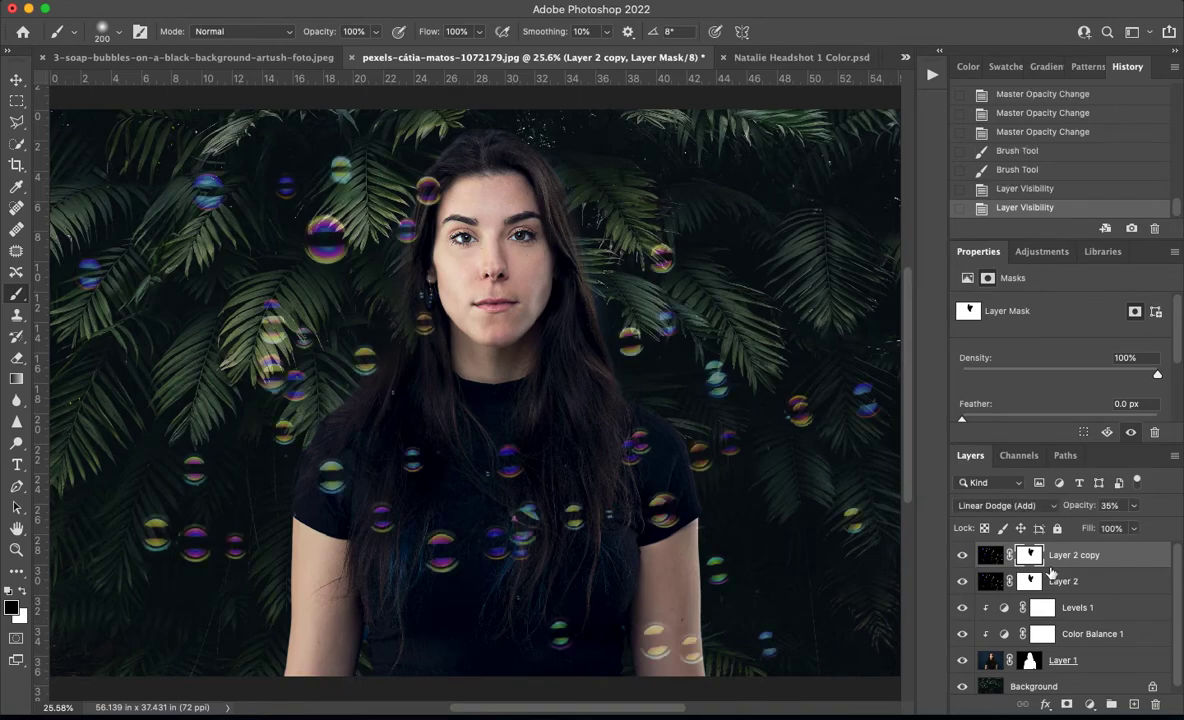
Paint out the bubbles across the shirt and the remaining stray bubbles on Layer 2's mask
click(1107, 587)
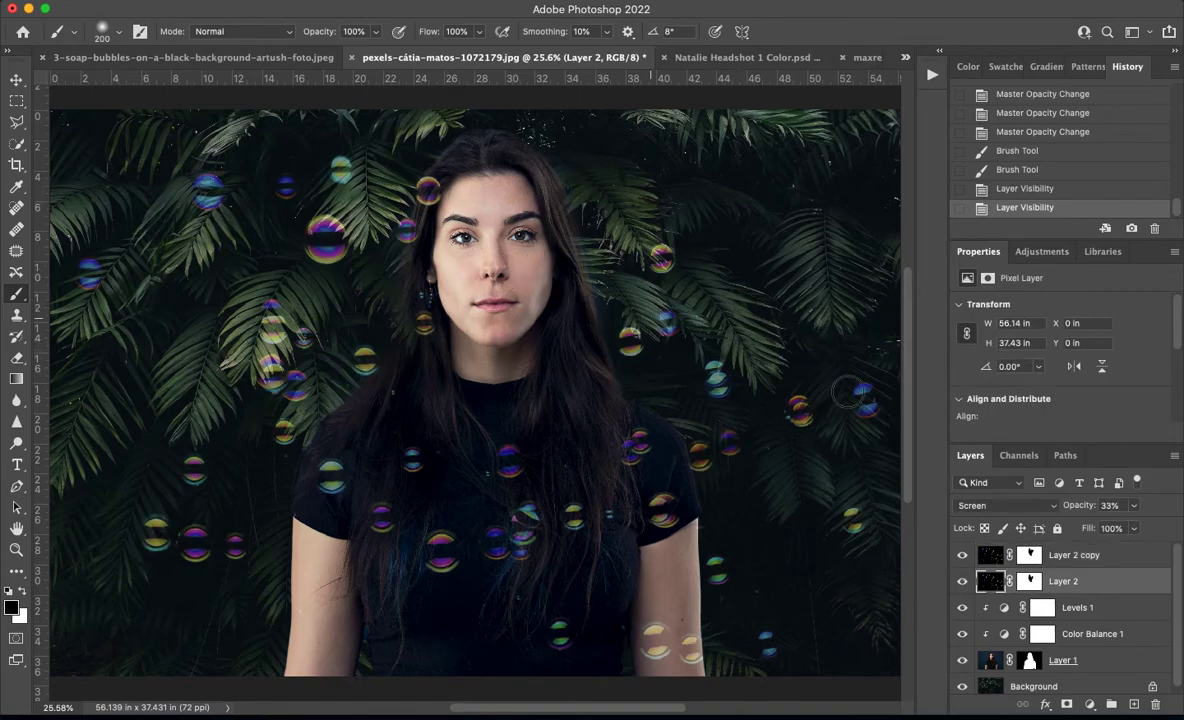
click(795, 483)
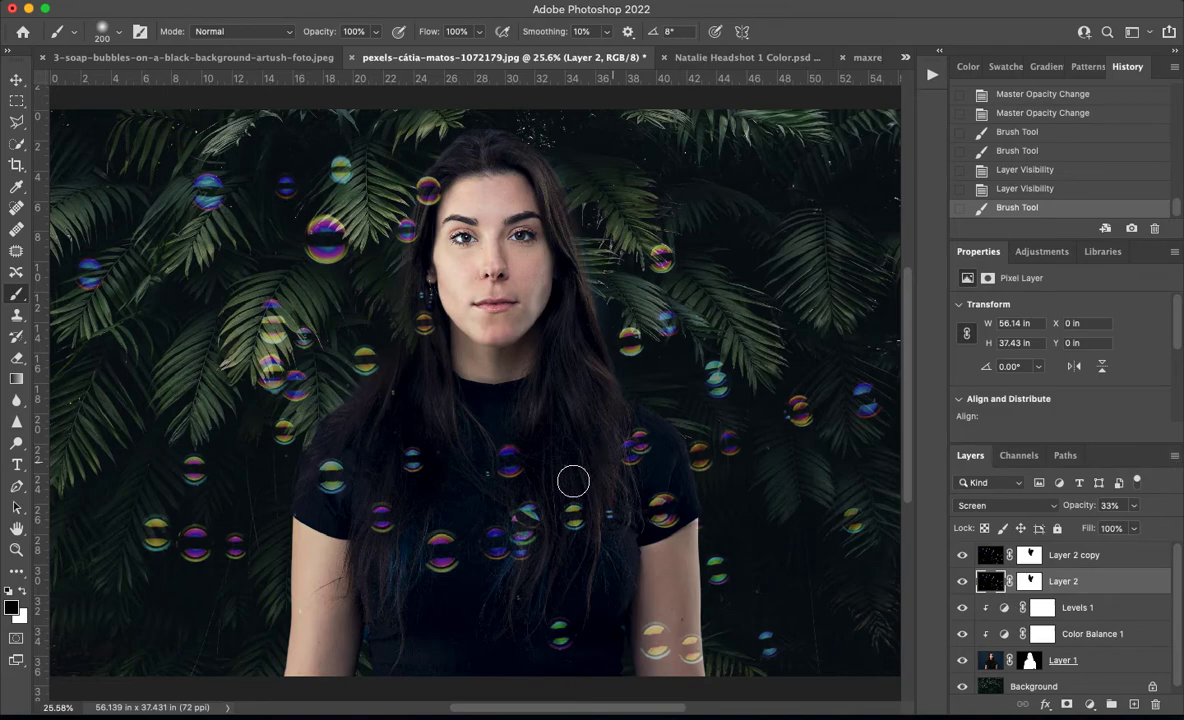
click(178, 484)
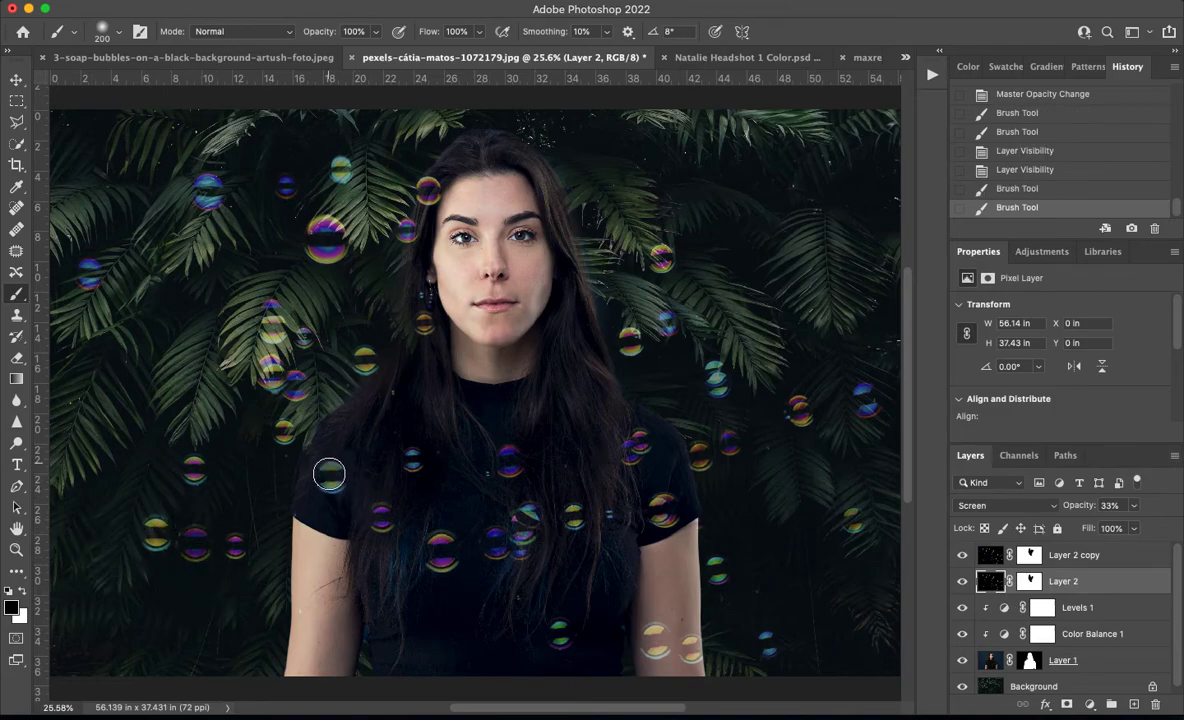
click(305, 438)
click(318, 228)
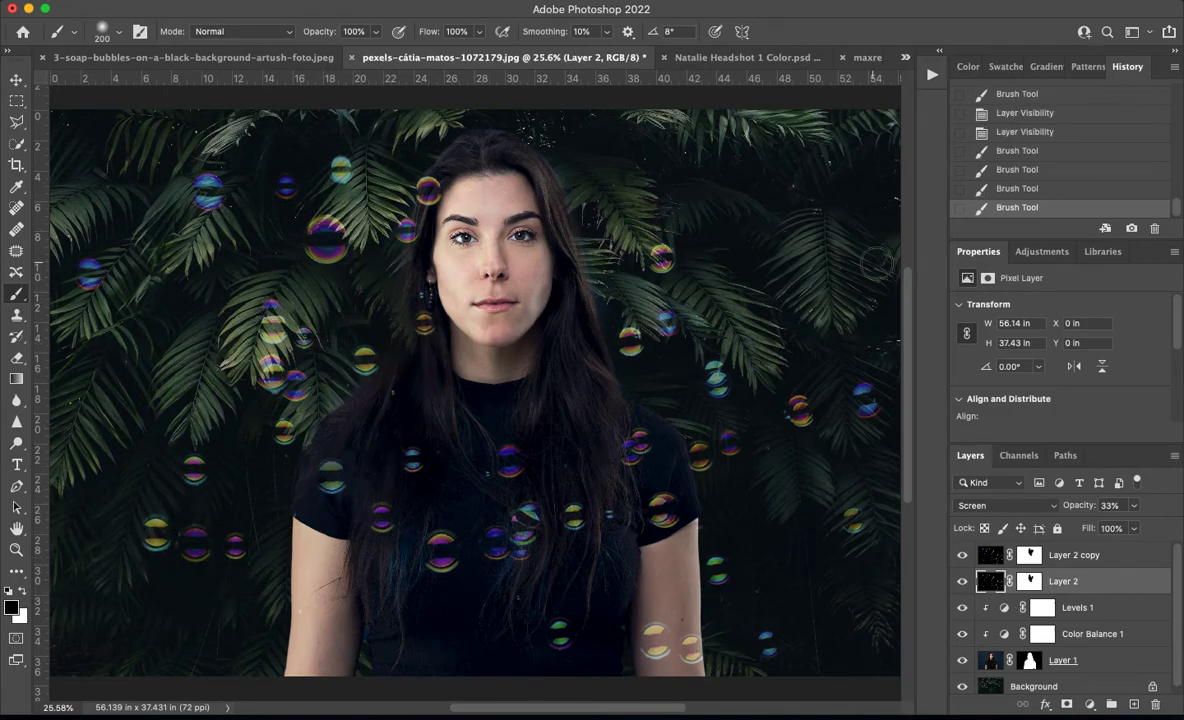
click(622, 337)
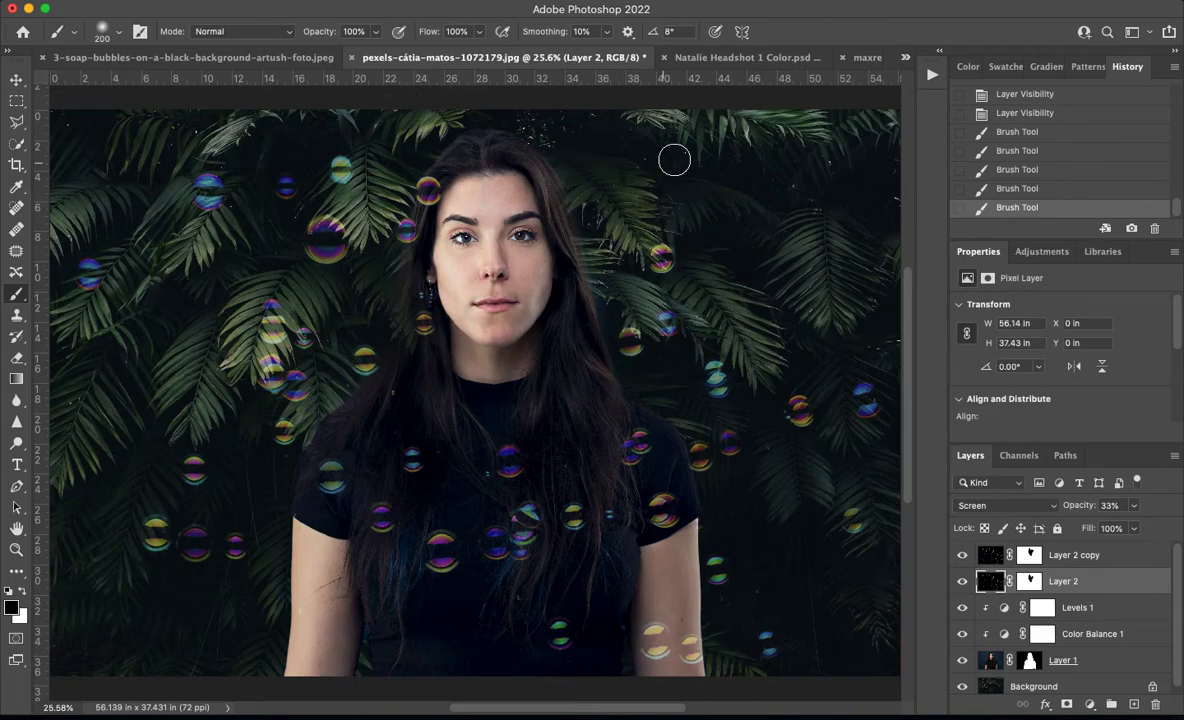
Switch to the headshot document, select the Move tool and deselect the portrait
click(750, 58)
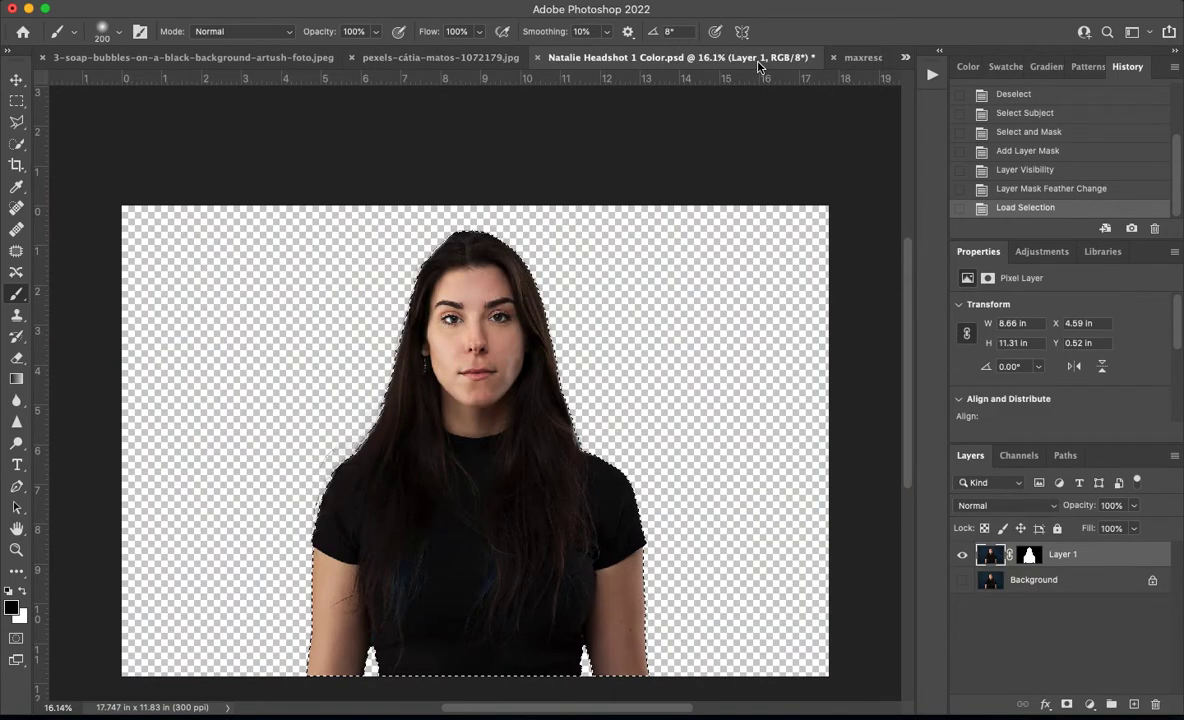
key(v)
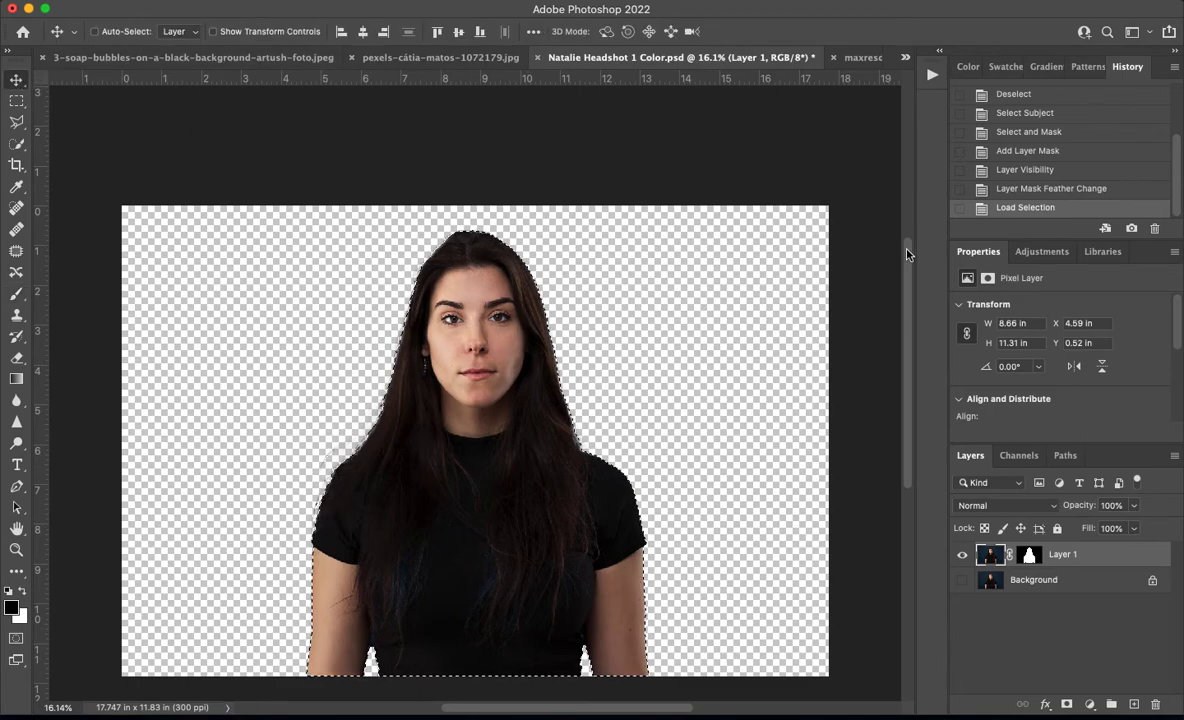
key(super+d)
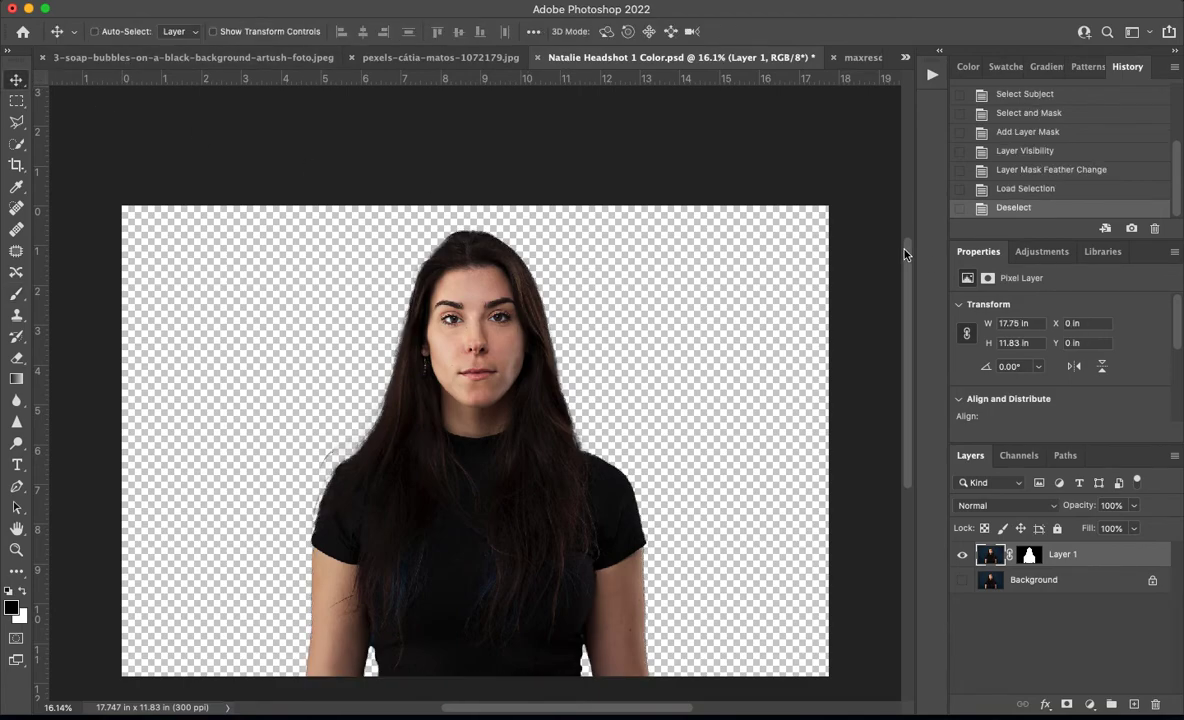
scroll(905, 254, up, 2)
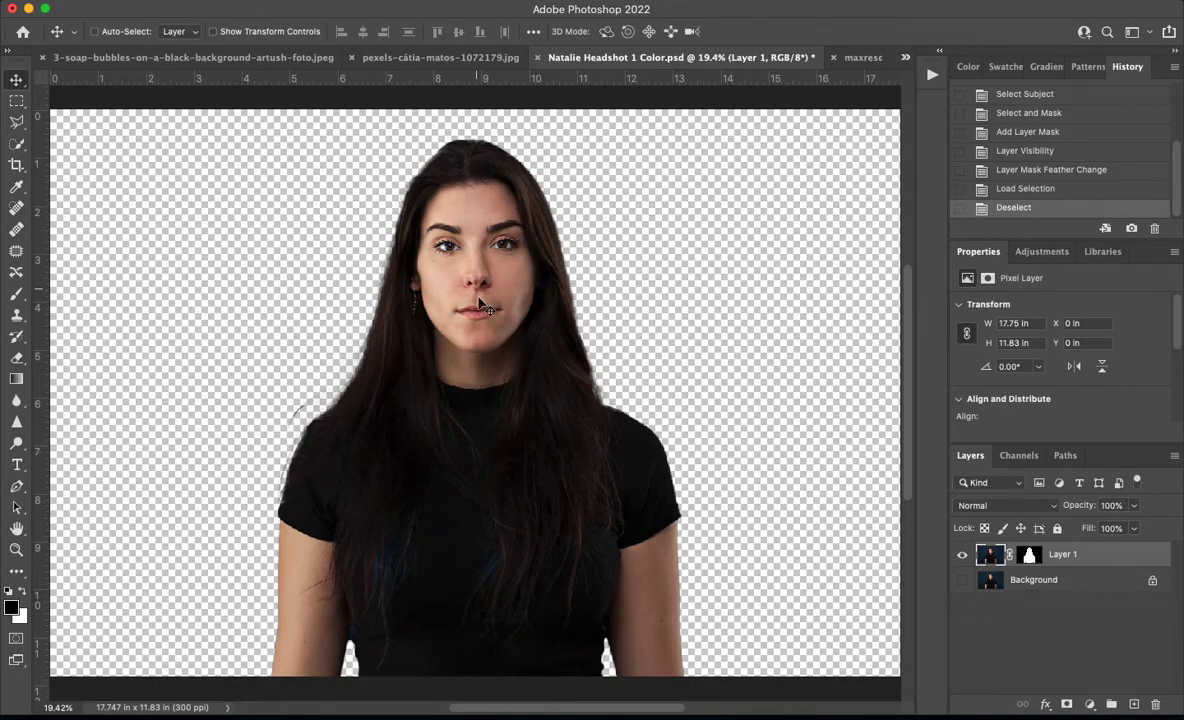
Convert Layer 1 to a smart object and open its contents as Layer 1.psb
right_click(1088, 557)
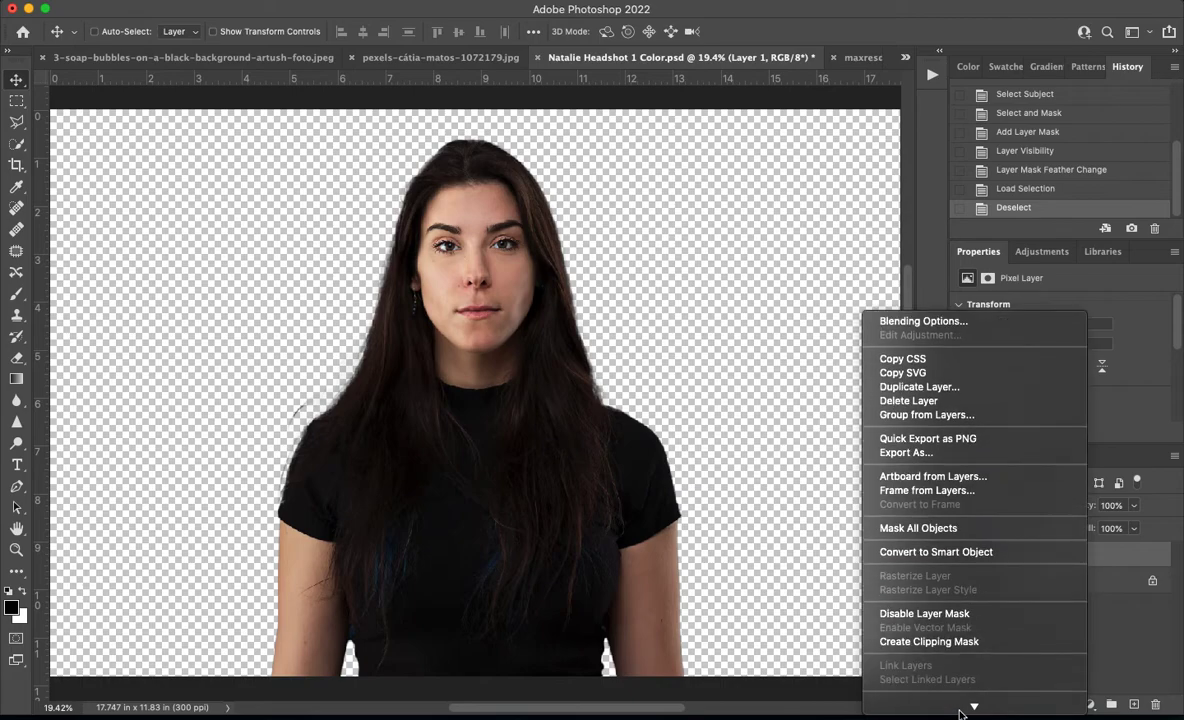
click(927, 541)
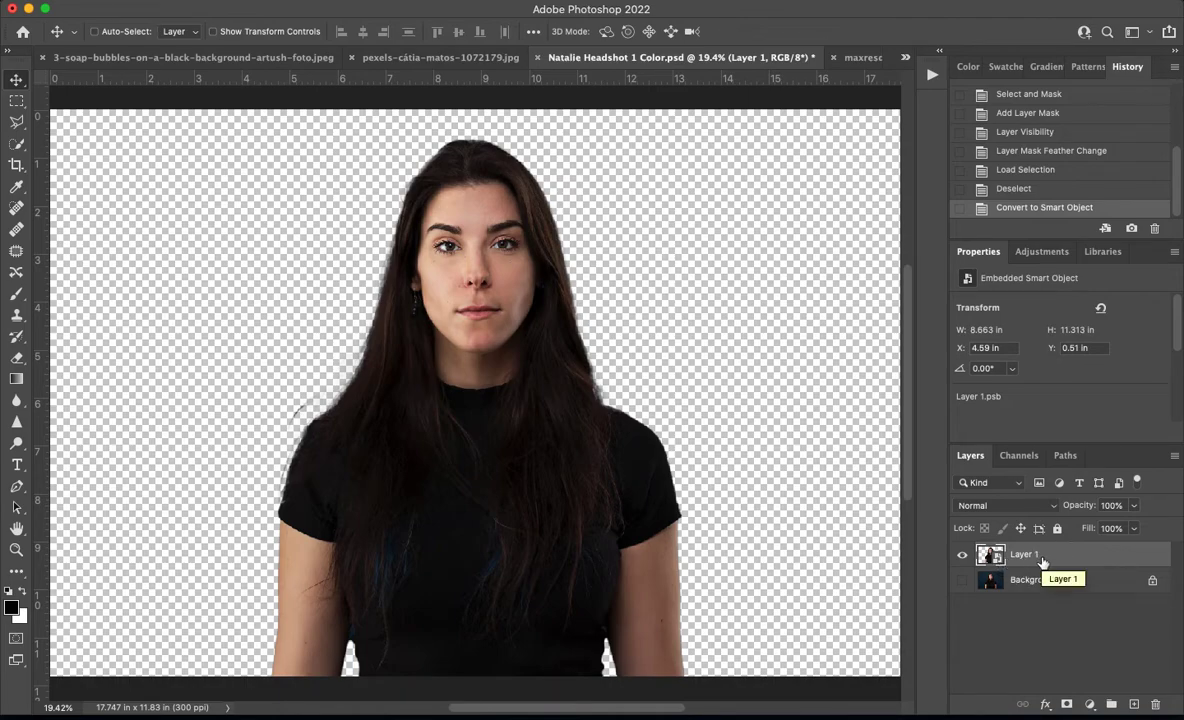
double_click(990, 555)
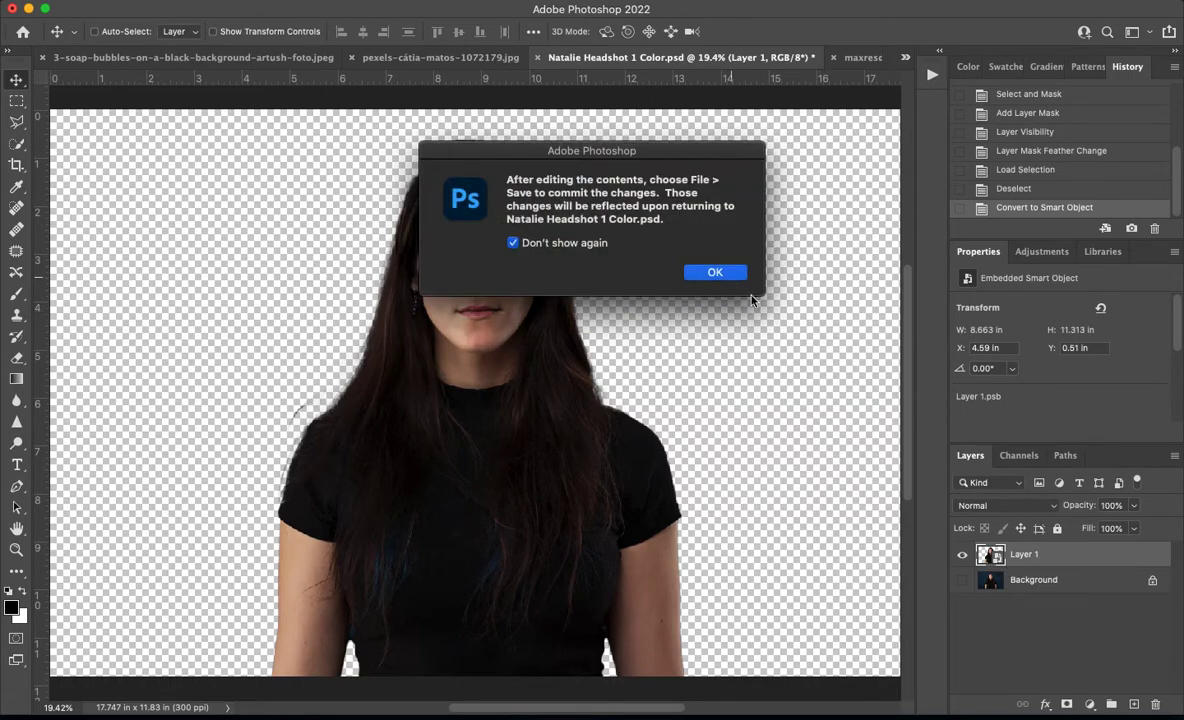
click(700, 272)
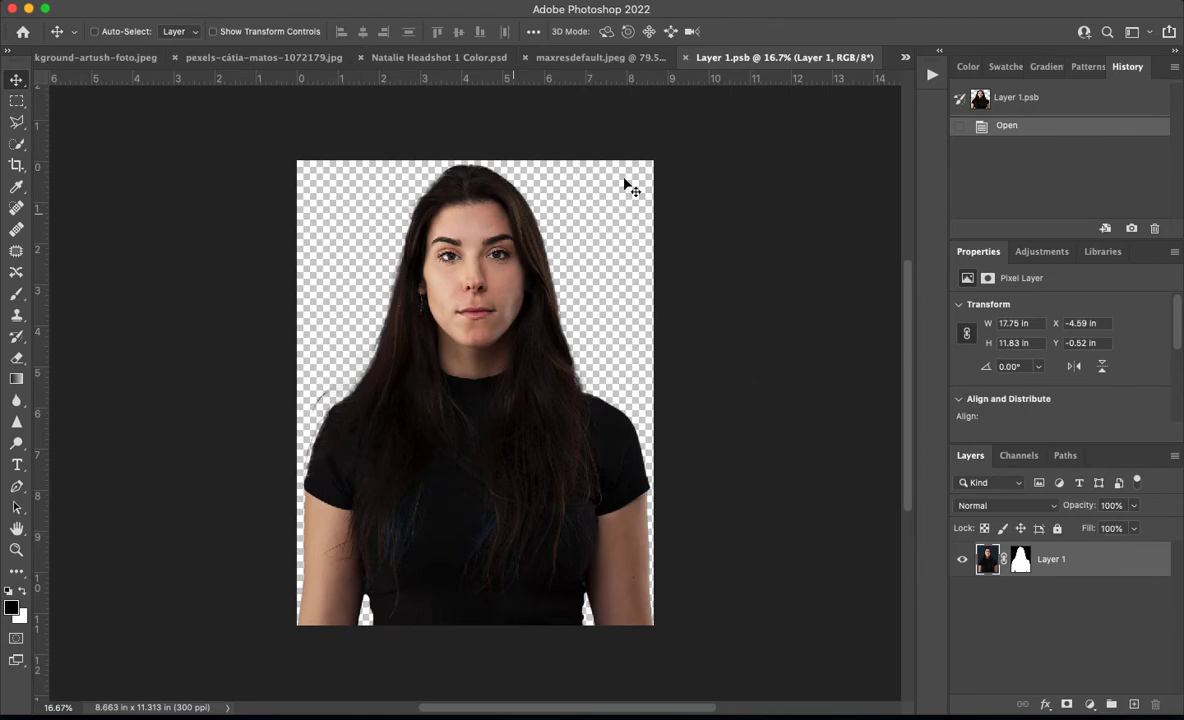
Cycle through the composite and bubbles tabs, then bring up Natalie Headshot 1 Color.psd from the overflow list
click(588, 66)
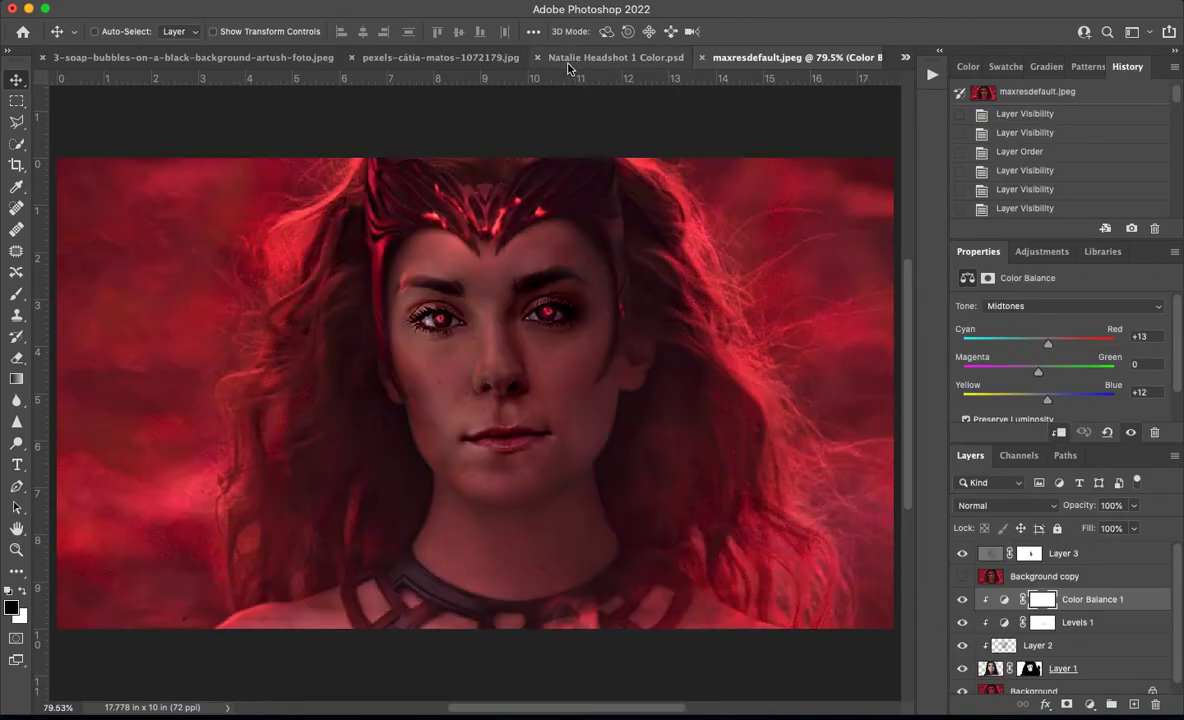
click(436, 66)
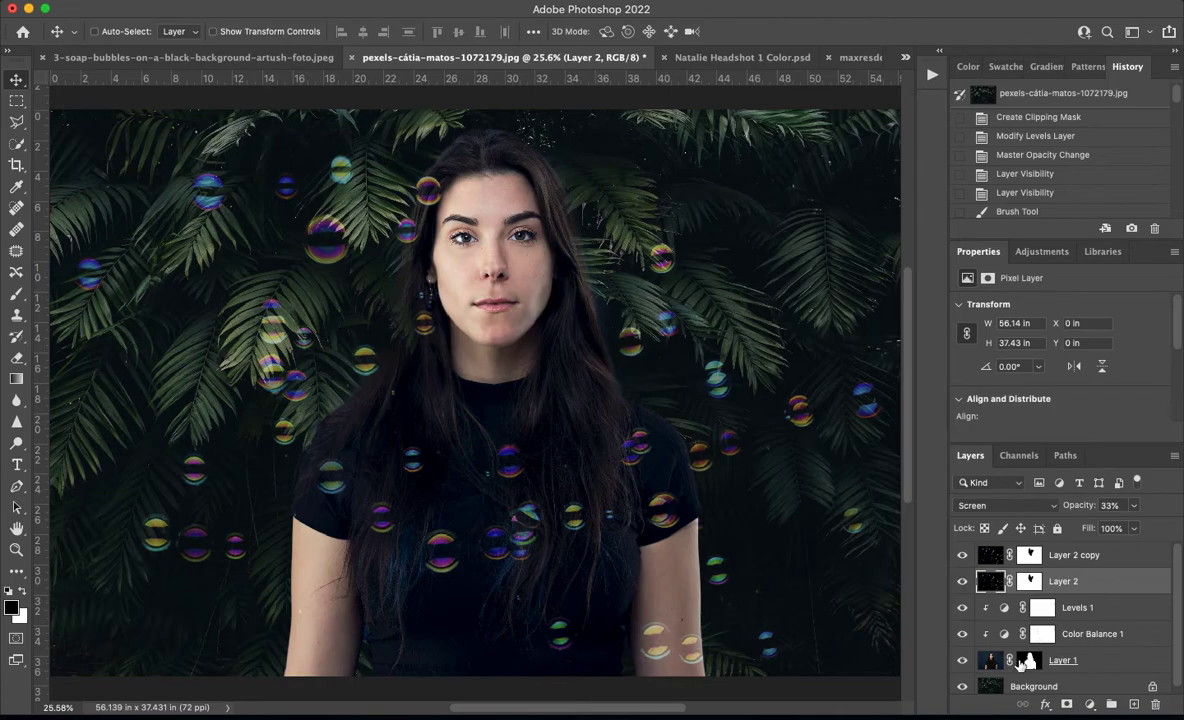
click(208, 58)
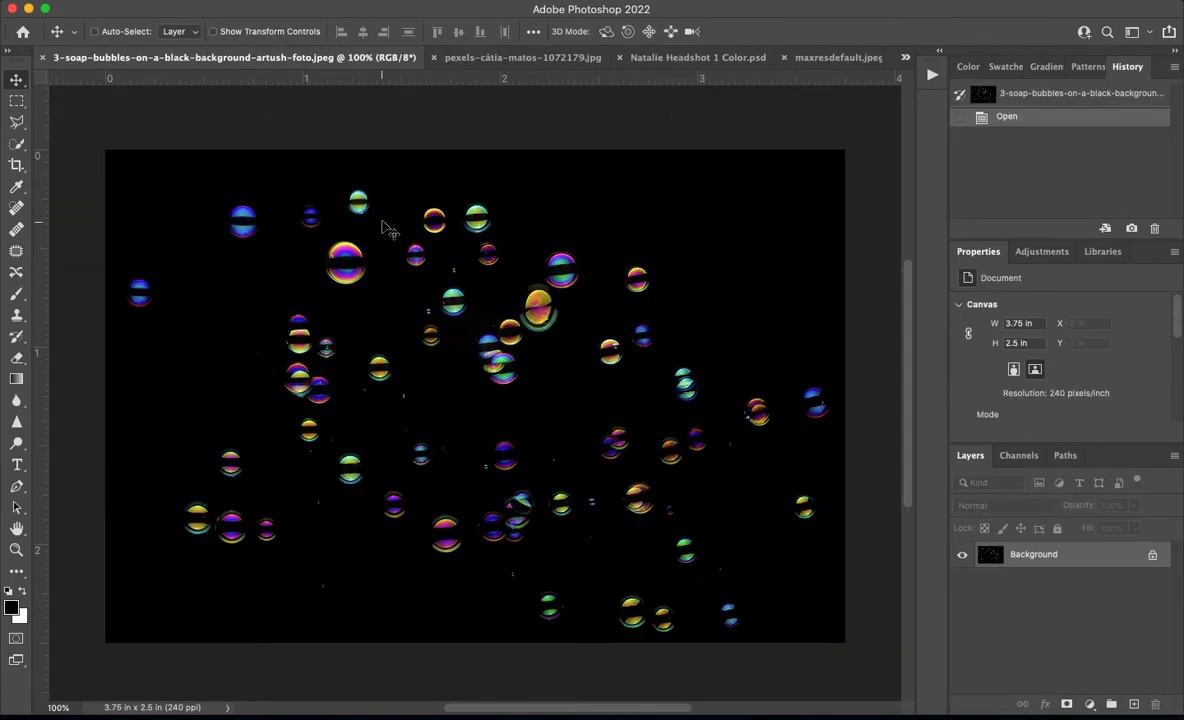
click(907, 58)
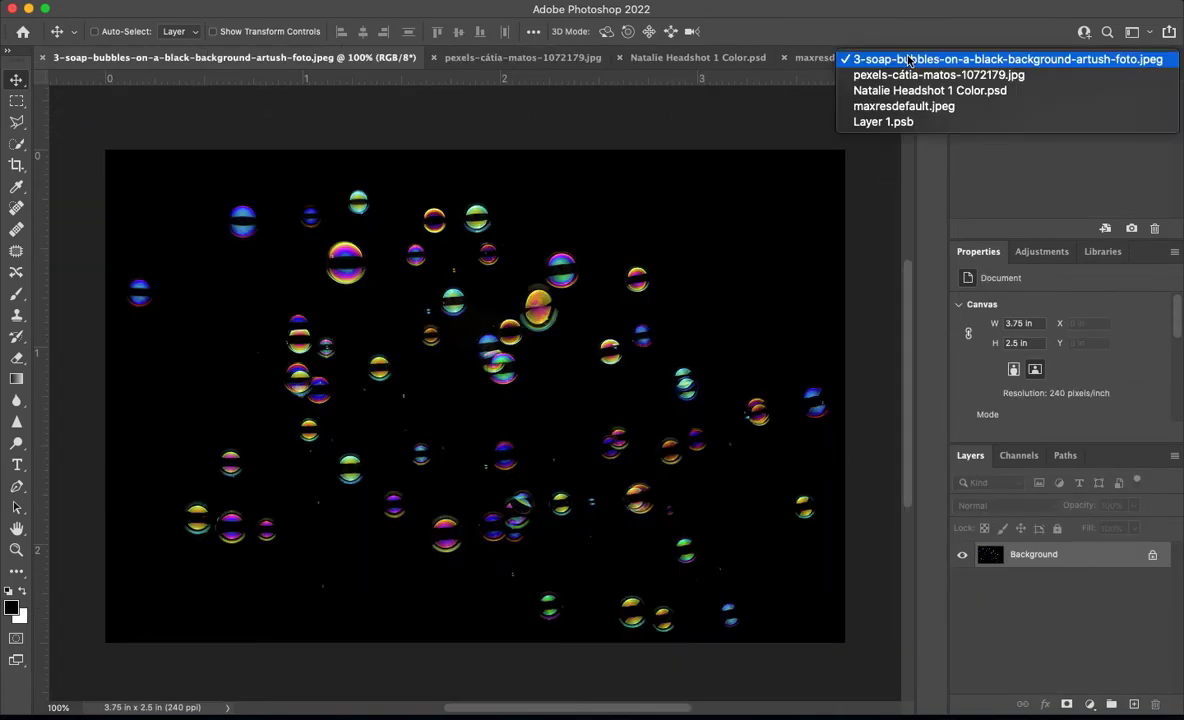
click(929, 90)
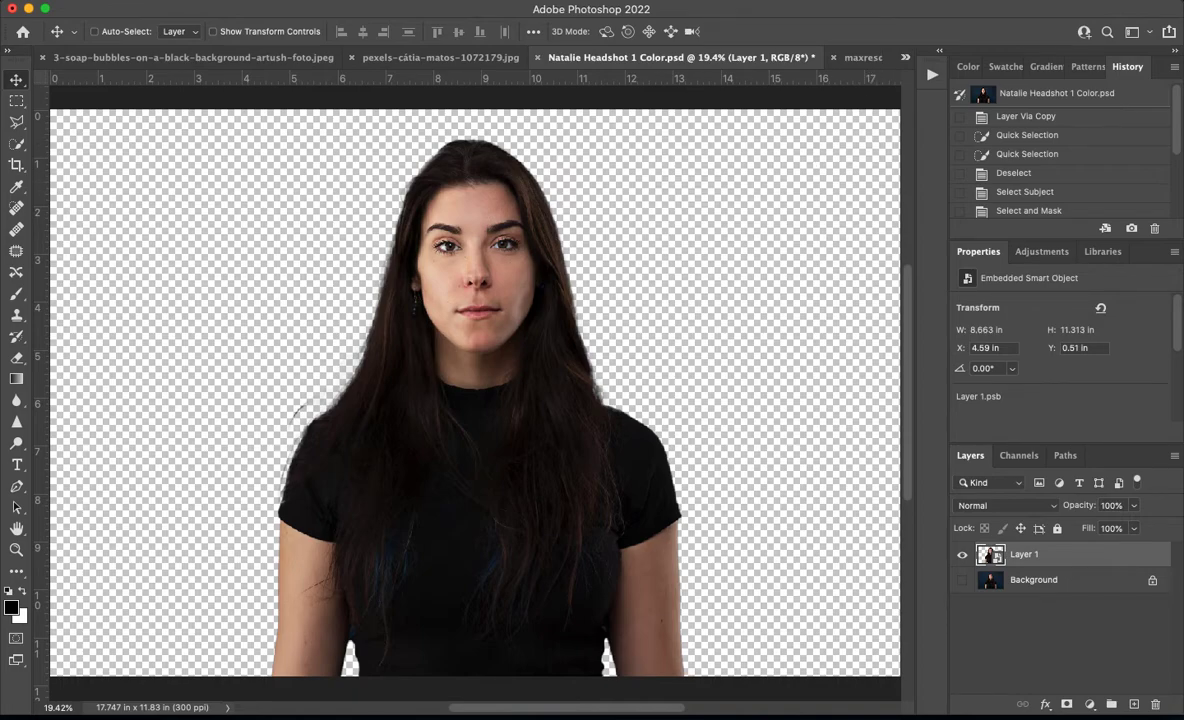
click(360, 0)
Open Liquify, enlarge the Forward Warp brush to 1000, and push the shoulder and hair edges, undoing the last push
click(418, 146)
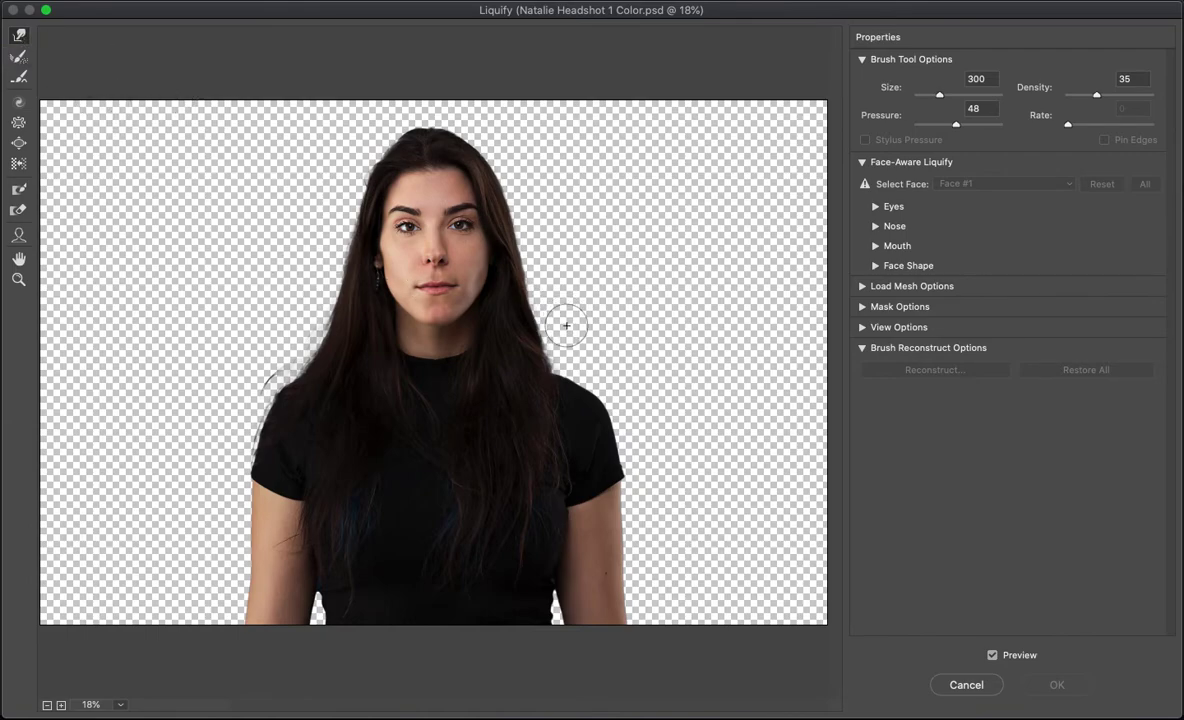
drag(634, 415, 626, 423)
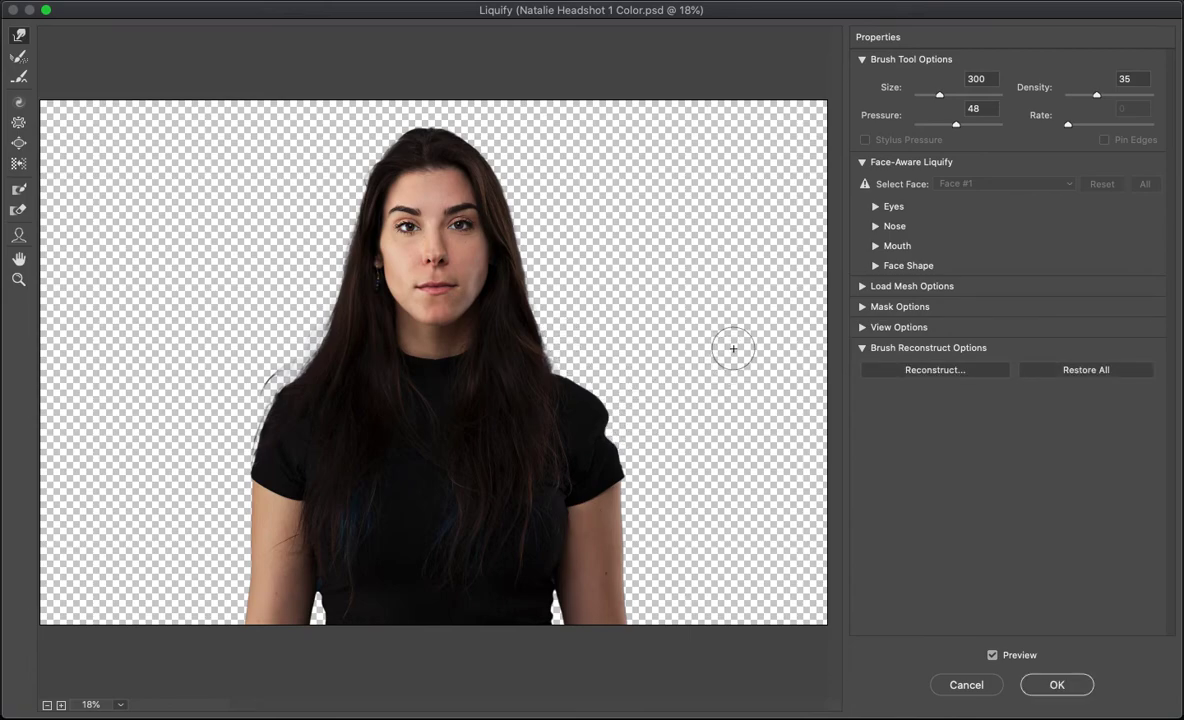
key(bracketright)
key(bracketright)
key(bracketright)
key(bracketright)
key(bracketright)
key(bracketright)
key(bracketright)
key(bracketright)
key(bracketright)
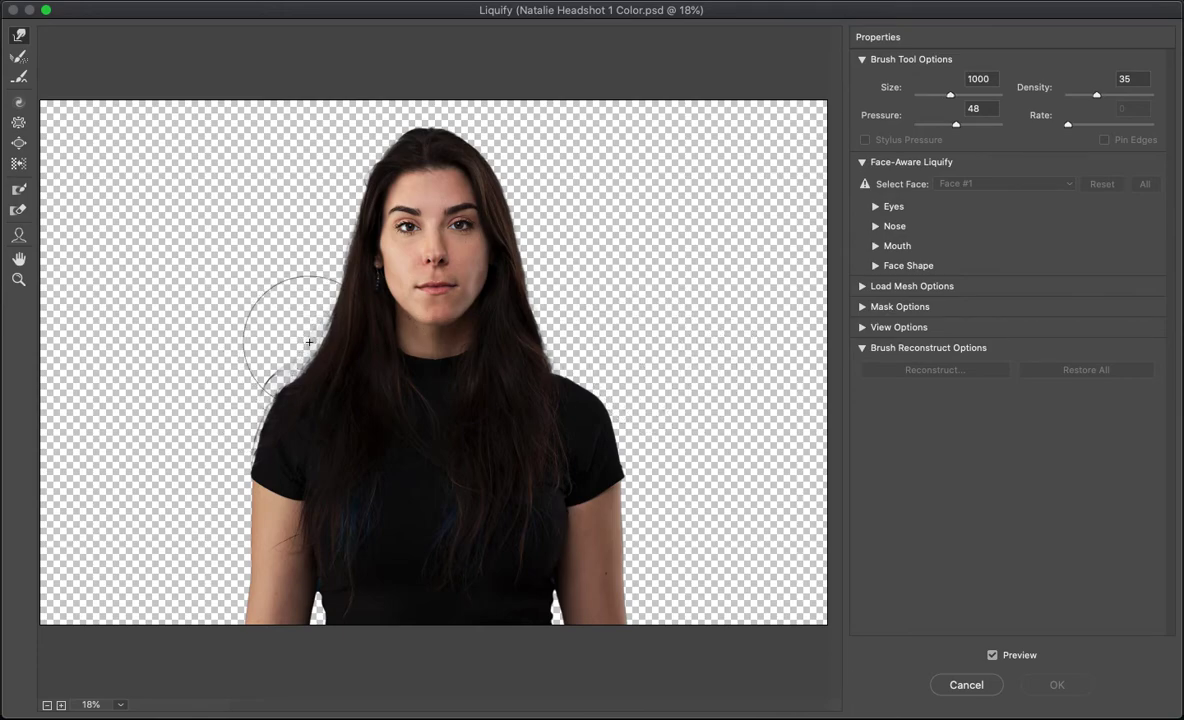
drag(296, 330, 307, 296)
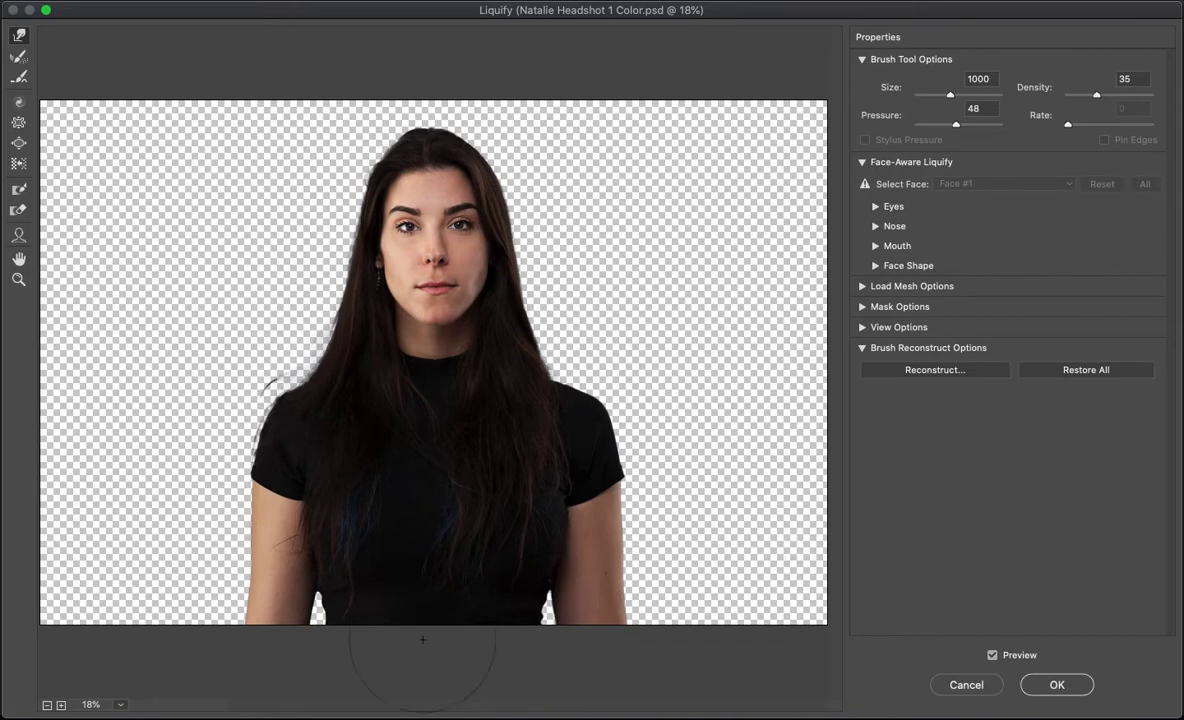
mouse_move(371, 628)
mouse_down()
mouse_move(355, 660)
mouse_move(440, 612)
mouse_up()
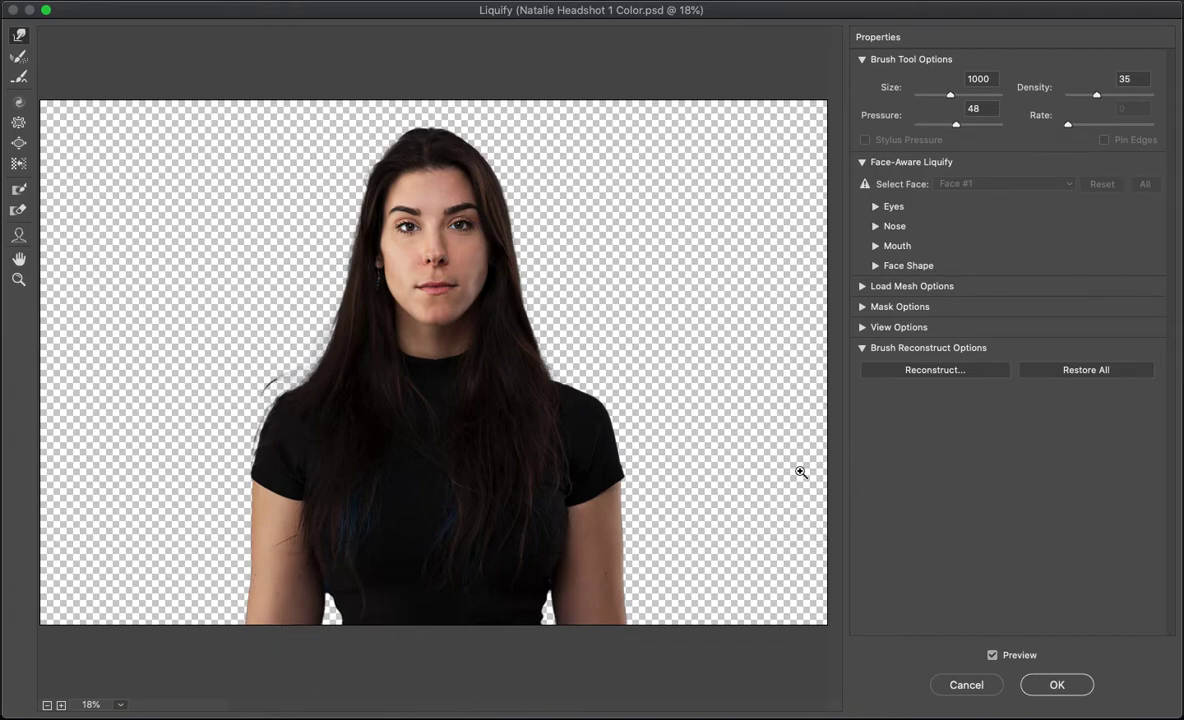
key(super+z)
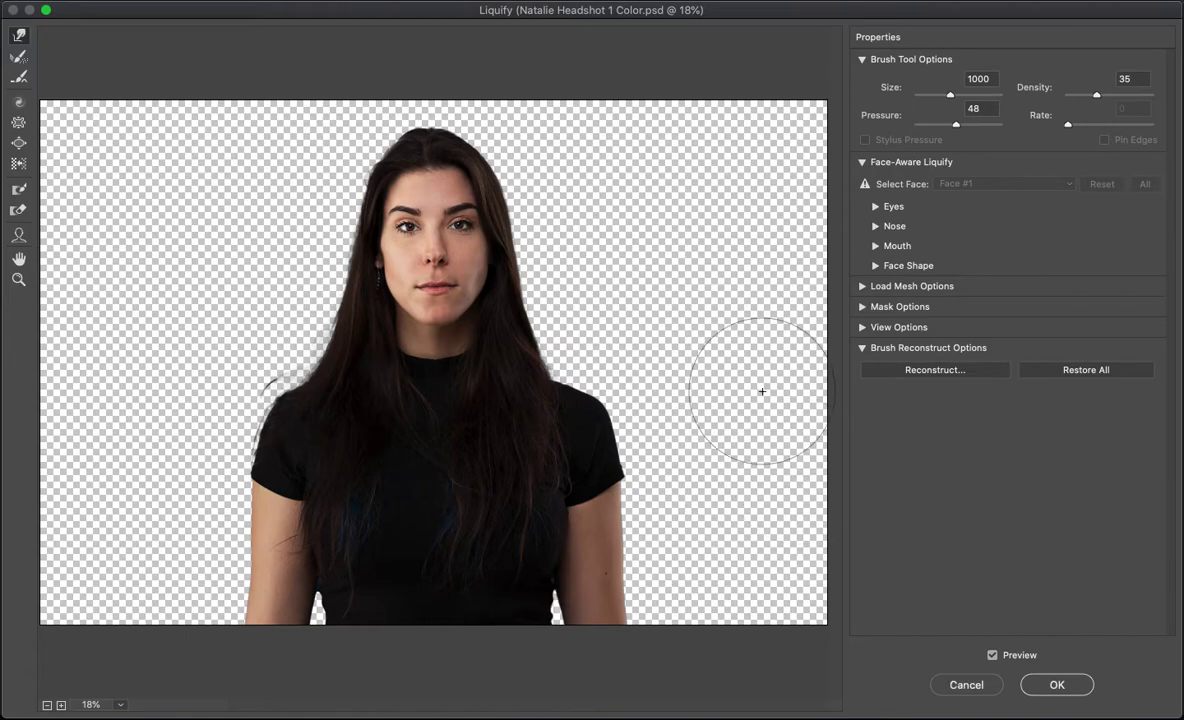
Smooth the stray hair strand on the left edge with the Smooth tool, zooming in to inspect it
click(19, 78)
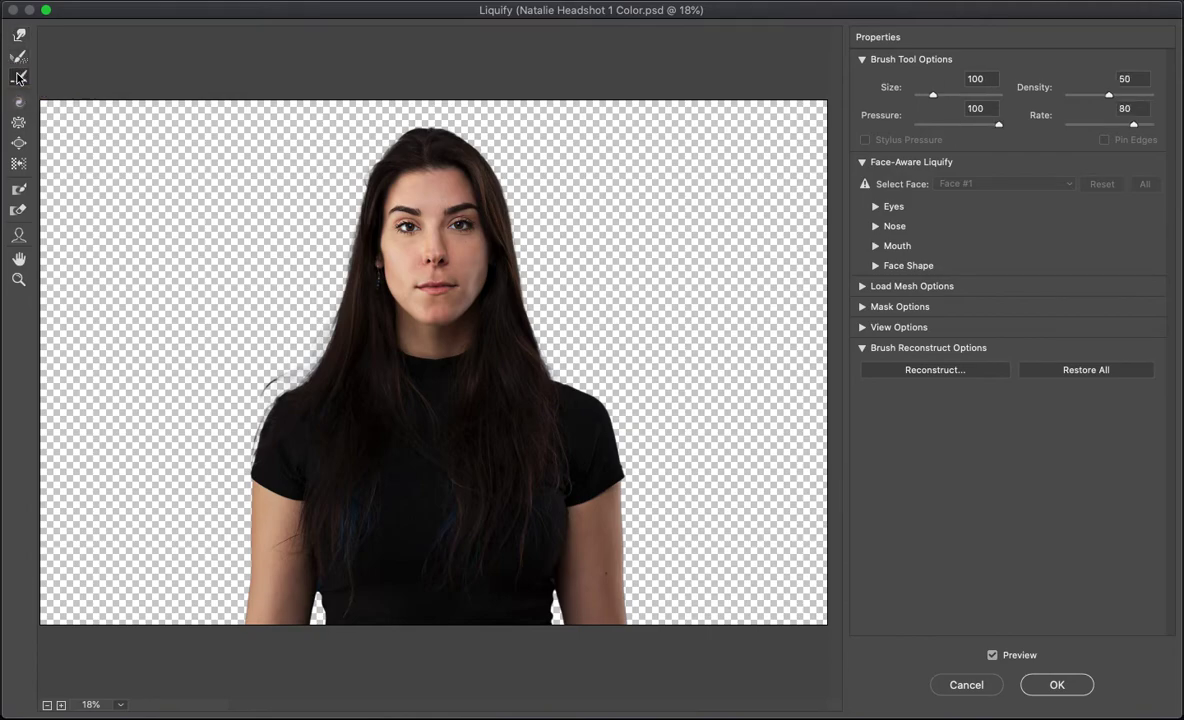
mouse_move(297, 352)
mouse_down()
mouse_move(250, 351)
mouse_move(270, 380)
mouse_up()
key(super+equal)
key(super+equal)
key(super+equal)
key(super+equal)
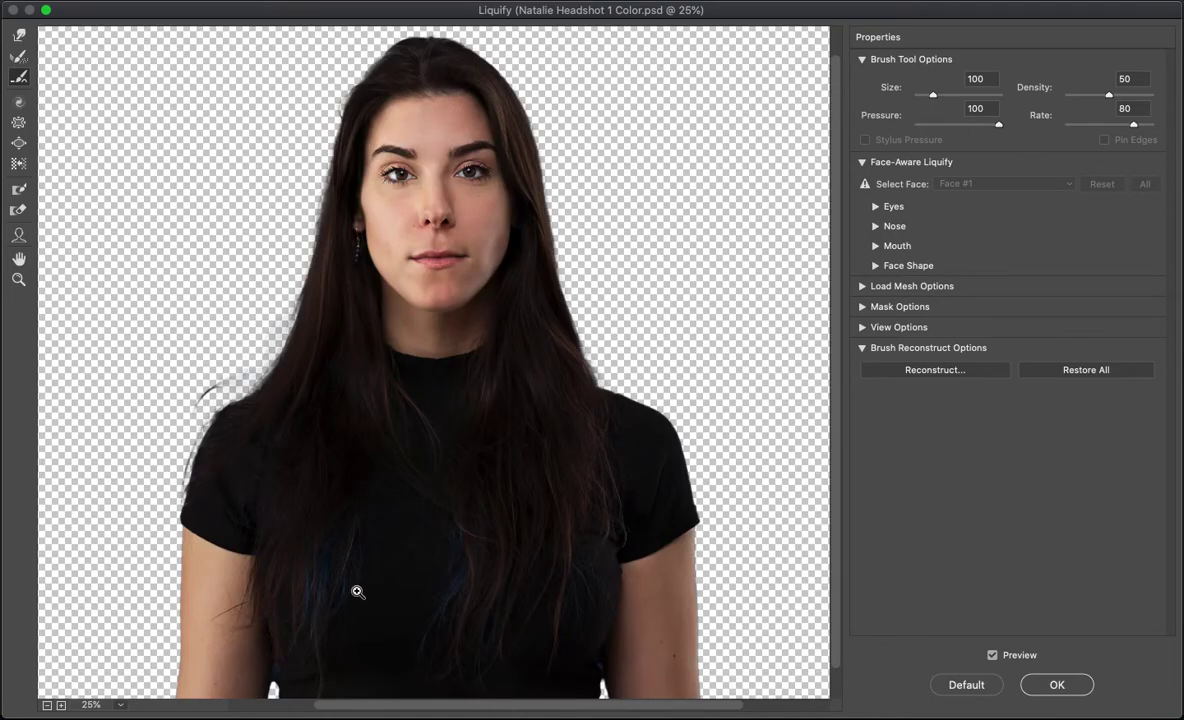
scroll(330, 420, right, 10)
scroll(330, 420, up, 8)
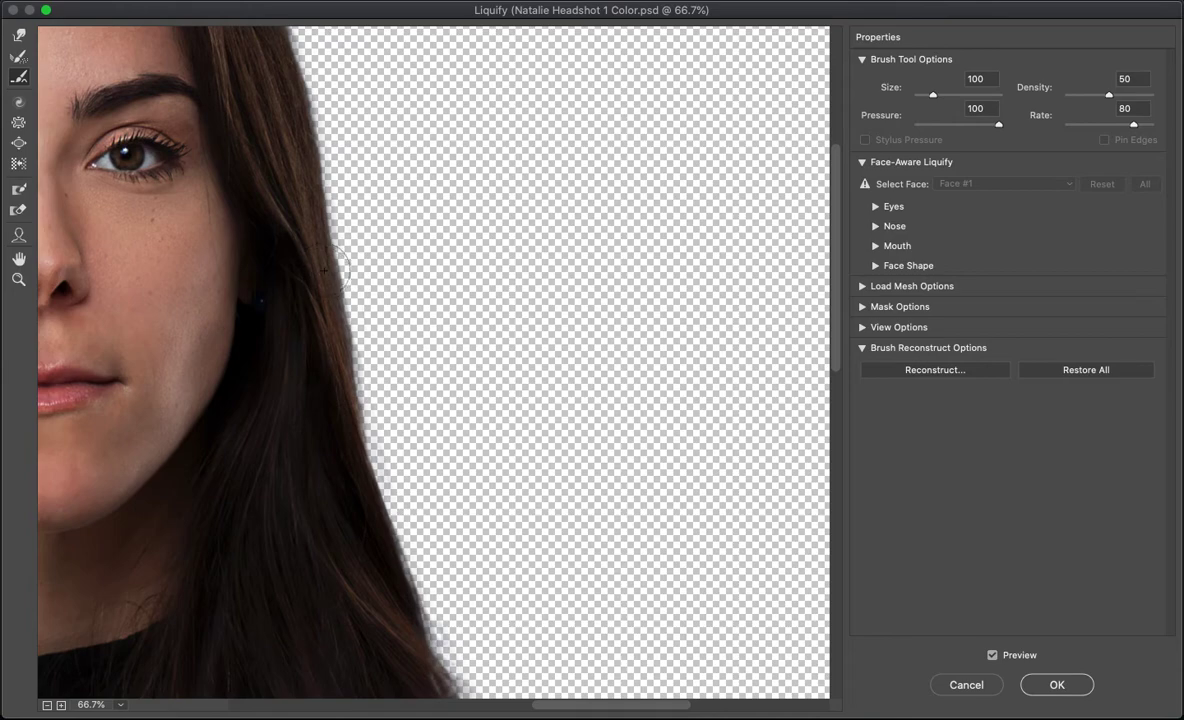
key(super+0)
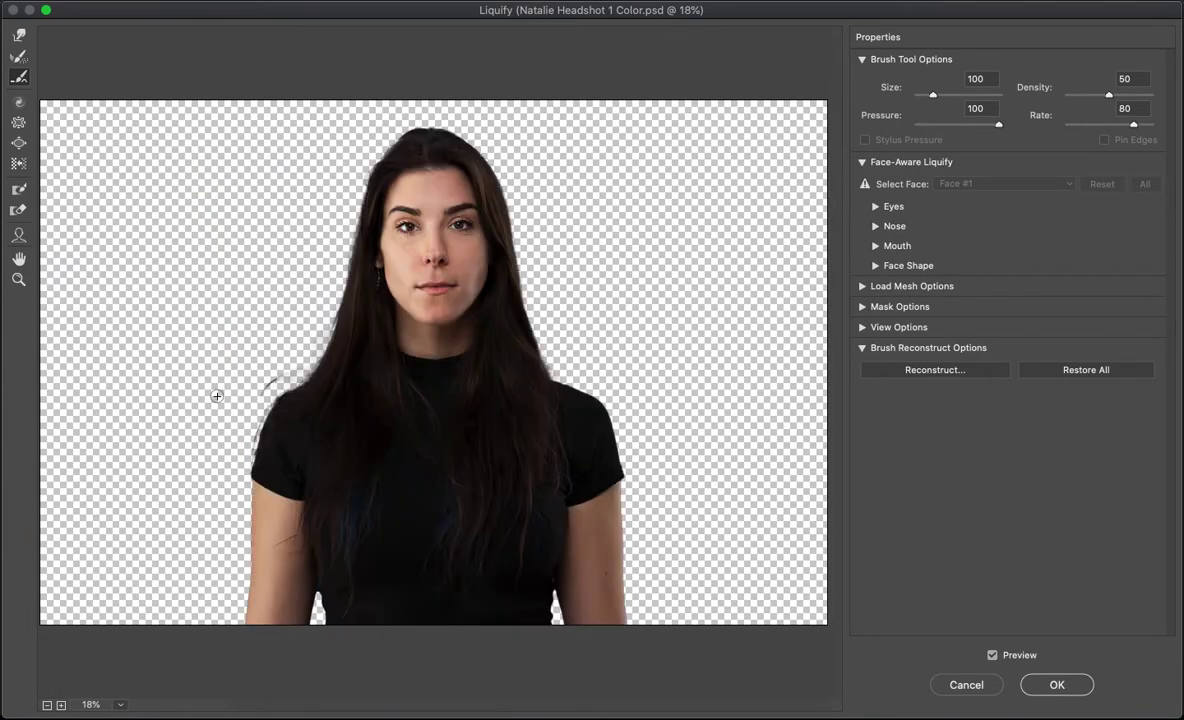
Pick the Pucker tool with a 500 brush, then switch to the Bloat tool
click(19, 121)
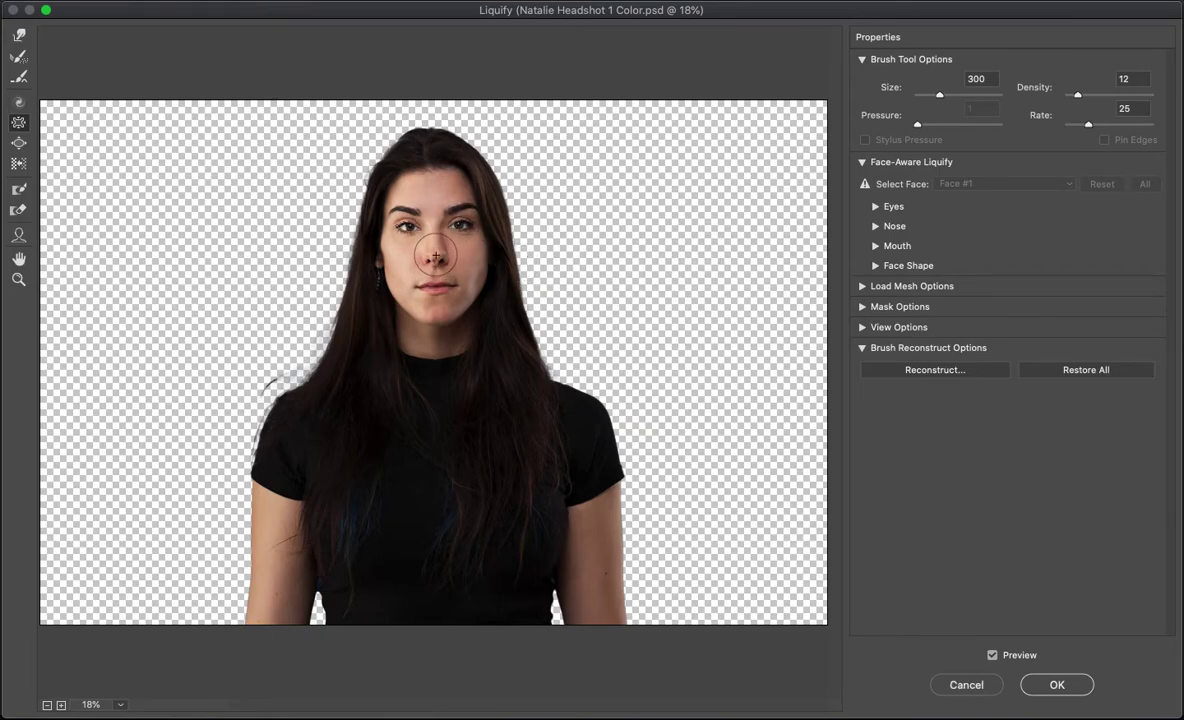
key(bracketright)
key(bracketright)
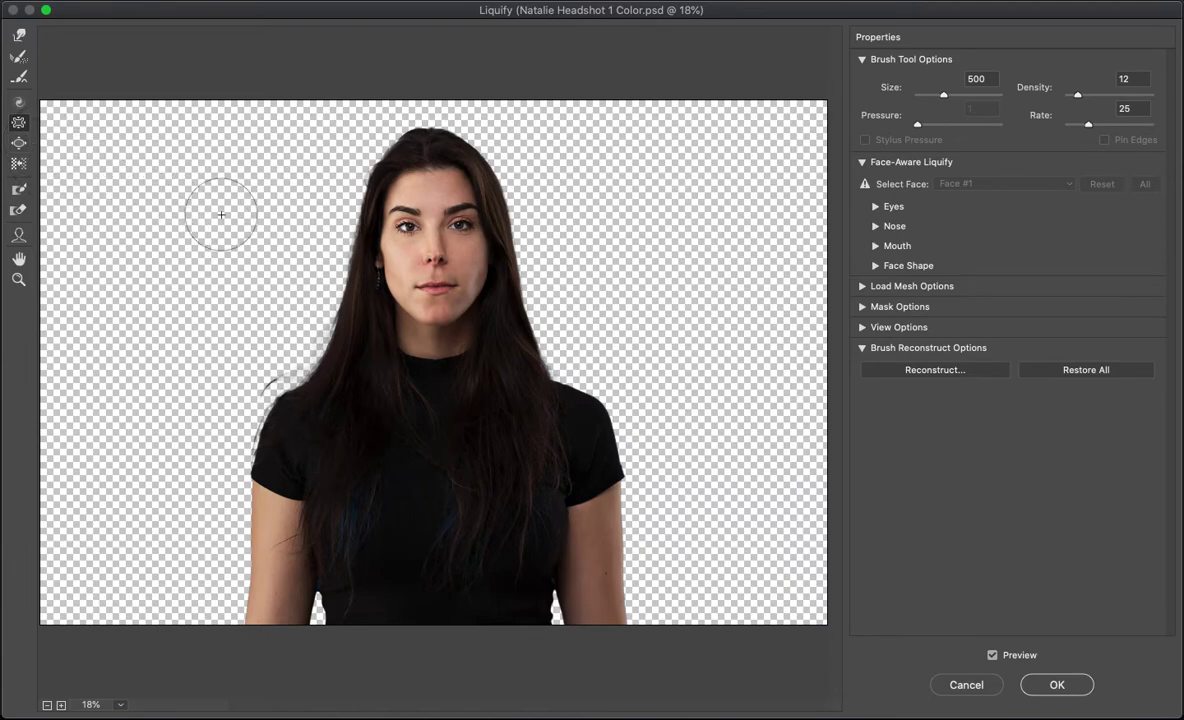
click(18, 142)
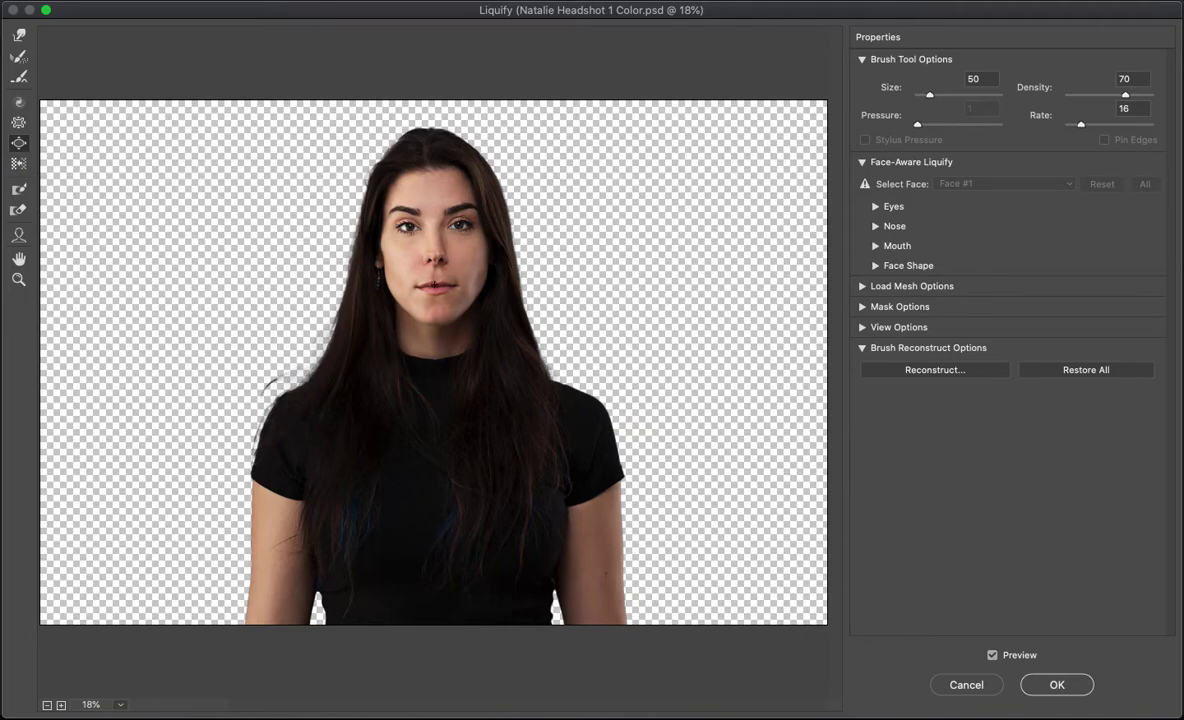
key(bracketright)
key(bracketright)
key(bracketright)
key(bracketright)
key(bracketright)
key(bracketright)
key(bracketright)
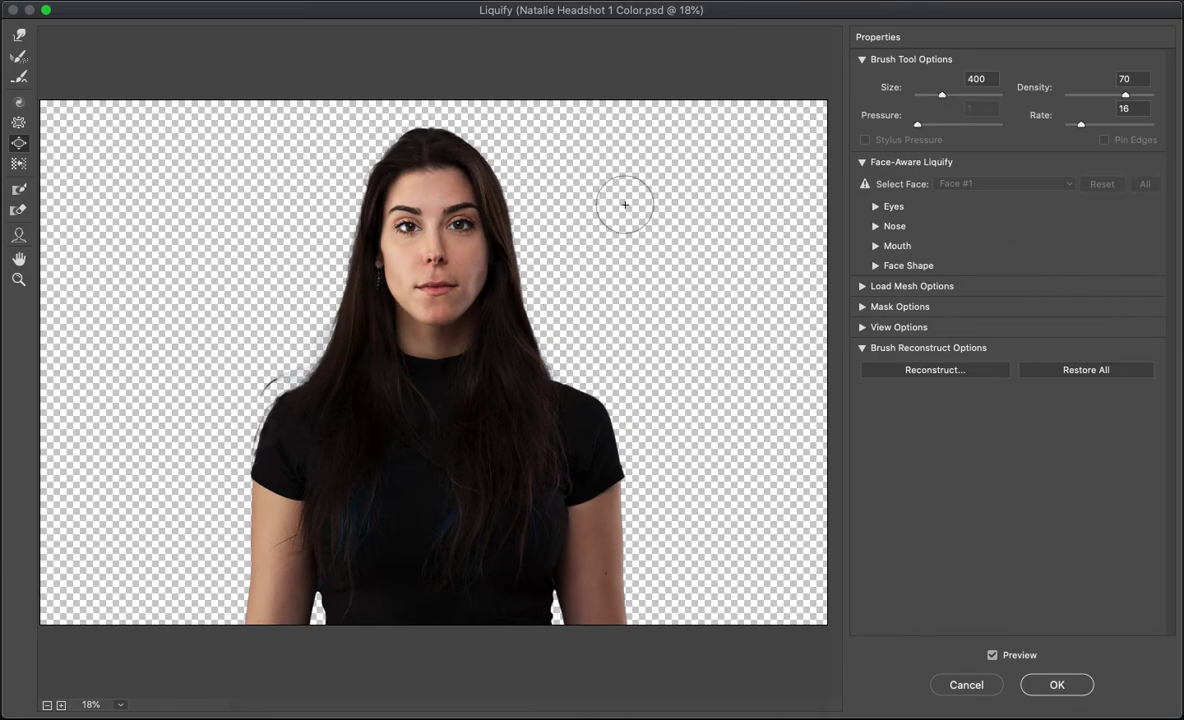
key(bracketright)
key(bracketright)
key(bracketleft)
key(bracketleft)
key(bracketleft)
key(bracketleft)
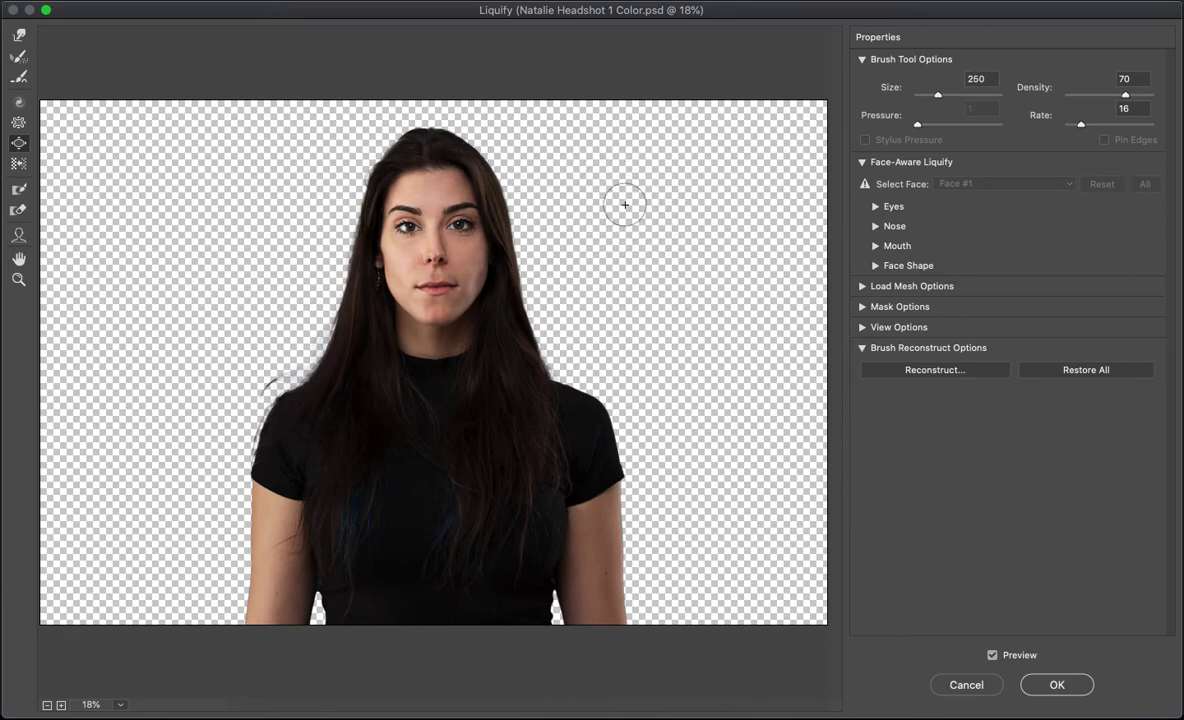
click(19, 37)
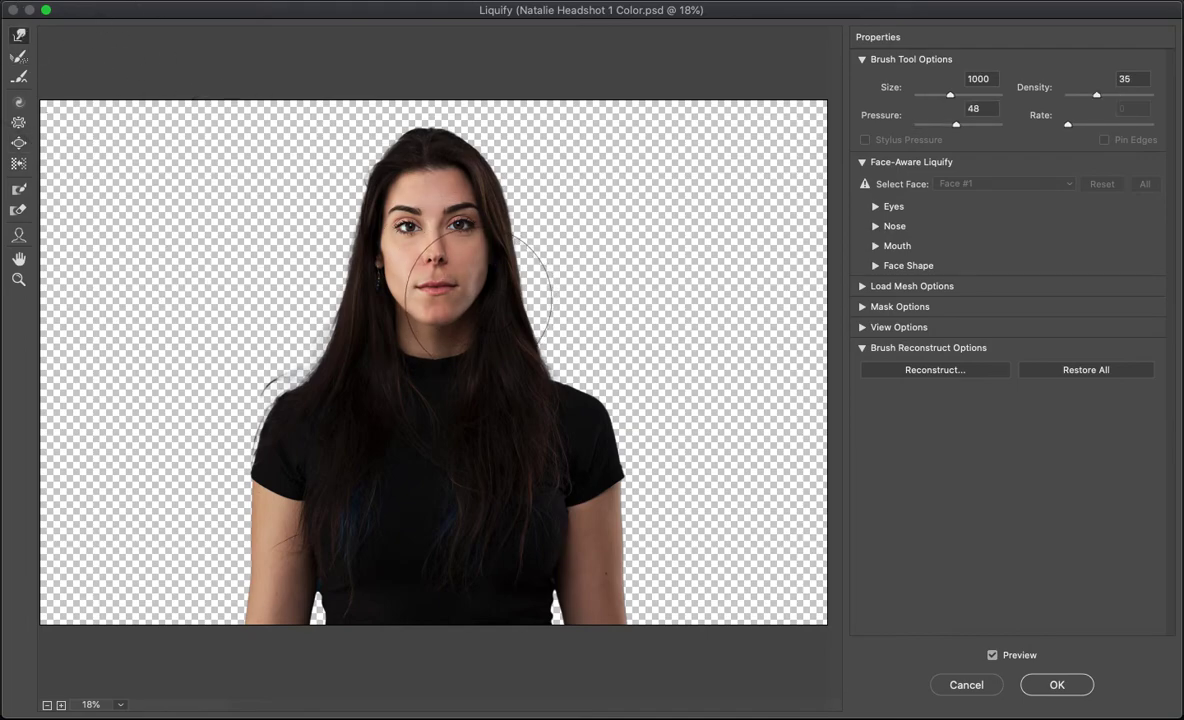
key(bracketleft)
key(bracketleft)
key(bracketleft)
key(bracketleft)
key(bracketleft)
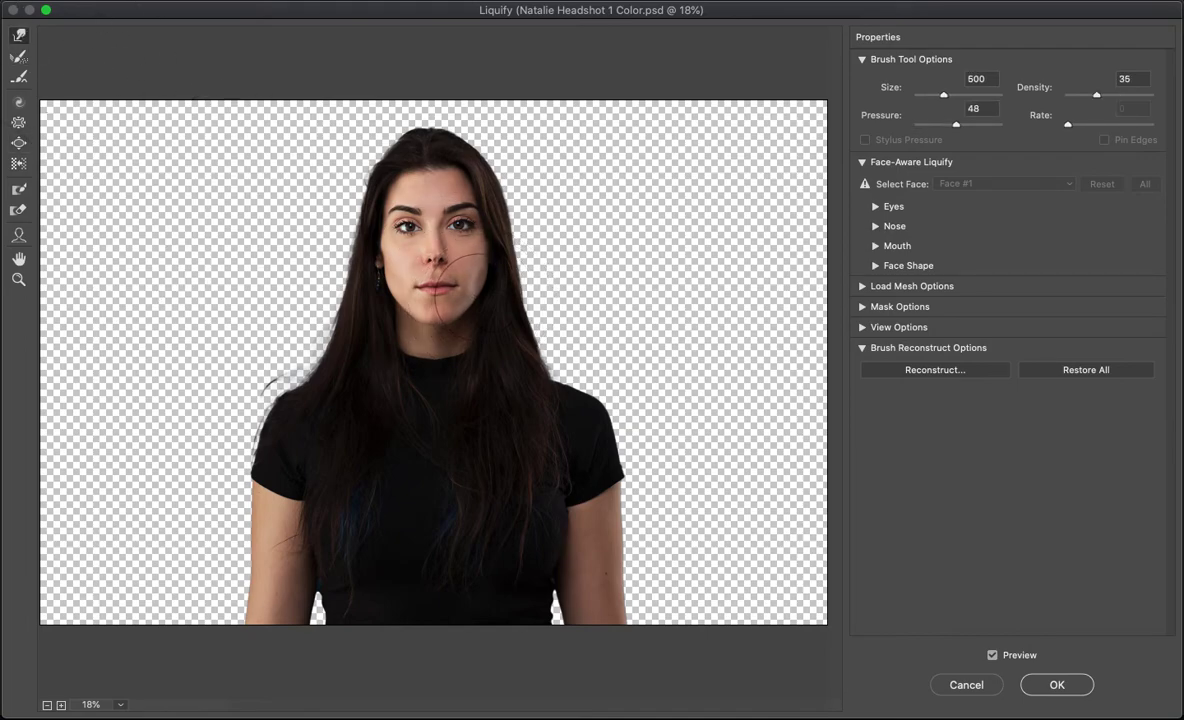
key(bracketleft)
key(bracketleft)
key(bracketleft)
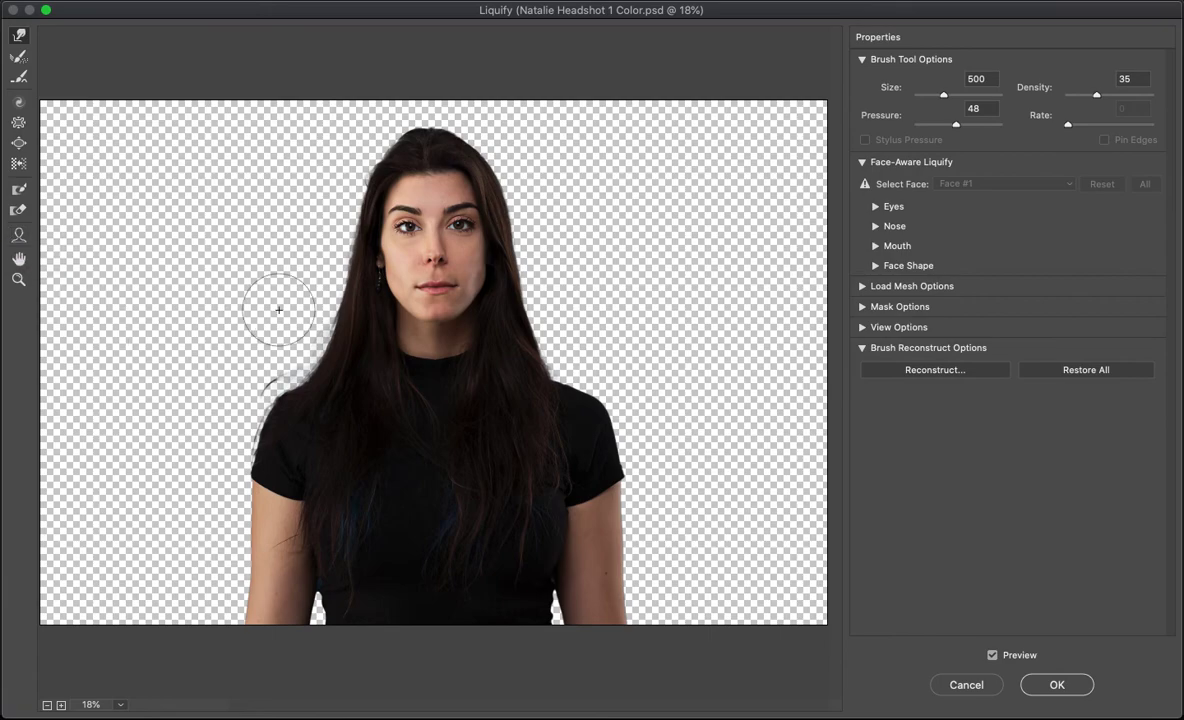
Review the Face-Aware Eyes, Nose, Mouth and Face Shape controls, then drag the chin down to lengthen the face
click(876, 207)
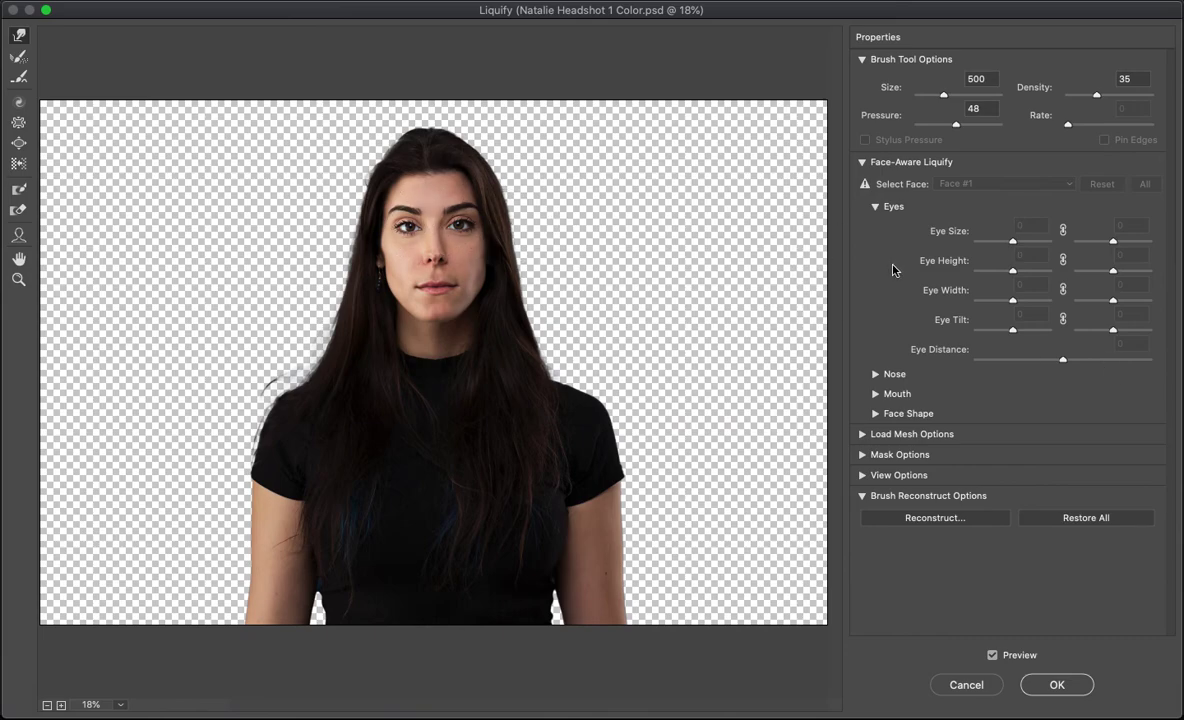
click(876, 207)
click(876, 226)
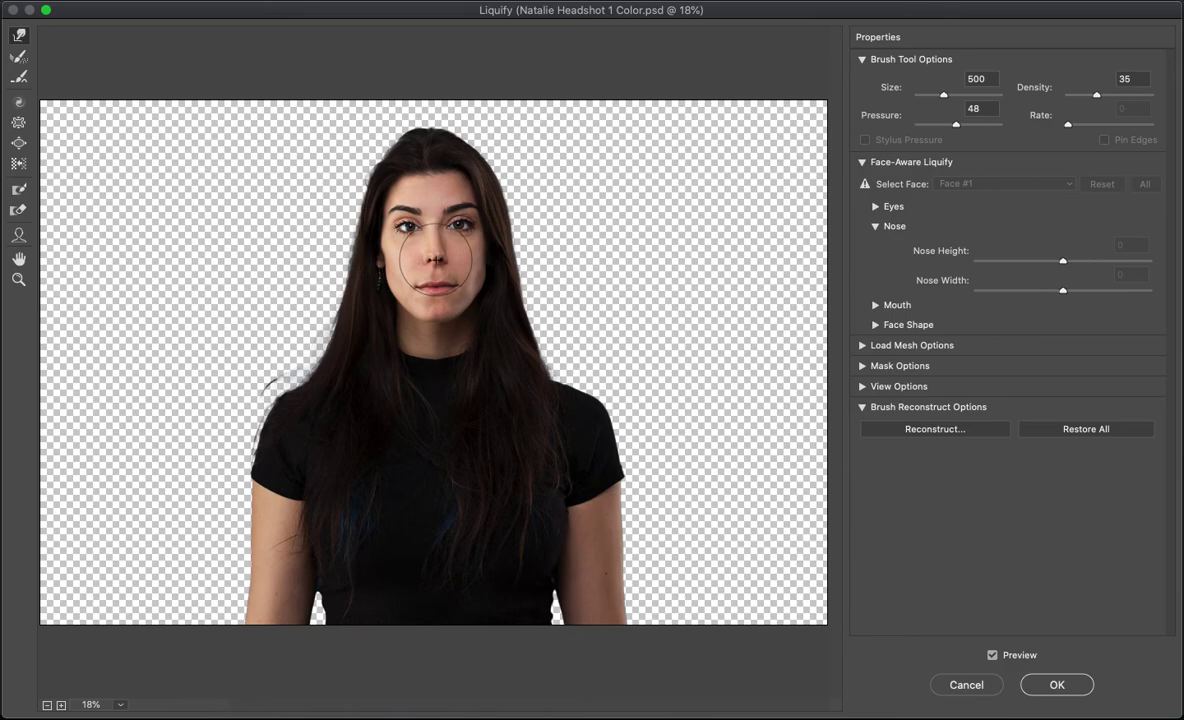
click(874, 227)
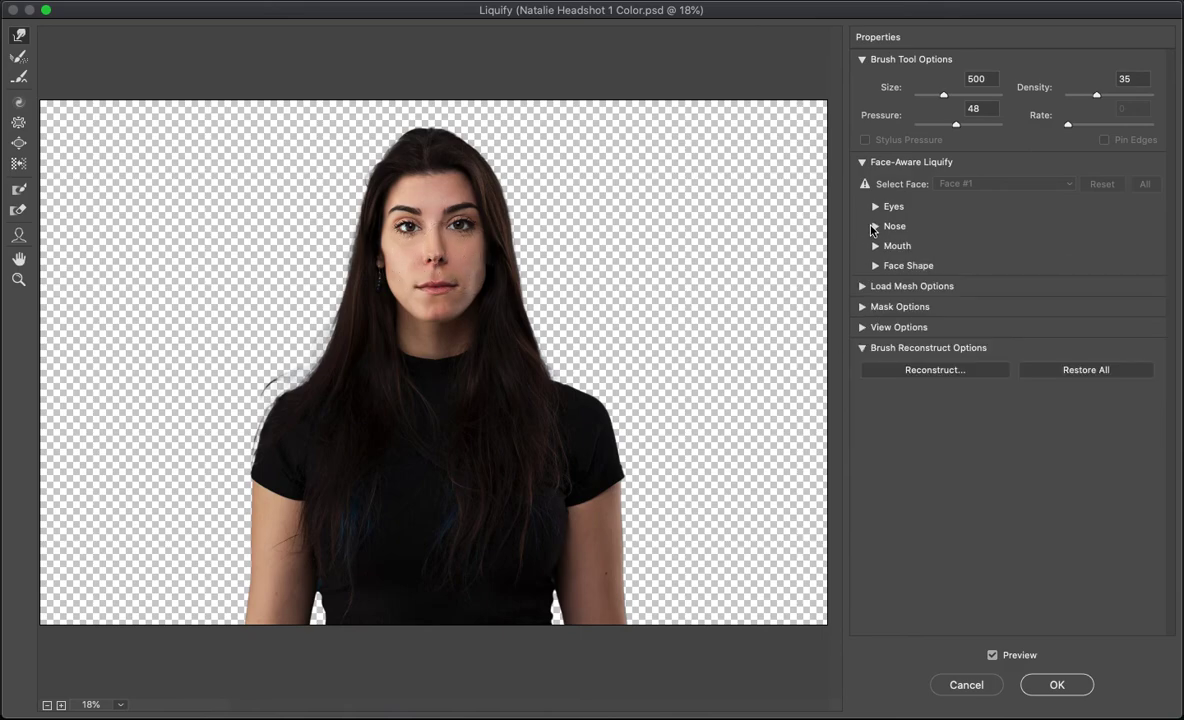
click(876, 247)
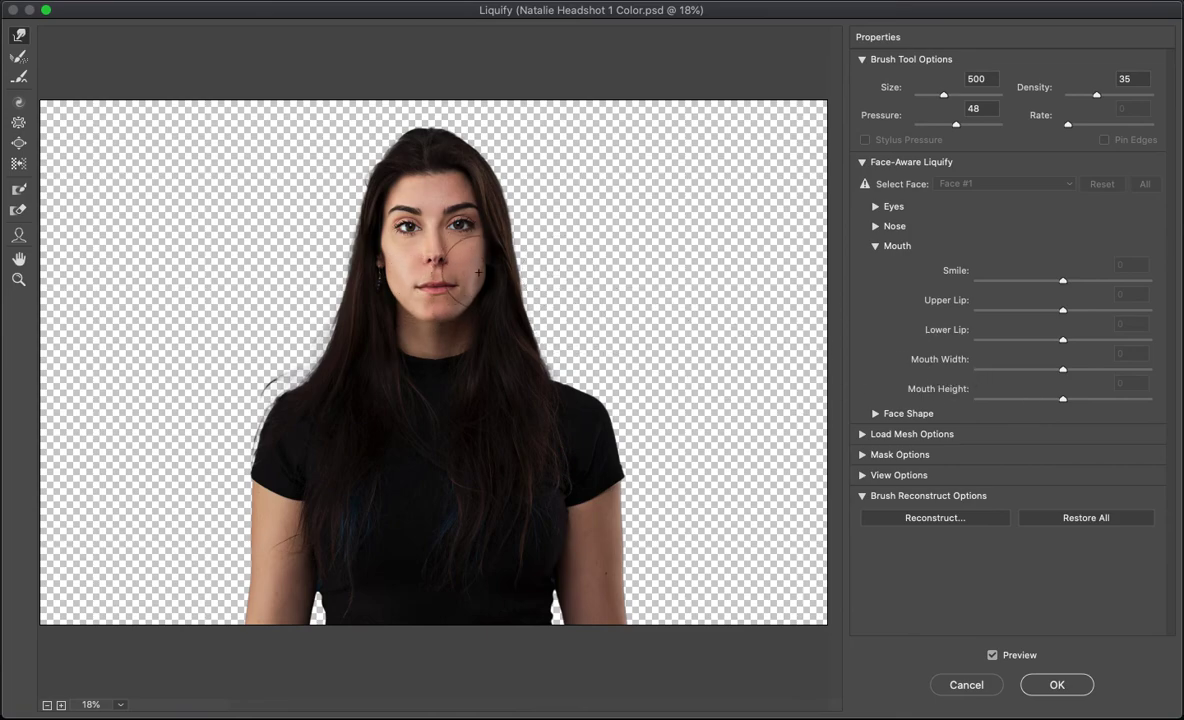
click(875, 246)
click(875, 265)
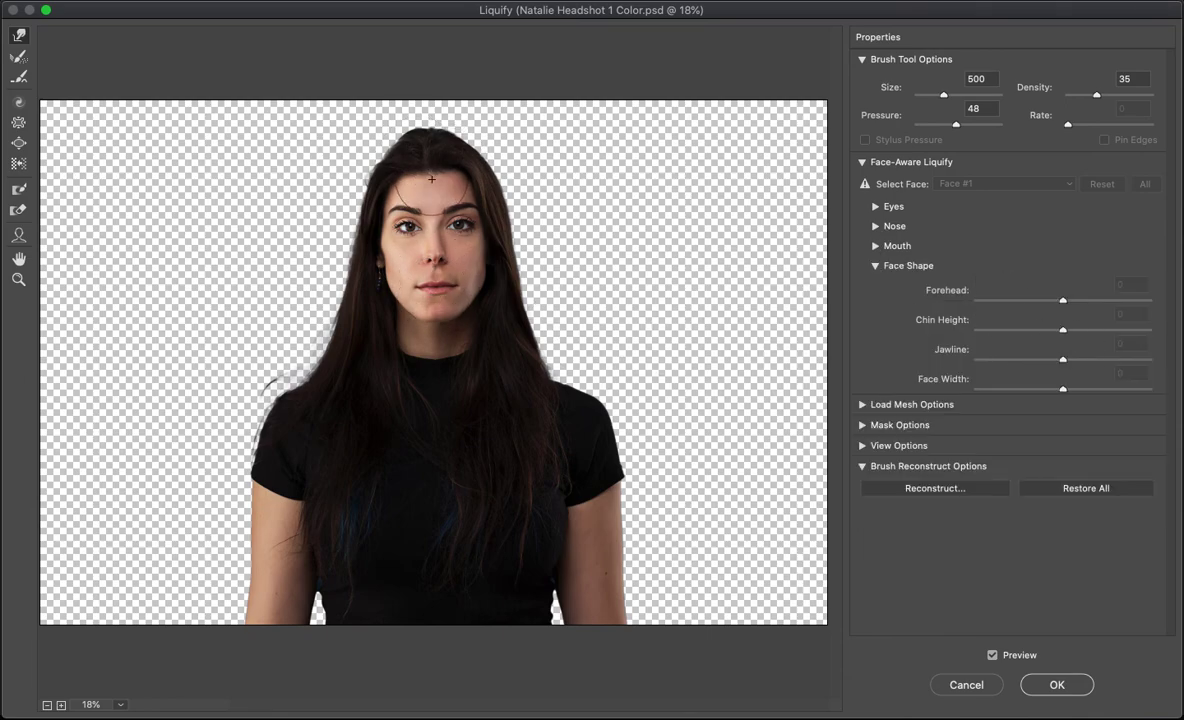
drag(441, 307, 443, 335)
Apply Liquify, show the blue Background, and toggle Layer 1 to compare, leaving it hidden
click(1062, 683)
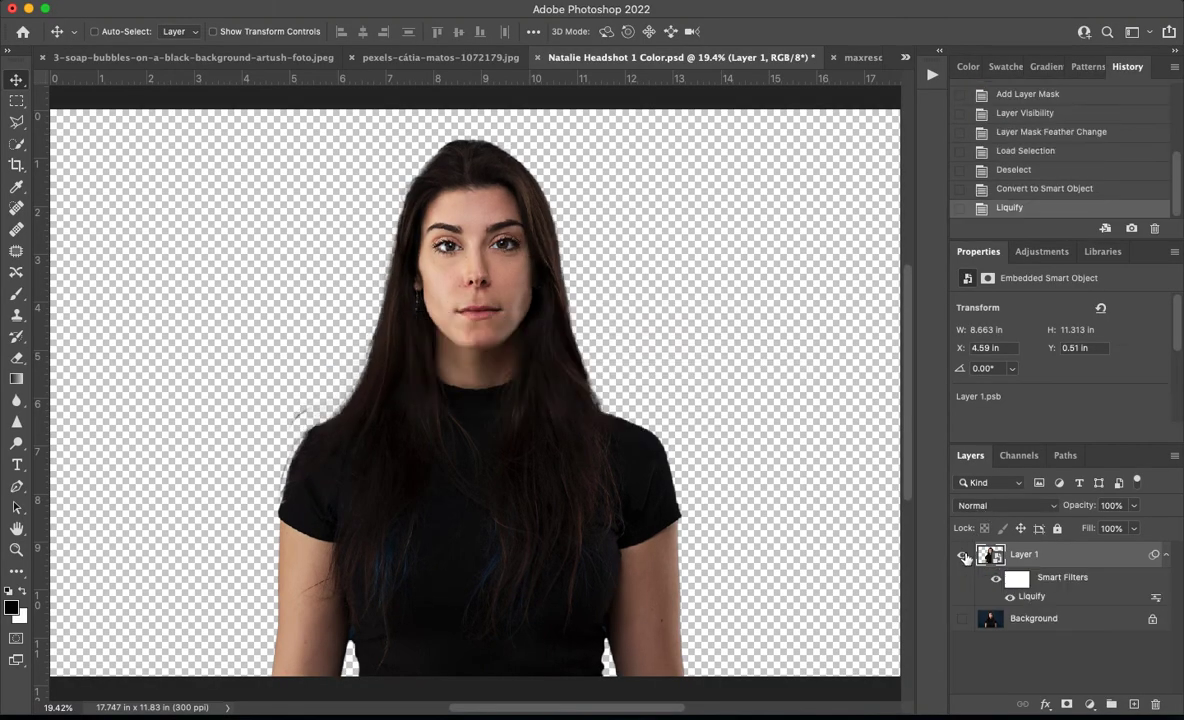
alt+click(963, 555)
click(963, 555)
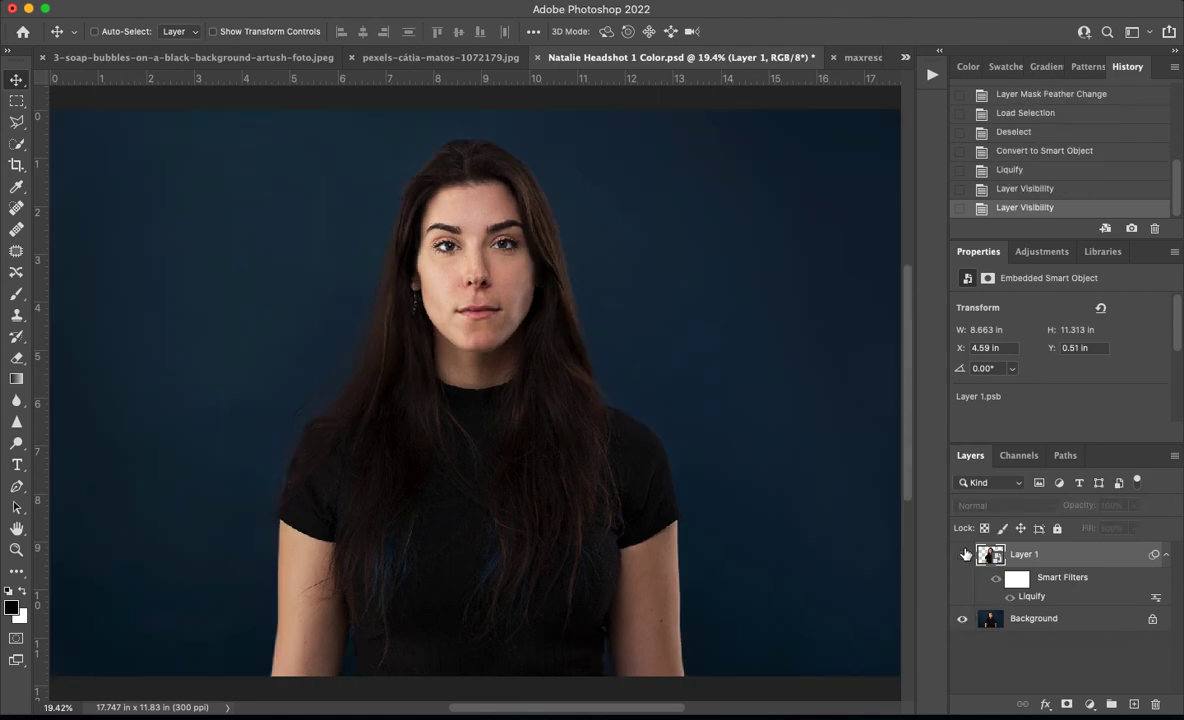
click(963, 555)
click(963, 555)
click(963, 555)
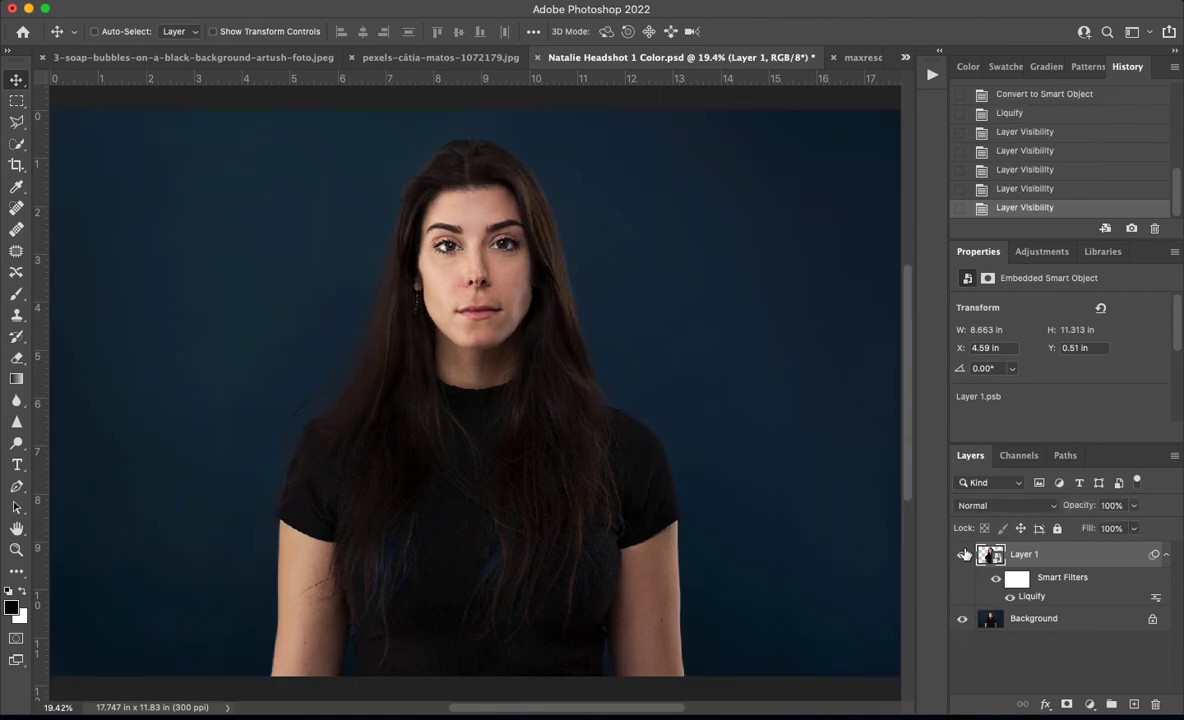
click(964, 555)
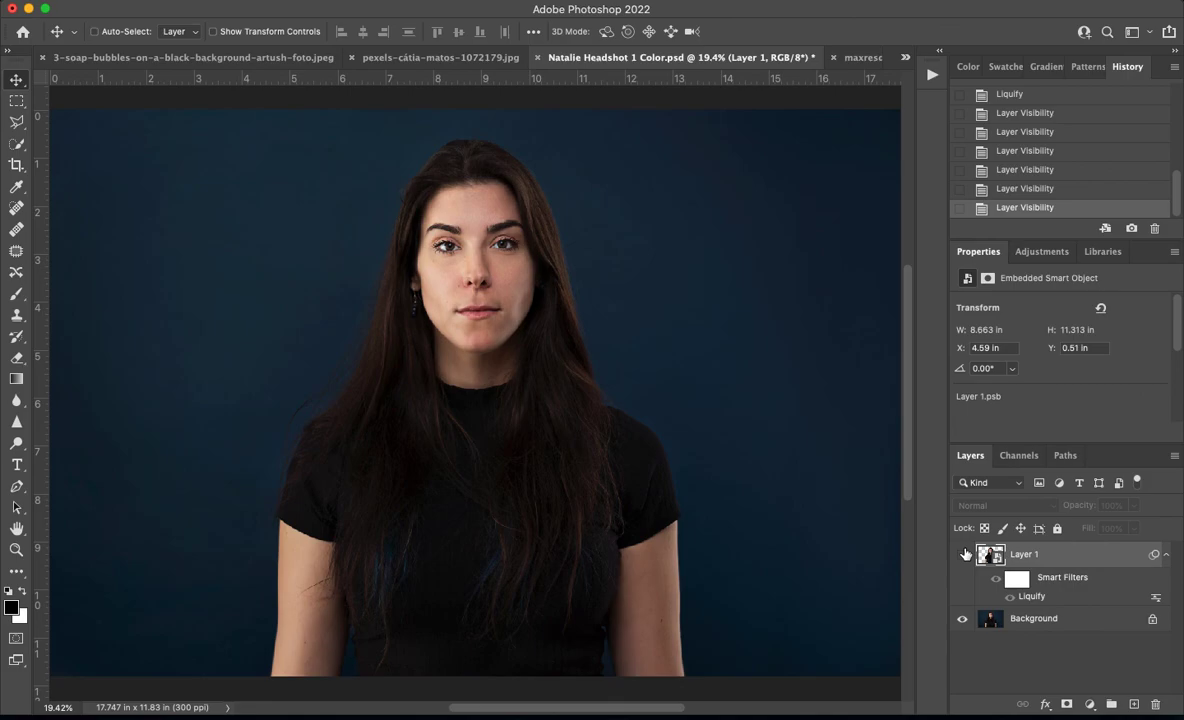